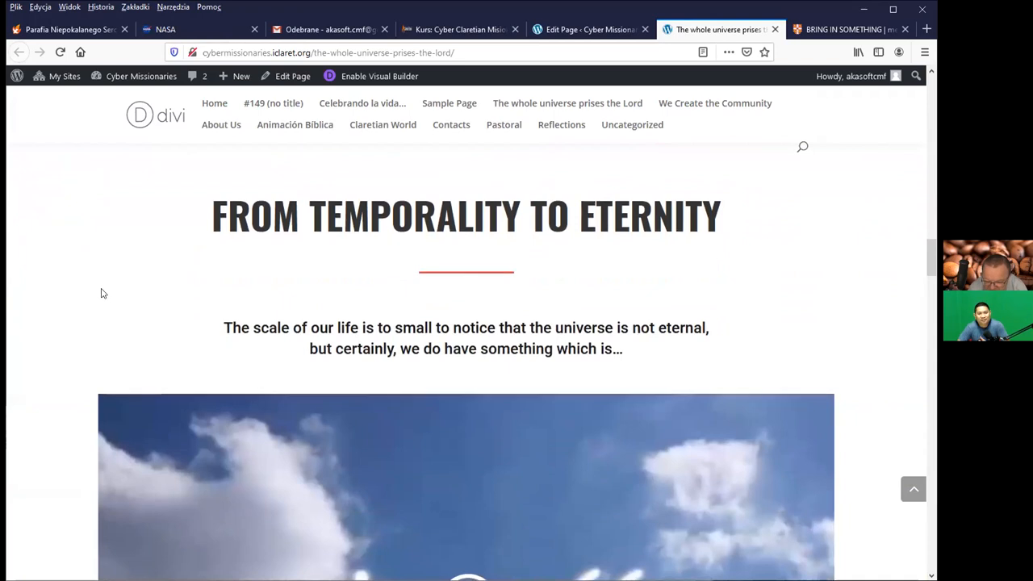
Step: Review the published page "The whole universe prises the Lord" from the eternity video through the footer and back to its title
scroll(79, 291, "down", 6)
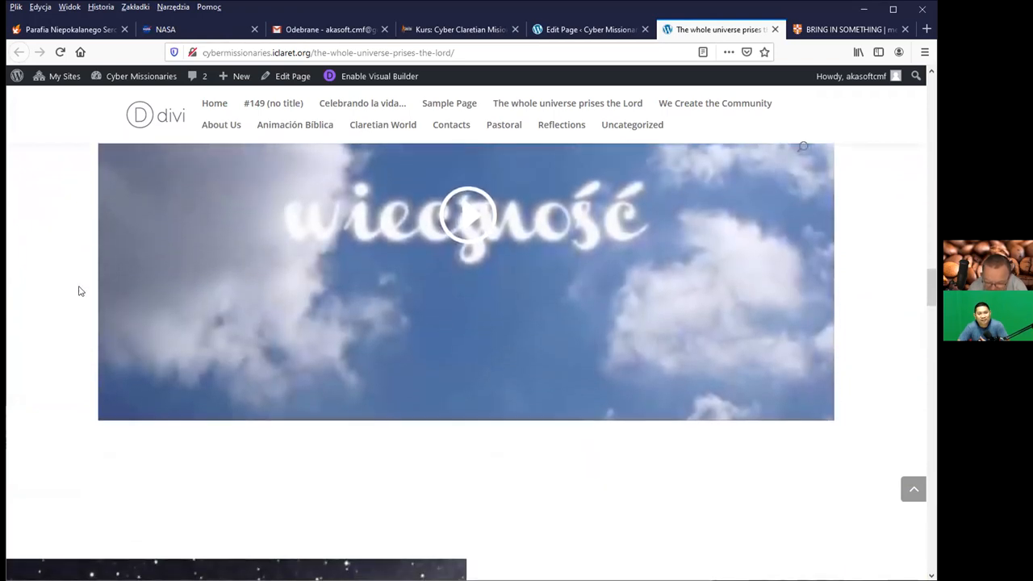
scroll(79, 290, "up", 6)
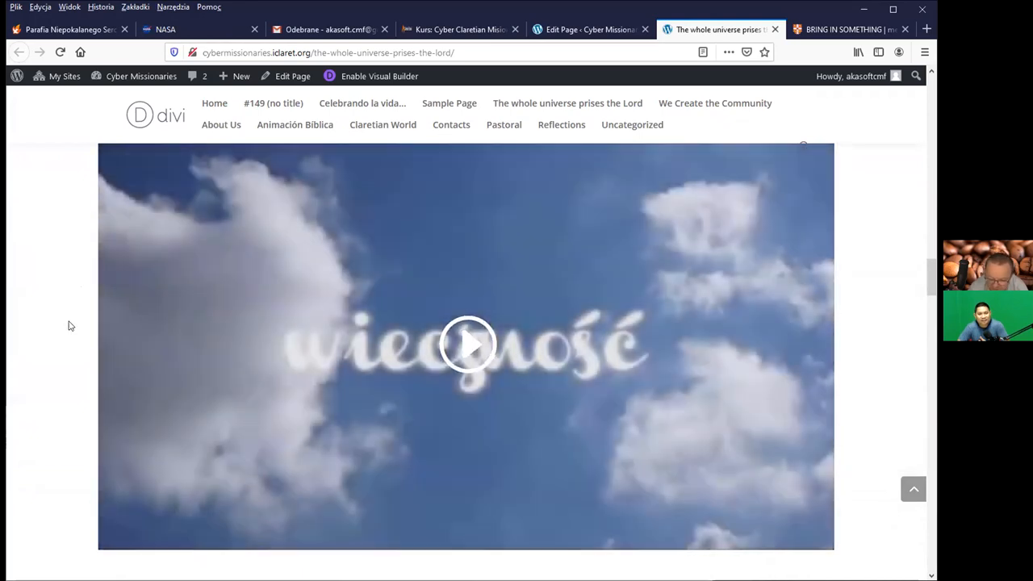
scroll(69, 325, "up", 1)
scroll(69, 325, "down", 1)
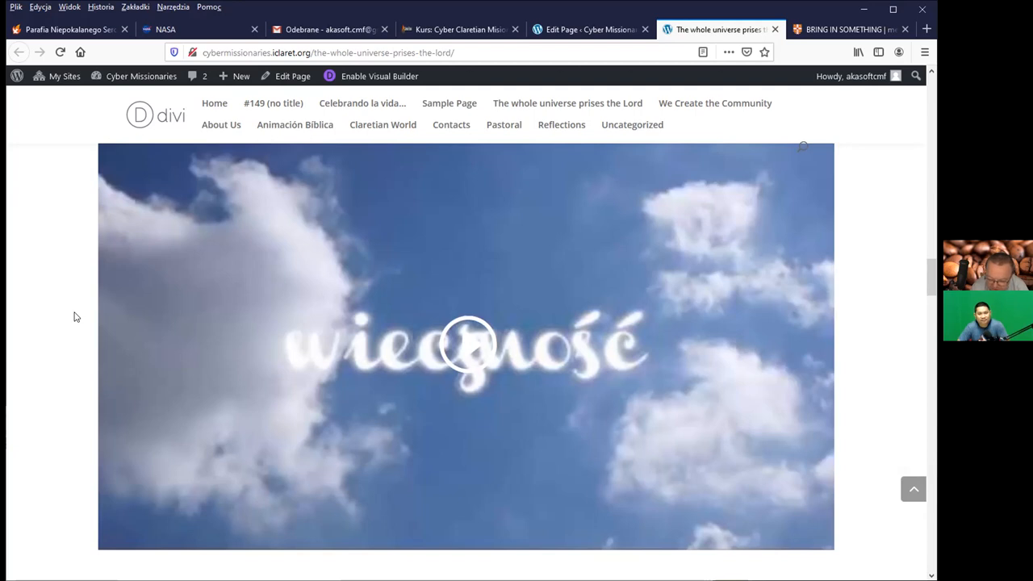
scroll(246, 359, "down", 5)
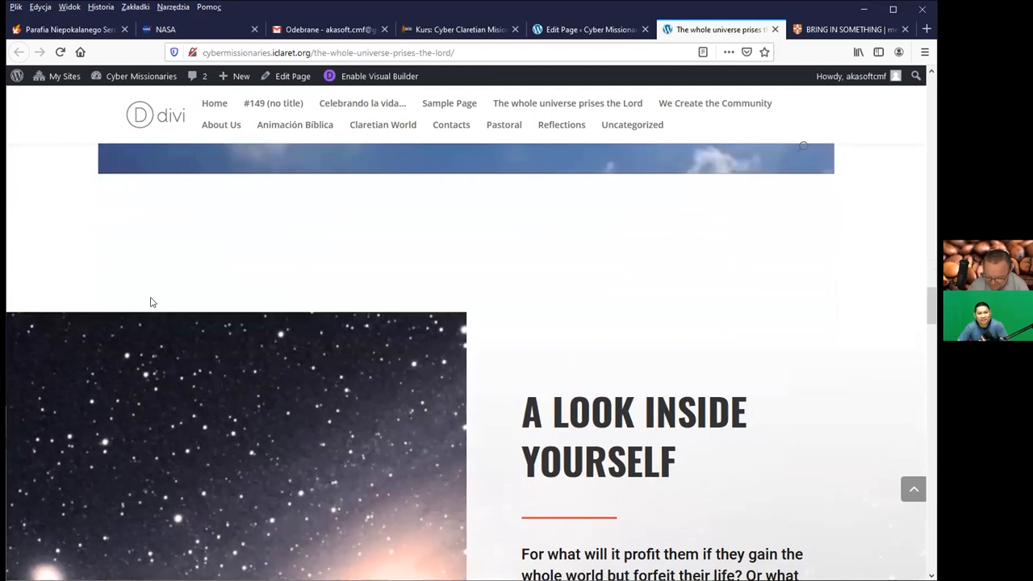
scroll(154, 301, "down", 3)
scroll(164, 299, "down", 1)
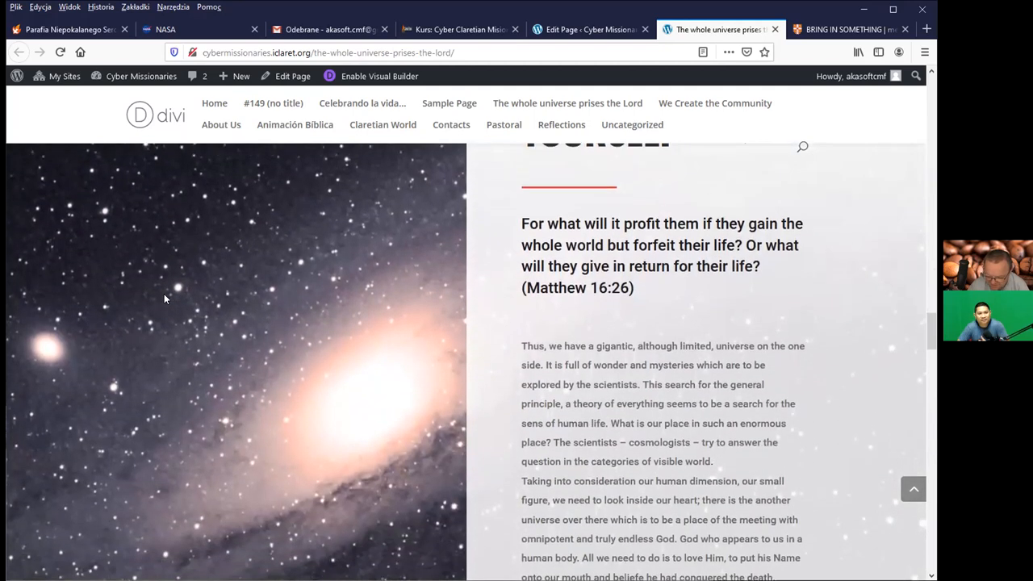
scroll(165, 295, "down", 5)
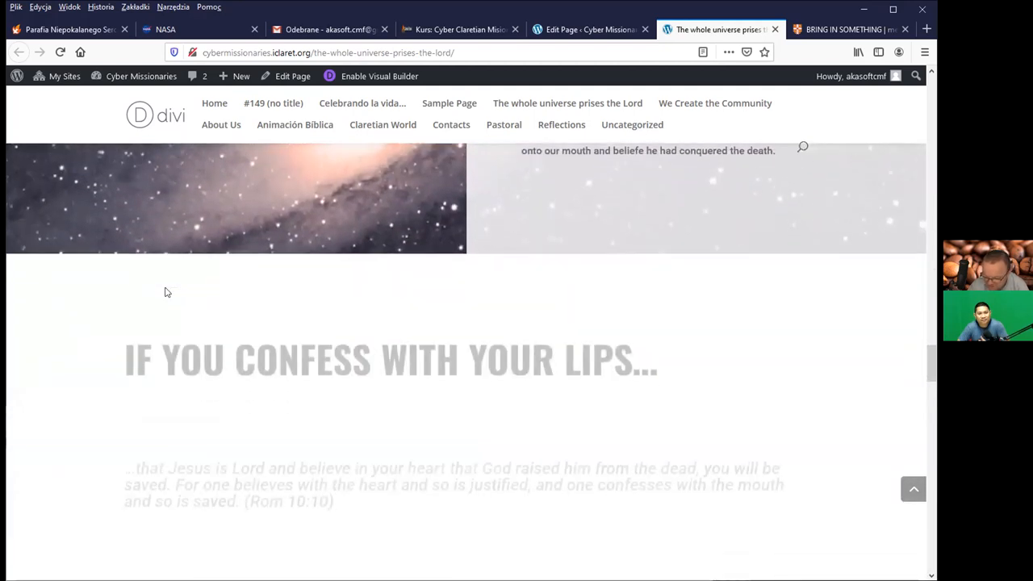
scroll(165, 292, "down", 2)
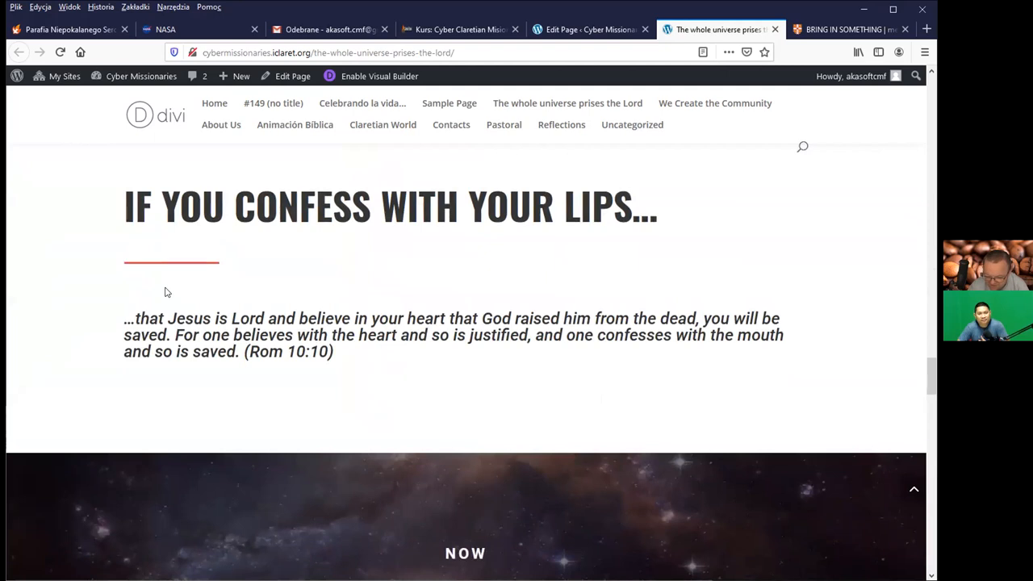
scroll(382, 312, "down", 4)
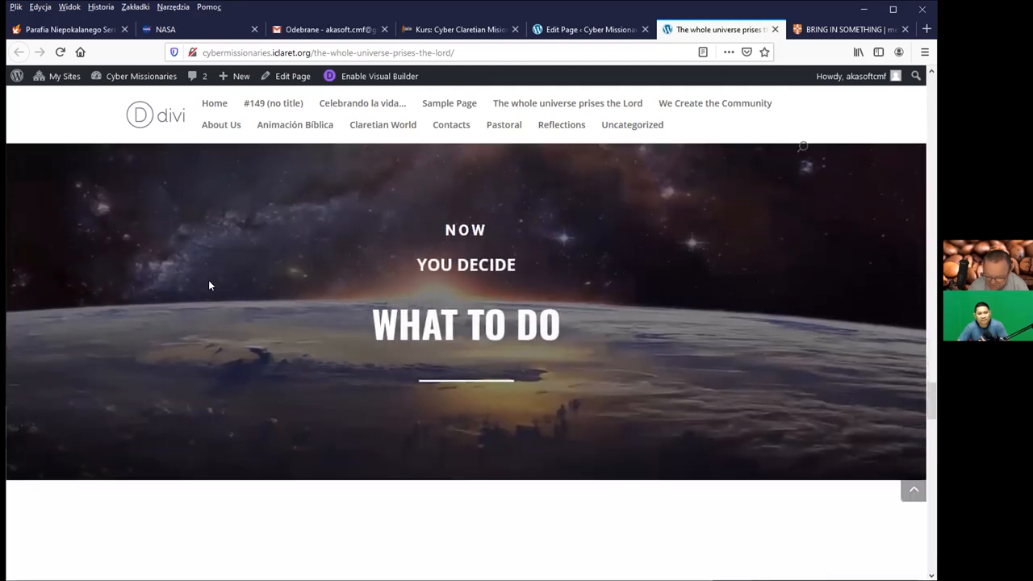
scroll(209, 285, "down", 4)
scroll(209, 285, "down", 6)
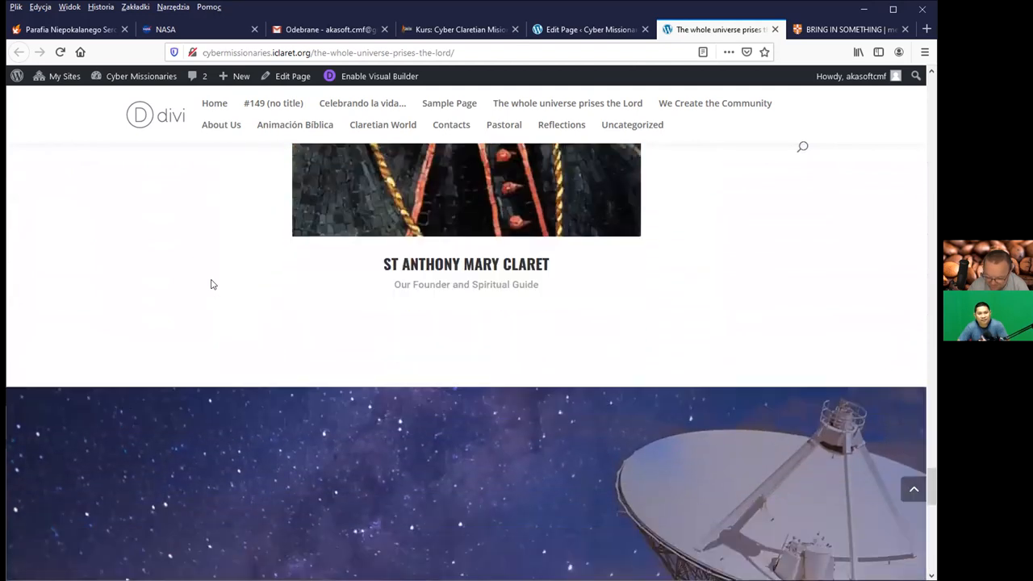
scroll(211, 284, "down", 3)
scroll(211, 284, "down", 3)
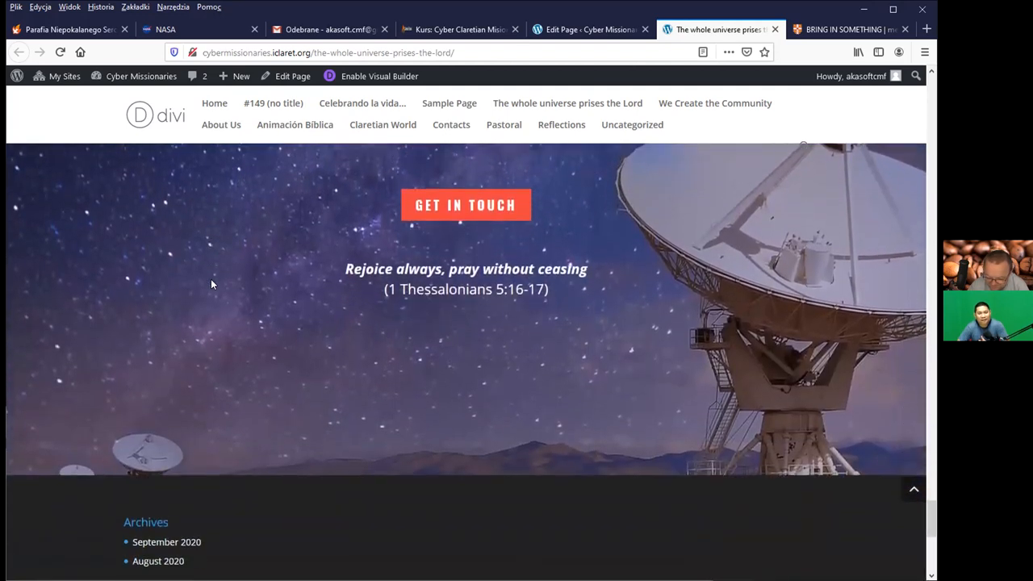
scroll(211, 284, "down", 5)
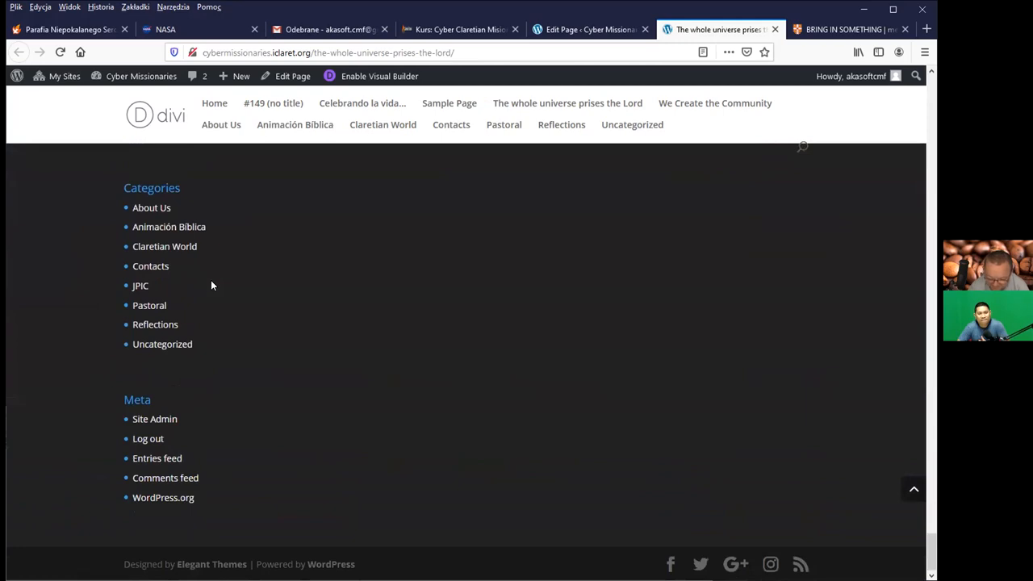
scroll(212, 284, "up", 10)
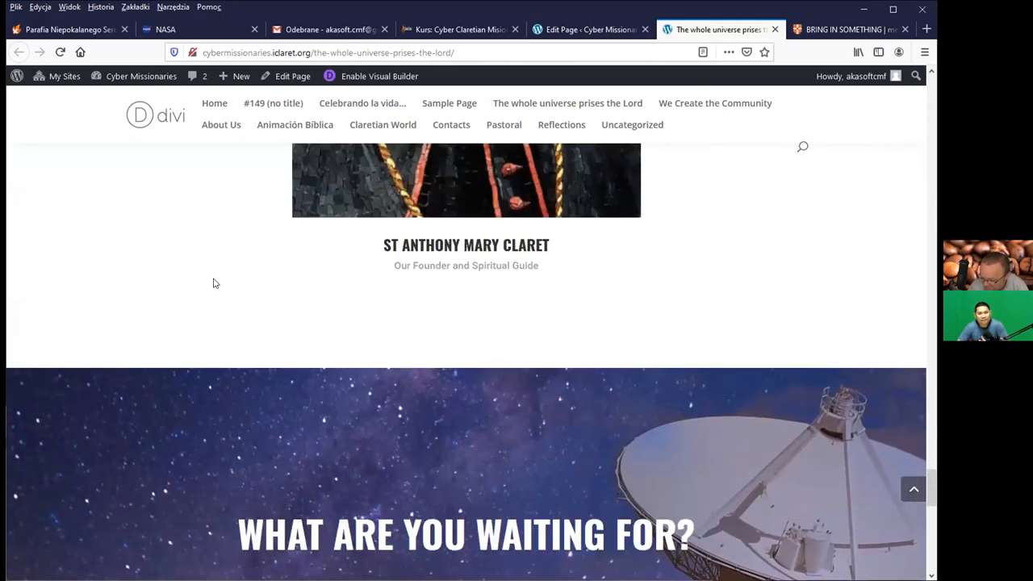
scroll(214, 284, "up", 10)
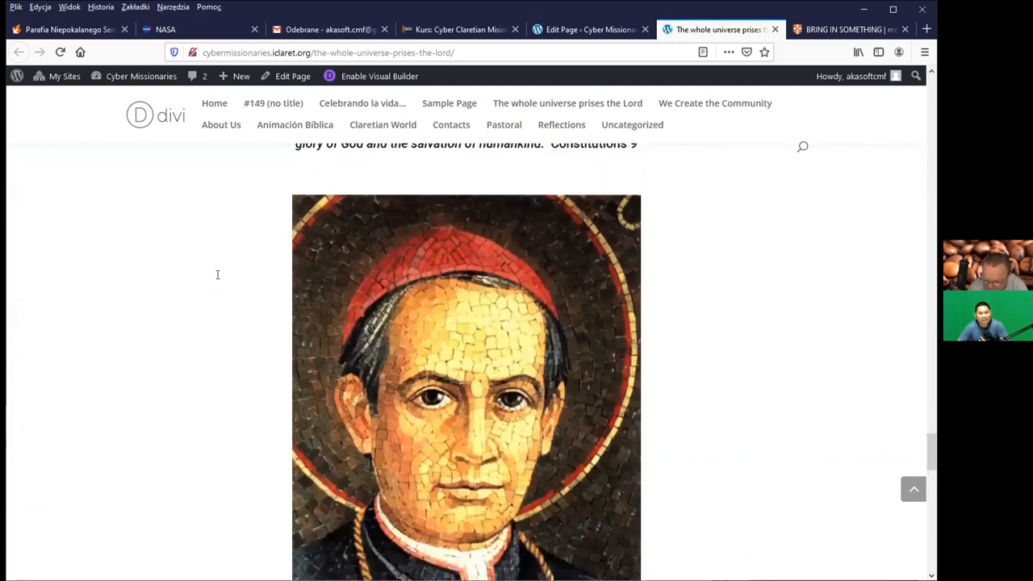
scroll(224, 261, "up", 15)
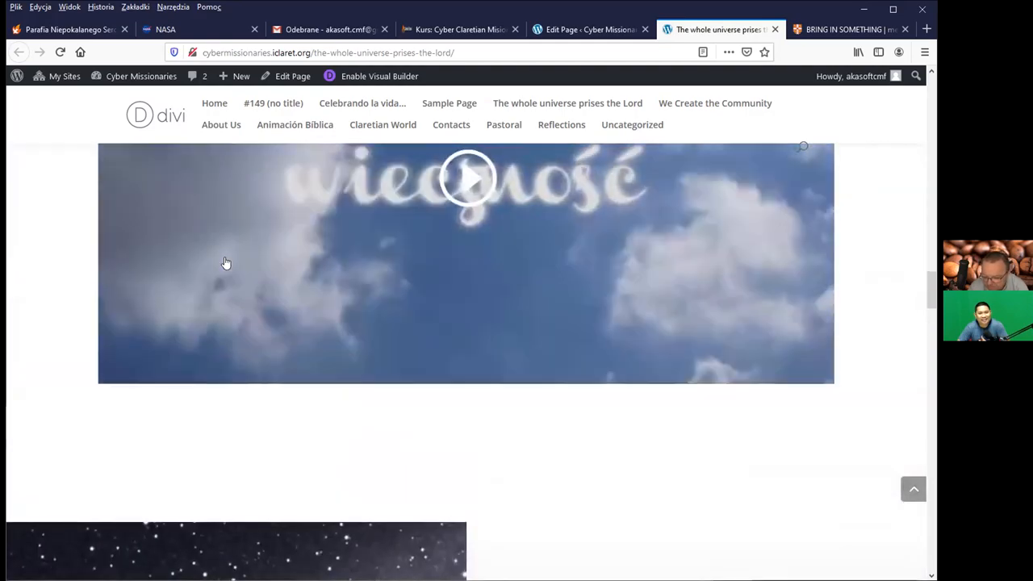
scroll(223, 261, "up", 15)
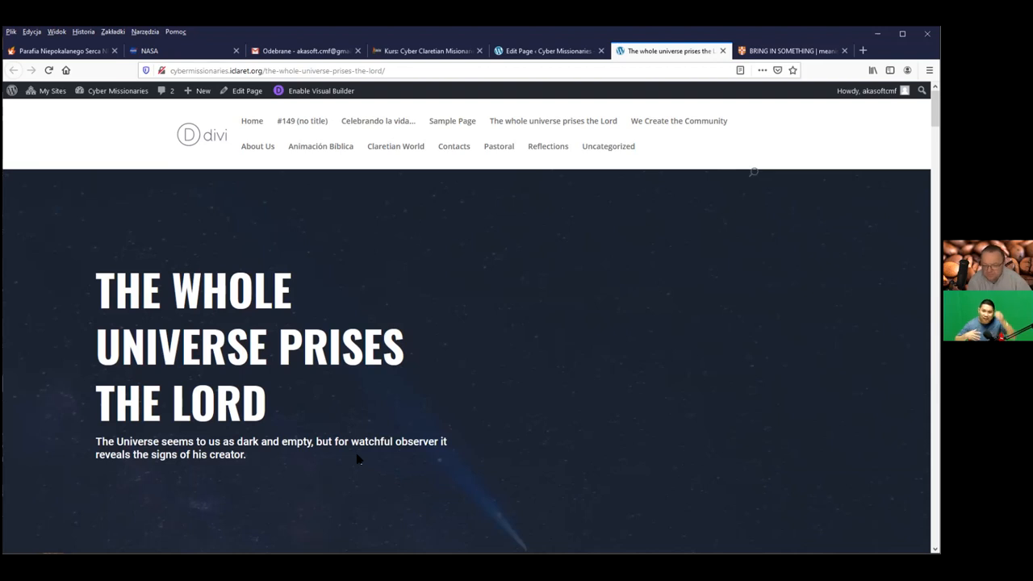
Step: Add a new page to the Cyber Missionaries site and open it in the Divi Builder with the build from scratch option
left_click(535, 50)
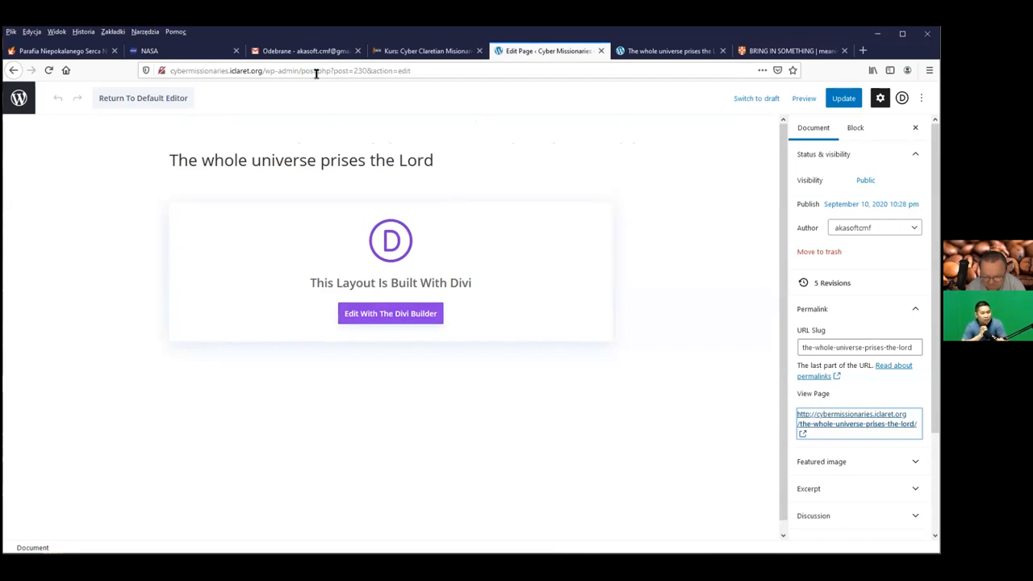
left_click(21, 101)
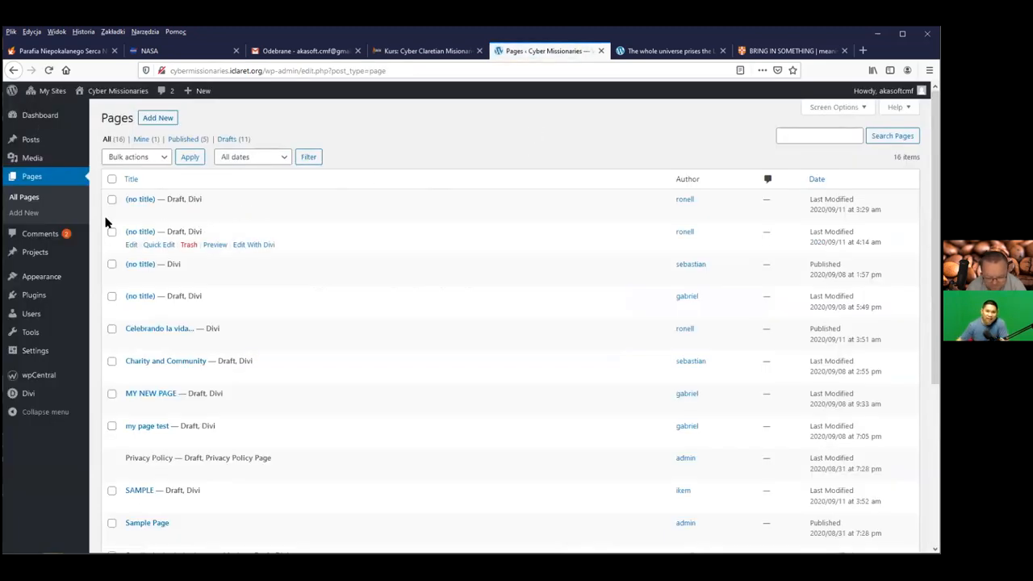
left_click(24, 214)
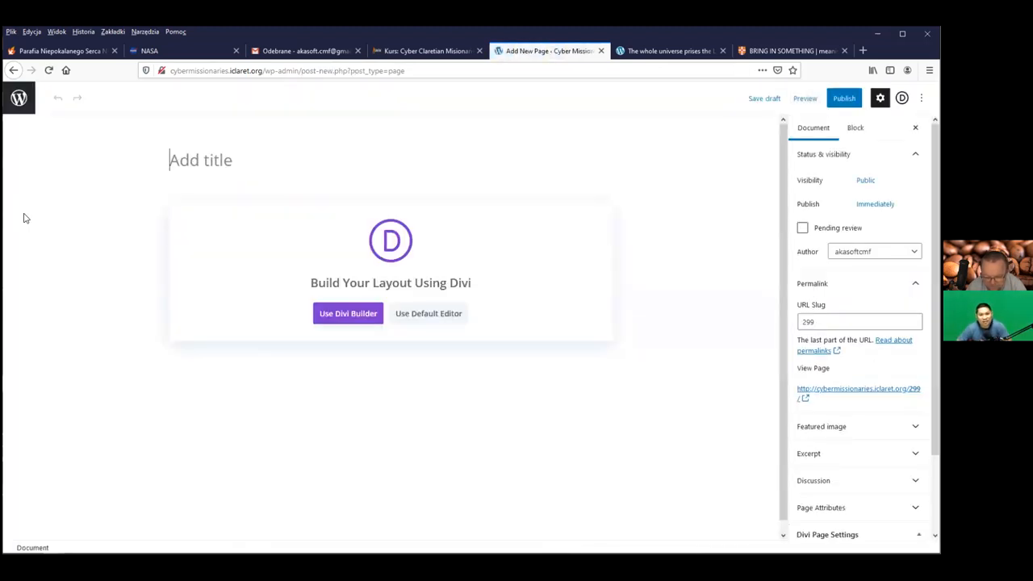
left_click(351, 320)
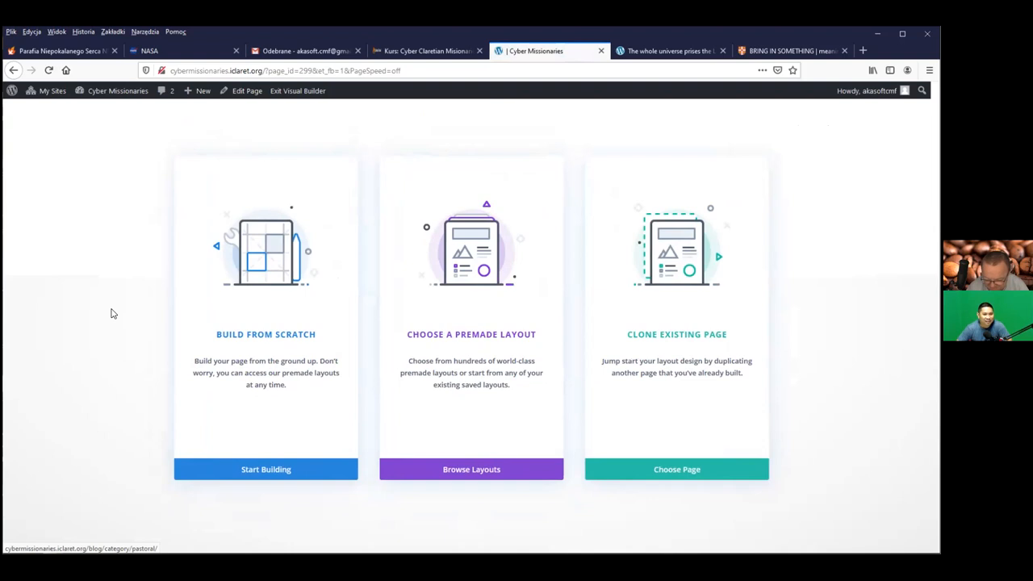
left_click(250, 339)
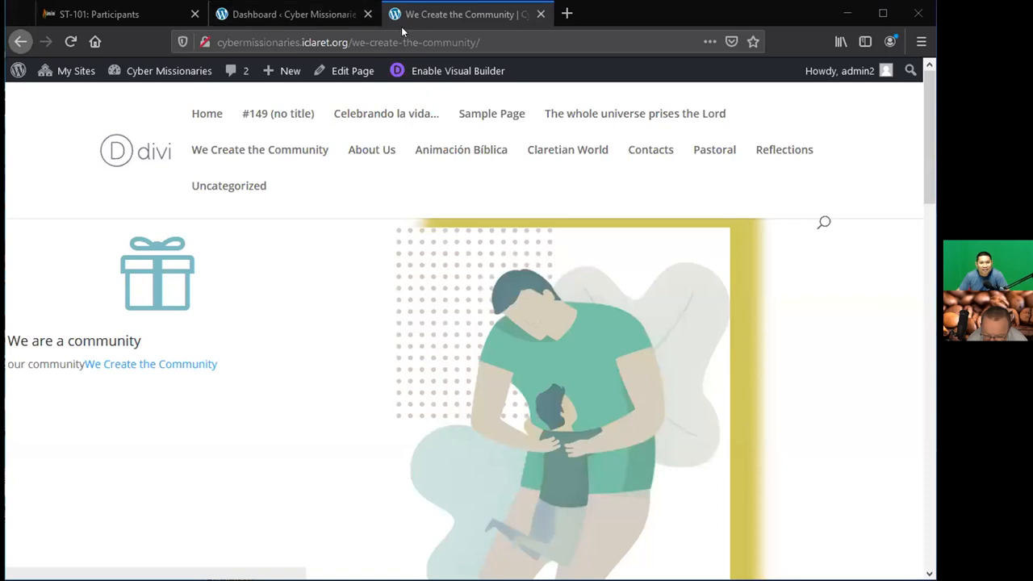
Step: Go to the Cyber Missionaries dashboard of the second session and start a new page
left_click(317, 18)
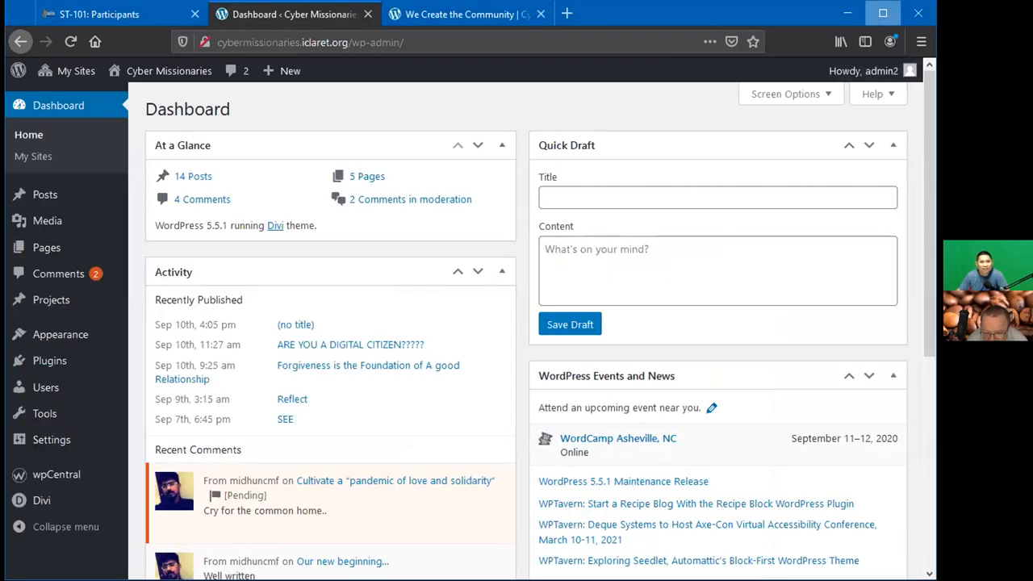
left_click(883, 13)
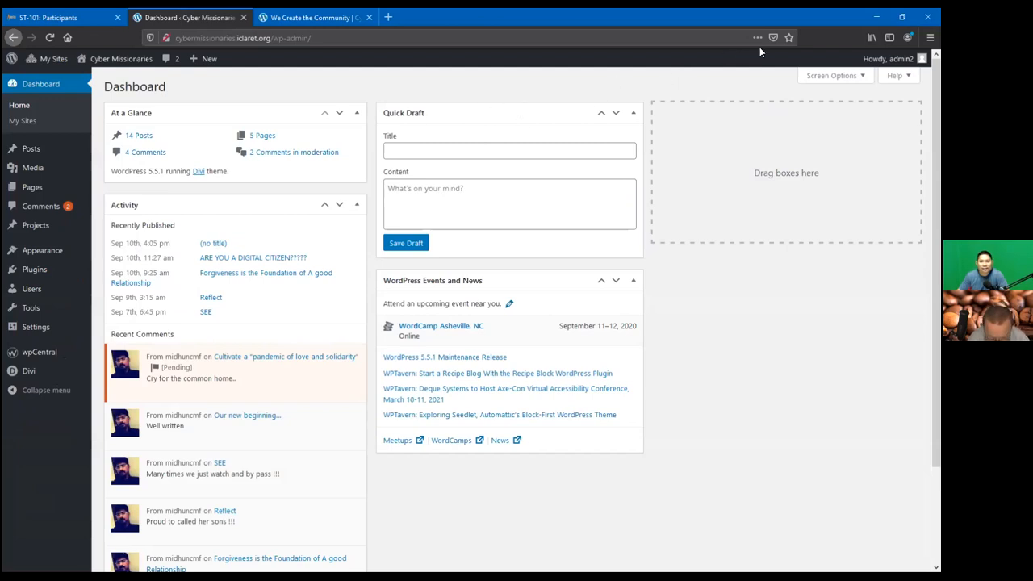
left_click(901, 16)
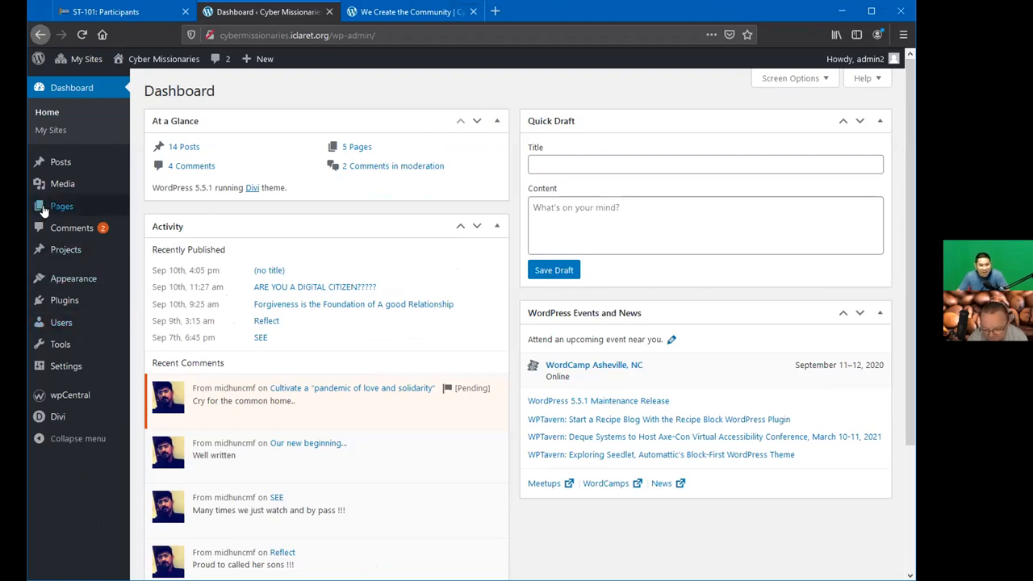
mouse_move(58, 207)
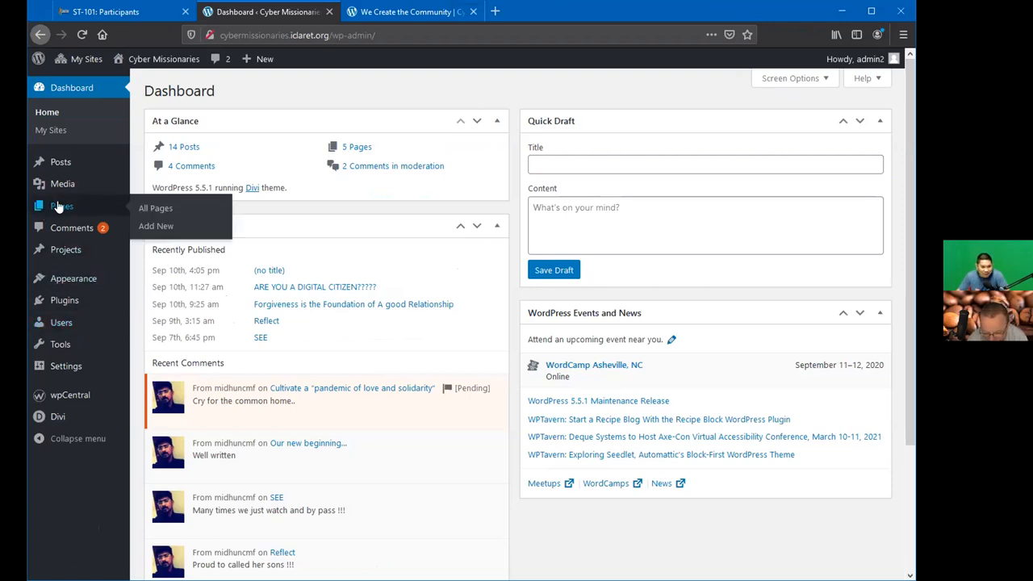
left_click(156, 229)
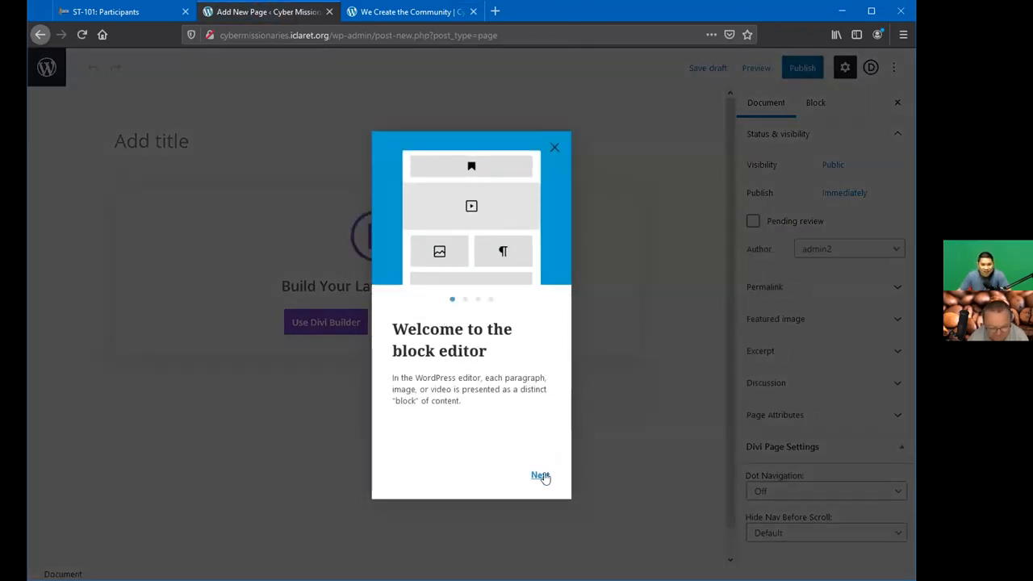
Step: Complete the block editor welcome guide and title the new page "Example Page"
left_click(540, 475)
left_click(540, 475)
left_click(541, 475)
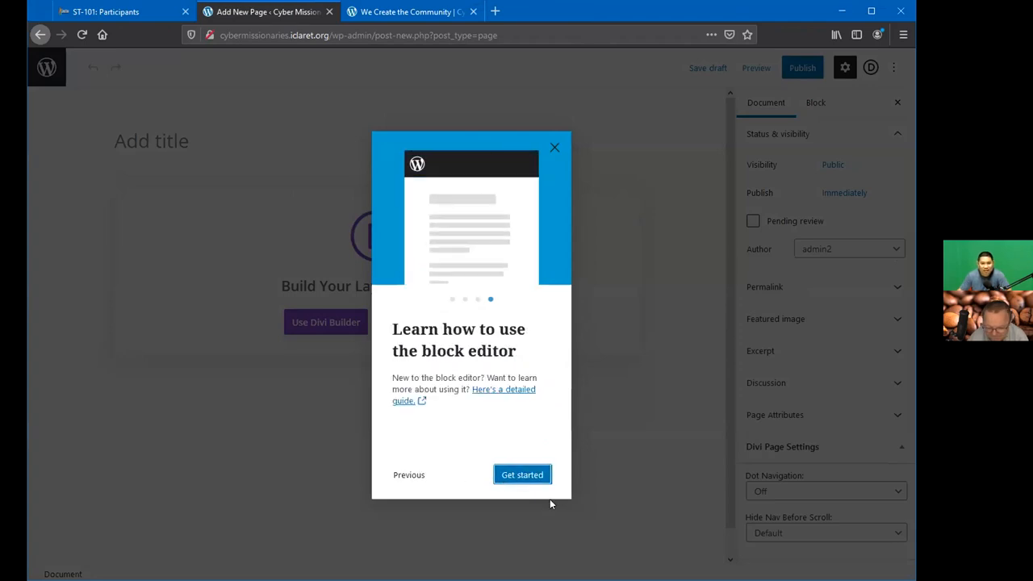
left_click(524, 476)
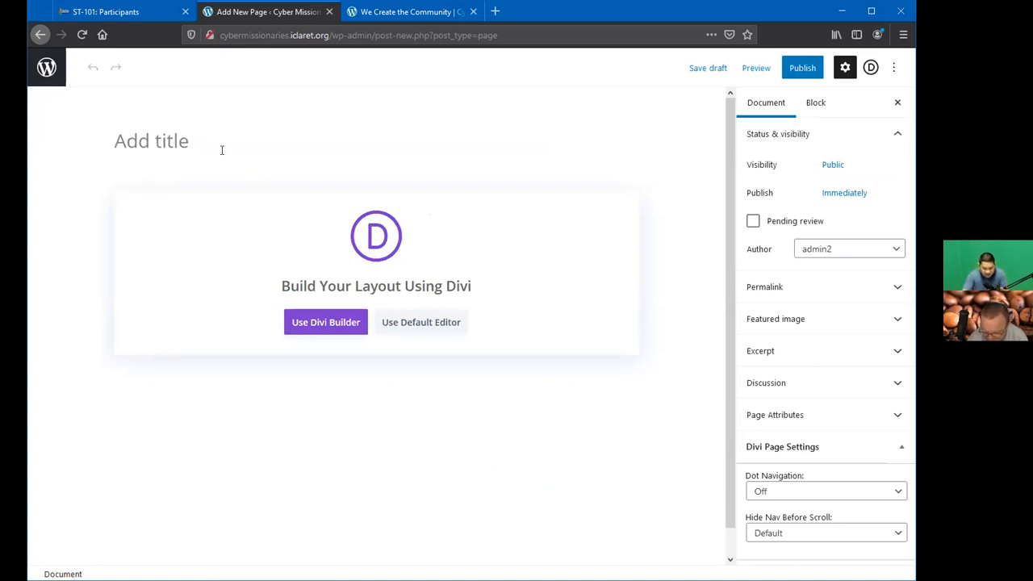
type("Exam")
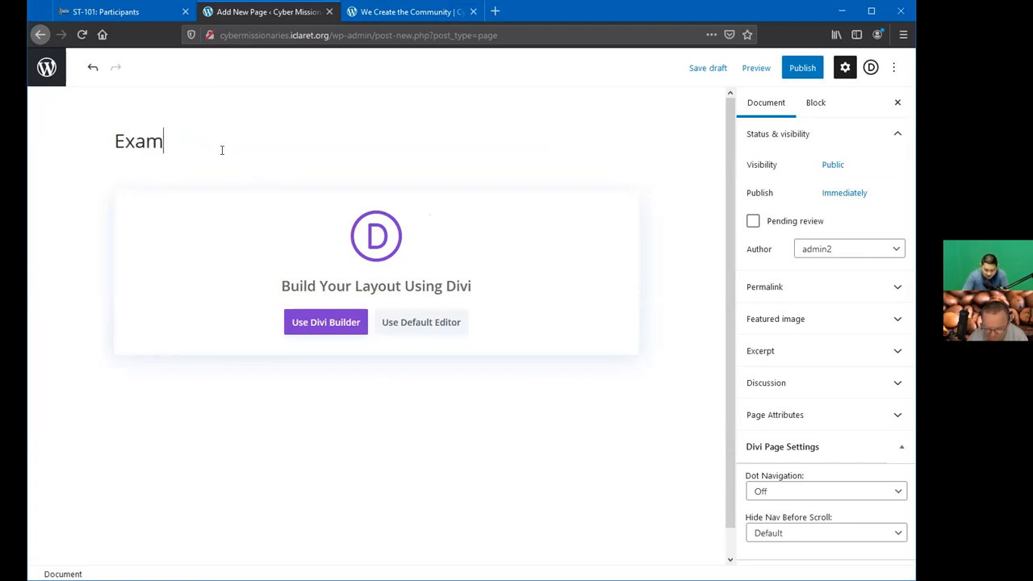
type("ple Page")
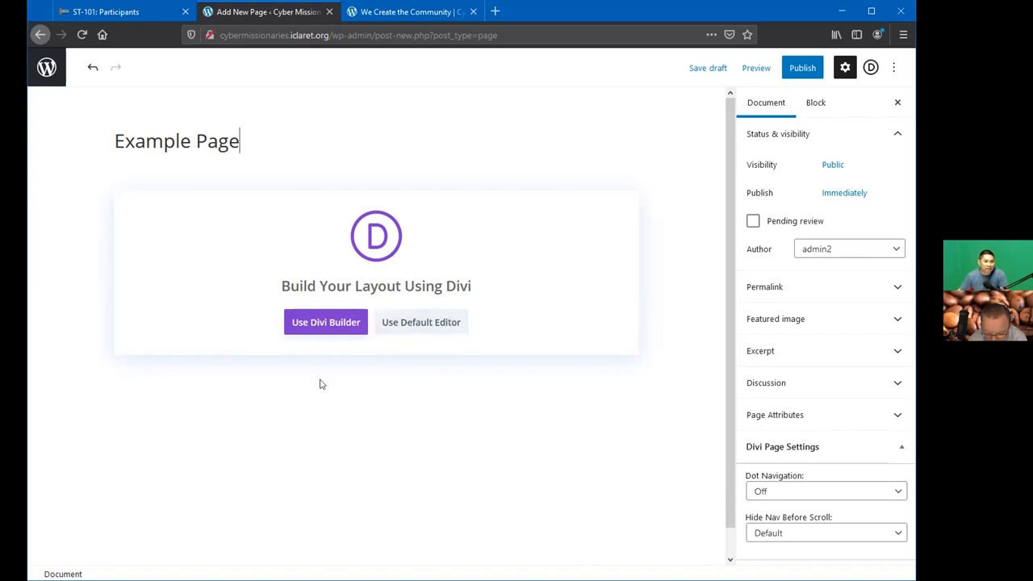
Step: Open the page in the Divi Builder to build from scratch, and dismiss the row layout chooser without adding a row
left_click(316, 323)
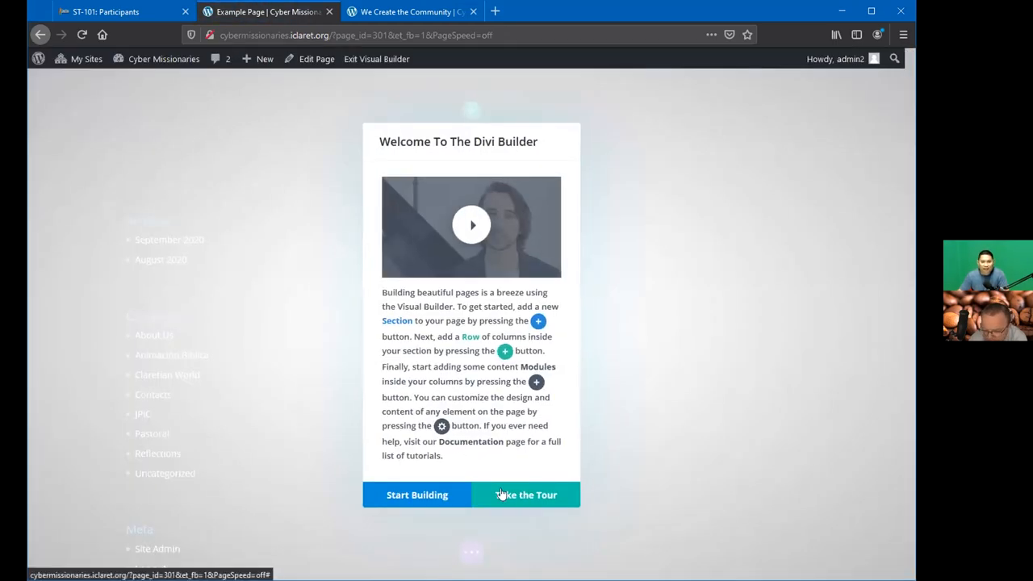
left_click(426, 494)
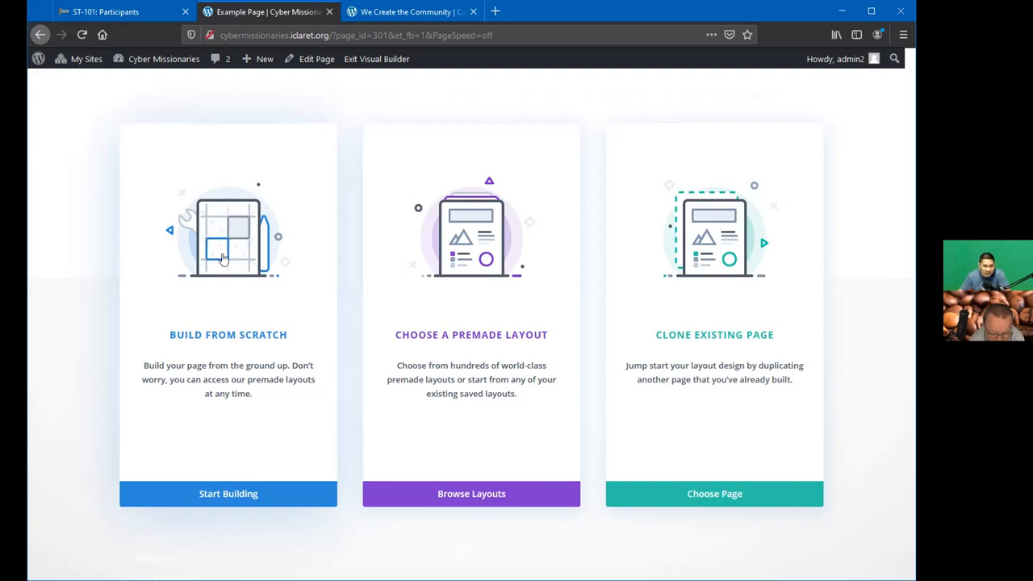
left_click(224, 258)
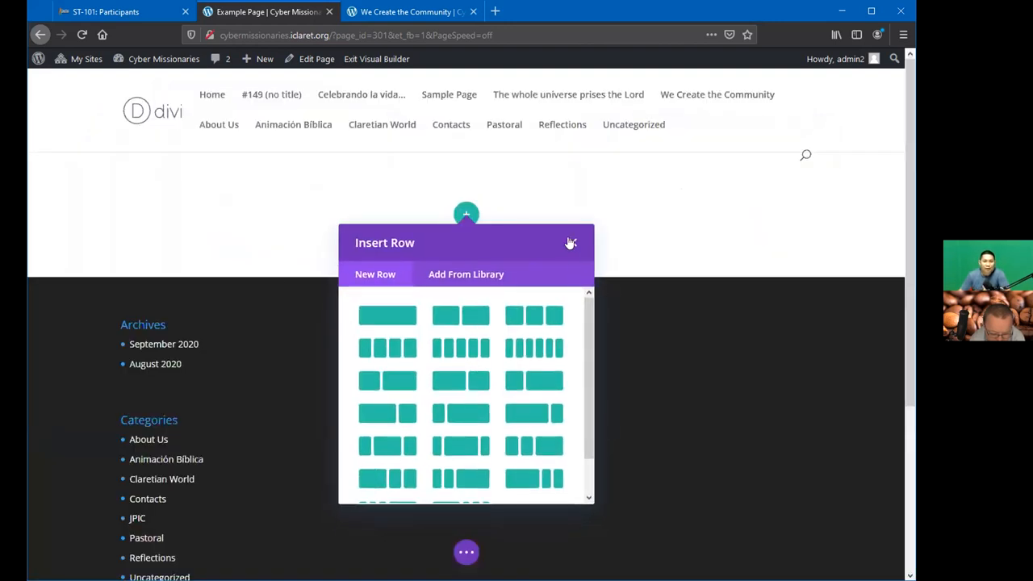
left_click(571, 243)
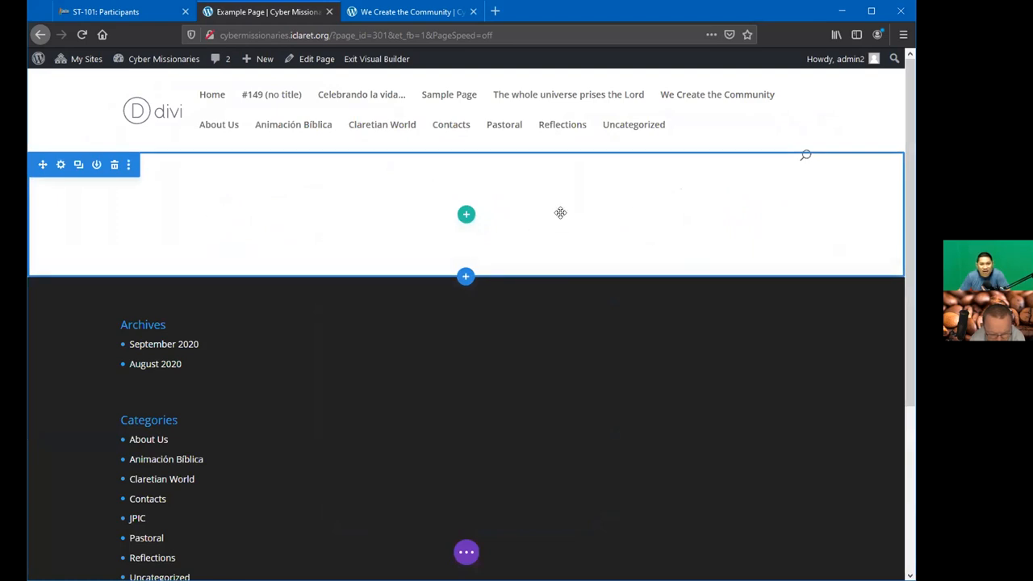
Step: View the section types offered for insertion below the empty section without adding one
left_click(466, 278)
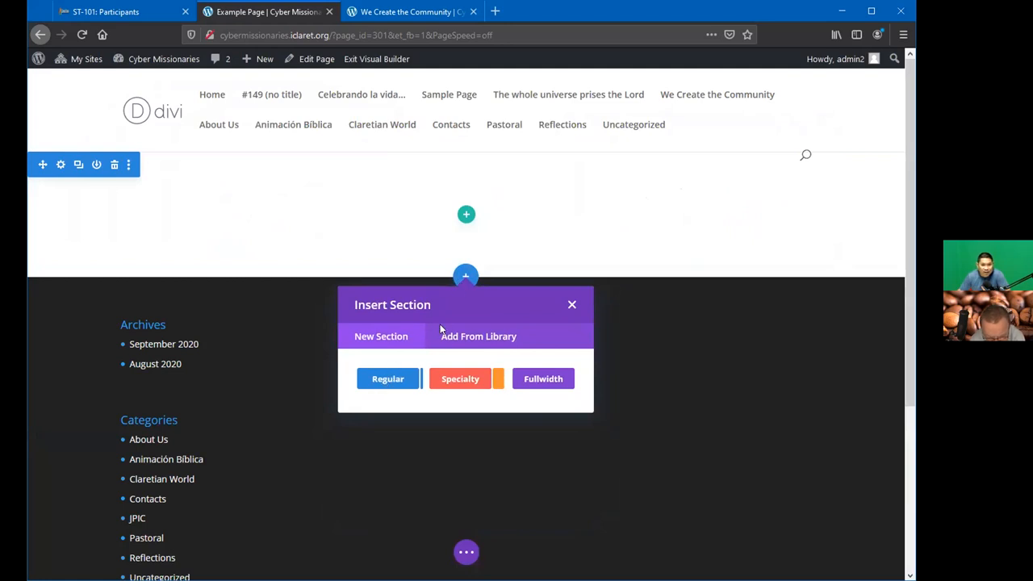
left_click(665, 305)
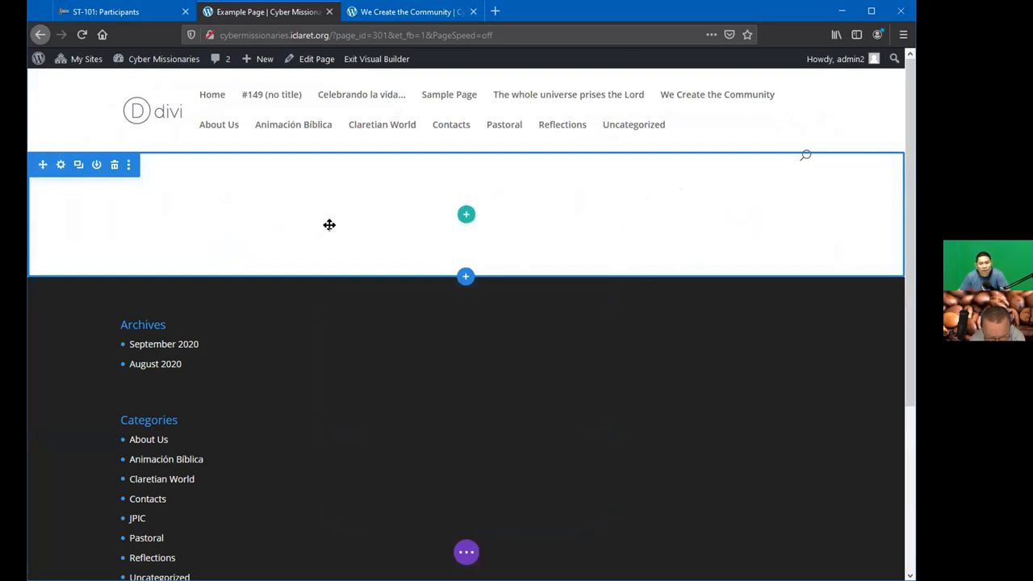
Step: Add a single-column row to the empty section without inserting a module in it
left_click(465, 218)
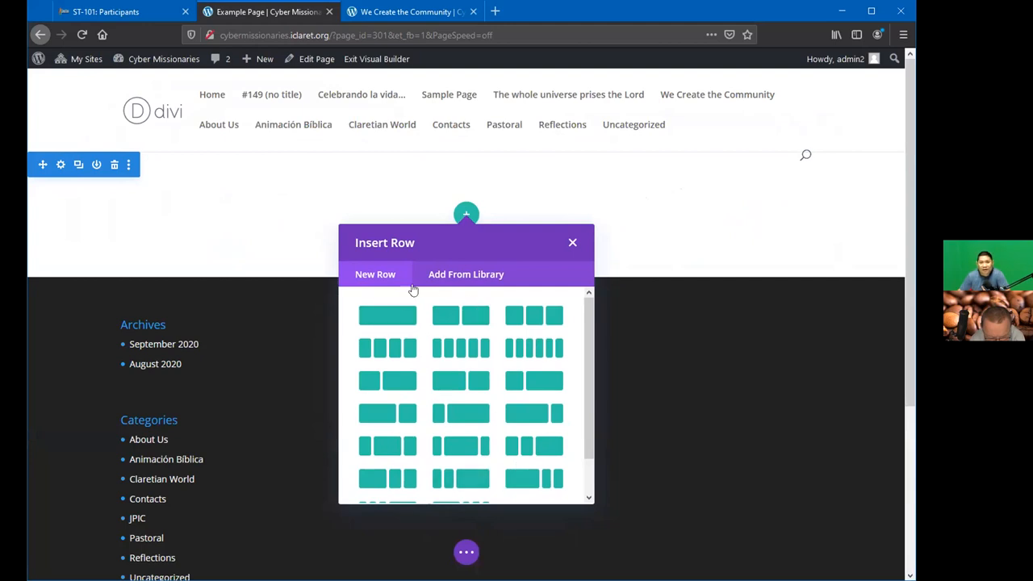
left_click(385, 316)
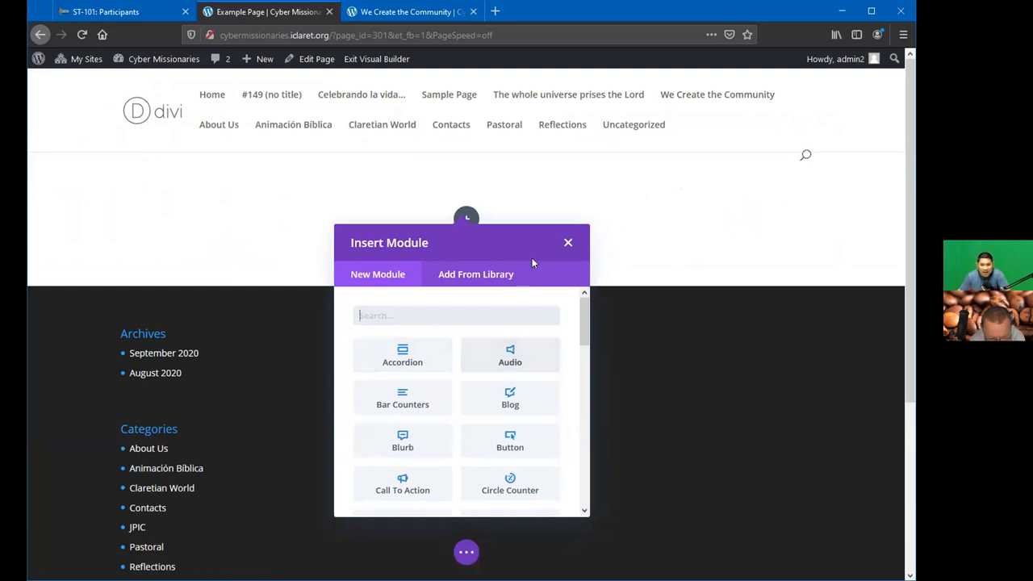
left_click(568, 242)
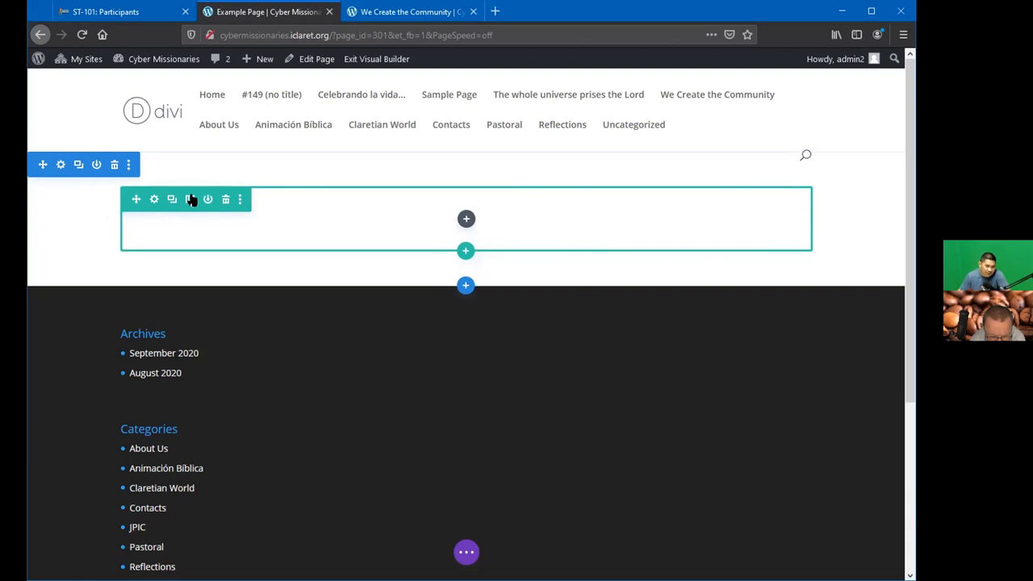
Step: Add a fullwidth section with a Fullwidth Header module below, and delete the regular section above it
left_click(464, 288)
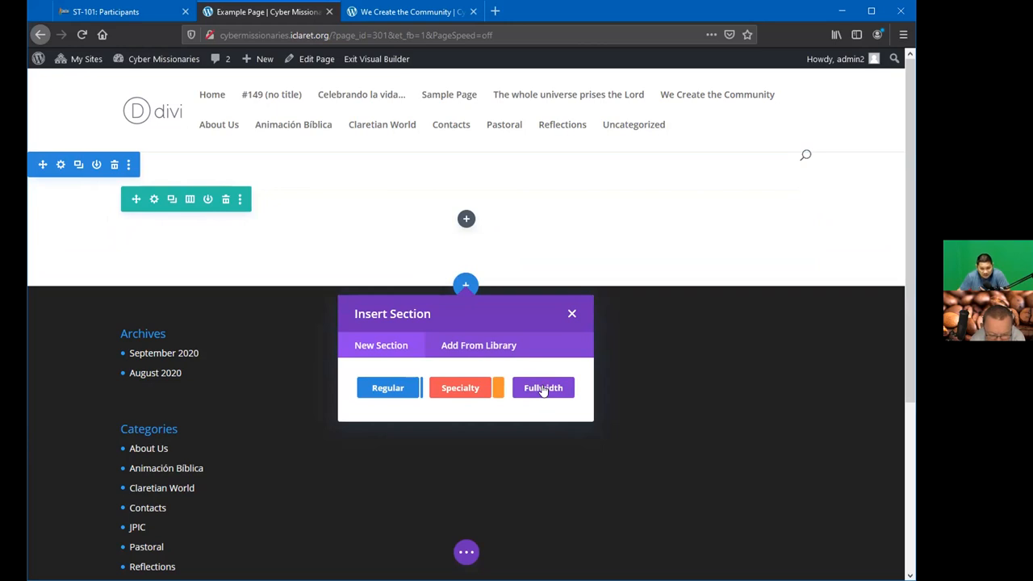
left_click(543, 388)
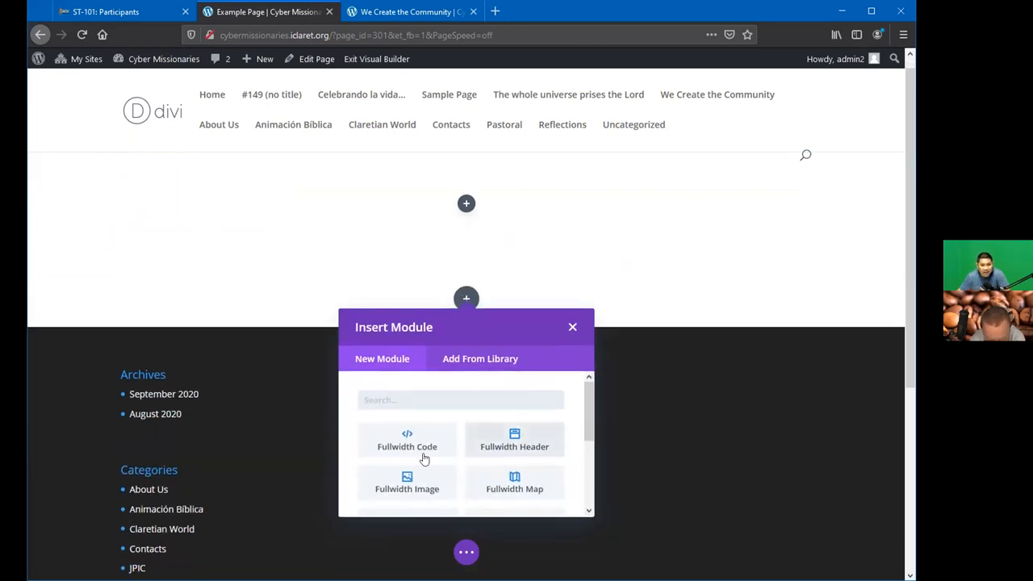
left_click(520, 439)
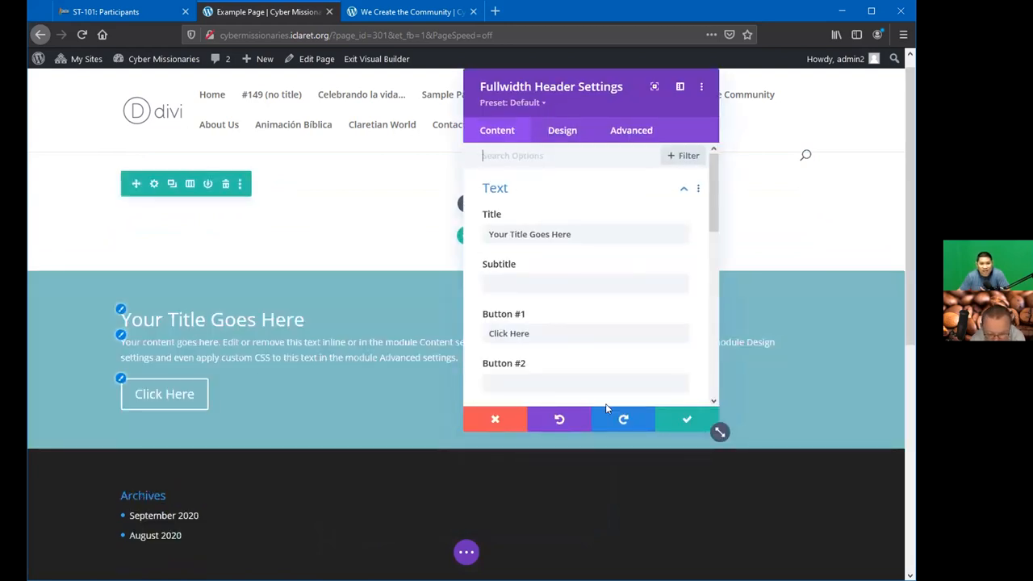
left_click(685, 420)
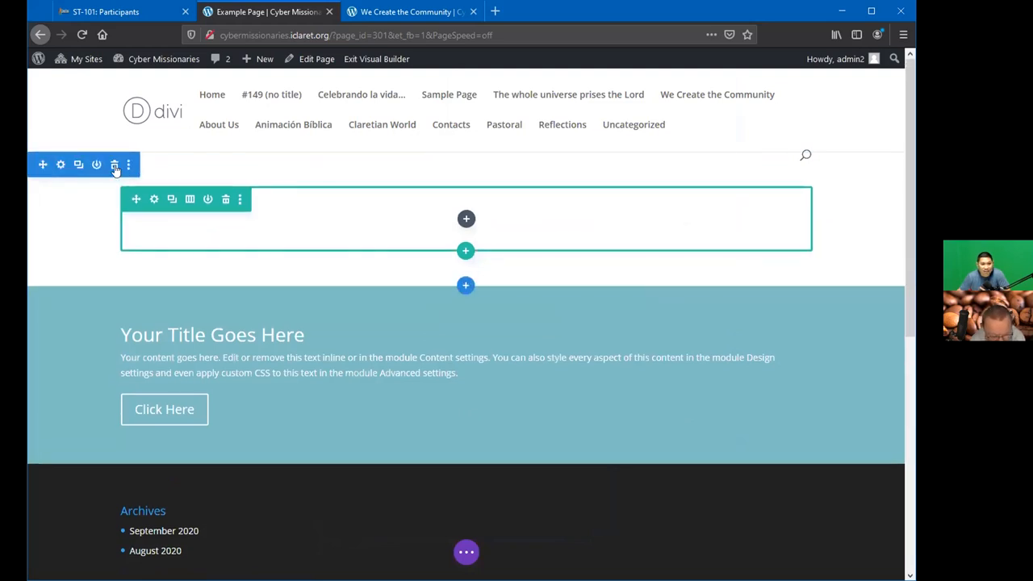
left_click(114, 166)
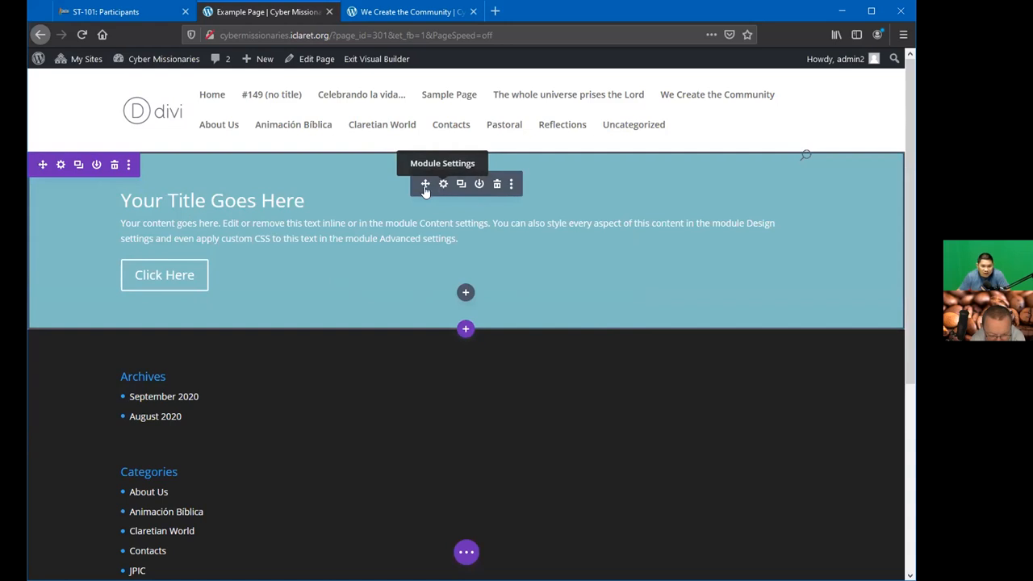
Step: Replace the header's placeholder title directly on the page with "Write your title"
left_click_drag(121, 200, 312, 196)
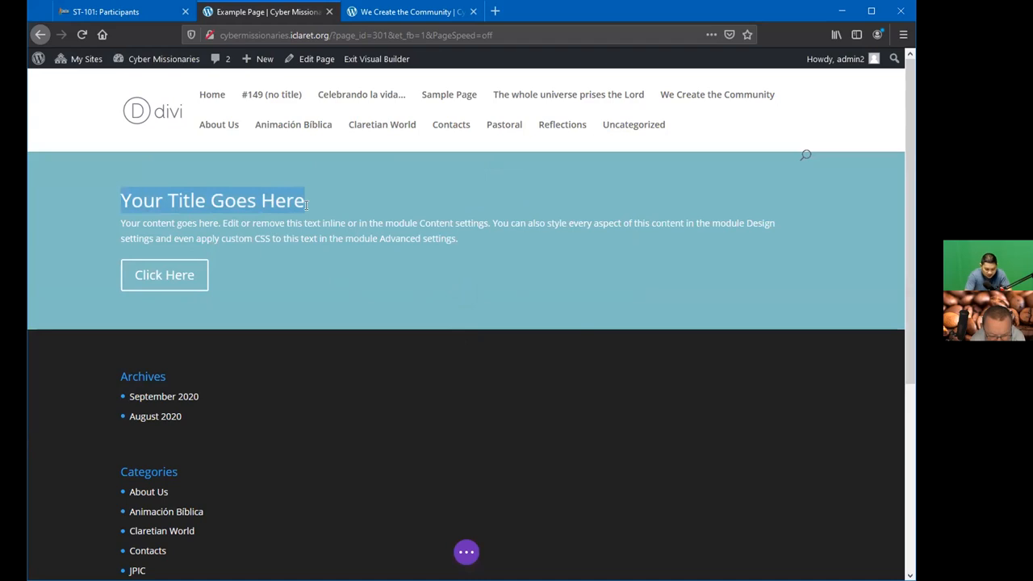
type("Write your text")
key("BackSpace")
key("BackSpace")
key("BackSpace")
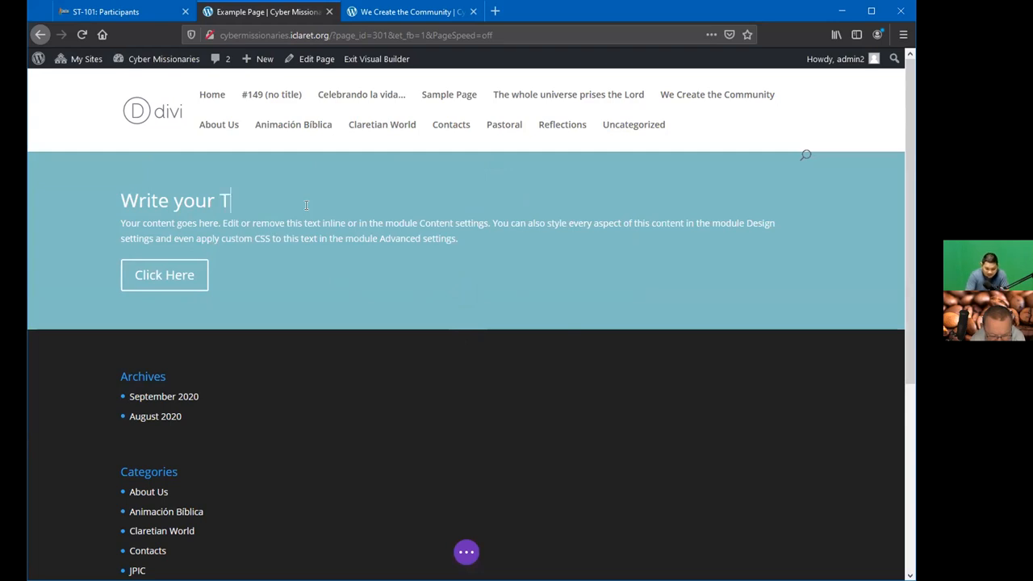
type("title")
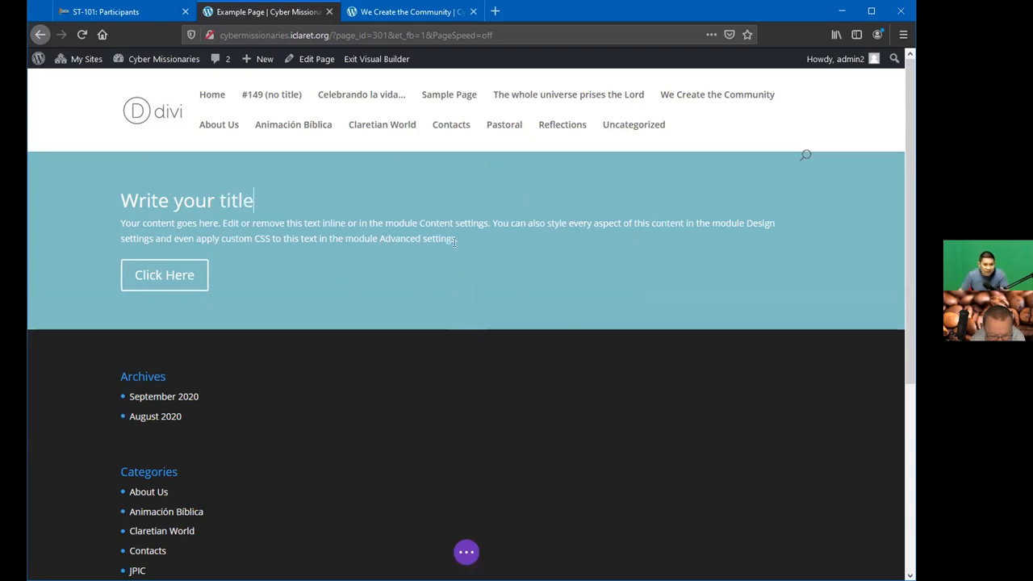
left_click_drag(443, 234, 203, 233)
left_click(204, 230)
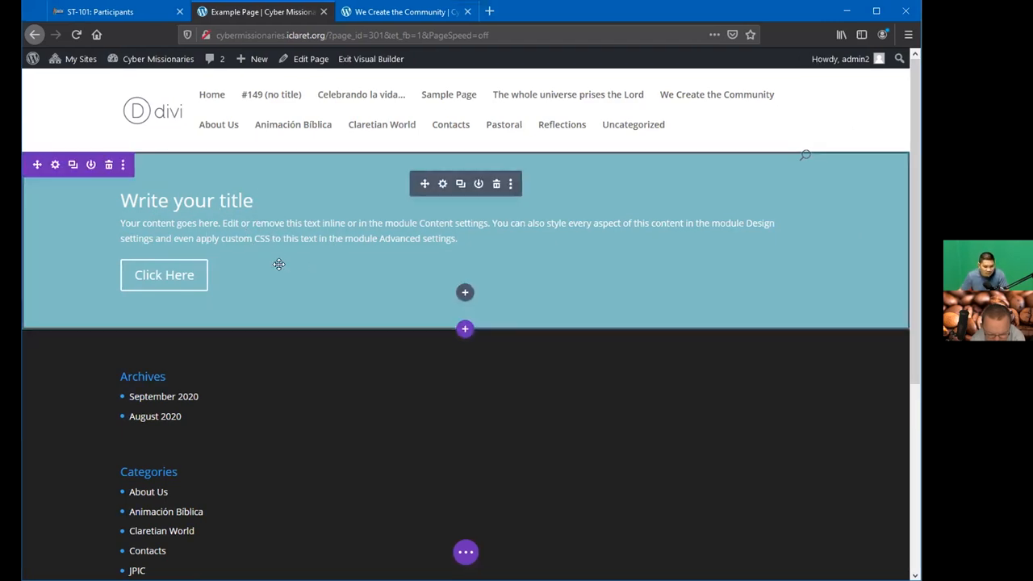
Step: Open the Fullwidth Header settings in an enlarged window and change the title to "Write Your title"
left_click(442, 184)
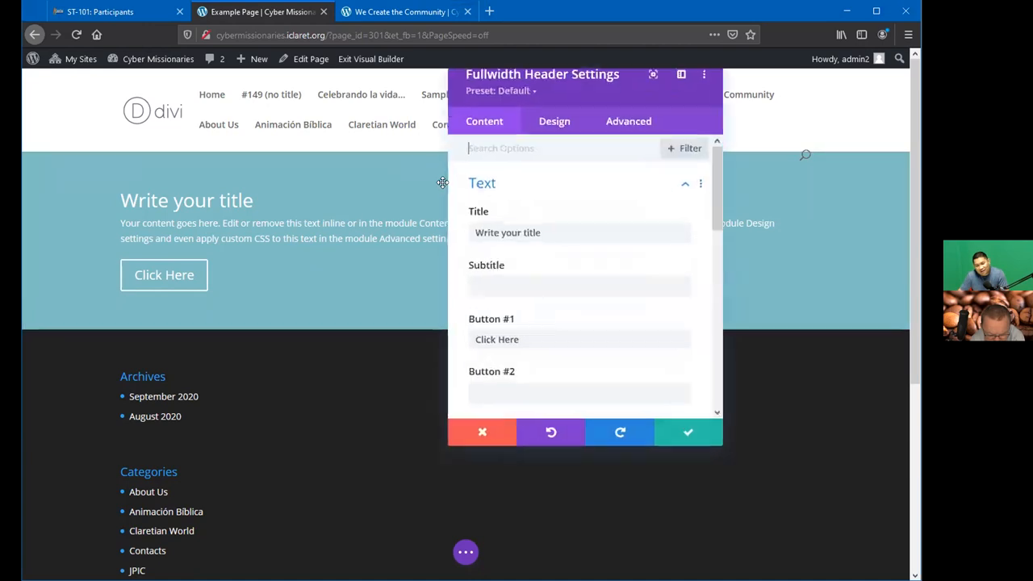
left_click_drag(572, 88, 432, 122)
left_click_drag(573, 466, 803, 544)
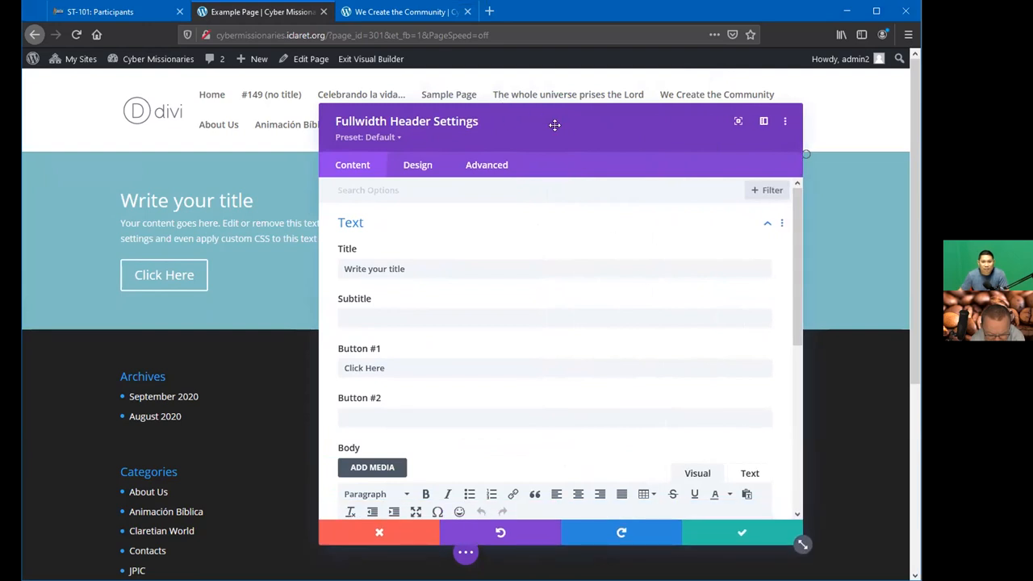
left_click_drag(554, 124, 512, 113)
left_click_drag(365, 256, 297, 252)
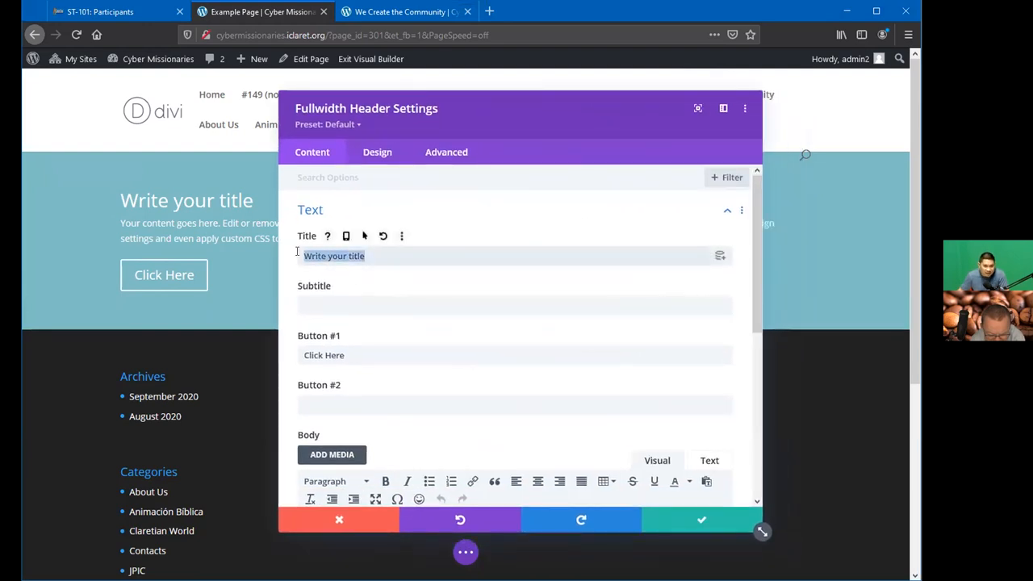
left_click(330, 256)
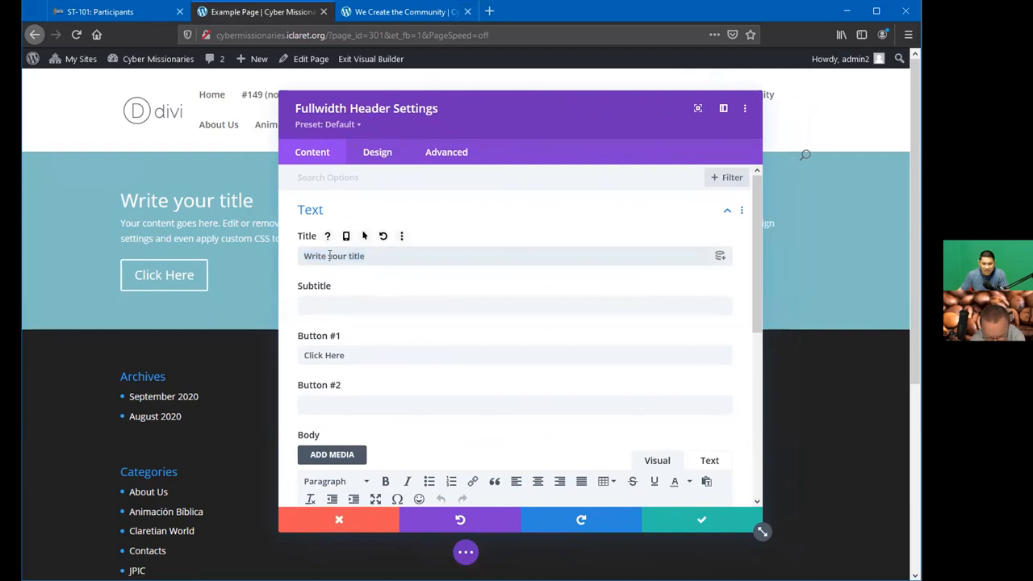
key("BackSpace")
type("Y")
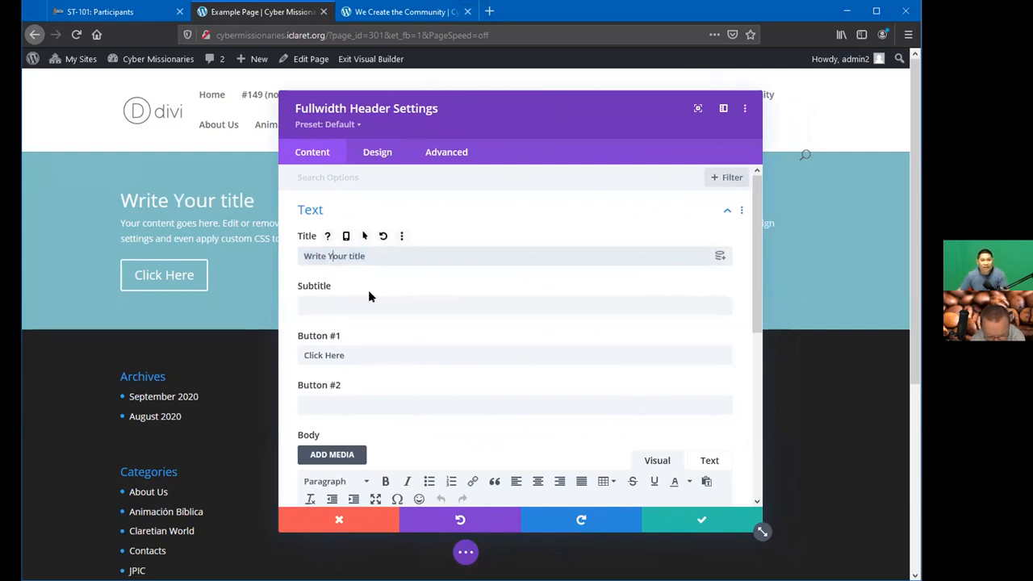
Step: Set the header's subtitle to "Subtitle"
left_click(370, 305)
type("Suu")
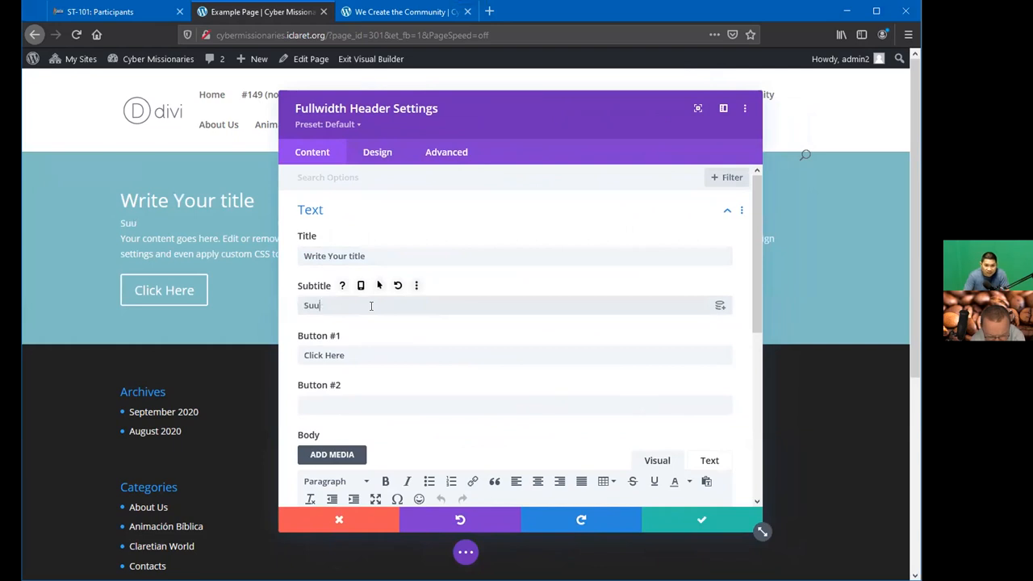
type("btlke")
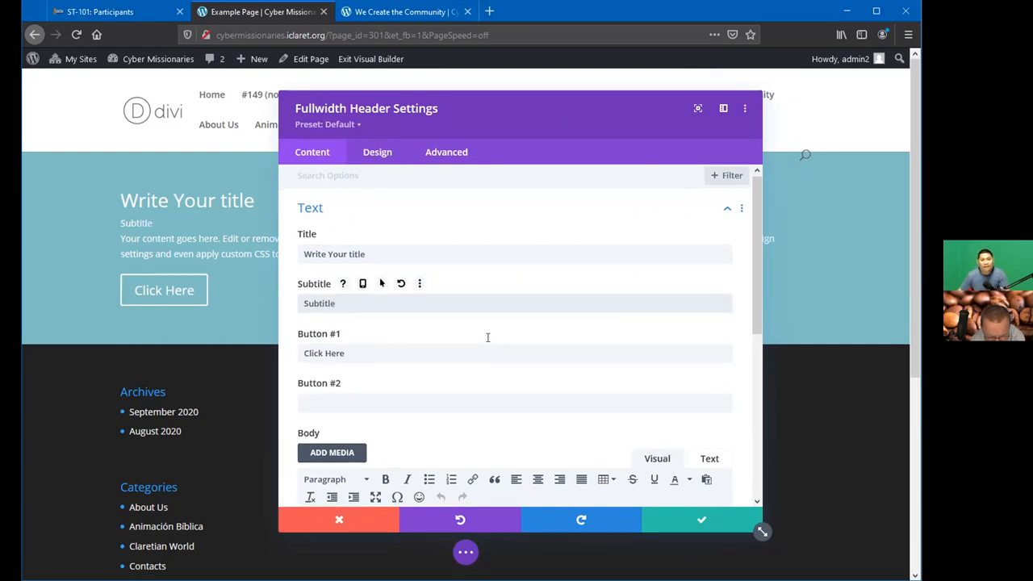
Step: Clear the header's Button #1 text and its subtitle
scroll(486, 337, "down", 2)
left_click(330, 238)
left_click_drag(330, 239, 299, 240)
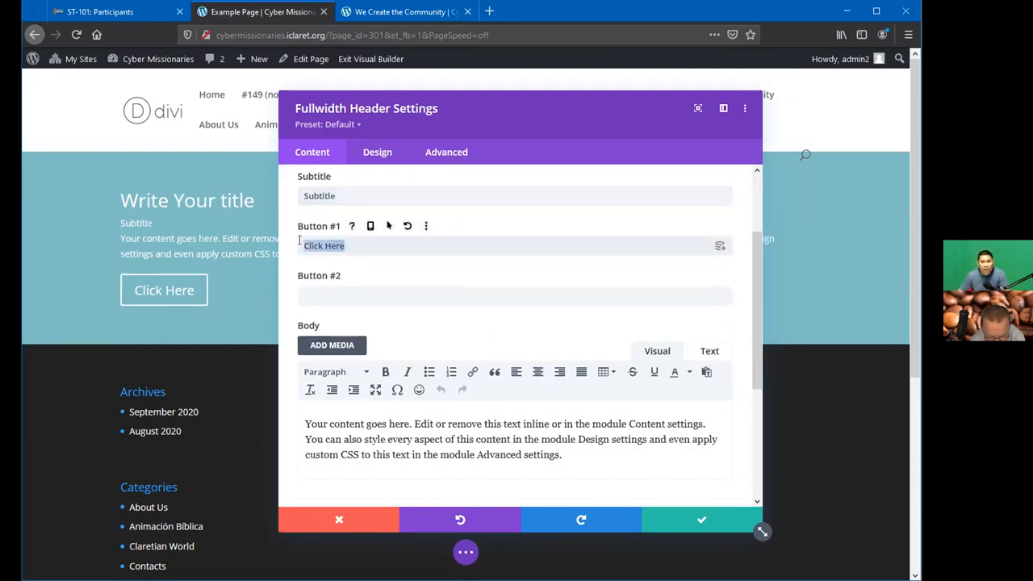
key("BackSpace")
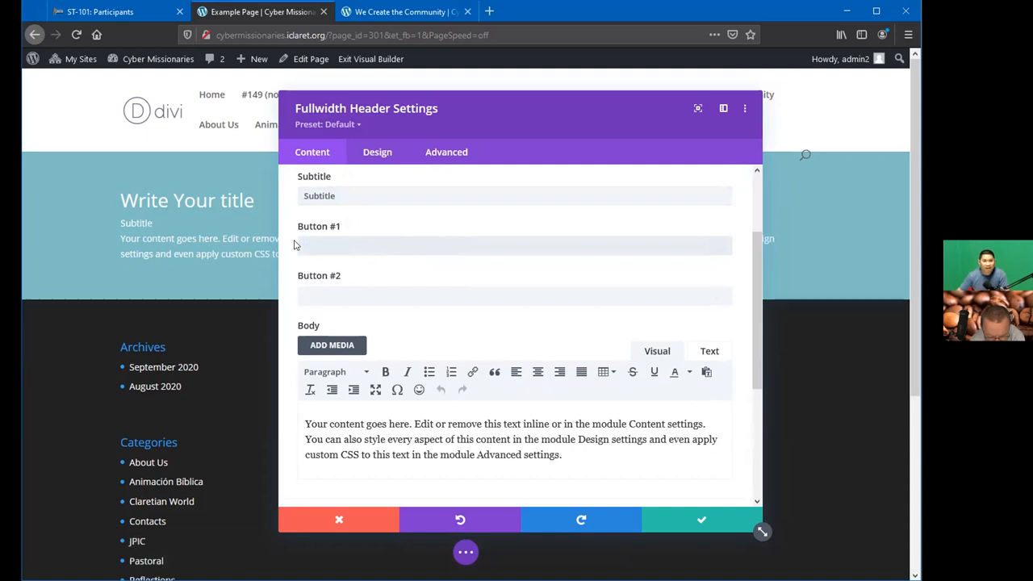
scroll(387, 267, "up", 2)
left_click(346, 298)
left_click_drag(346, 305, 300, 305)
key("BackSpace")
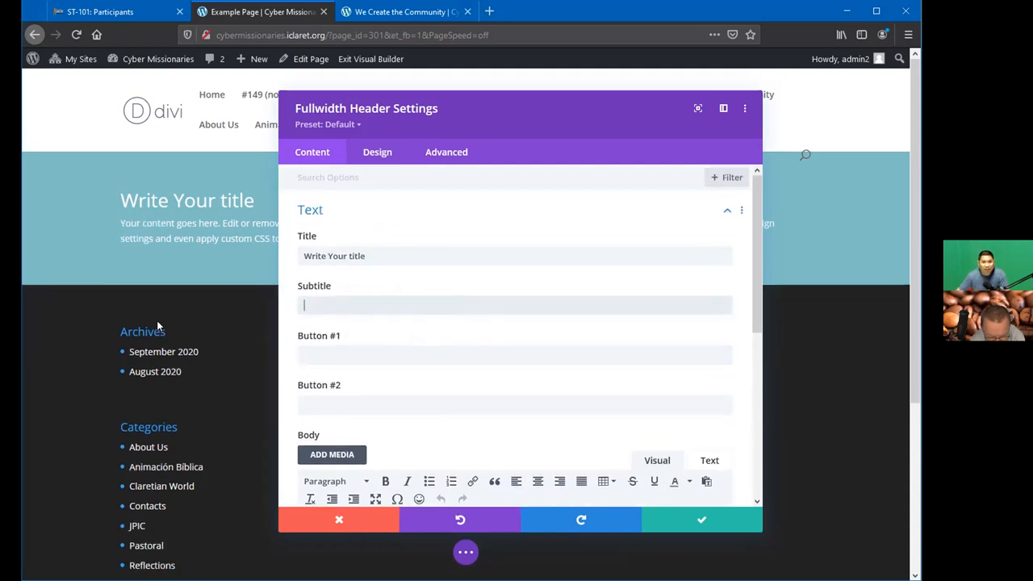
Step: Delete the header's placeholder body text and move the settings window clear of the title
scroll(565, 339, "down", 4)
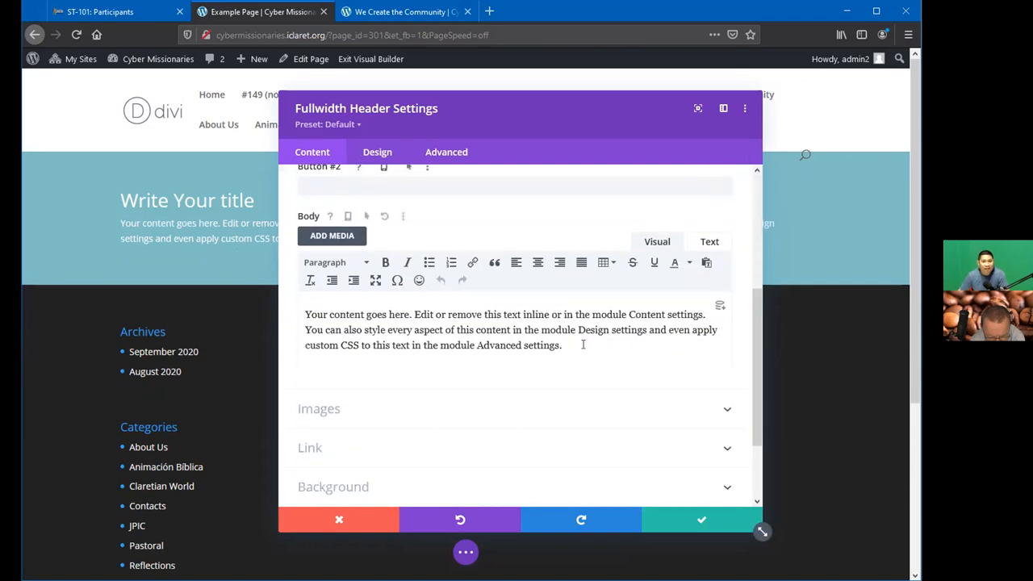
left_click_drag(575, 345, 296, 308)
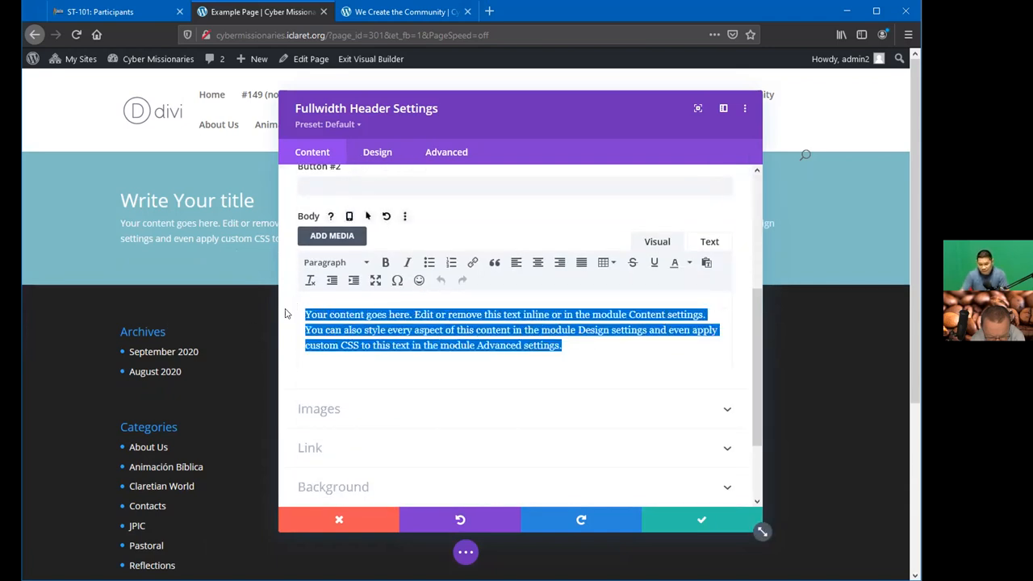
key("BackSpace")
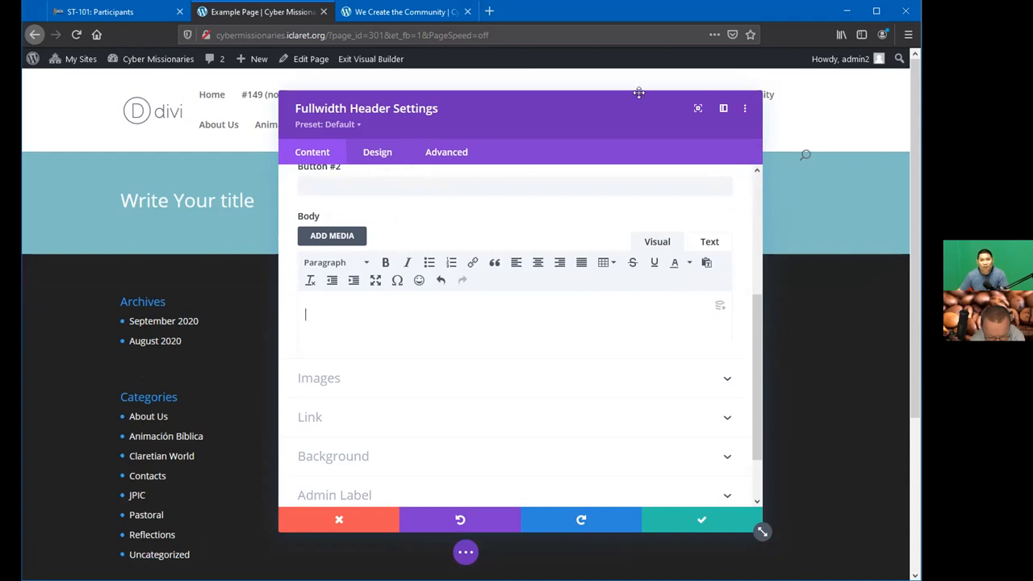
left_click_drag(554, 111, 697, 141)
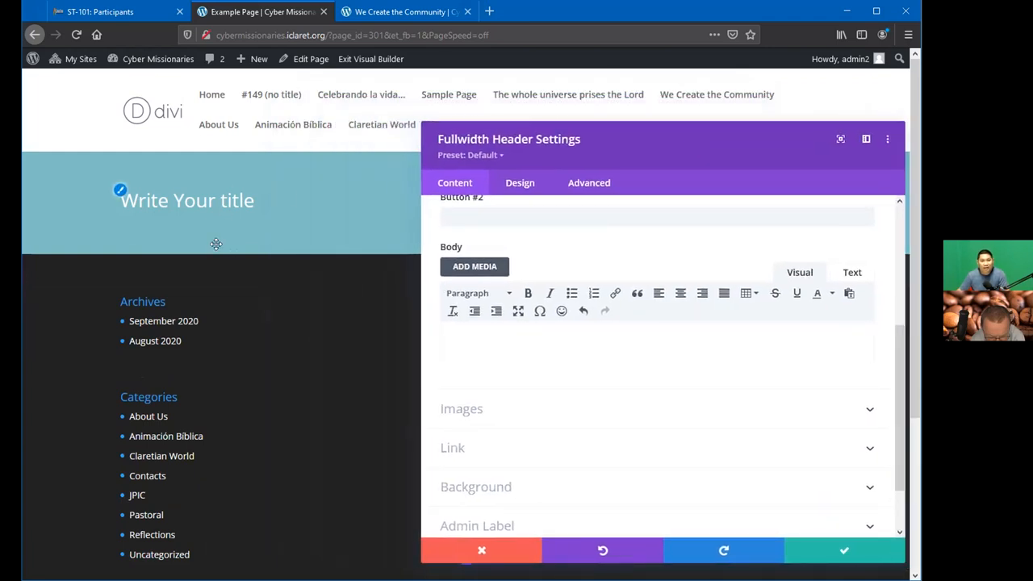
Step: View the dynamic content options offered for the header's title without choosing one
scroll(666, 337, "up", 5)
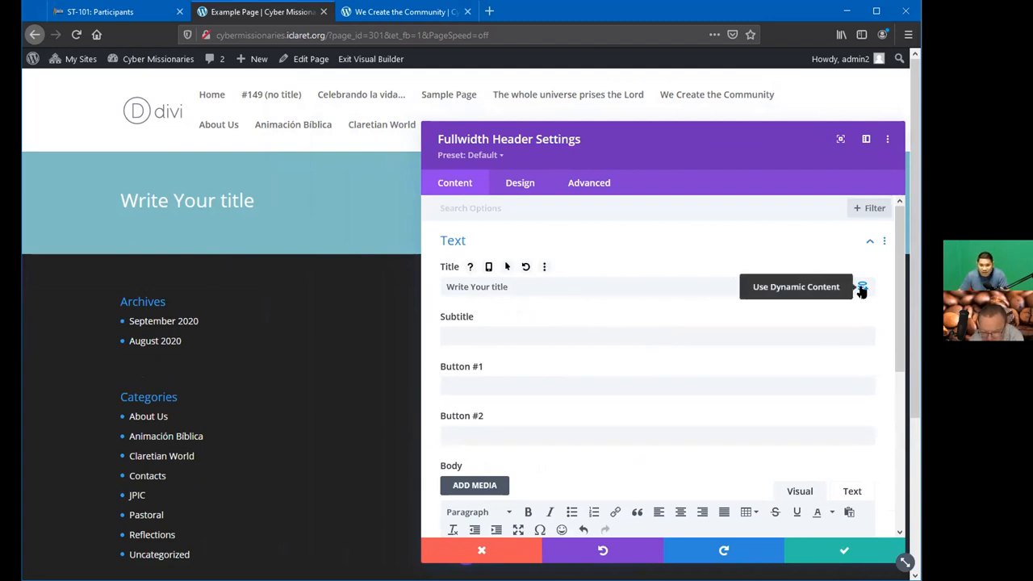
left_click(862, 288)
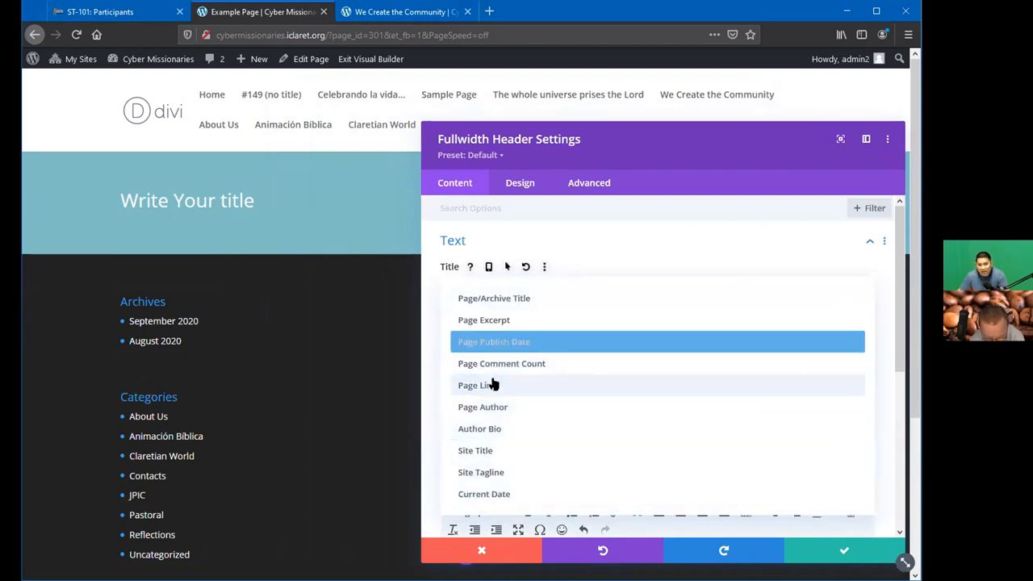
left_click(753, 245)
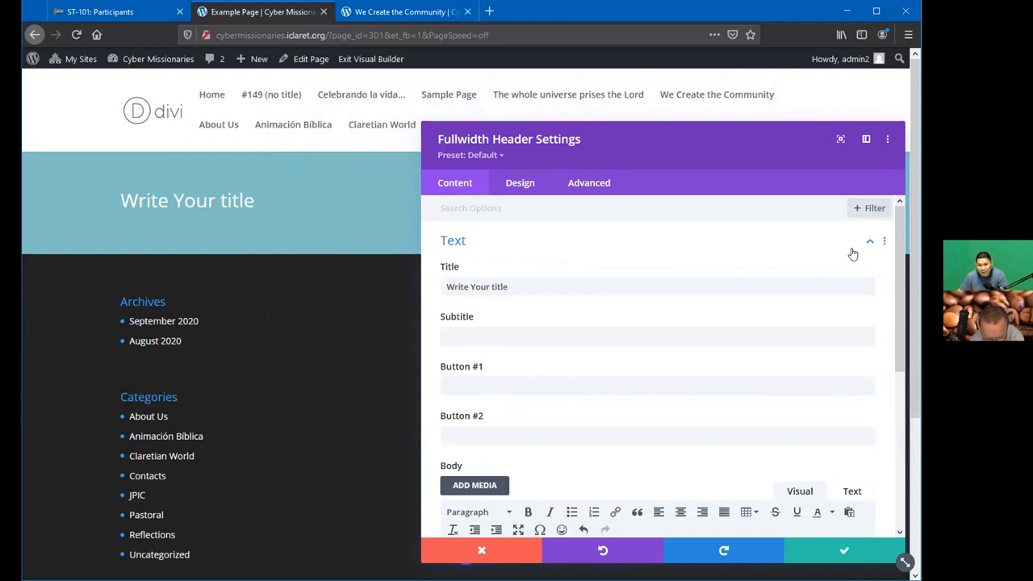
Step: Examine the header's Images and Link settings, including the logo, header image and button link options
scroll(806, 325, "down", 4)
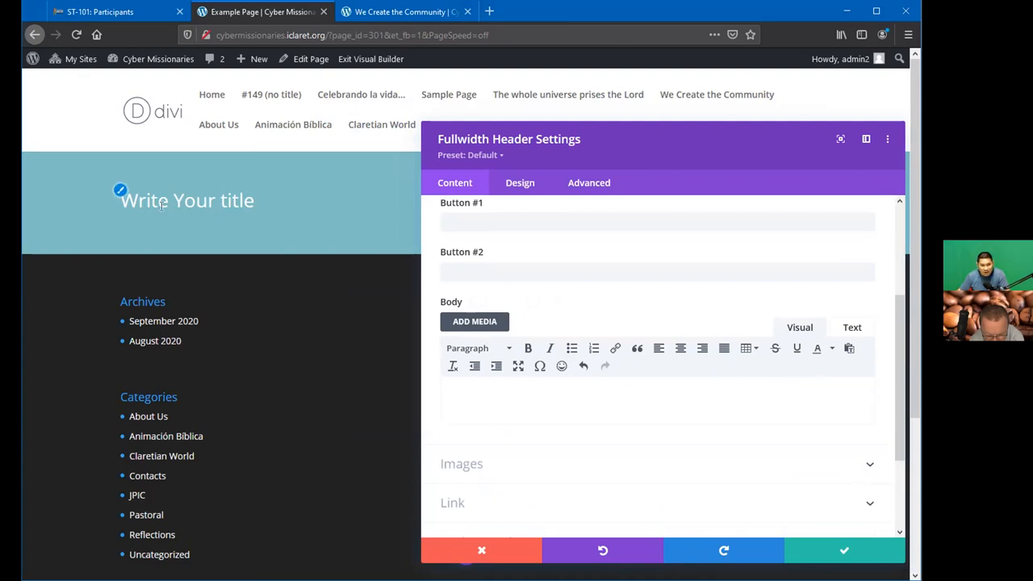
left_click_drag(695, 144, 728, 139)
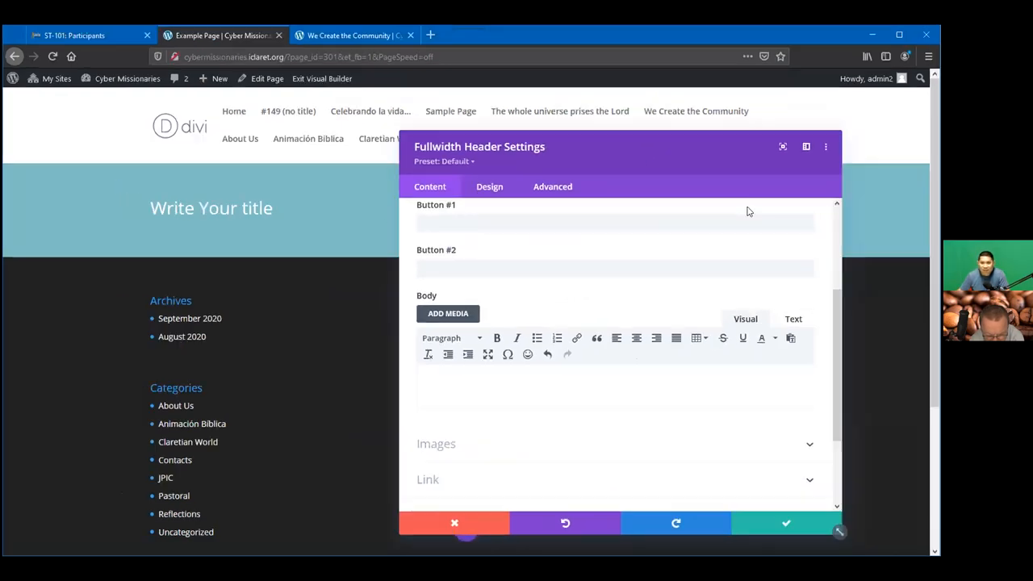
left_click_drag(665, 156, 675, 140)
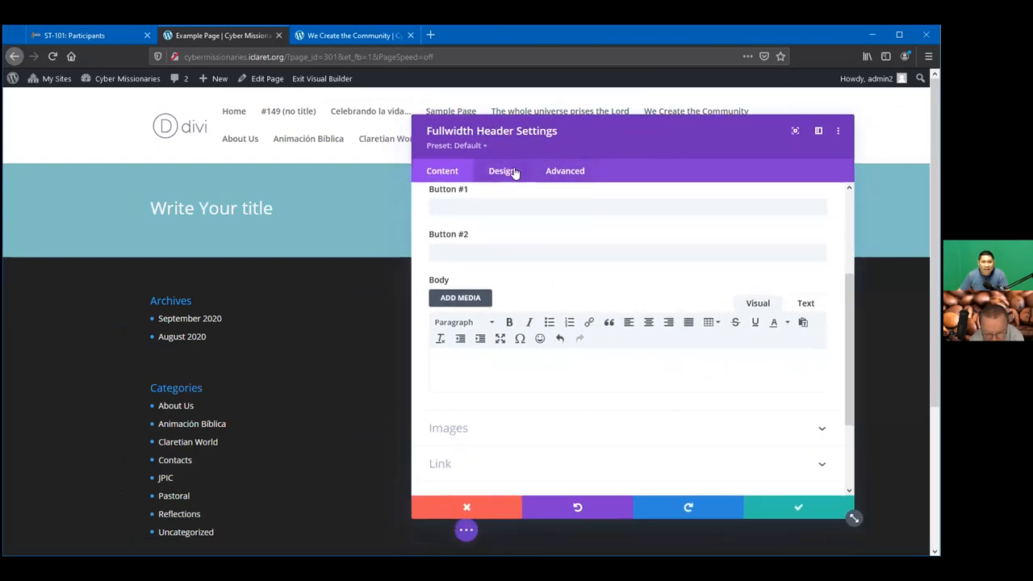
scroll(507, 330, "down", 3)
left_click(508, 314)
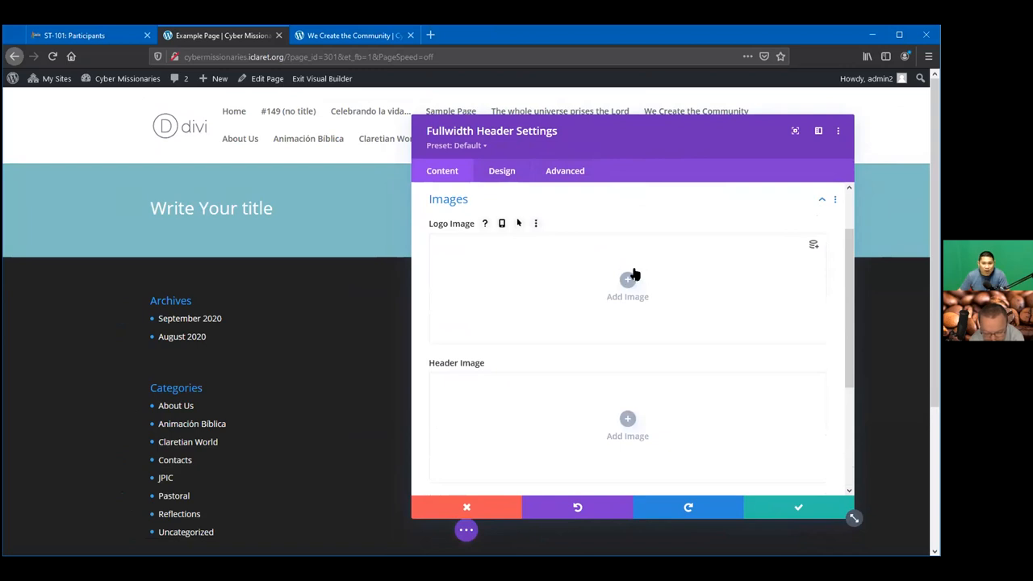
scroll(628, 283, "down", 3)
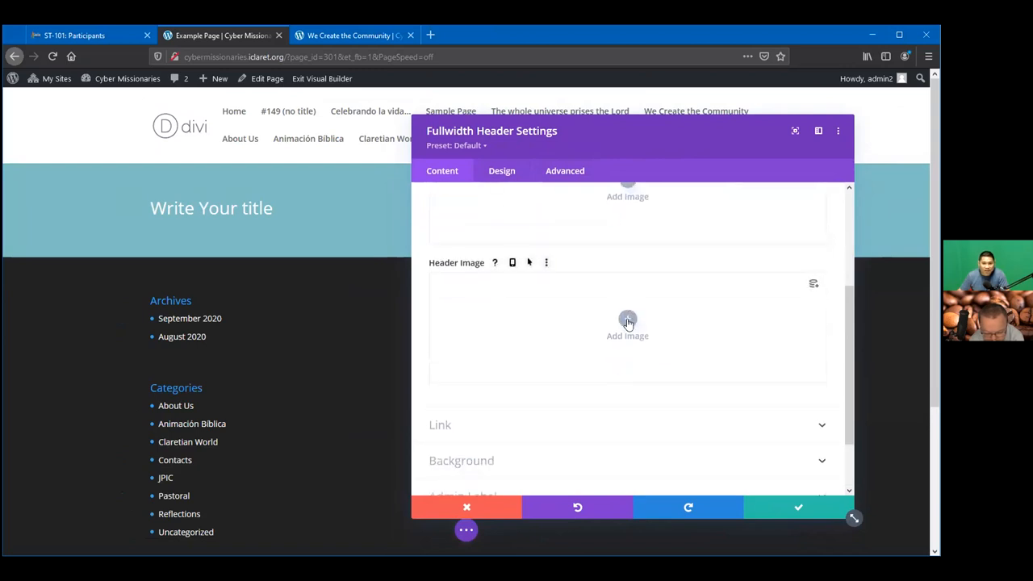
scroll(623, 315, "down", 2)
left_click(545, 360)
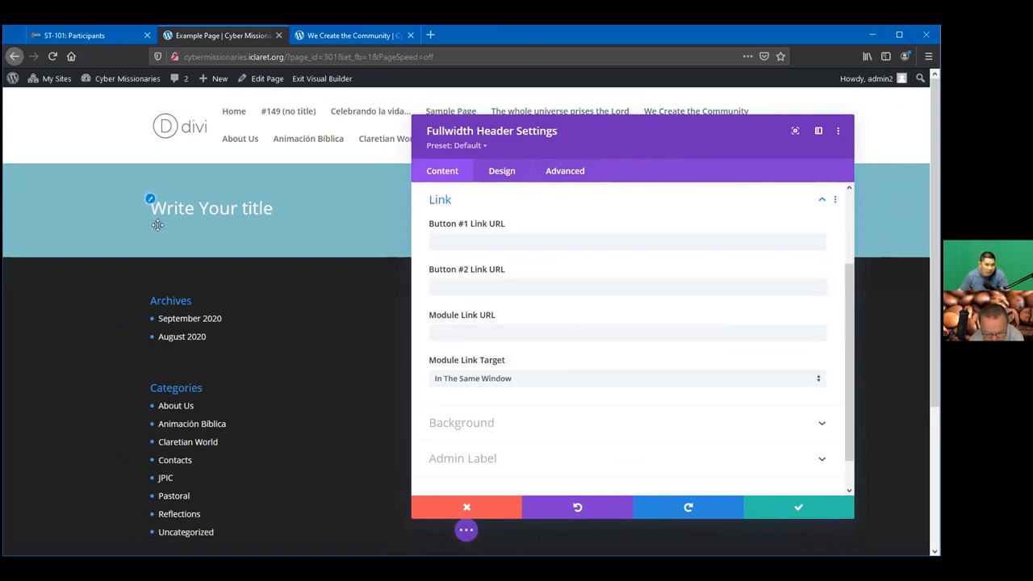
Step: Change the fullwidth header's background colour to the muted blue #70a0ad, trying a green shade along the way
scroll(640, 304, "down", 1)
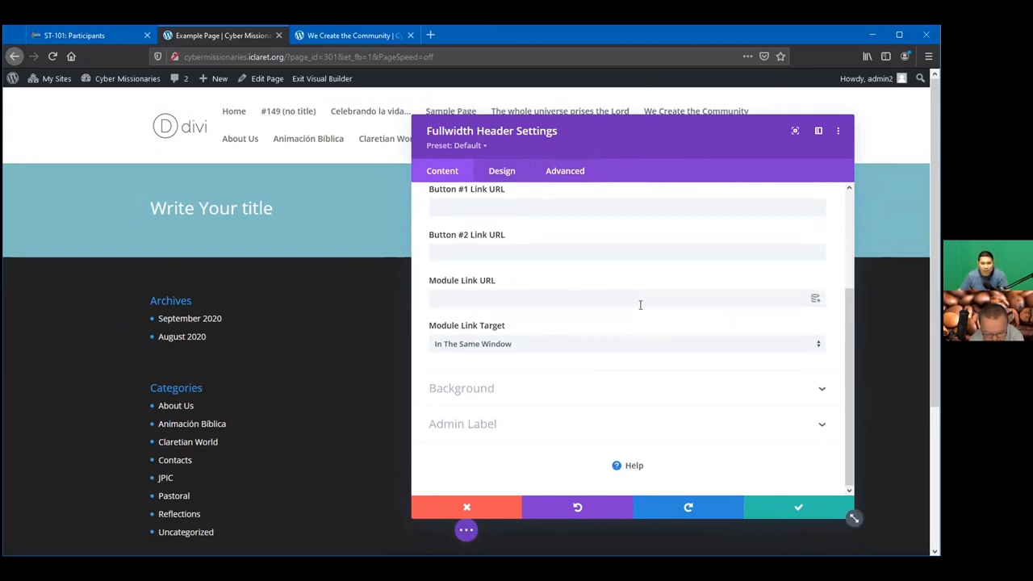
left_click(660, 395)
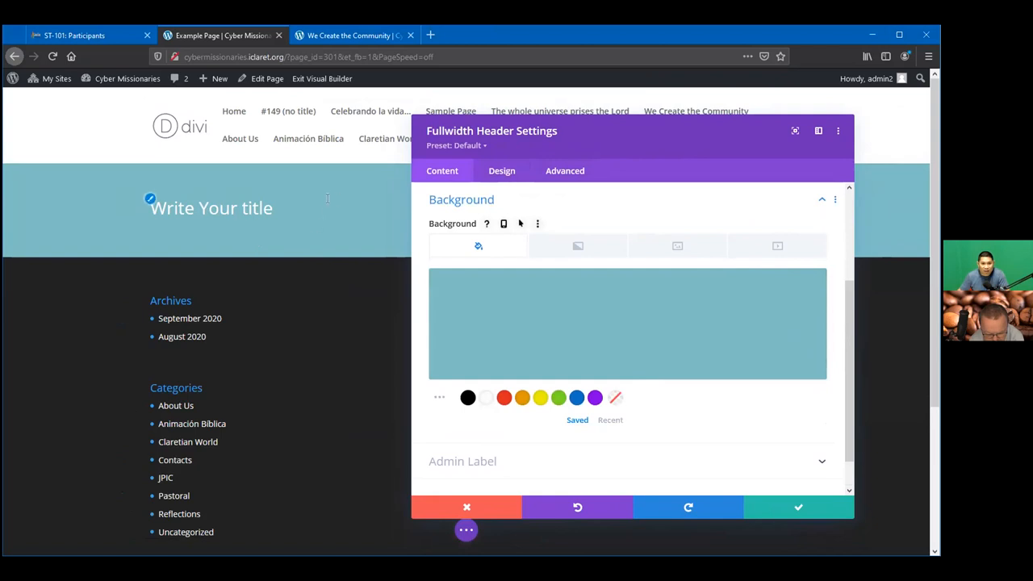
left_click(637, 331)
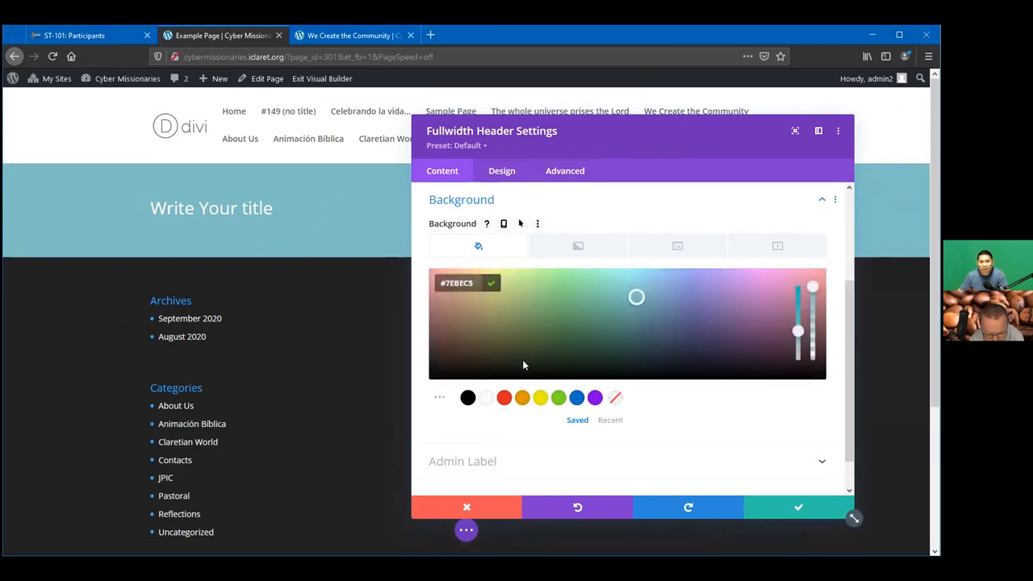
left_click(527, 364)
left_click(627, 341)
left_click(565, 298)
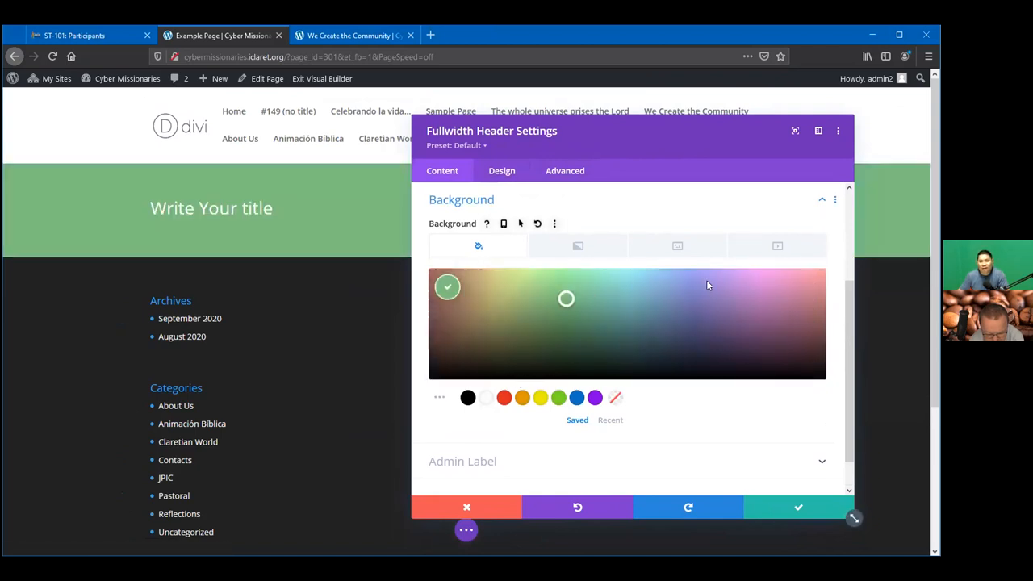
left_click(732, 325)
left_click(643, 306)
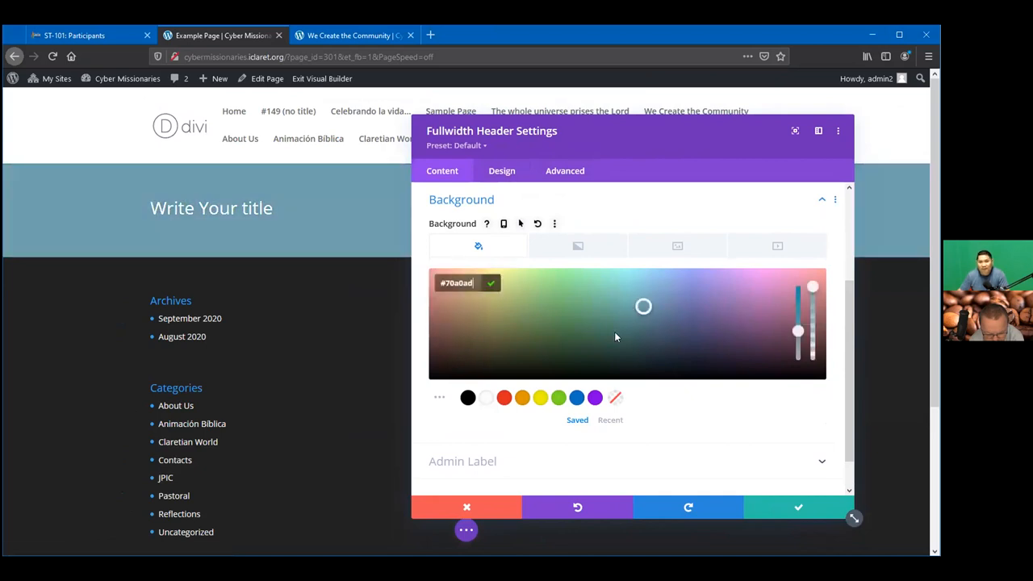
Step: Add a background gradient to the header running from blue #2a43d3 to lighter blue #2ba0db
left_click(570, 248)
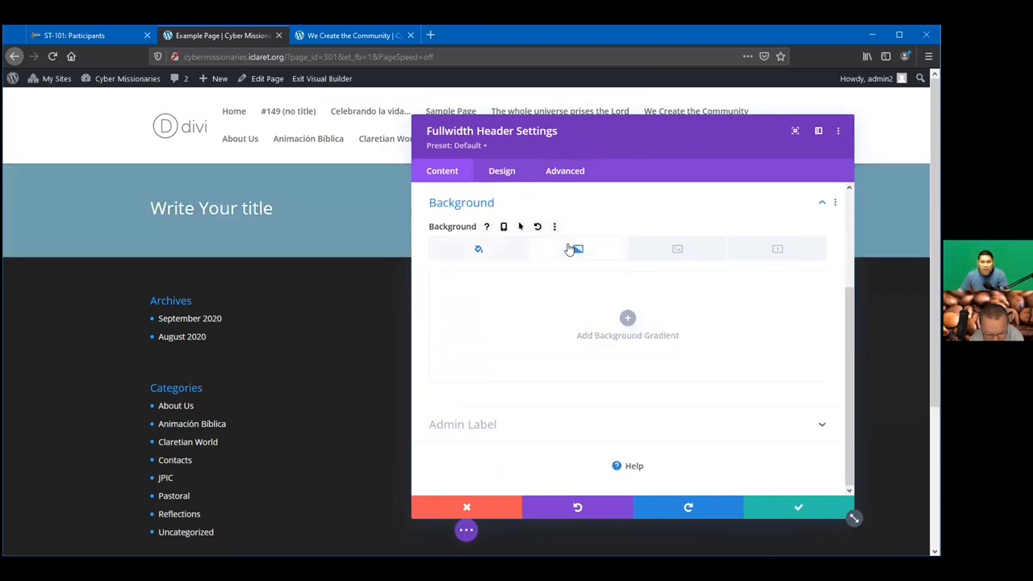
left_click(627, 320)
left_click(438, 403)
left_click(519, 337)
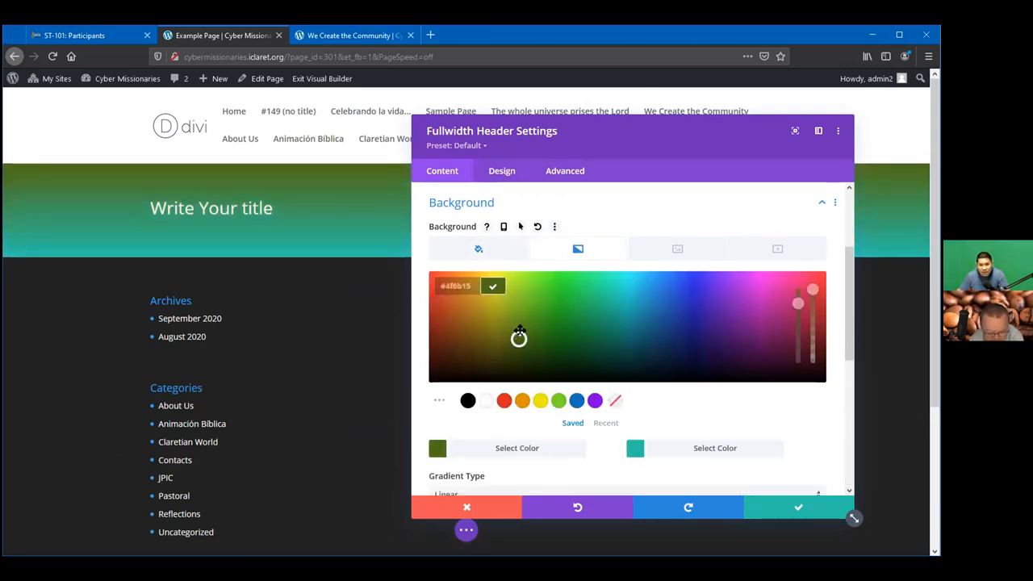
left_click_drag(613, 318, 687, 292)
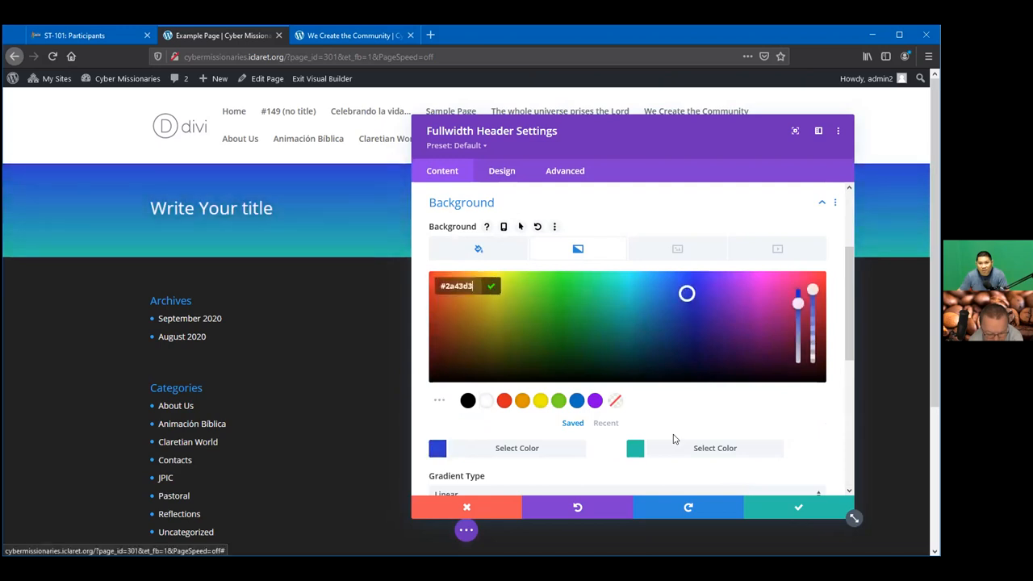
left_click(635, 449)
left_click(620, 333)
left_click_drag(654, 320, 651, 289)
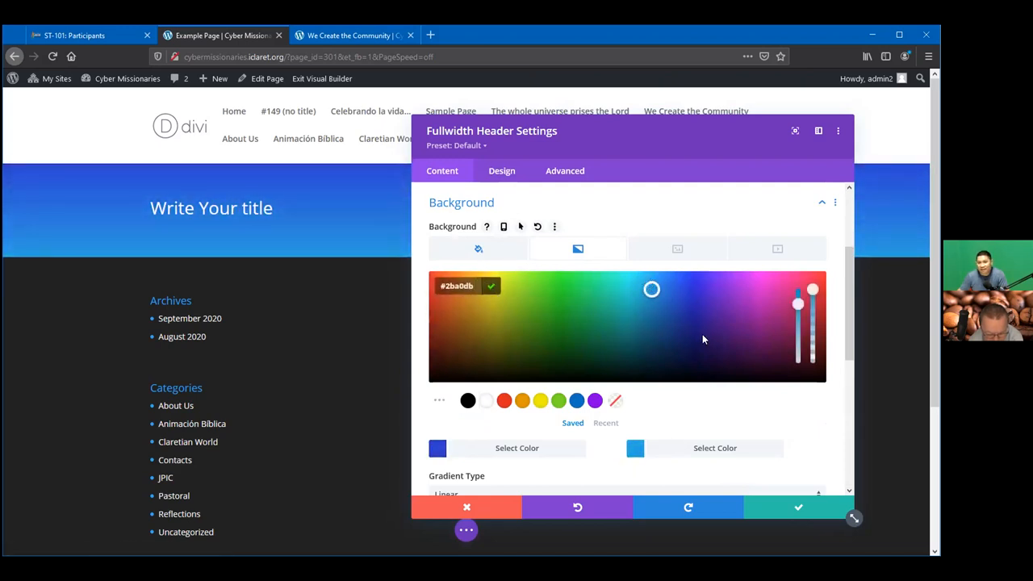
Step: Add the pink and orange nebula picture from the Media Library as the header's background image
left_click(677, 248)
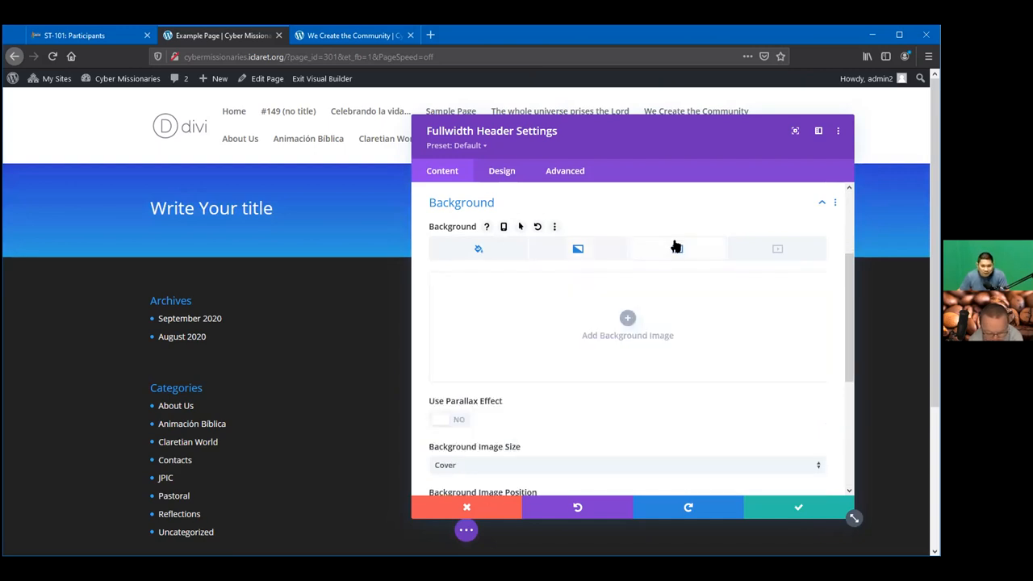
left_click(627, 318)
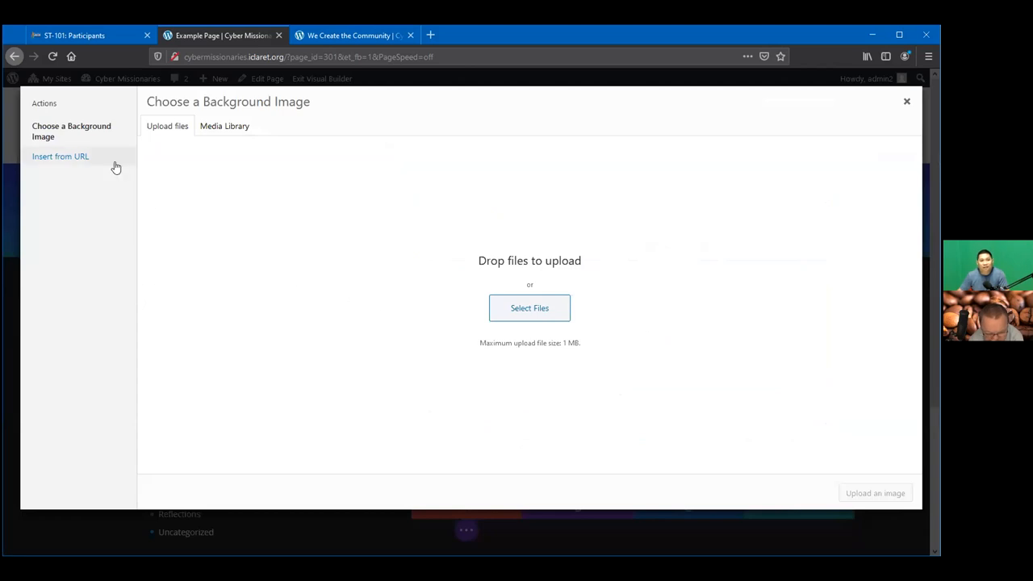
left_click(215, 126)
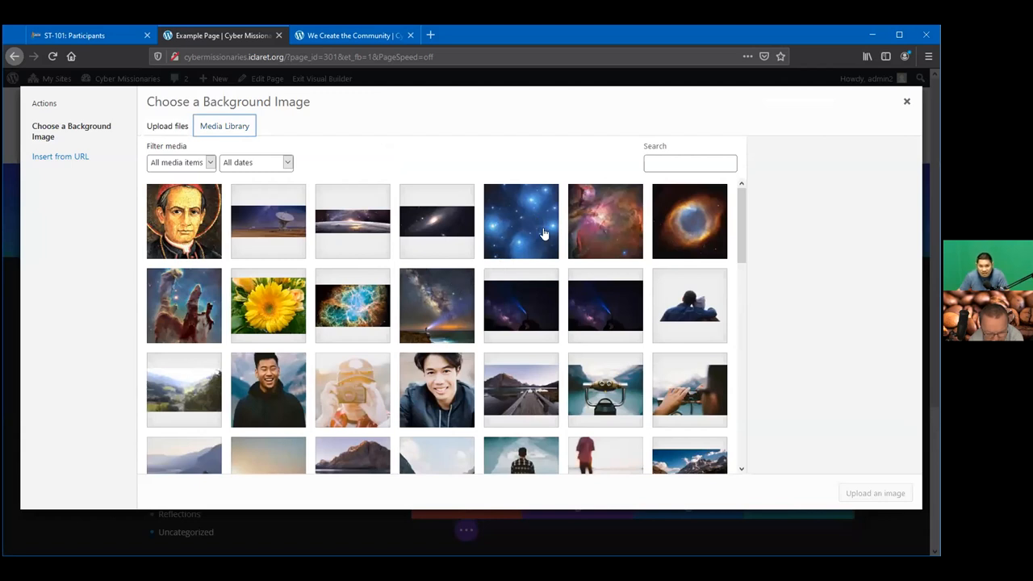
left_click(606, 226)
left_click(876, 493)
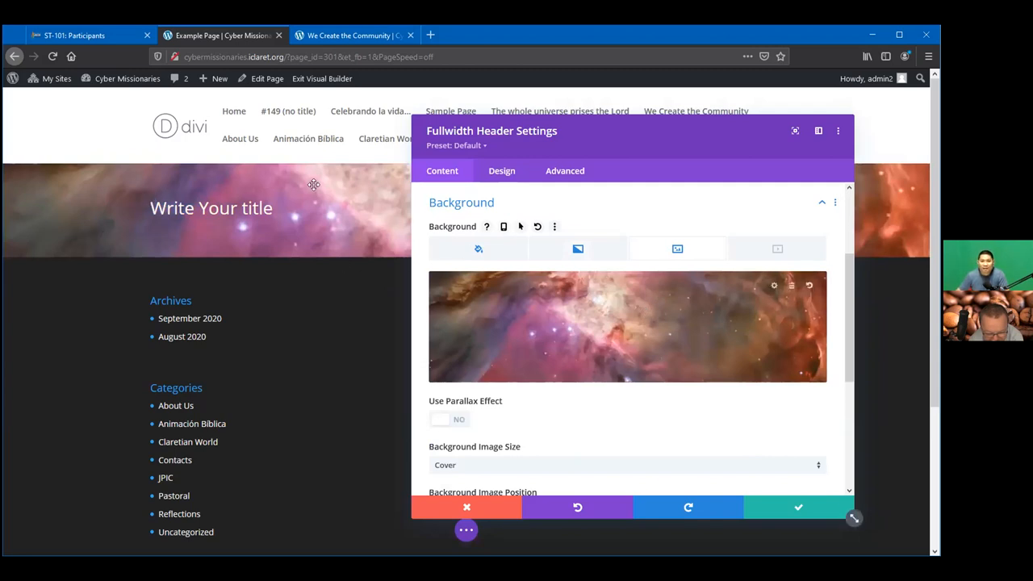
Step: Try the parallax effect on the header's background image while moving through the page, and switch it off again
scroll(486, 395, "down", 2)
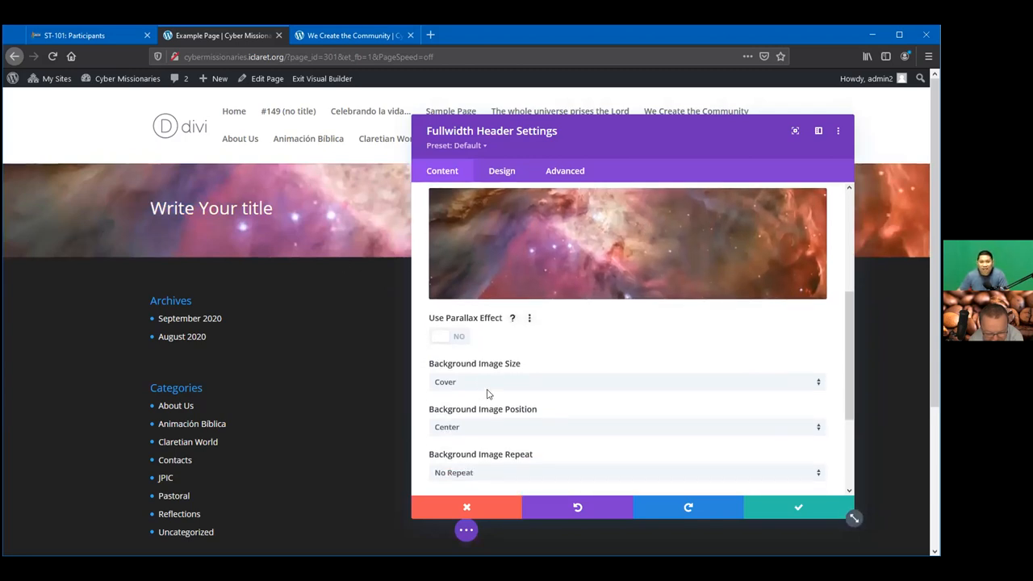
left_click(460, 337)
scroll(354, 231, "down", 3)
scroll(354, 231, "up", 3)
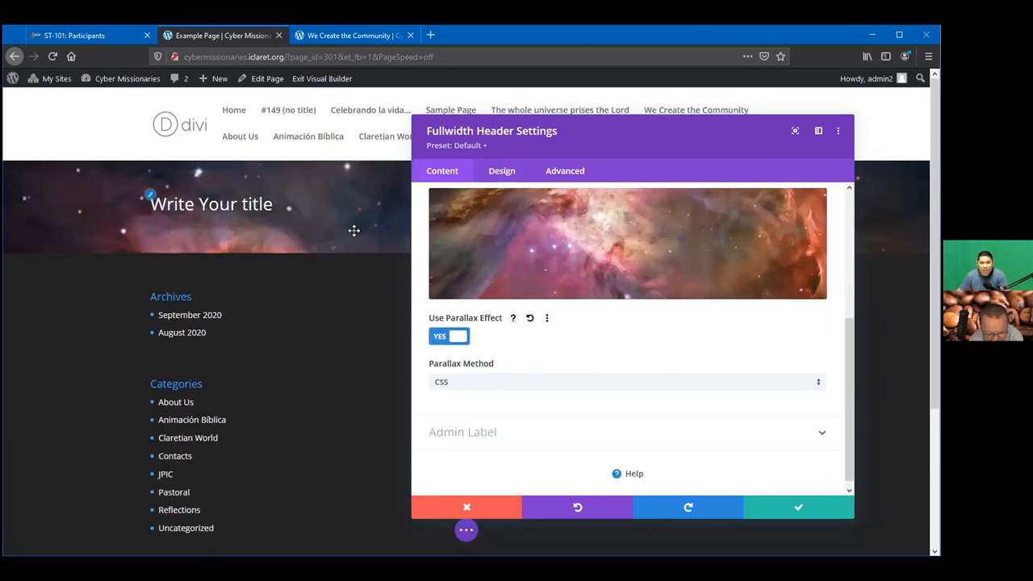
scroll(352, 231, "down", 3)
scroll(353, 231, "up", 3)
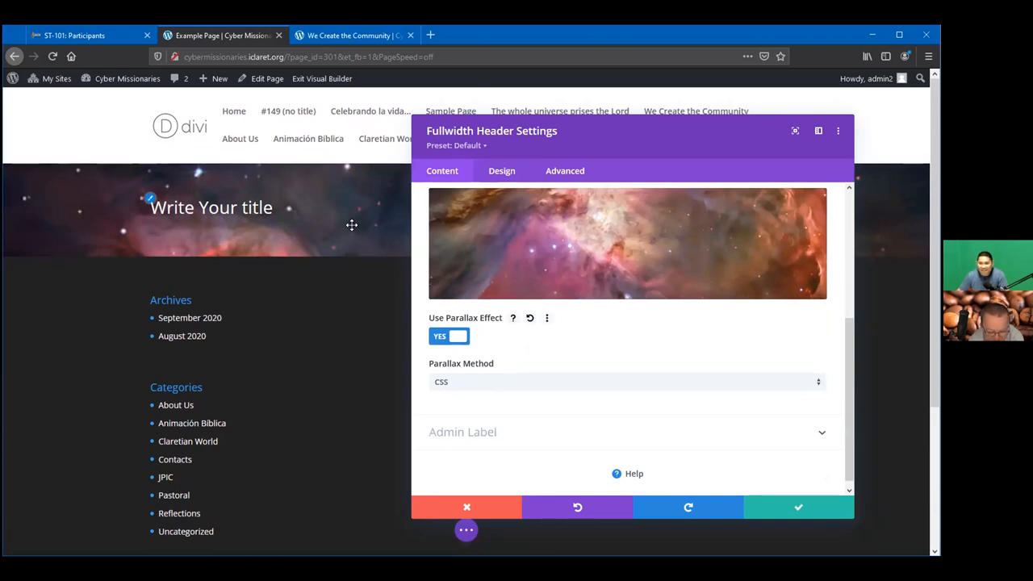
scroll(369, 237, "down", 1)
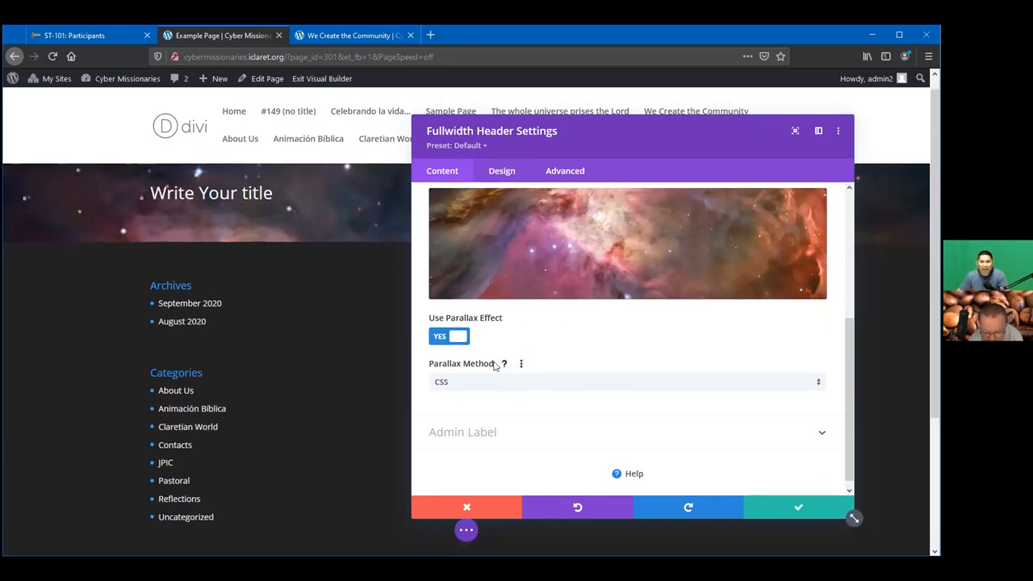
left_click(460, 337)
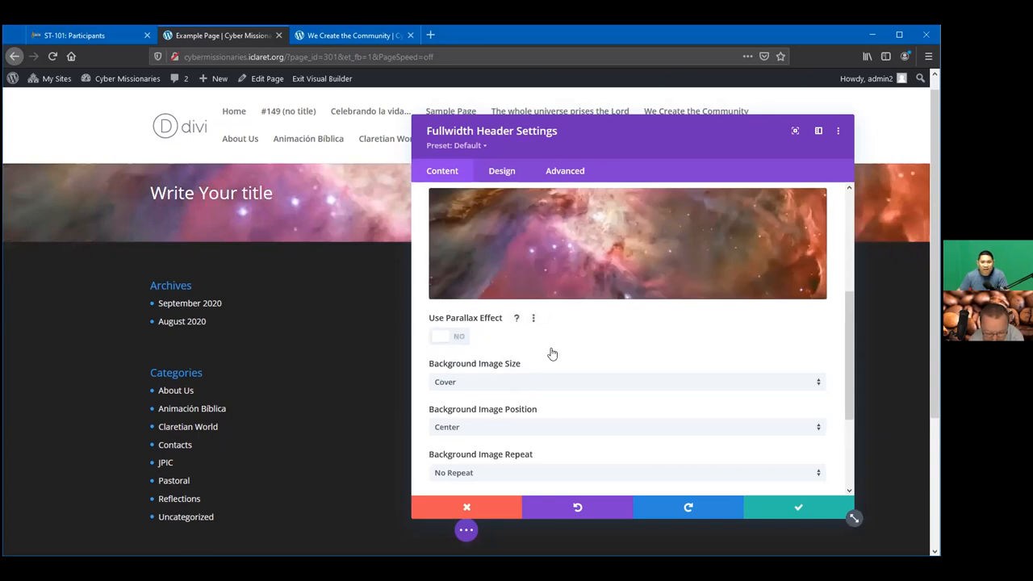
Step: Try the Fit size for the background image, uncover the header to inspect it, and restore the size to Cover
scroll(552, 353, "down", 1)
left_click(814, 318)
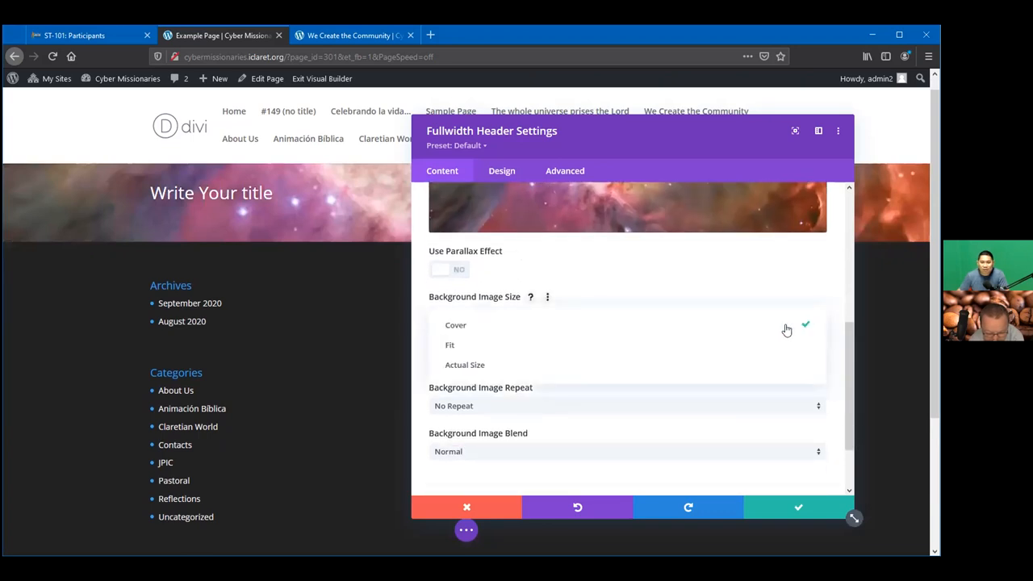
left_click(591, 343)
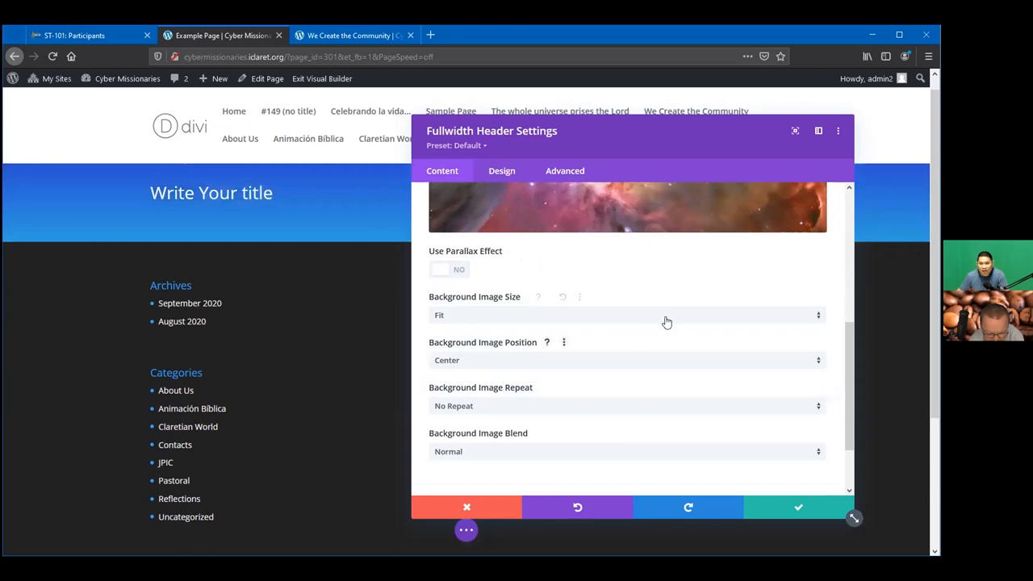
left_click_drag(650, 119, 635, 427)
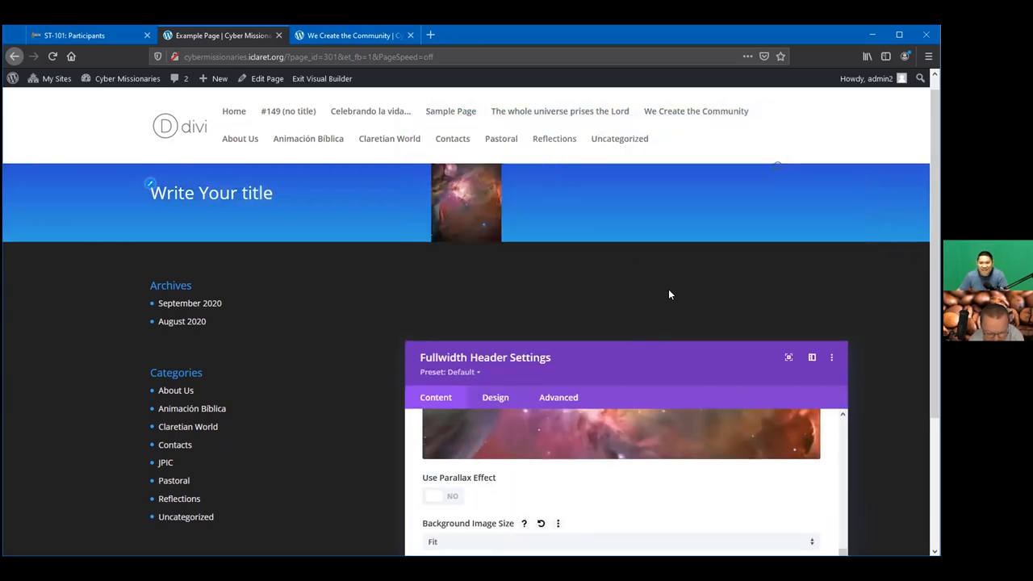
left_click_drag(676, 363, 655, 132)
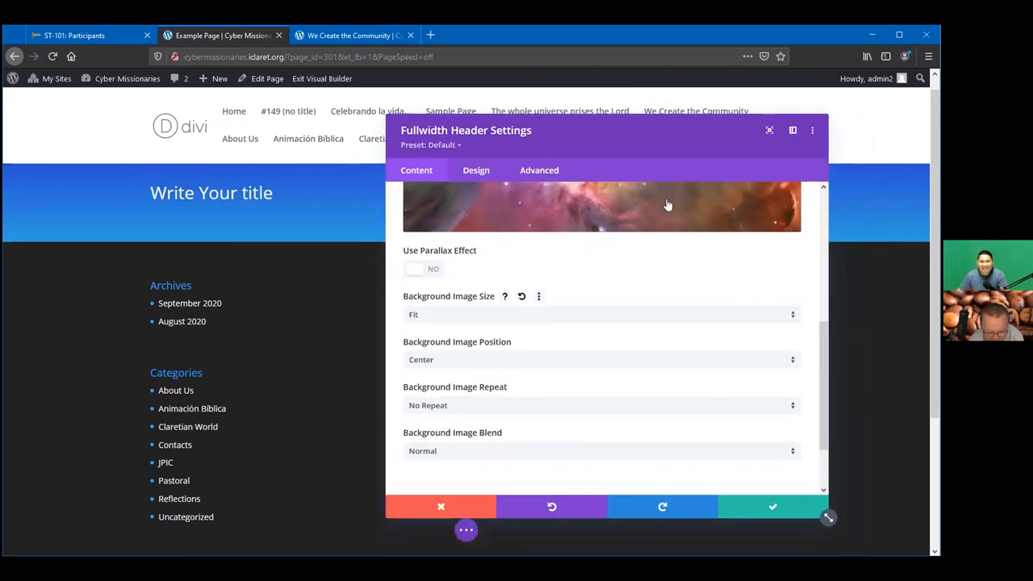
left_click(786, 317)
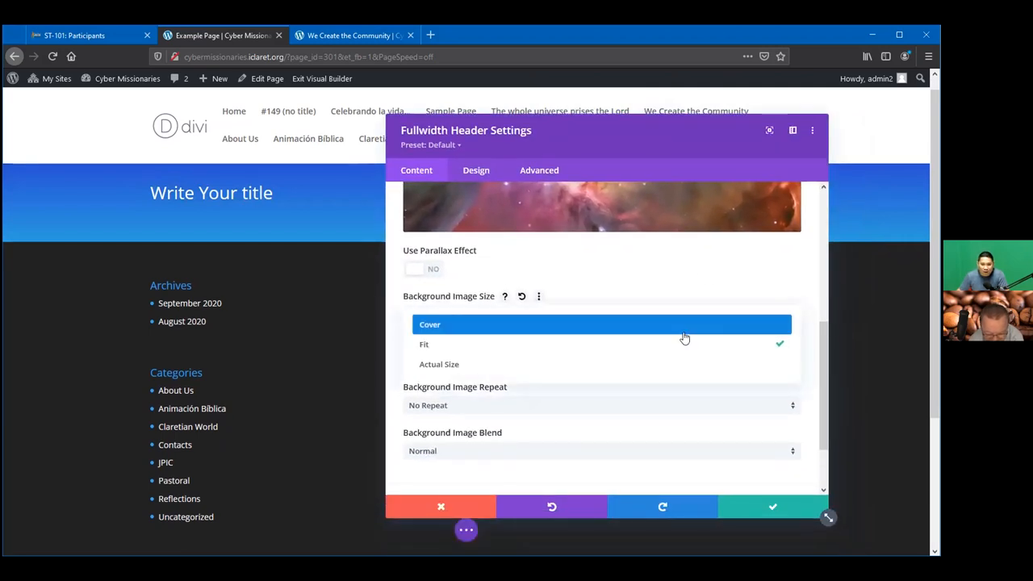
left_click(602, 324)
mouse_move(676, 130)
left_mouse_down()
mouse_move(709, 299)
mouse_move(672, 130)
left_mouse_up()
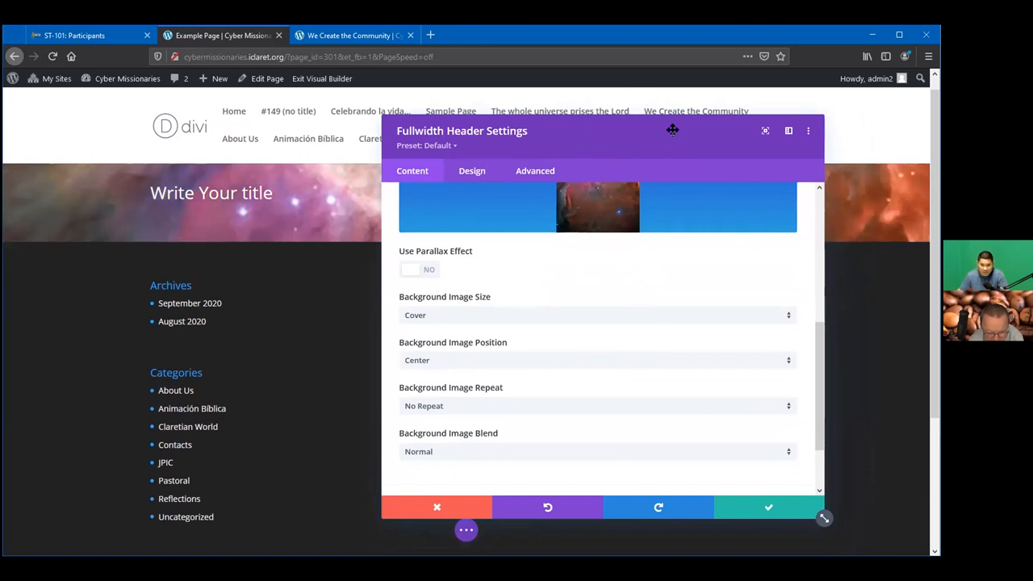
Step: View the position and size options offered for the background image without changing them
left_click(783, 363)
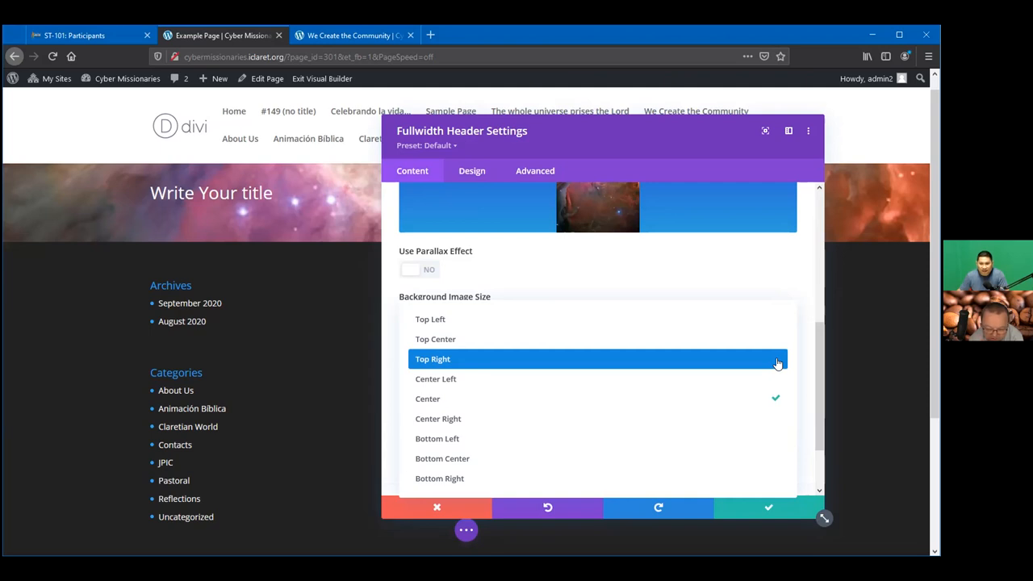
left_click(791, 310)
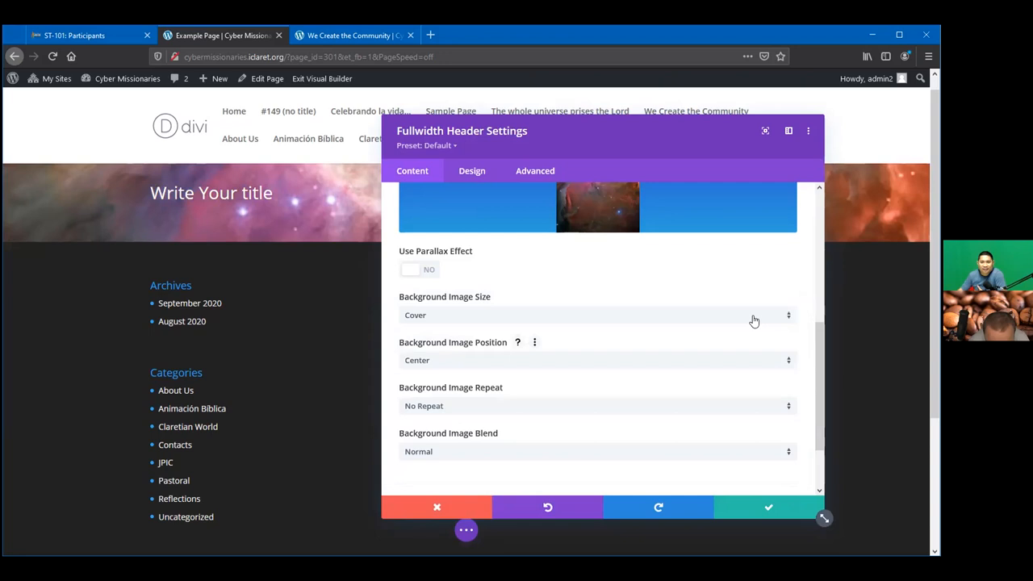
left_click(781, 316)
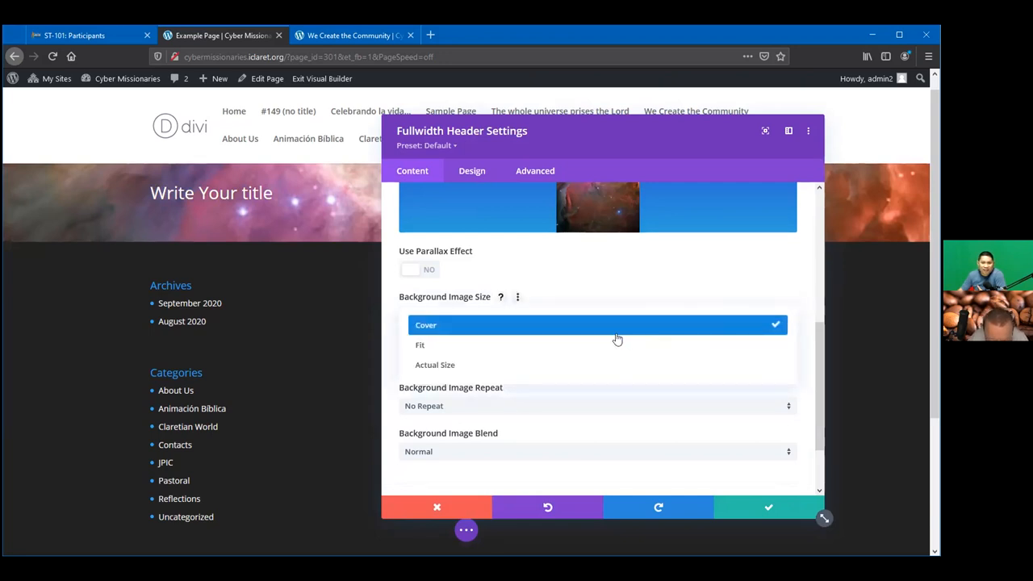
left_click(802, 307)
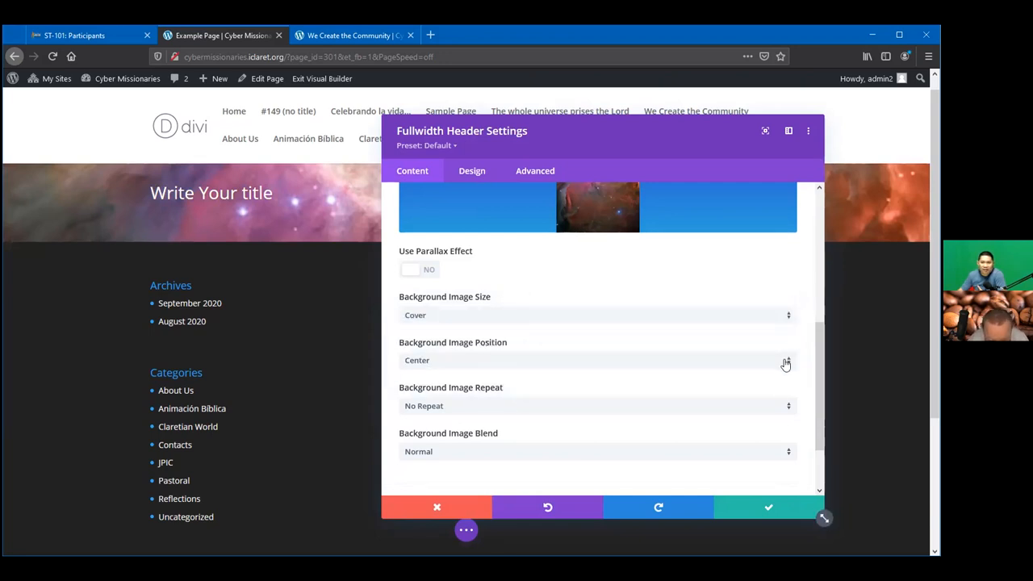
Step: Set the background image position to Top Center and check the header on the page
left_click(786, 361)
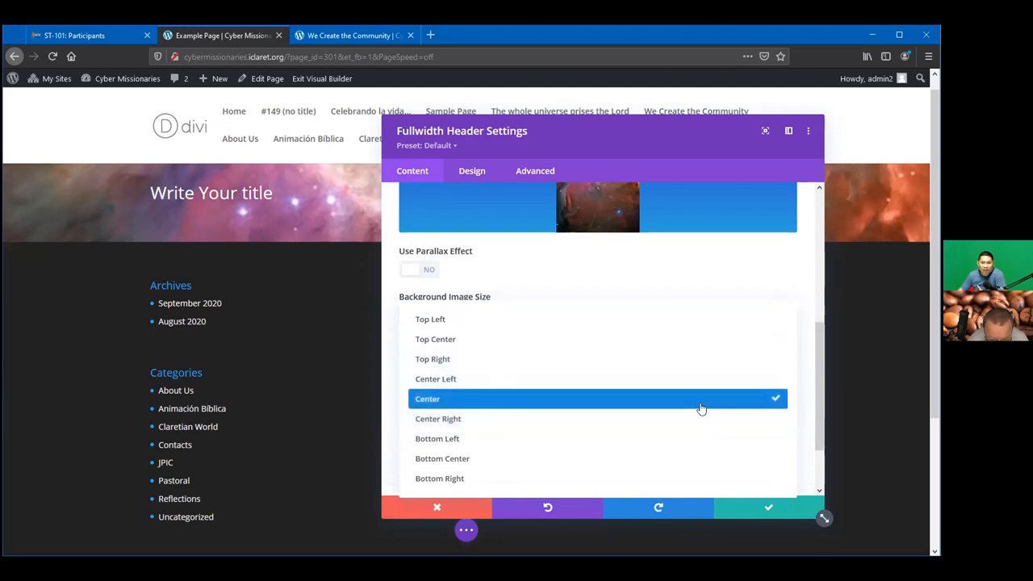
left_click(700, 407)
left_click(781, 362)
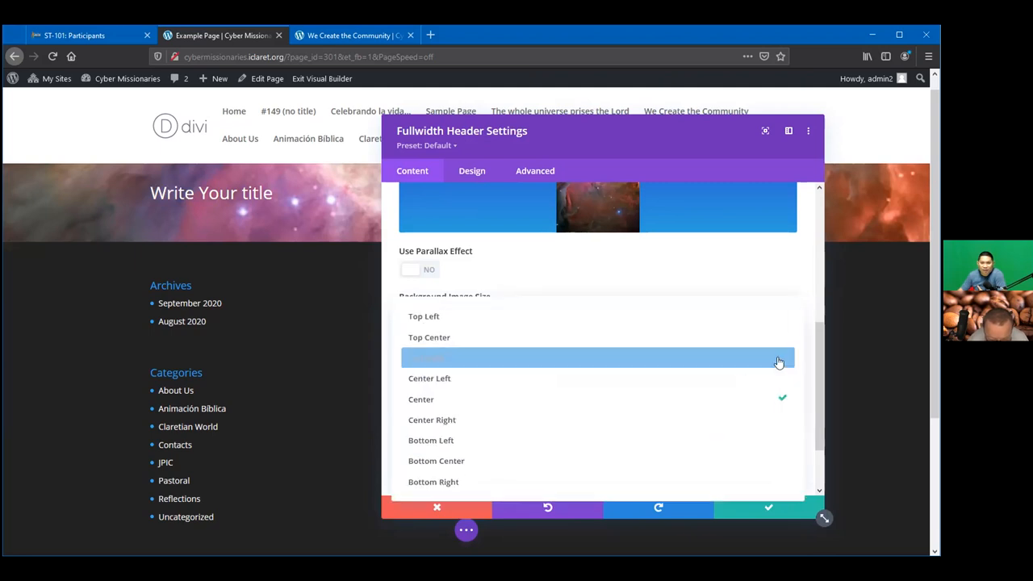
left_click(730, 341)
left_click_drag(595, 147, 606, 108)
scroll(452, 234, "down", 3)
scroll(433, 246, "up", 3)
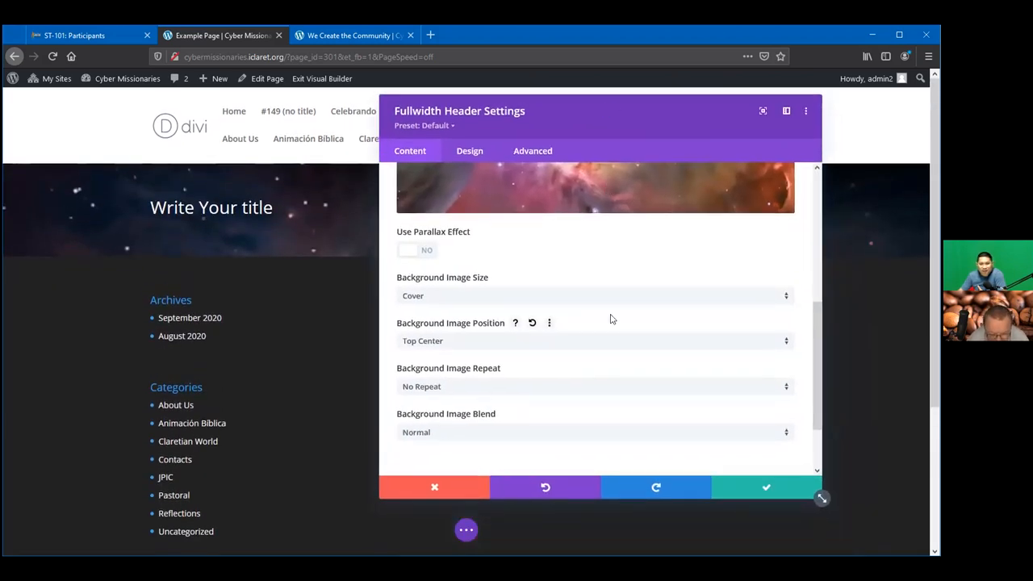
Step: View the repeat options offered for the background image without choosing a different one
scroll(759, 327, "down", 2)
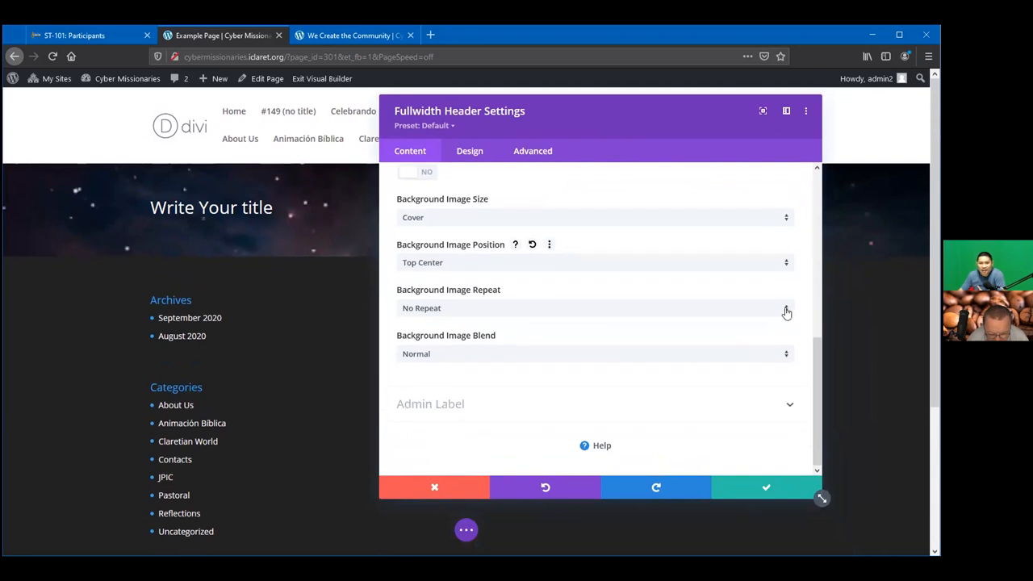
left_click(787, 312)
left_click(803, 321)
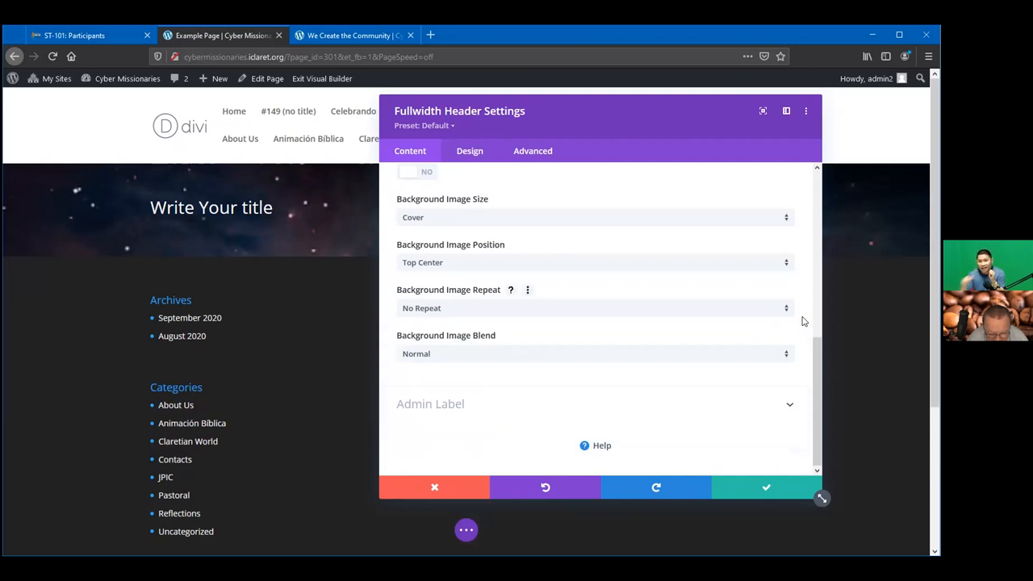
left_click(786, 314)
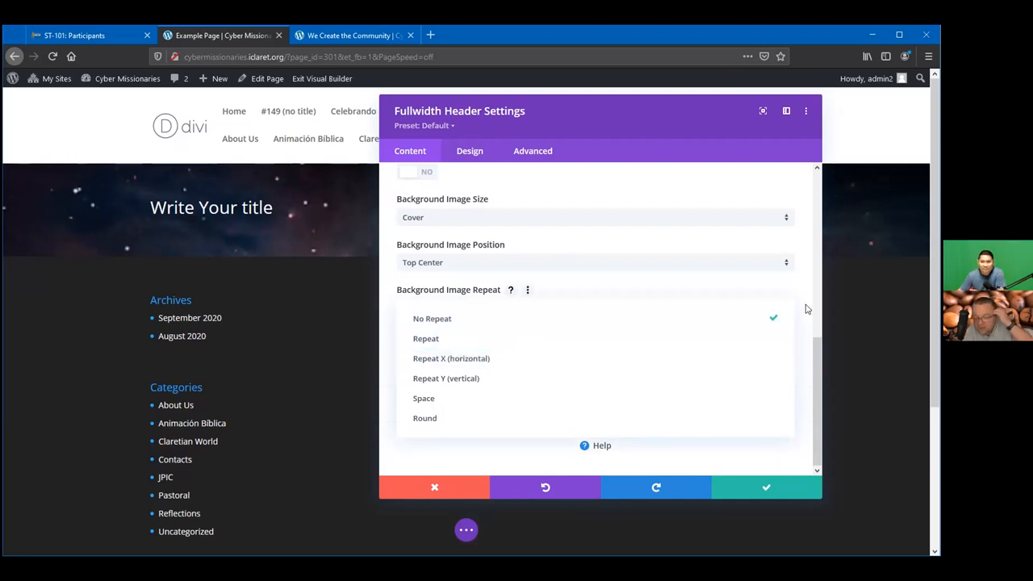
left_click(805, 309)
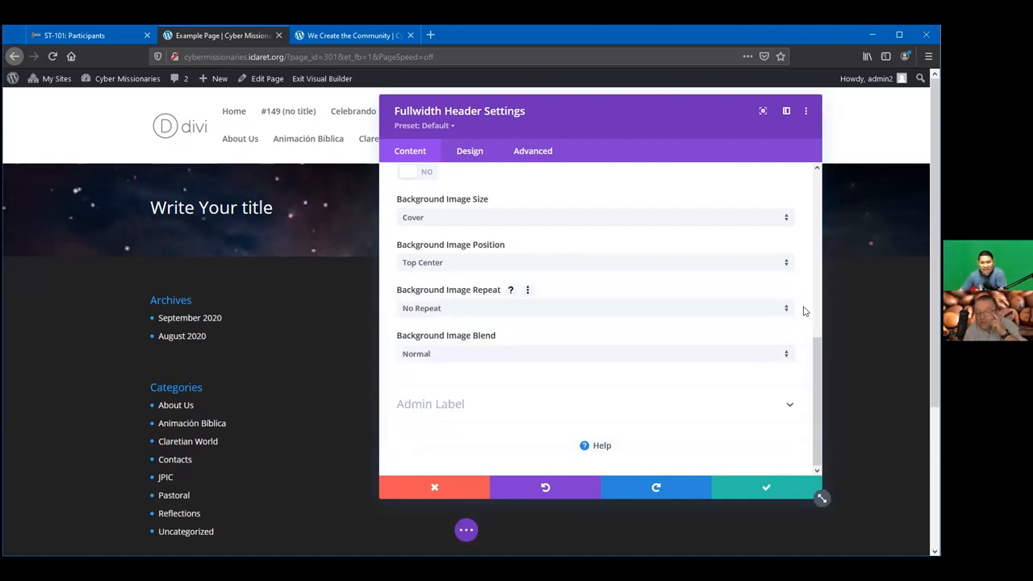
Step: Try the Multiply, Screen and Color Dodge blend modes on the header's background image
left_click(786, 355)
left_click(810, 297)
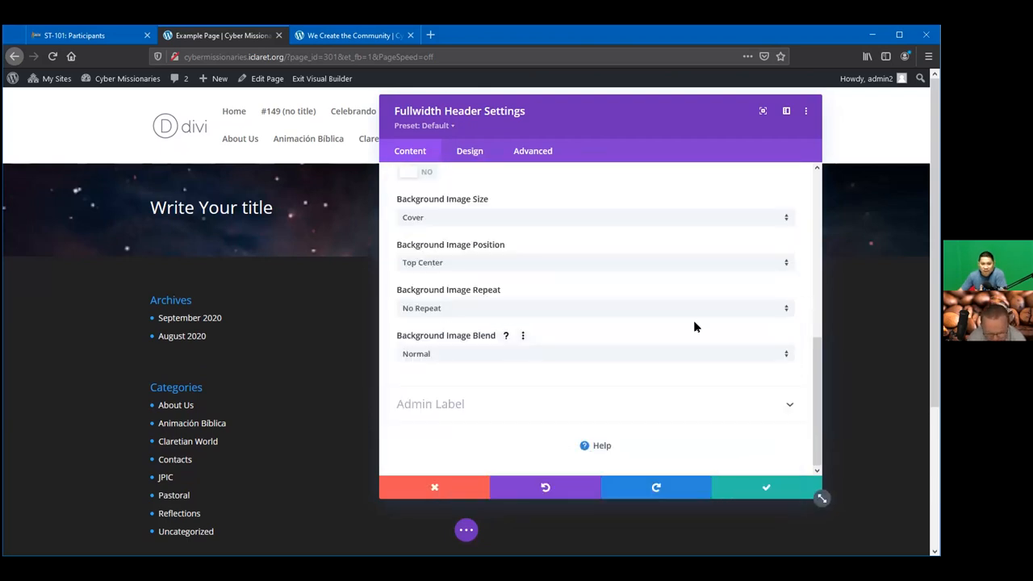
left_click(784, 352)
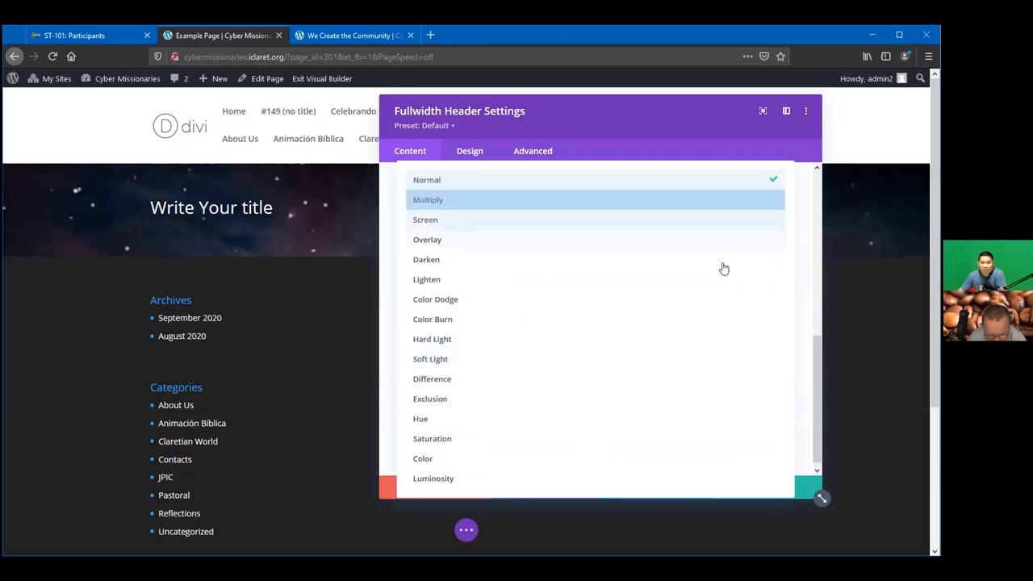
left_click(637, 209)
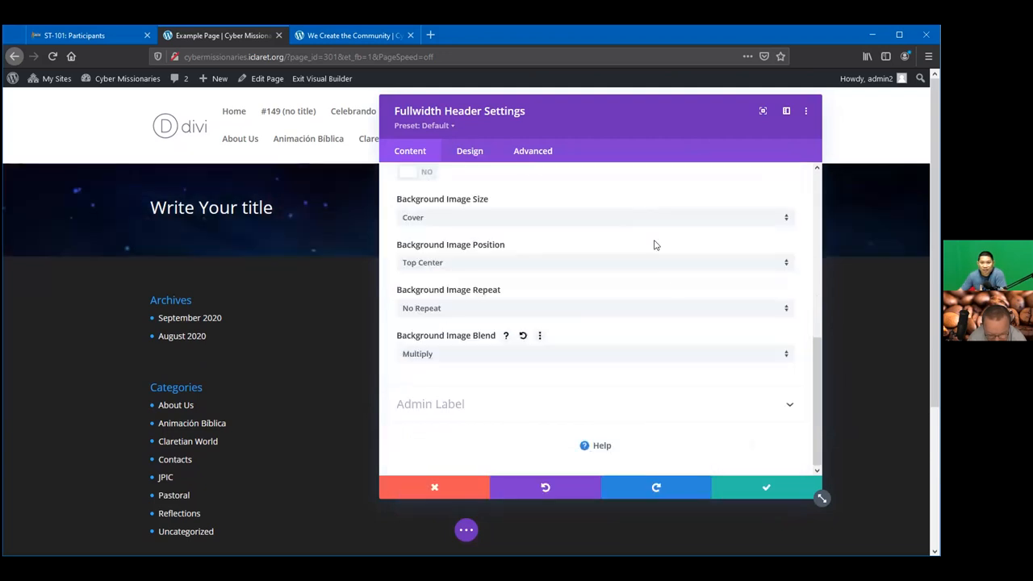
left_click(670, 362)
left_click(572, 228)
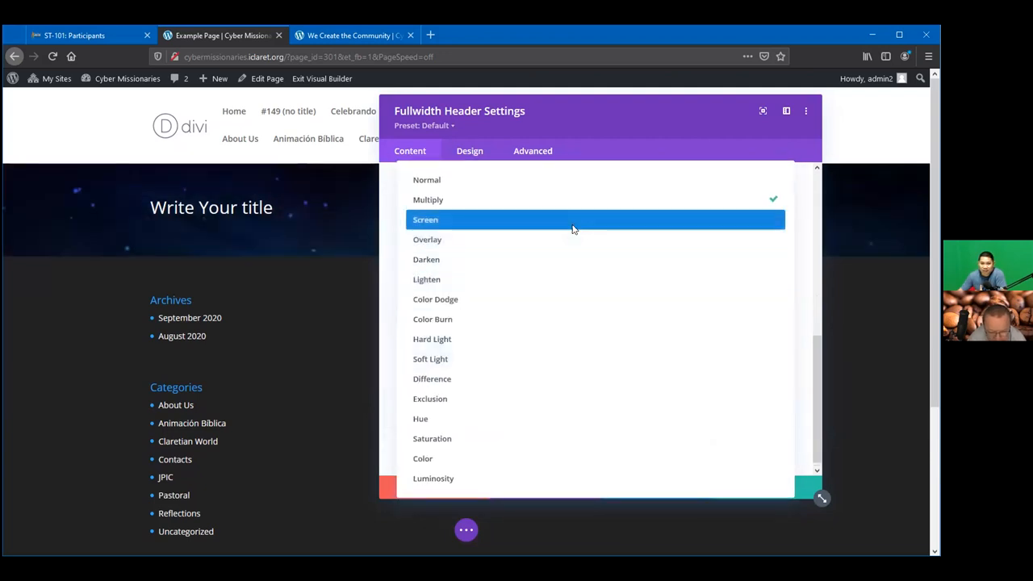
left_click(596, 359)
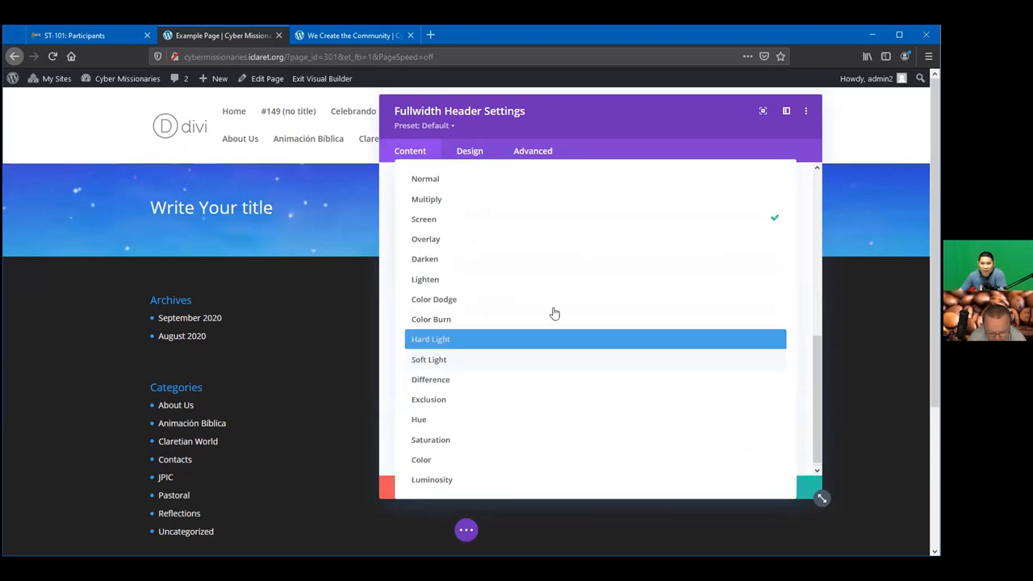
left_click(545, 300)
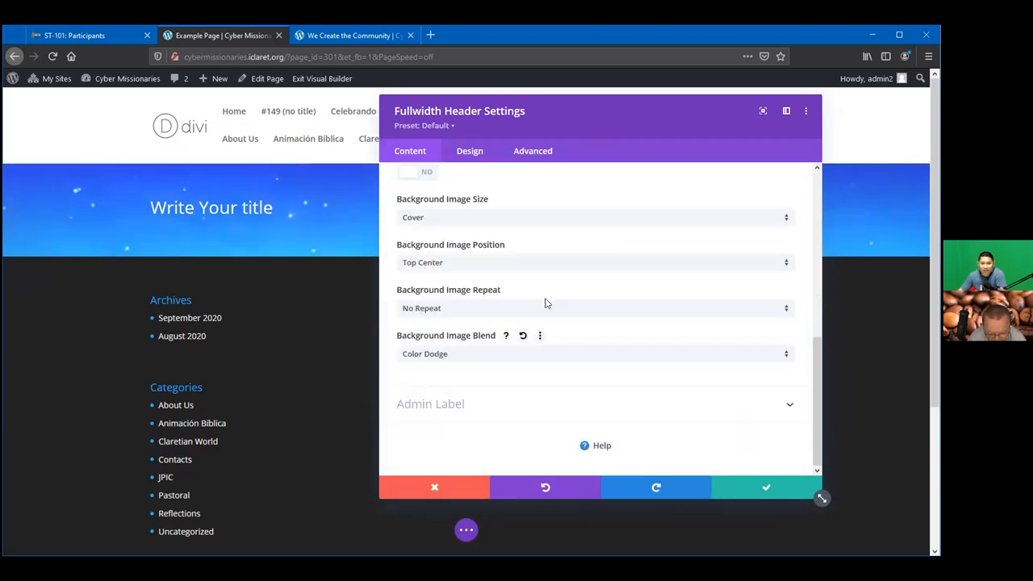
Step: Try the Darken, Hue and Saturation blend modes on the header's background image
left_click(646, 355)
left_click(576, 266)
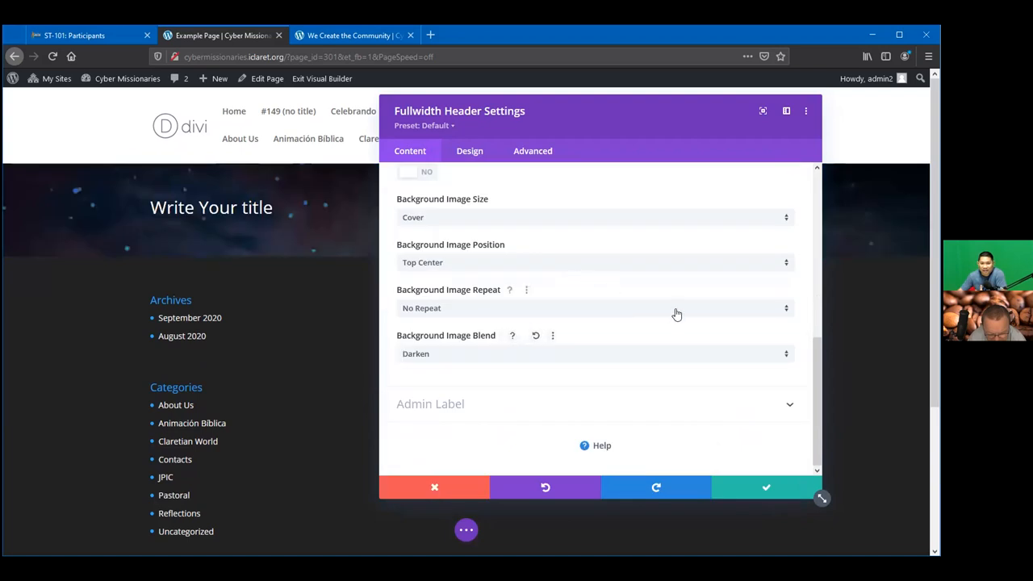
left_click(772, 357)
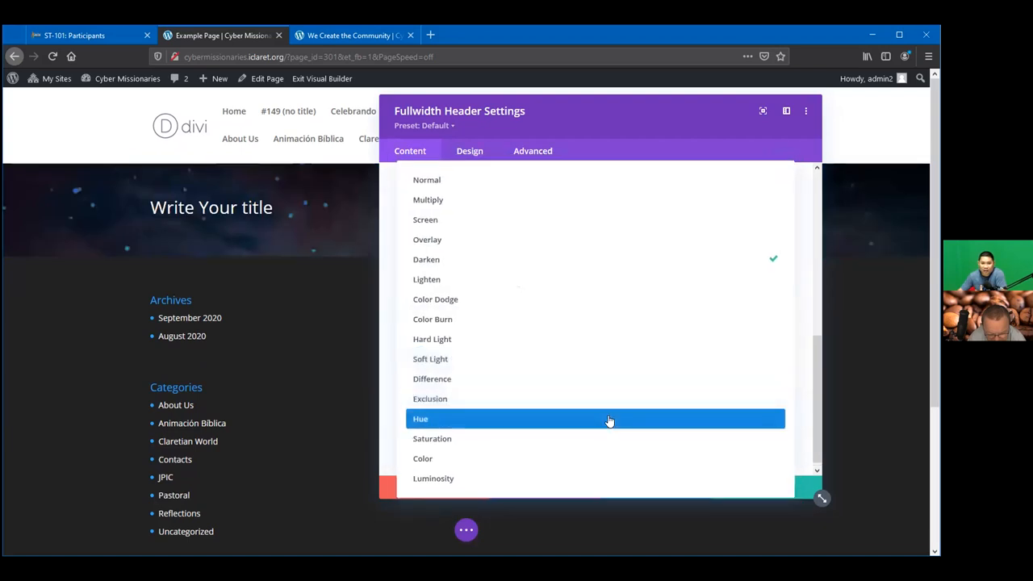
left_click(609, 419)
left_click(767, 357)
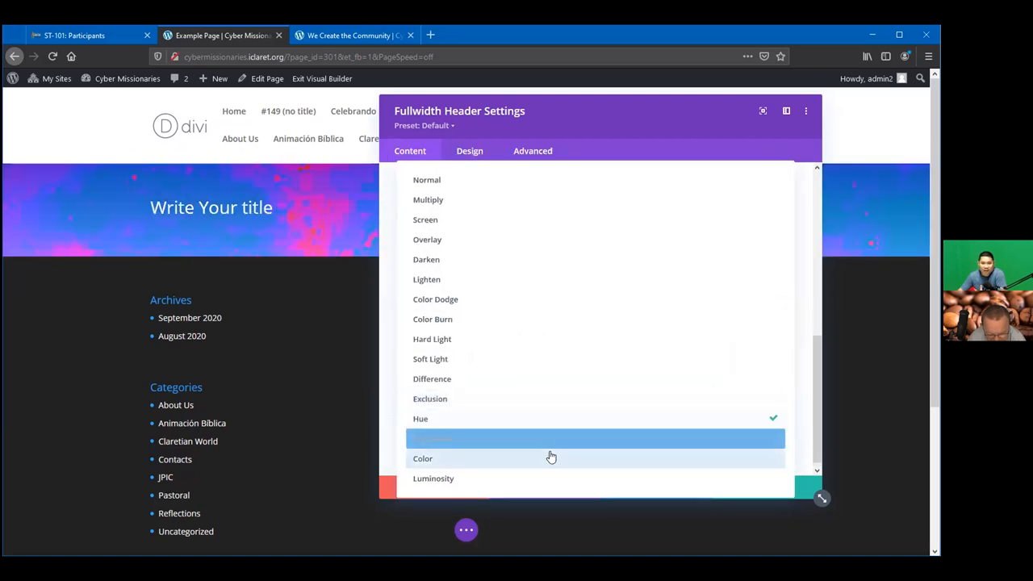
left_click(549, 452)
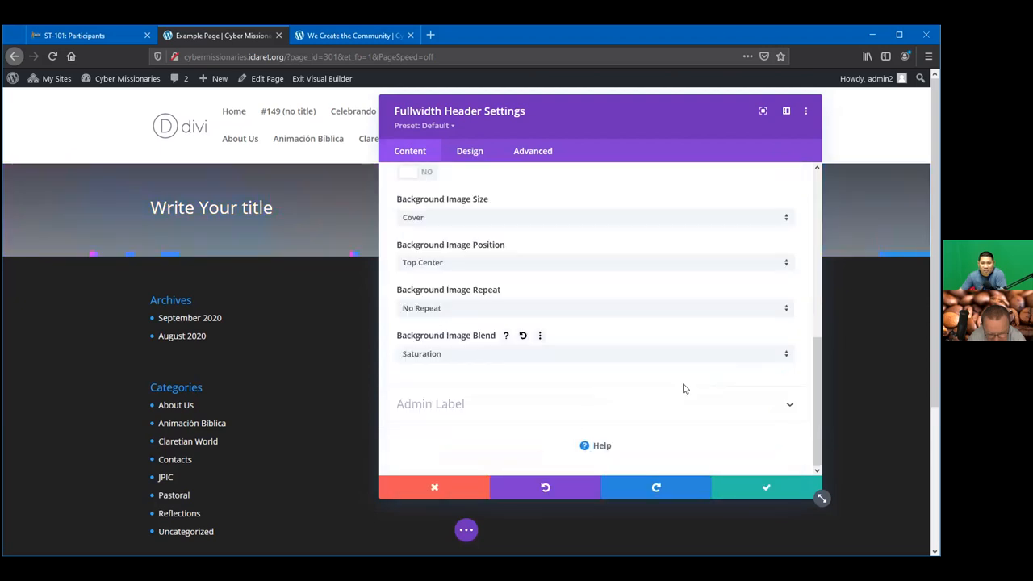
Step: Try the Darken blend once more and restore the background image blend to Normal
left_click(769, 355)
left_click(577, 260)
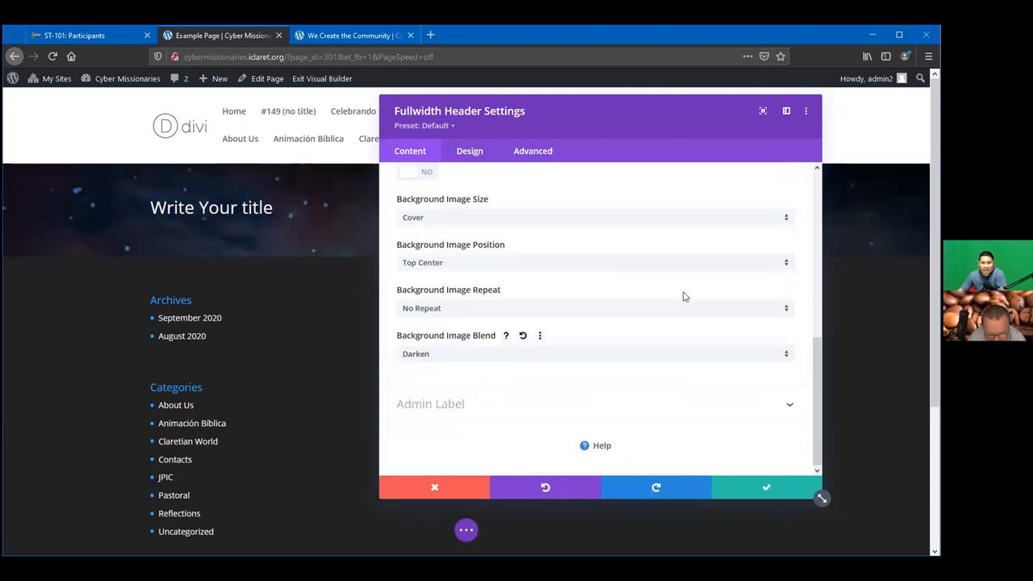
left_click(782, 356)
left_click(554, 182)
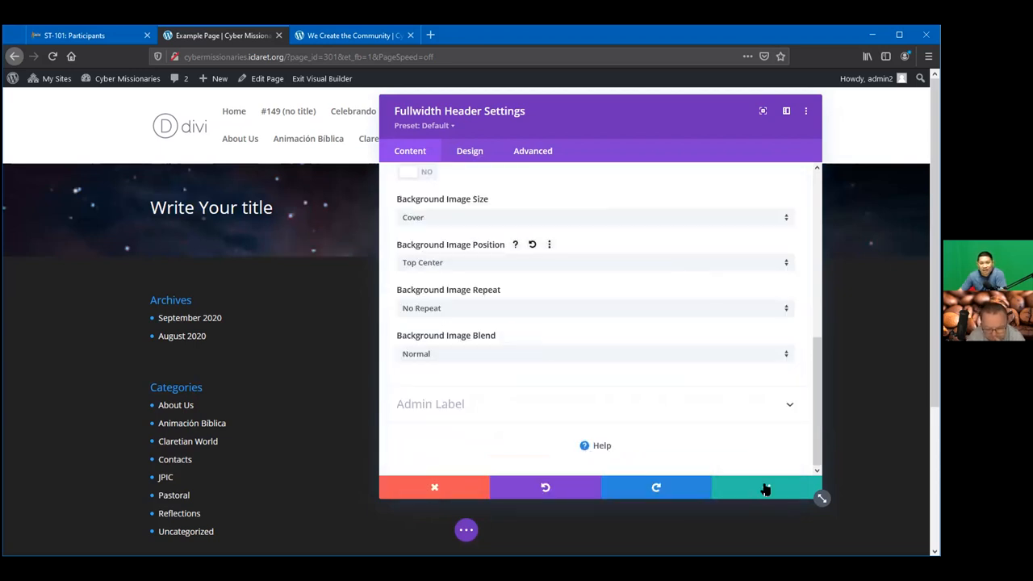
Step: Switch to the fullwidth header's design settings and expand the layout options
scroll(594, 271, "up", 10)
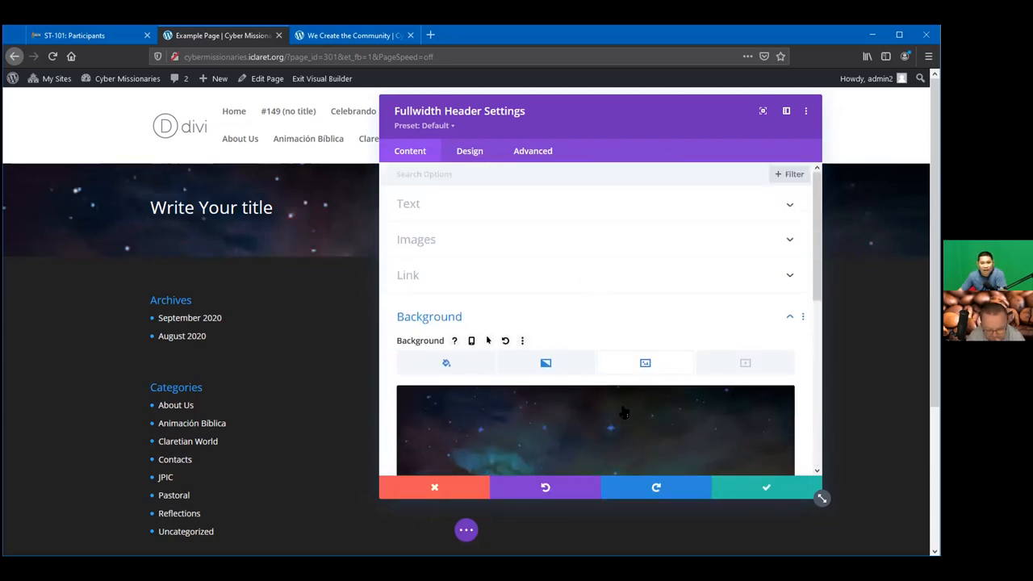
scroll(646, 419, "down", 10)
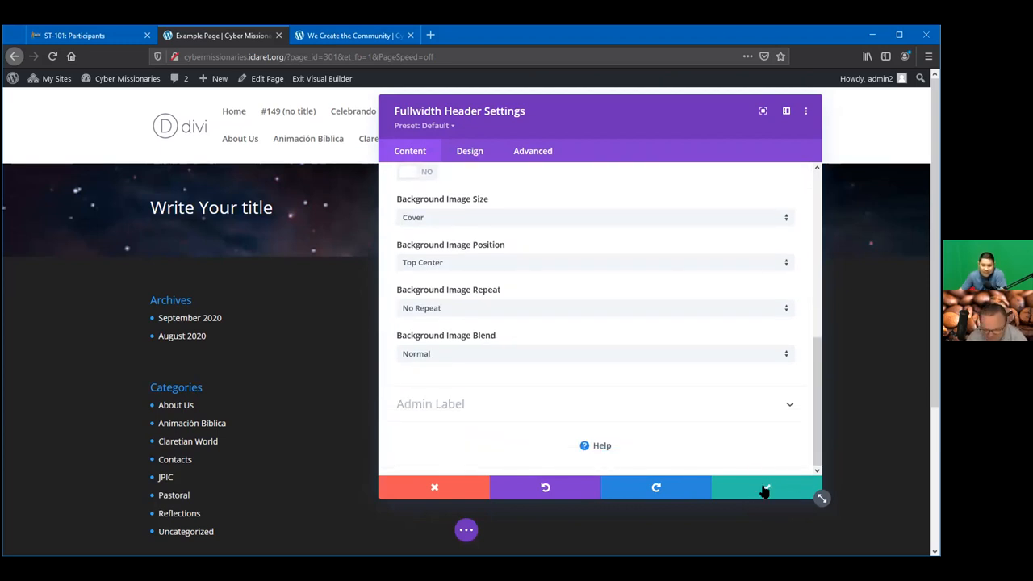
scroll(743, 419, "up", 10)
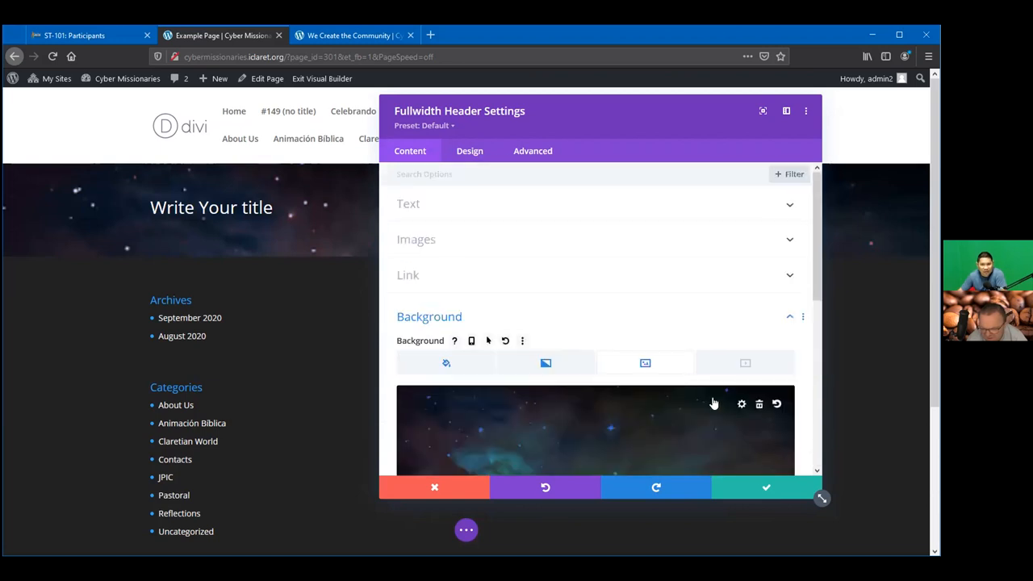
left_click(467, 152)
left_click_drag(593, 124, 604, 139)
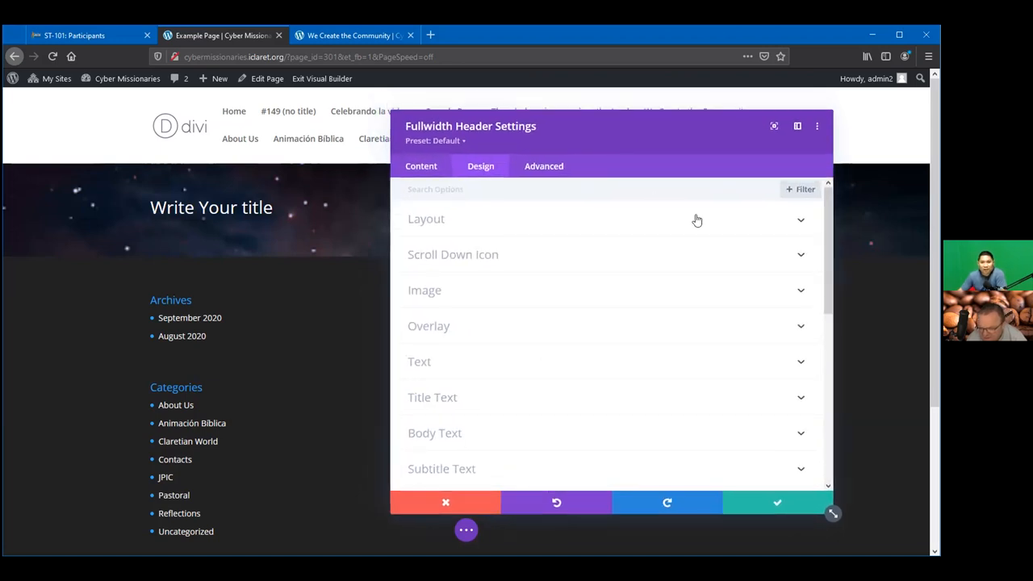
left_click(793, 225)
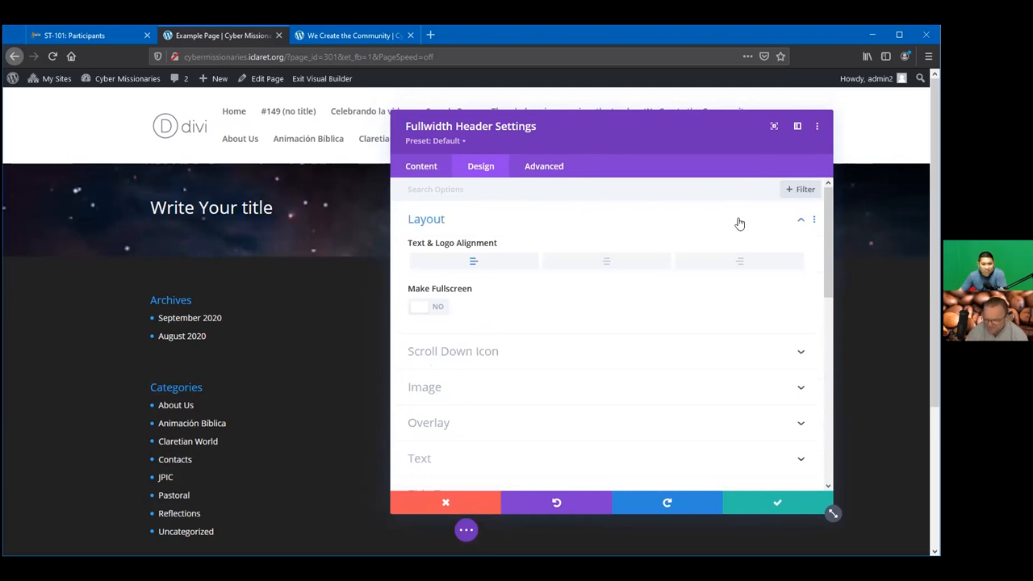
Step: Try making the header fullscreen, inspect it on the page, and turn fullscreen off again
left_click(436, 309)
scroll(242, 352, "down", 2)
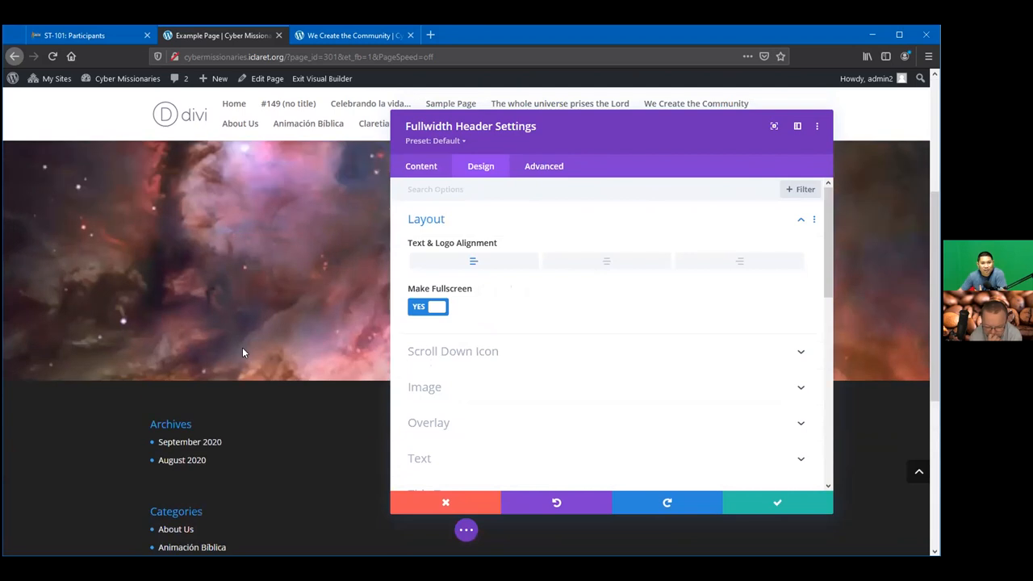
scroll(242, 347, "up", 3)
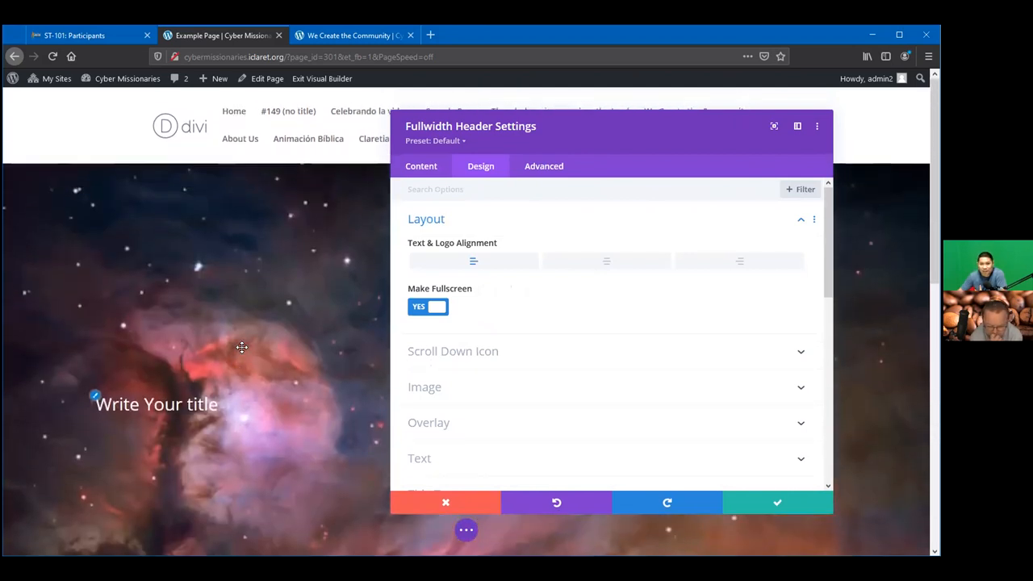
scroll(242, 347, "down", 3)
scroll(242, 347, "up", 2)
scroll(331, 323, "down", 1)
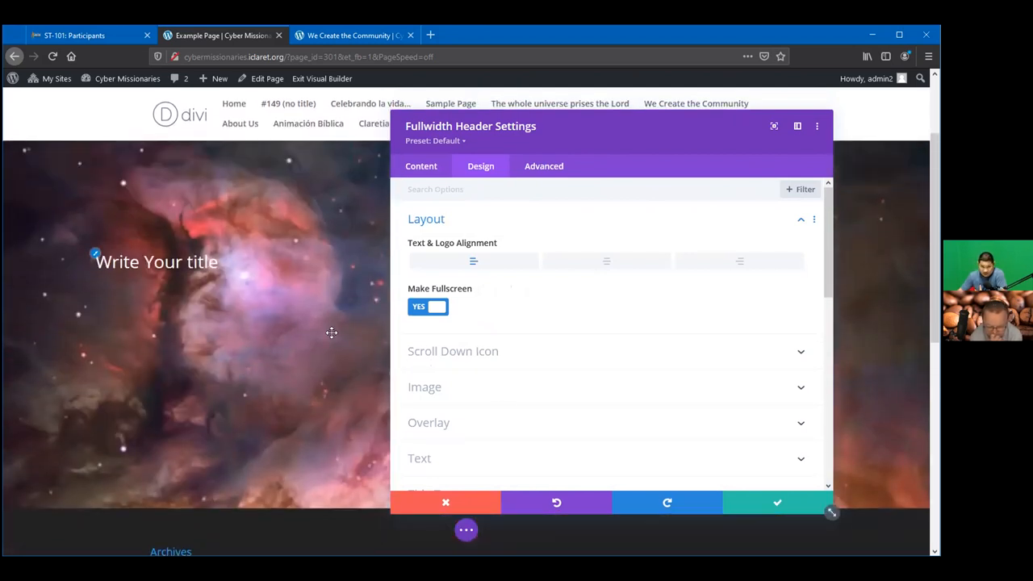
scroll(298, 338, "up", 3)
left_click(429, 307)
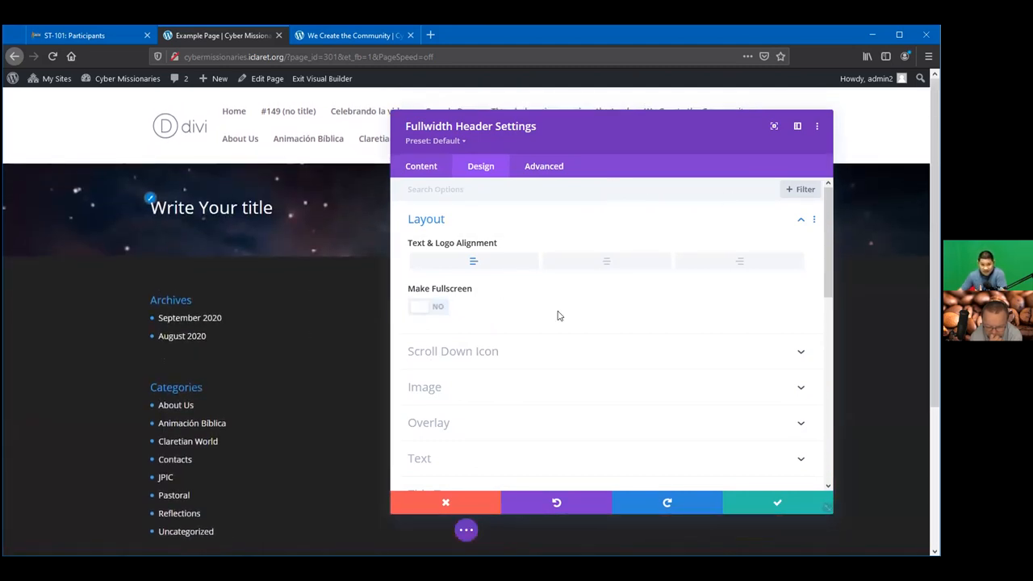
Step: Narrow the settings window, move it clear of the header's centre, and enable the scroll down button
scroll(442, 344, "down", 1)
left_click(487, 320)
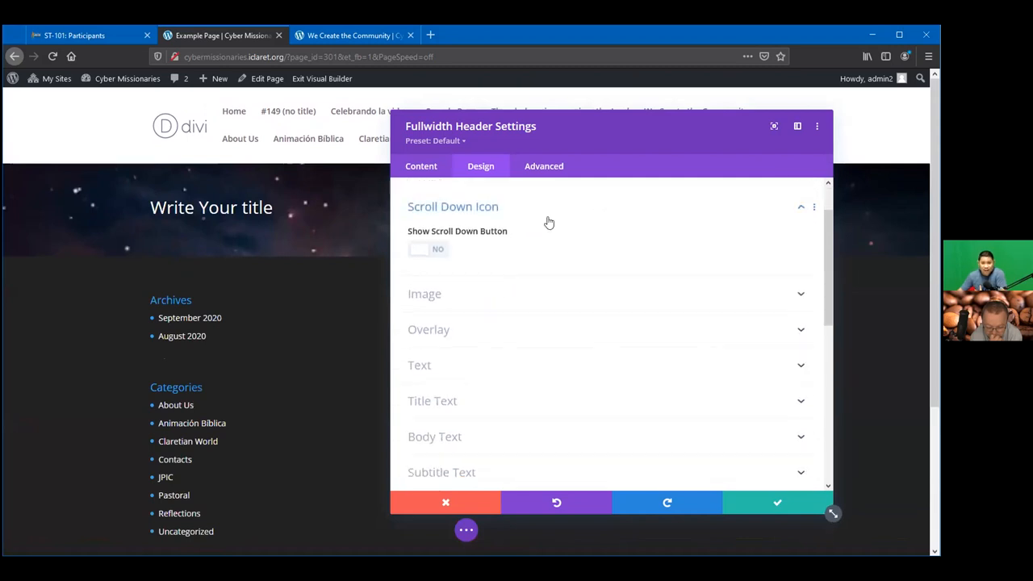
left_click_drag(606, 139, 591, 138)
left_click_drag(818, 512, 660, 498)
left_click_drag(524, 121, 206, 134)
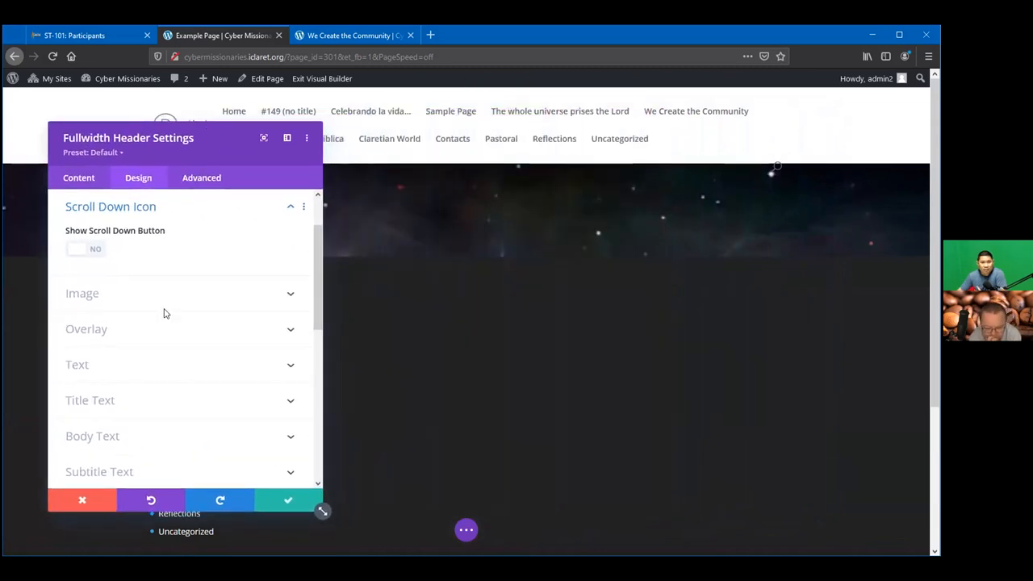
left_click(90, 251)
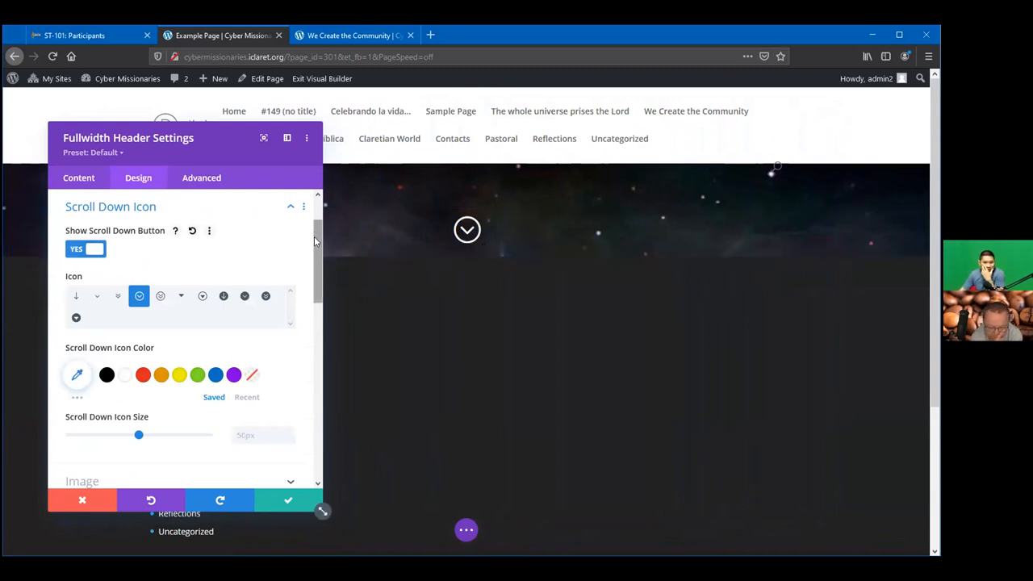
Step: Try red and orange for the scroll down icon and set its color to white
scroll(315, 256, "down", 5)
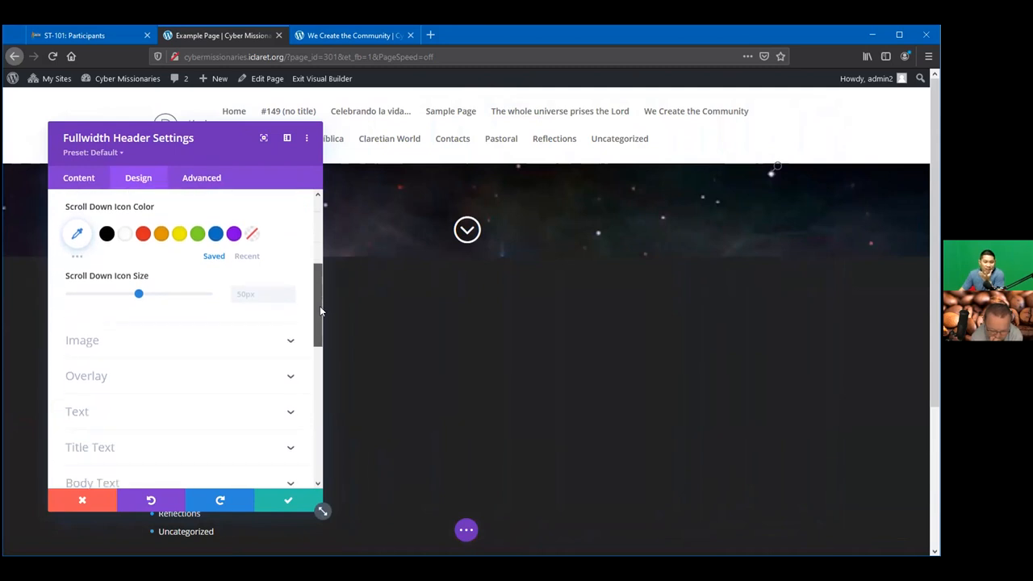
scroll(318, 298, "up", 3)
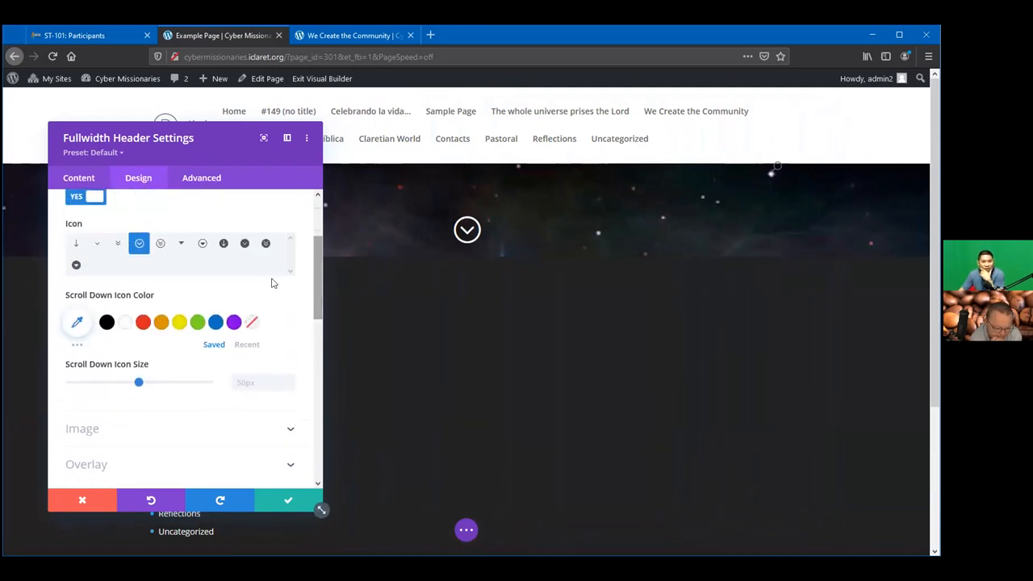
left_click(142, 322)
left_click(161, 322)
left_click(125, 323)
Step: Look through the header's image design options, try a box shadow preset, and restore no shadow
left_click_drag(219, 149, 270, 138)
left_click_drag(375, 271, 376, 317)
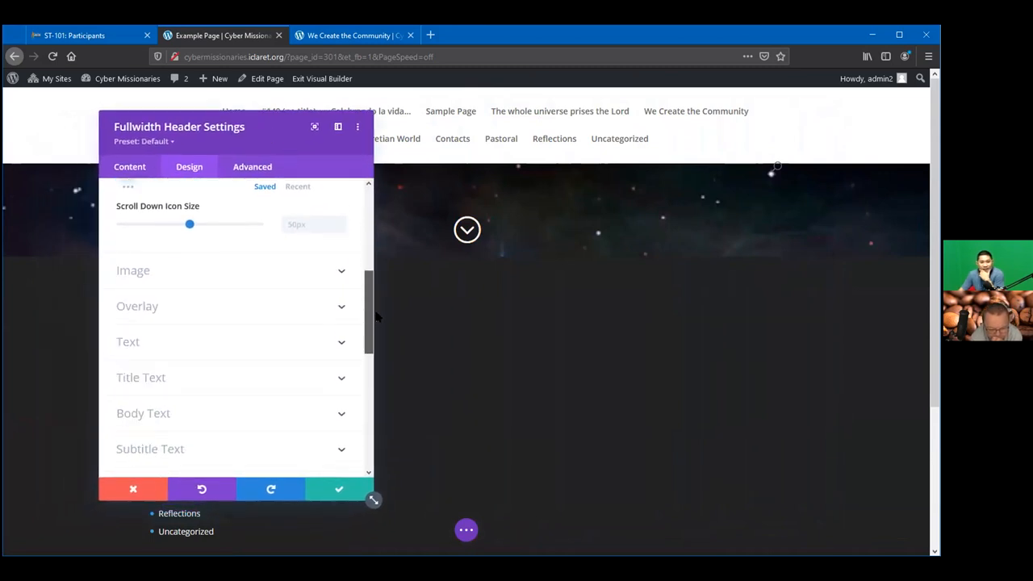
left_click(336, 272)
left_click_drag(266, 121, 332, 127)
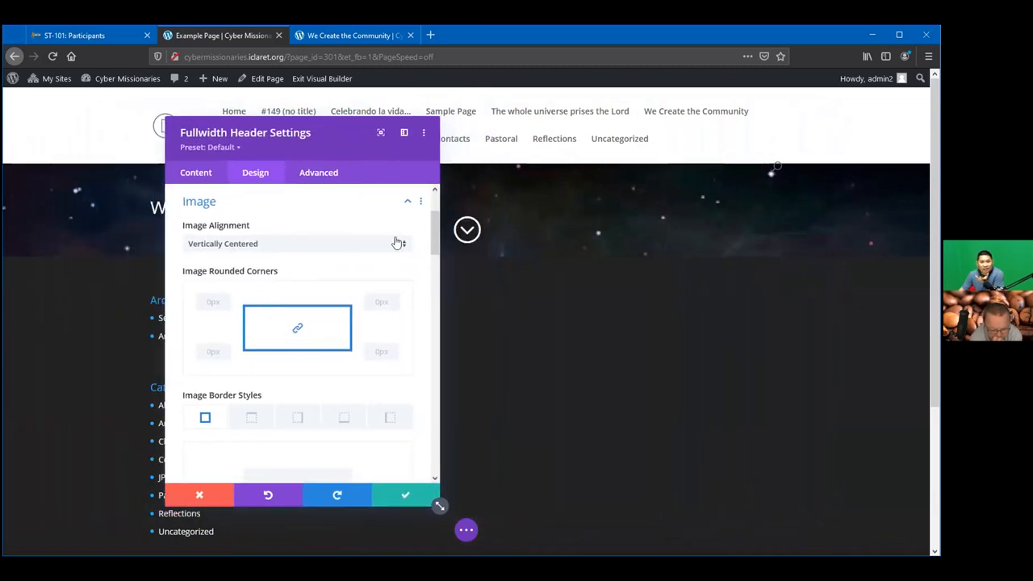
scroll(388, 282, "down", 5)
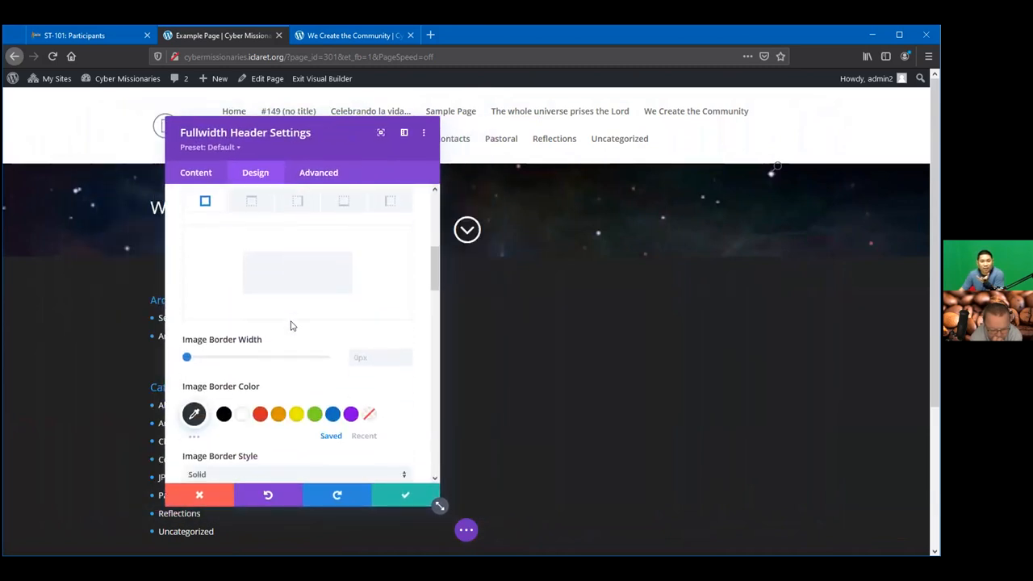
scroll(271, 342, "down", 5)
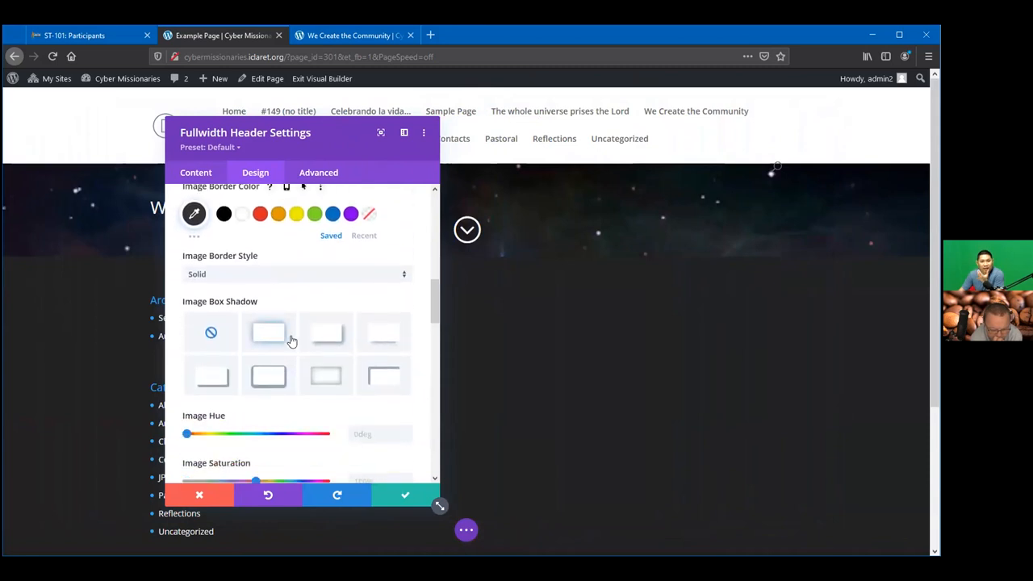
left_click(315, 337)
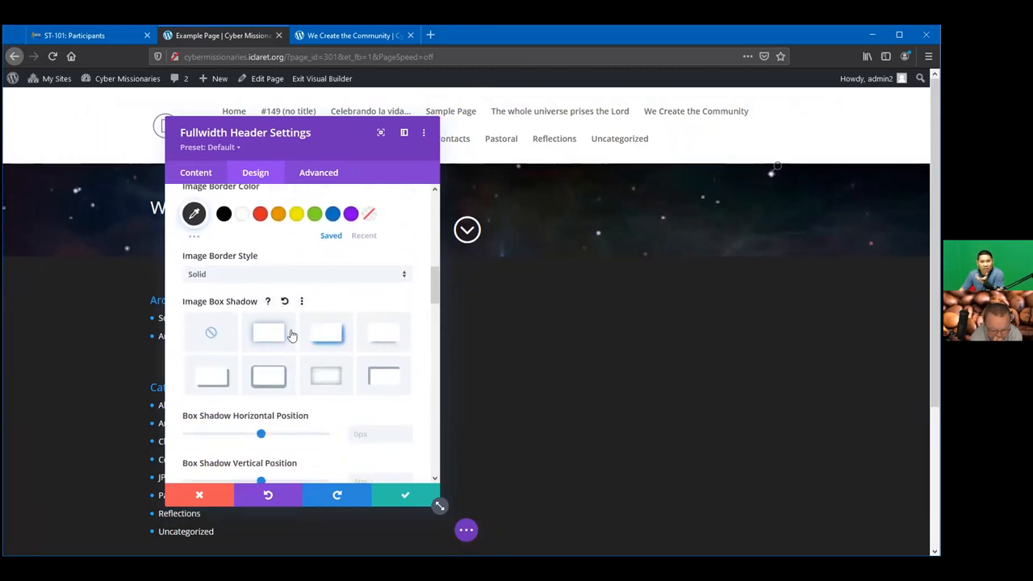
left_click(212, 333)
Step: Set the header's background overlay color to the blue #0c71c3
scroll(250, 330, "down", 6)
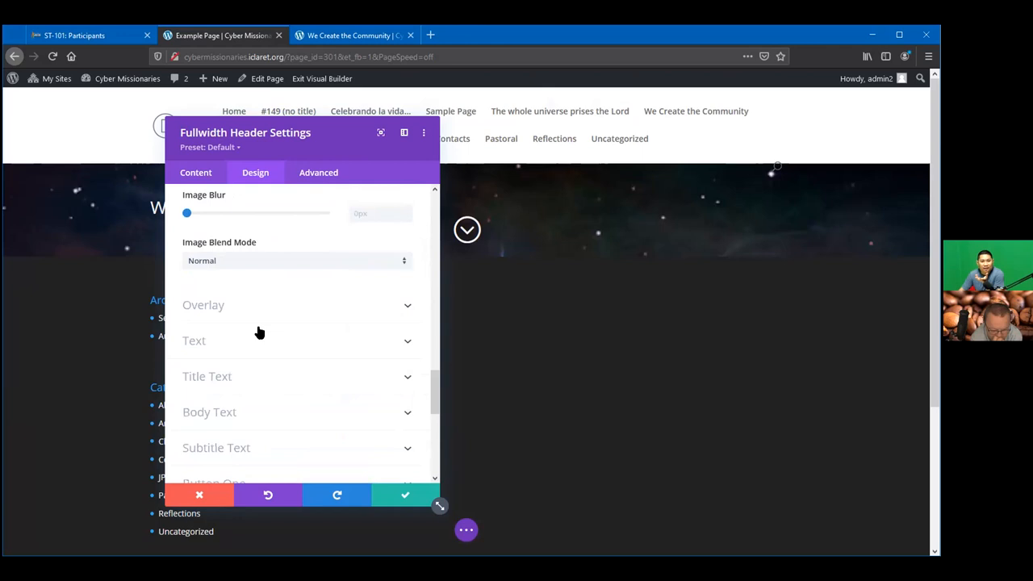
scroll(369, 312, "up", 2)
left_click(397, 326)
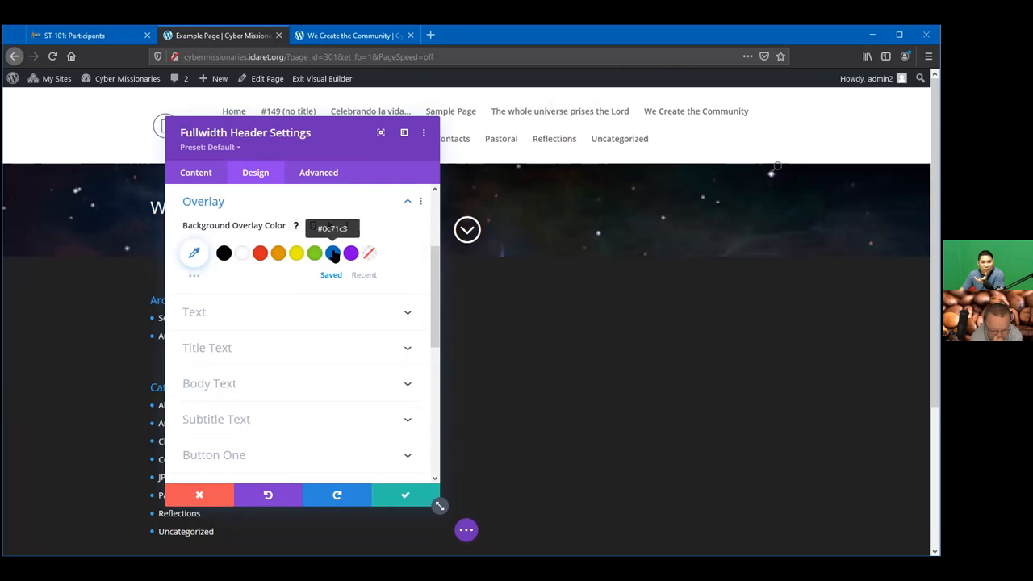
left_click(334, 254)
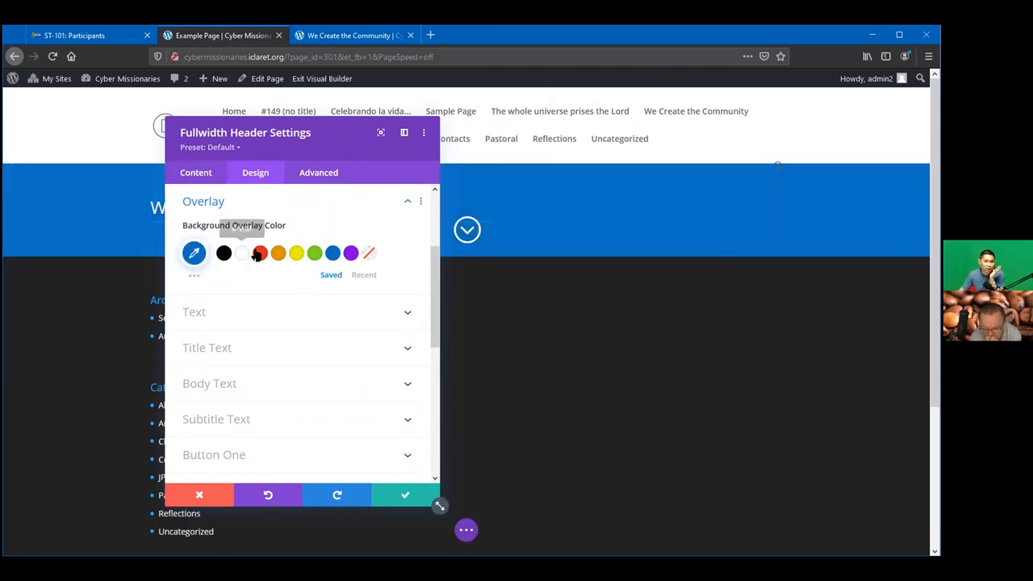
scroll(369, 257, "up", 2)
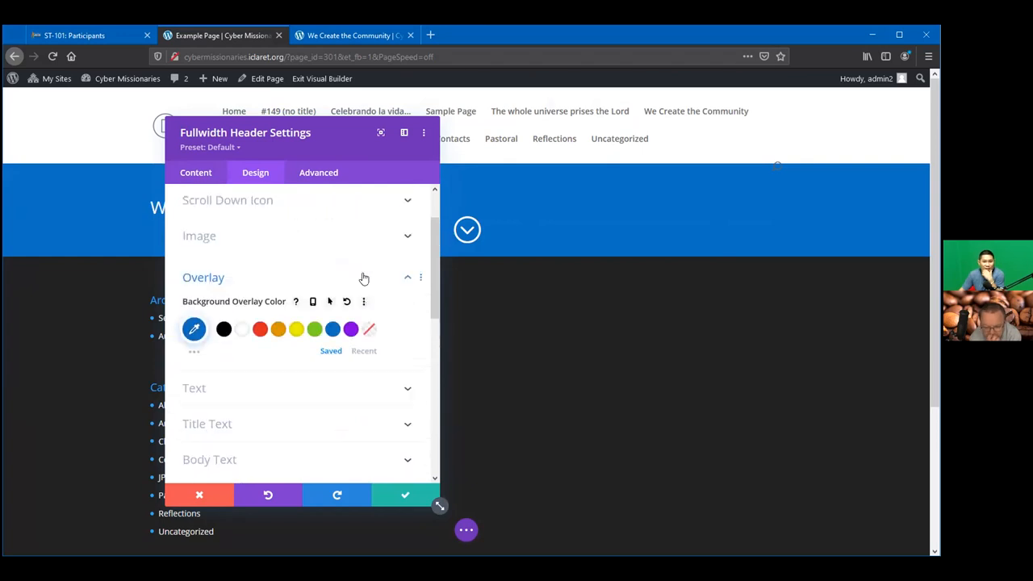
Step: Make the header's background overlay transparent and apply the second text shadow preset to the header text
left_click(369, 323)
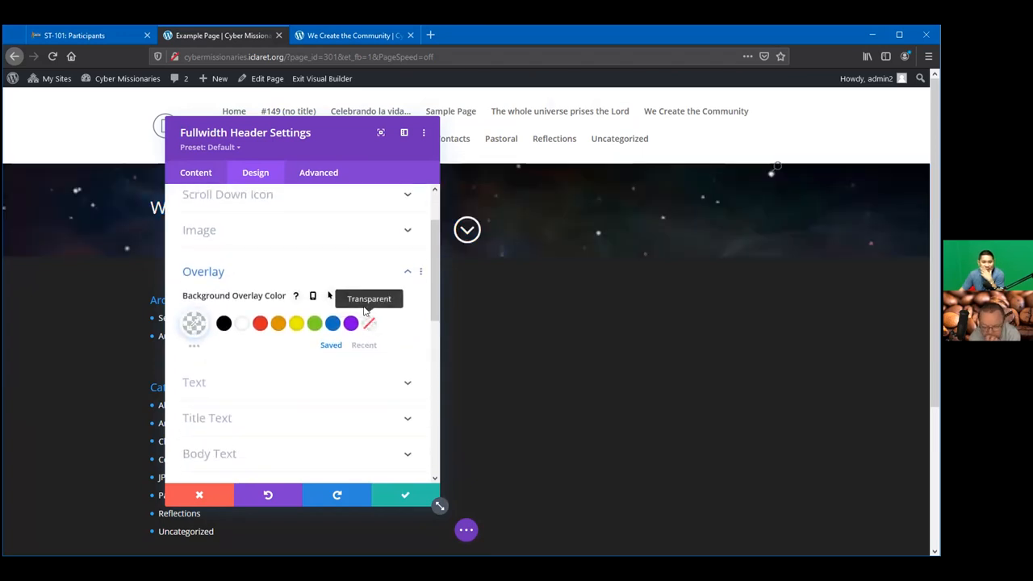
scroll(392, 257, "down", 5)
left_click(406, 223)
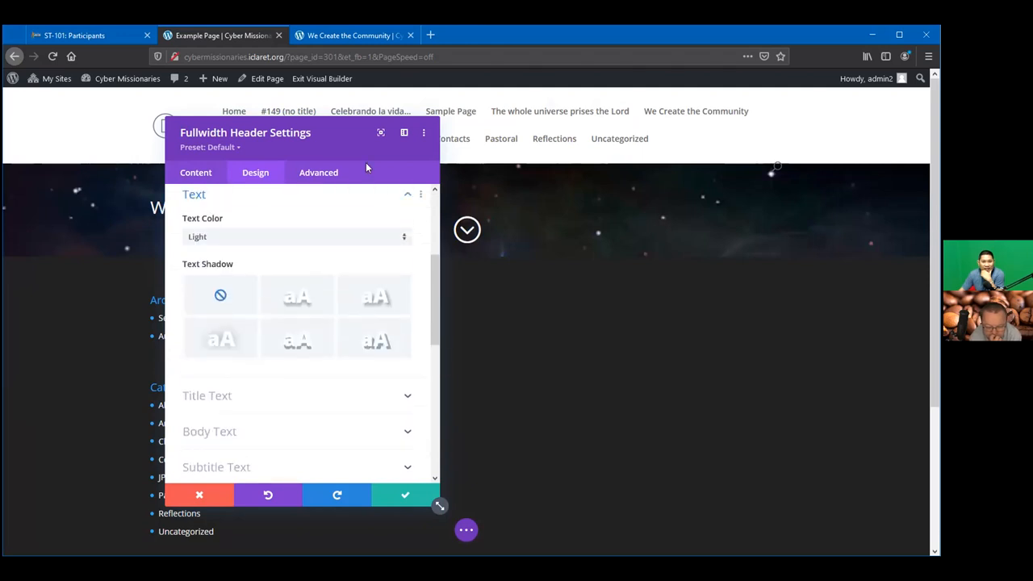
left_click_drag(328, 130, 540, 146)
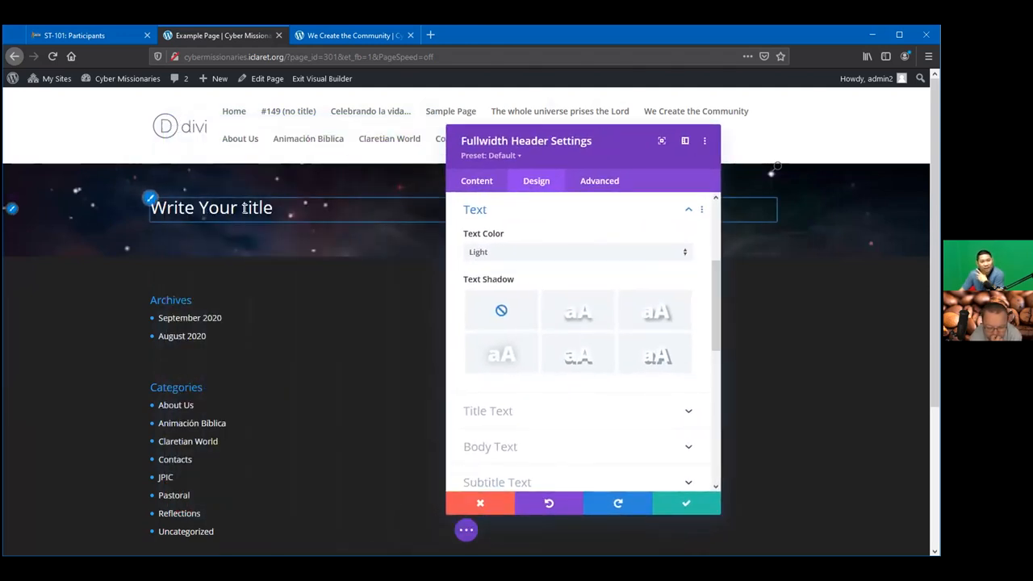
left_click(655, 314)
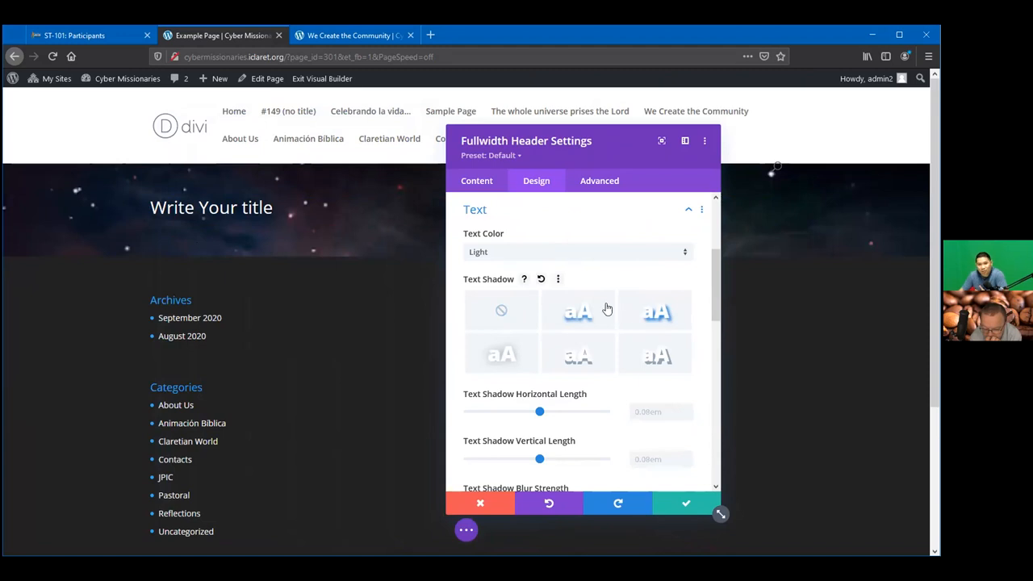
Step: Enlarge the header's title text to 70px
scroll(643, 310, "down", 2)
scroll(621, 315, "down", 1)
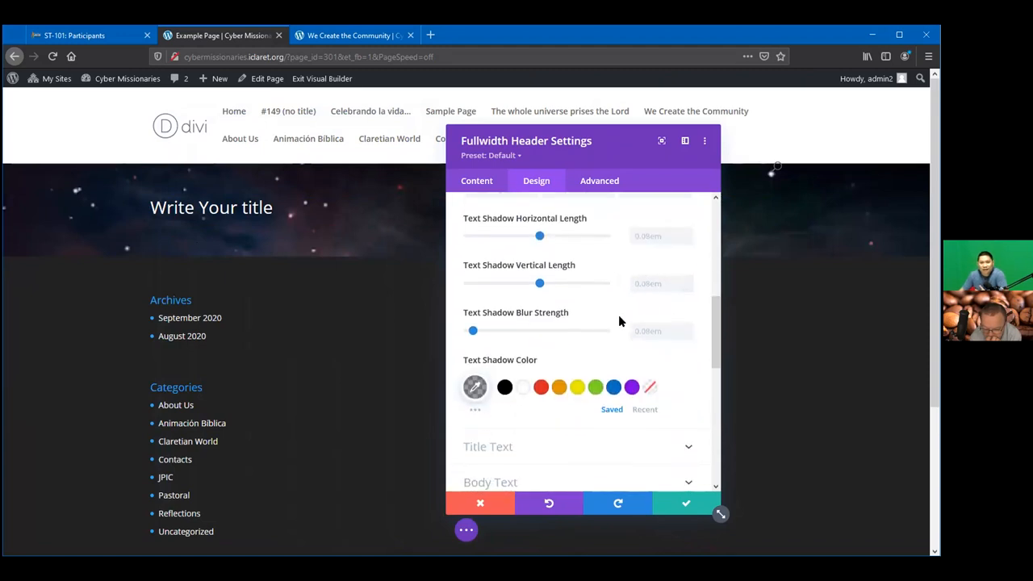
scroll(577, 314, "down", 2)
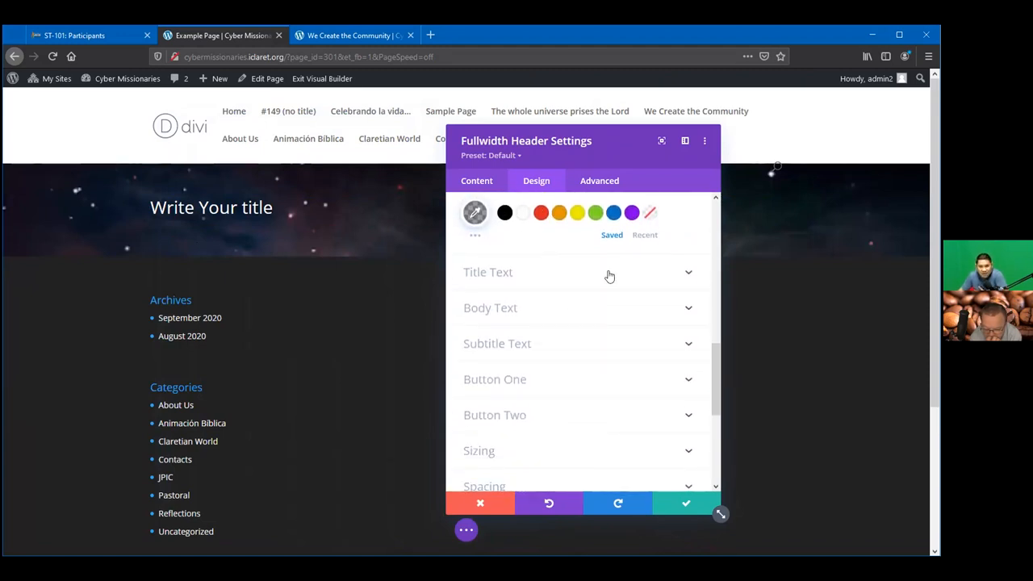
left_click(677, 277)
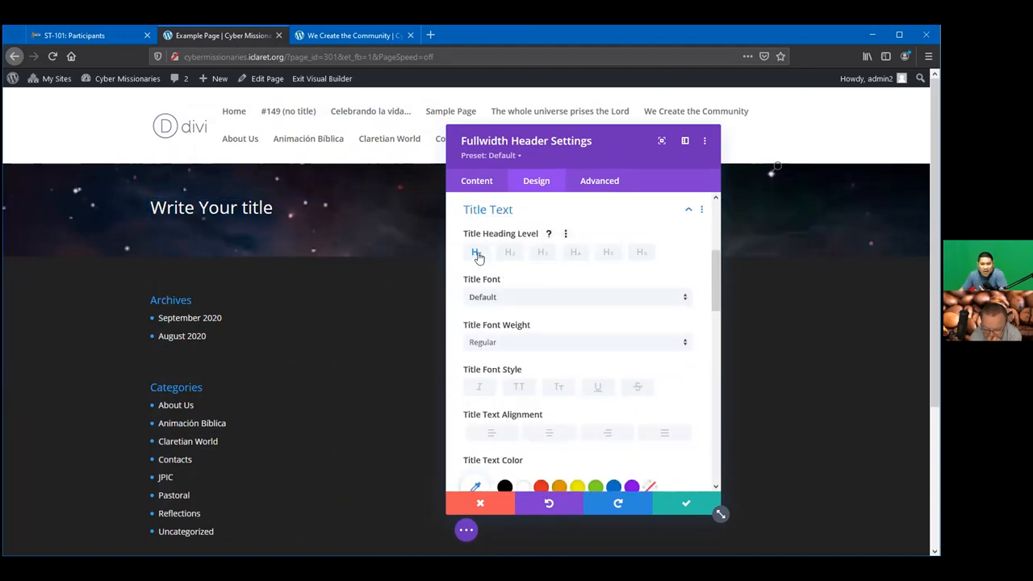
scroll(678, 268, "down", 1)
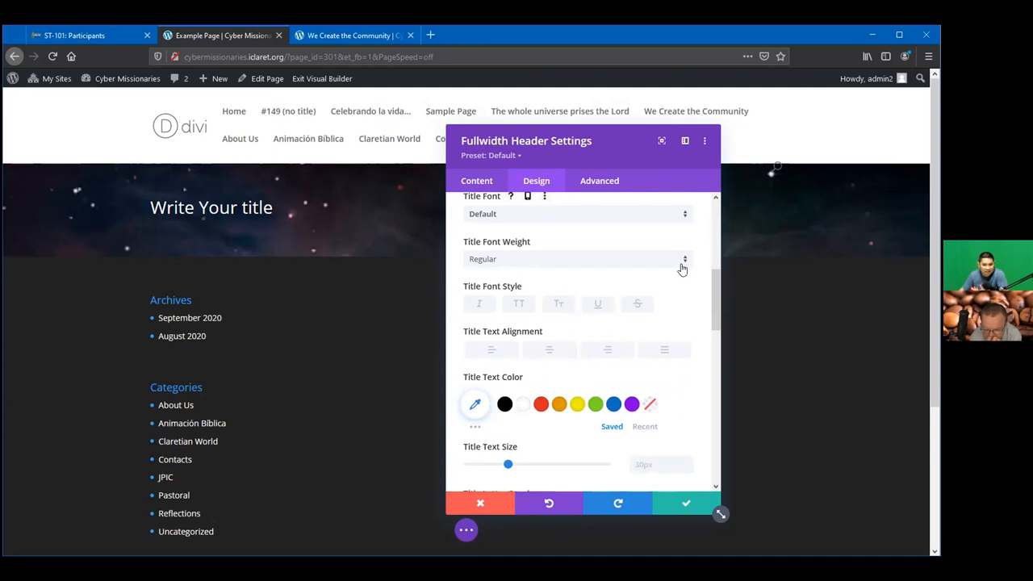
scroll(682, 269, "down", 1)
left_click_drag(510, 385, 564, 385)
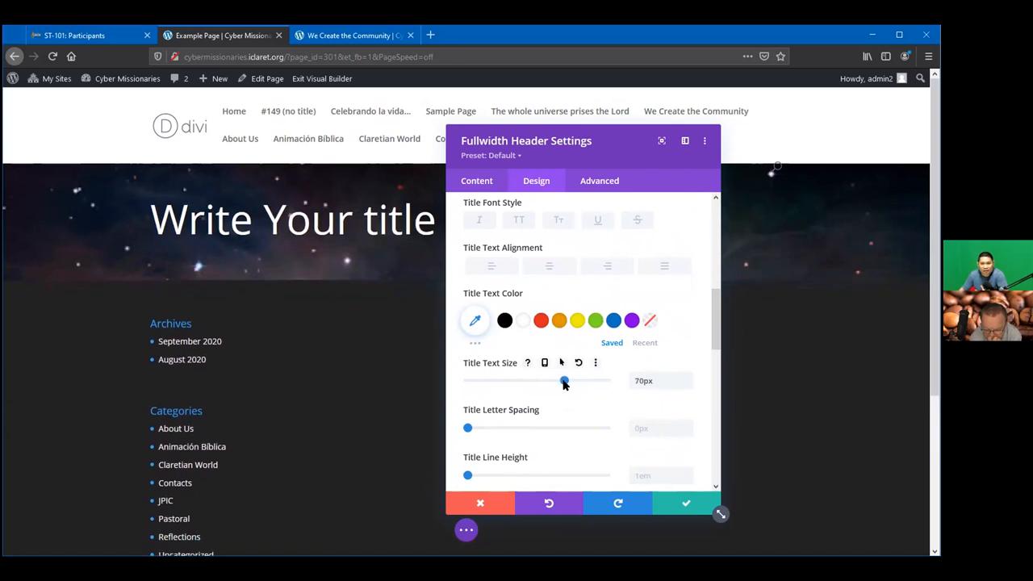
Step: Change the header's title font to Advent Pro
scroll(629, 319, "up", 5)
scroll(628, 318, "down", 2)
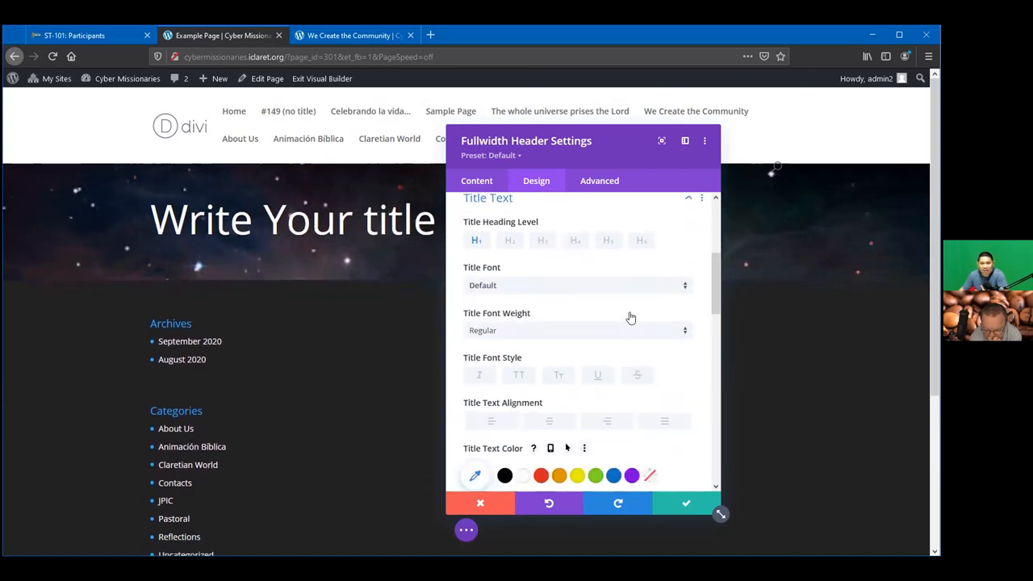
left_click(683, 282)
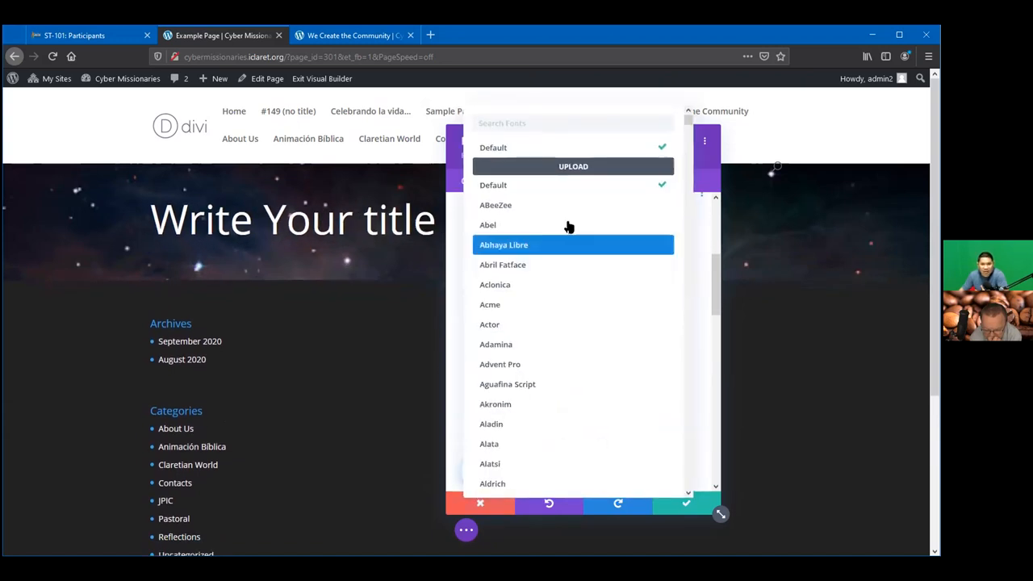
left_click(542, 367)
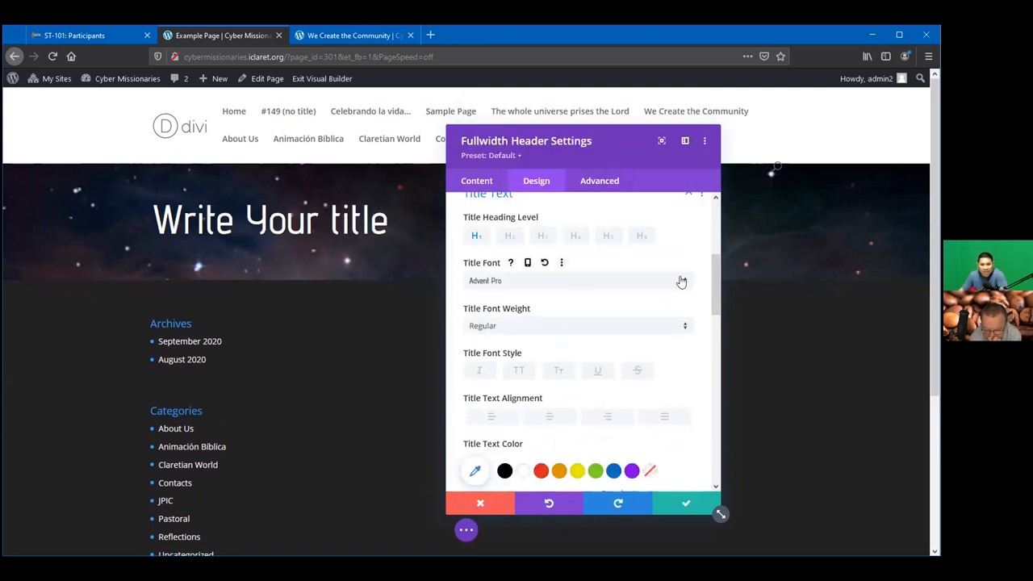
Step: Apply the first text shadow preset to the header's title
scroll(678, 307, "down", 5)
scroll(667, 356, "down", 2)
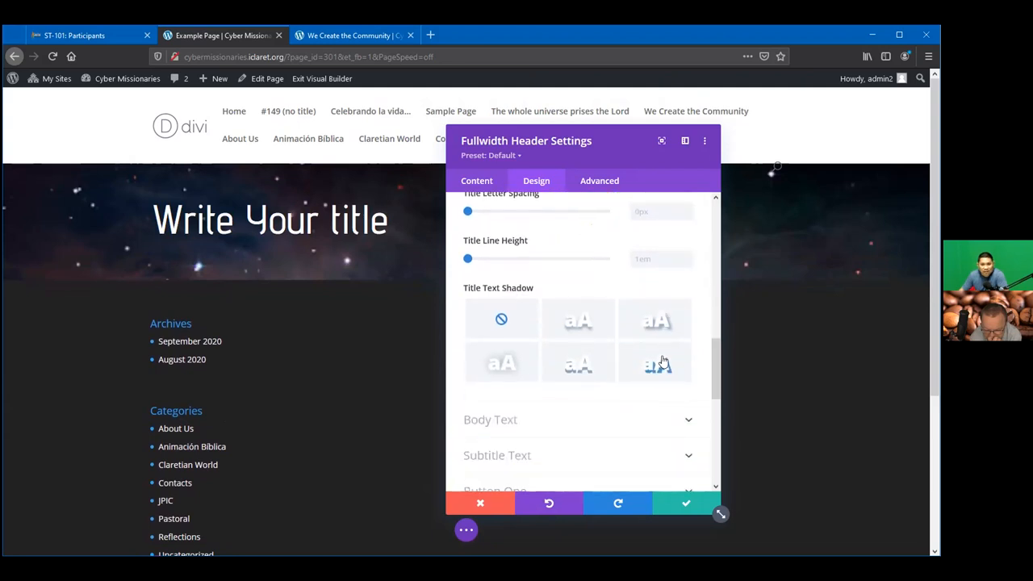
left_click(578, 322)
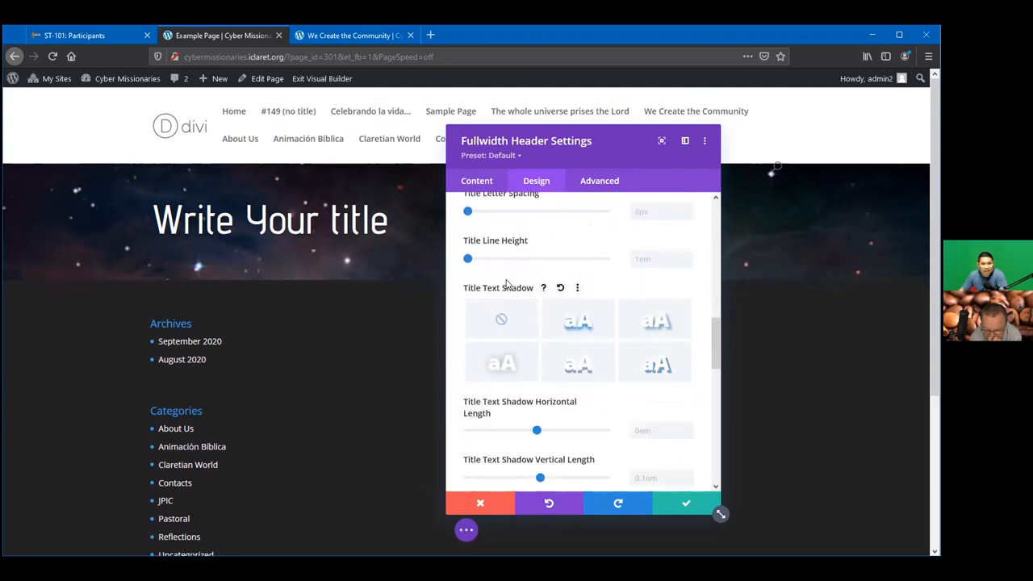
Step: Look through the header's body text design options and the remaining design sections
scroll(646, 320, "down", 4)
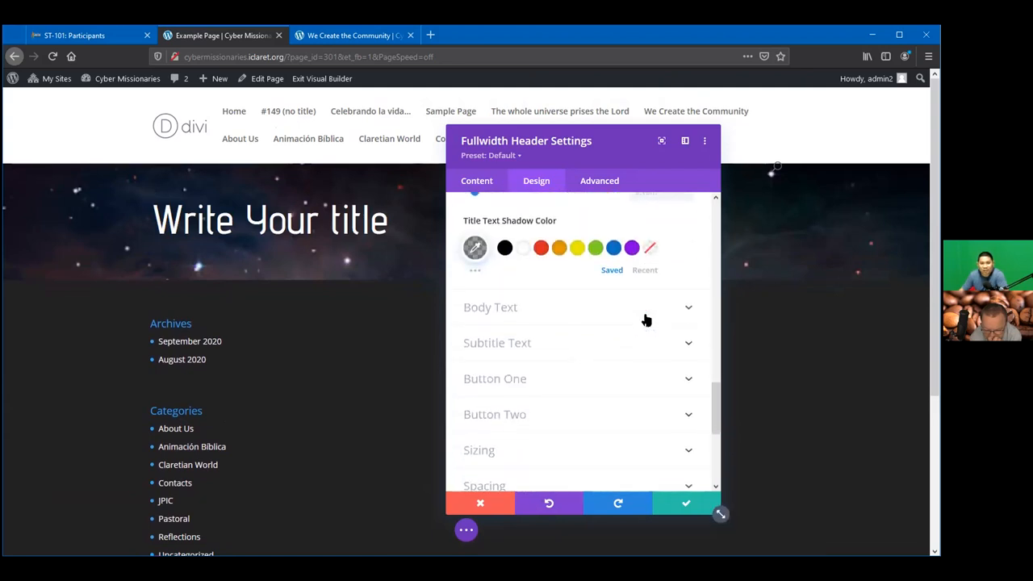
left_click(685, 293)
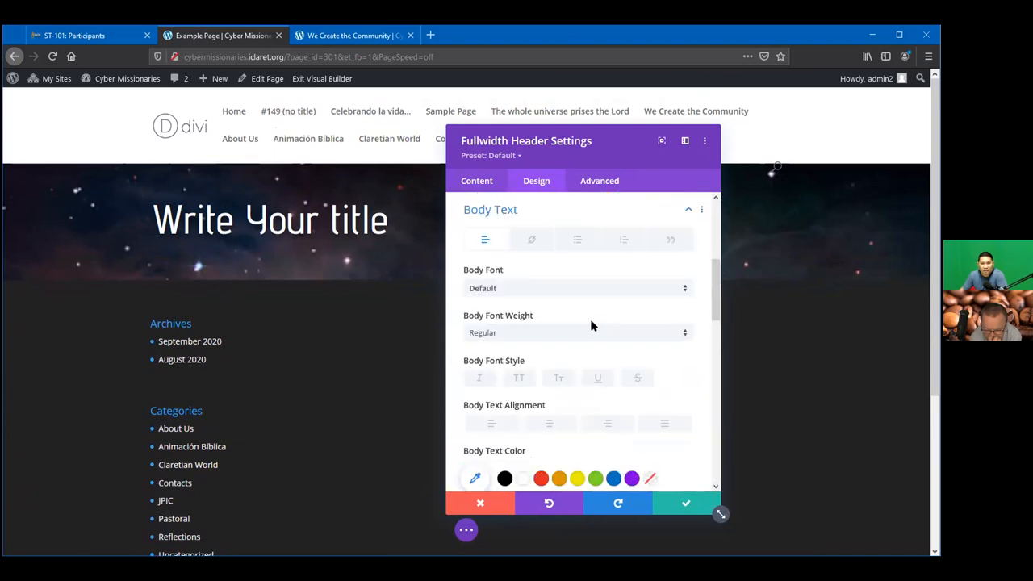
scroll(532, 303, "down", 2)
scroll(565, 323, "up", 3)
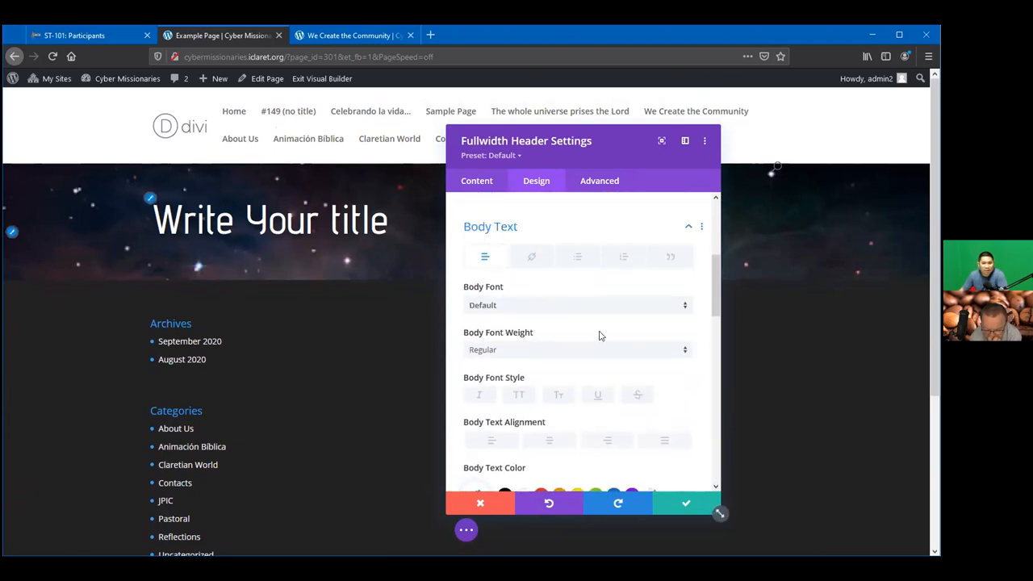
scroll(597, 337, "down", 2)
scroll(652, 335, "down", 5)
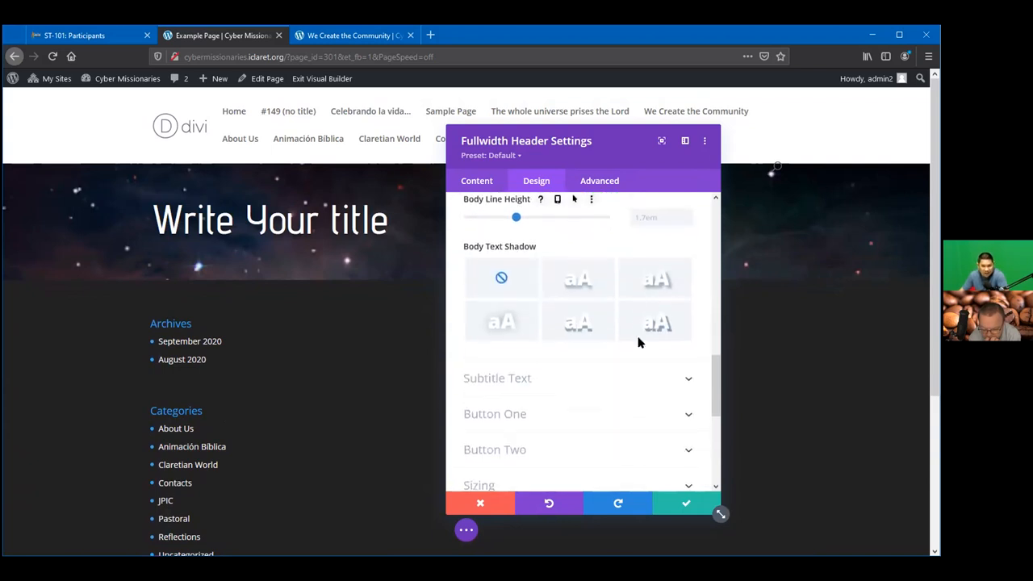
scroll(597, 333, "up", 6)
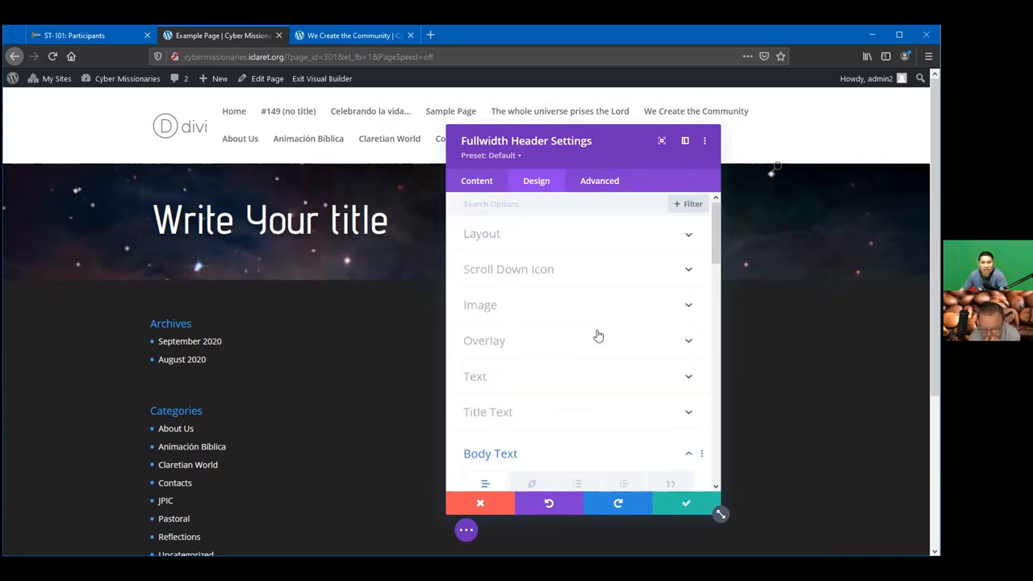
scroll(617, 366, "down", 3)
scroll(618, 366, "down", 6)
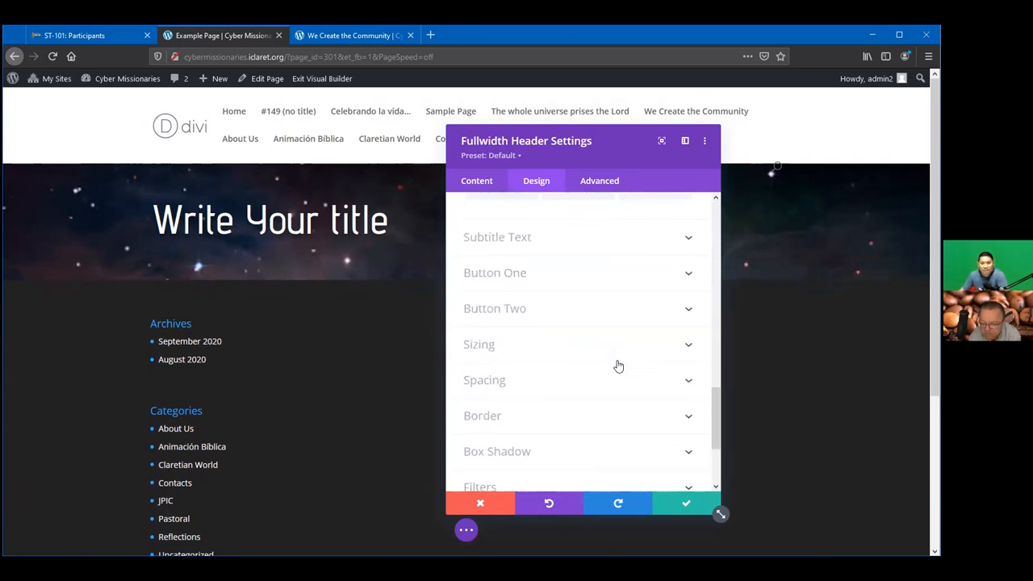
scroll(617, 366, "up", 1)
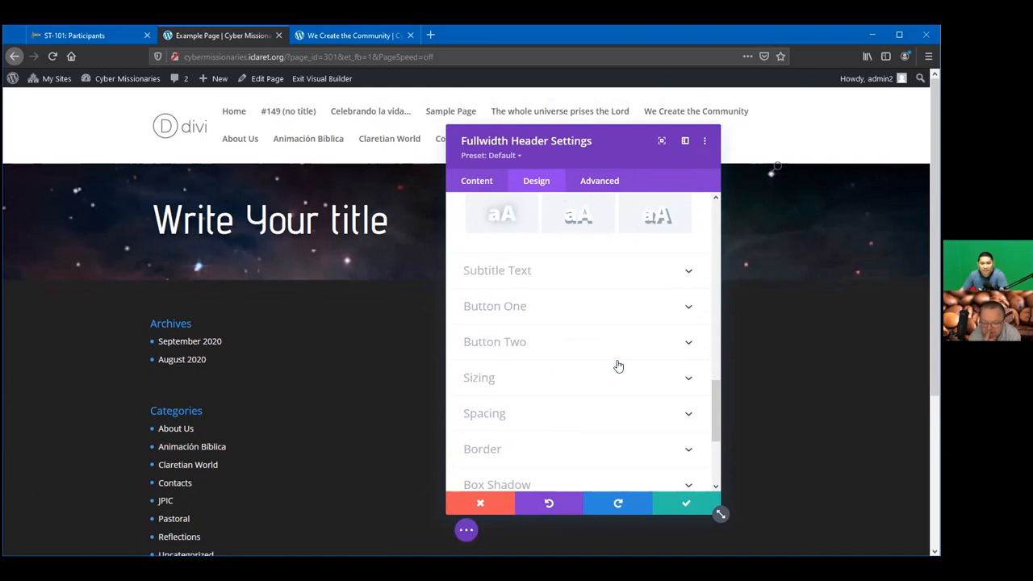
scroll(617, 366, "up", 7)
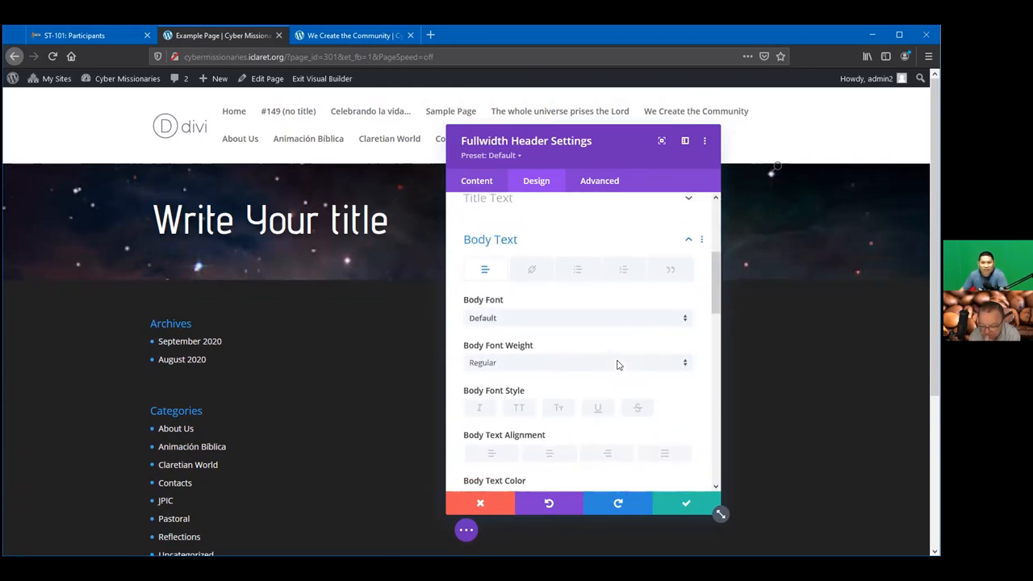
scroll(618, 366, "up", 1)
Step: Try small caps, underline, strikethrough and italic styles on the header's title and leave only uppercase applied
left_click(618, 400)
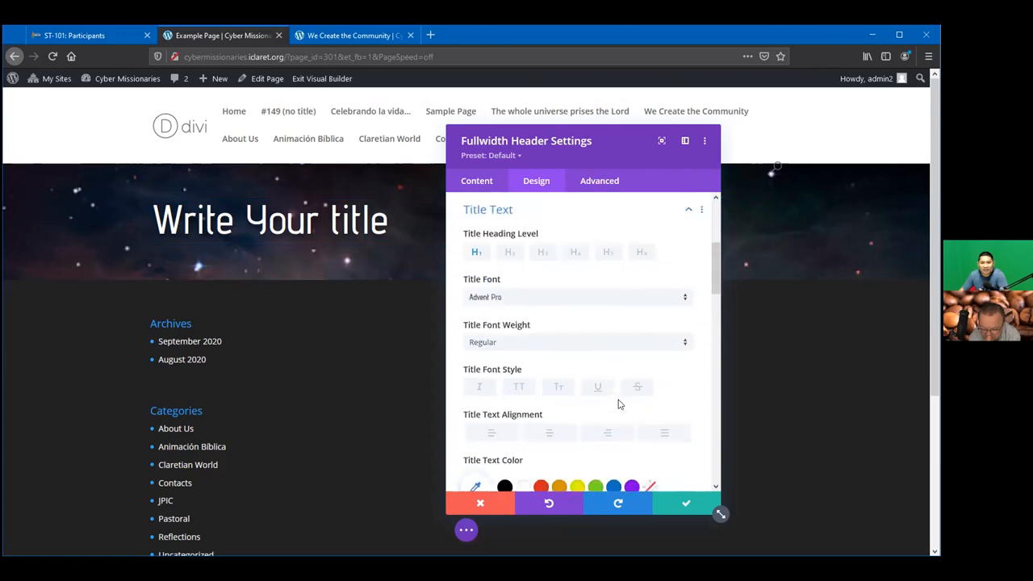
scroll(520, 297, "down", 2)
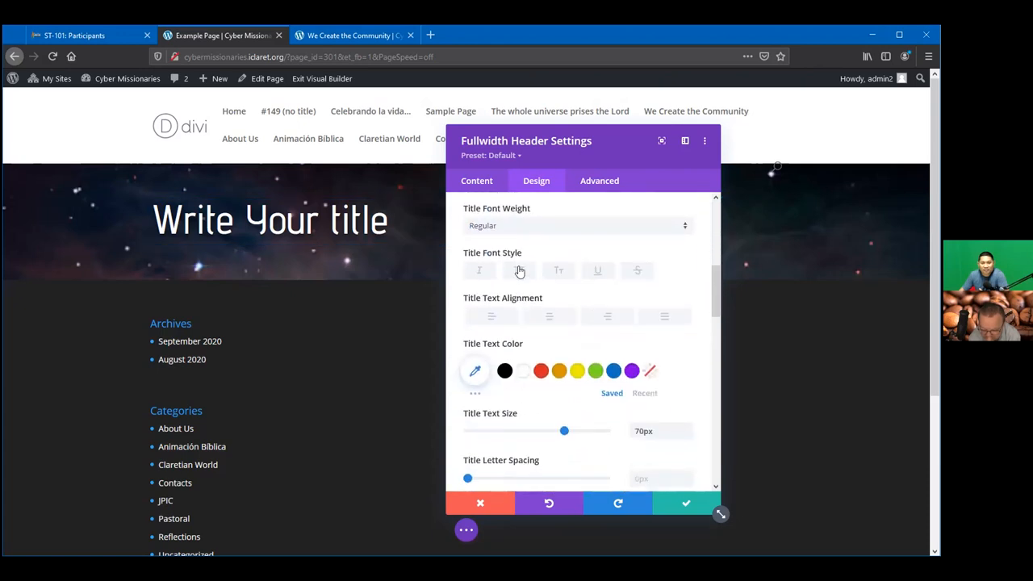
left_click(519, 271)
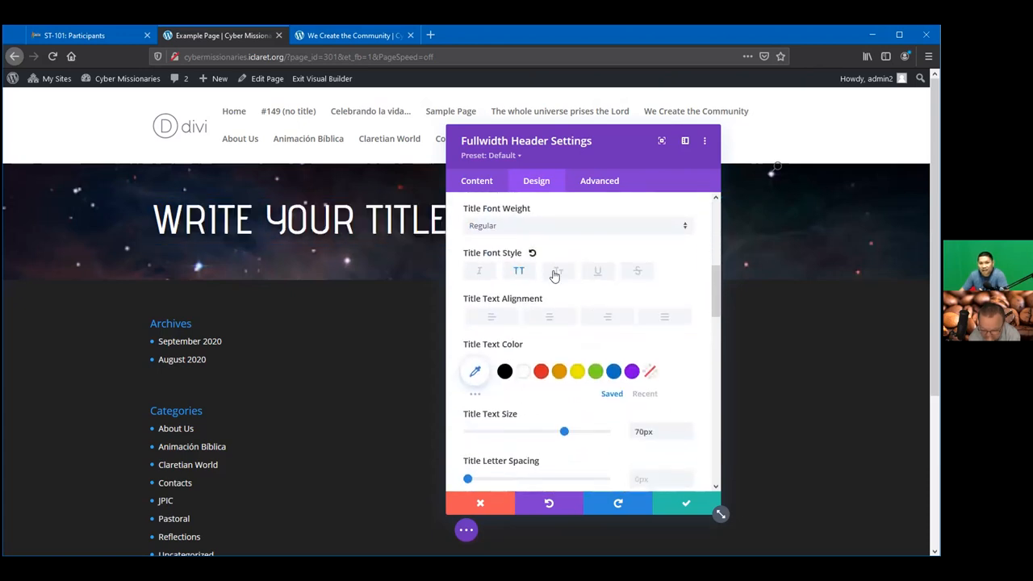
left_click(556, 273)
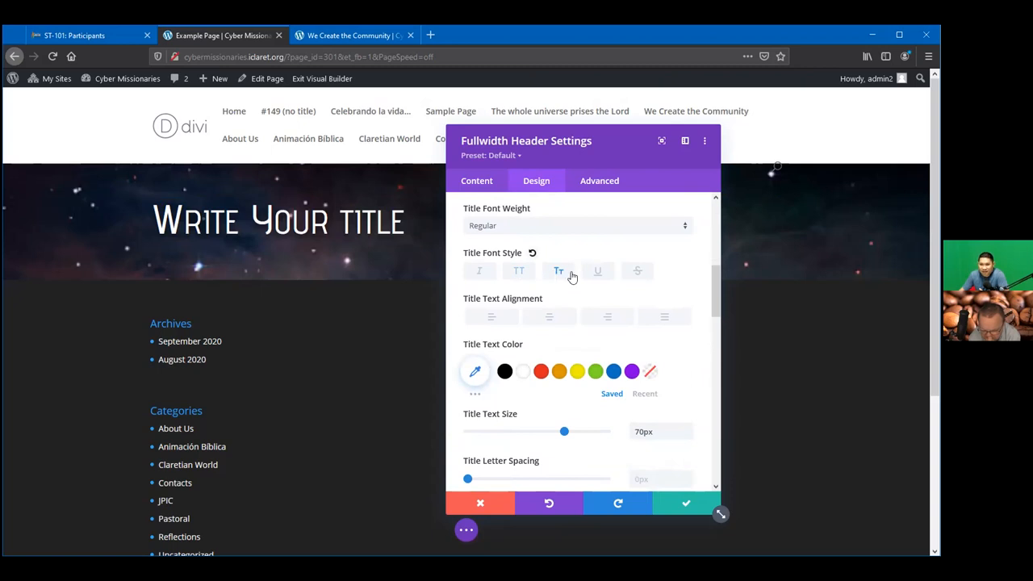
left_click(595, 273)
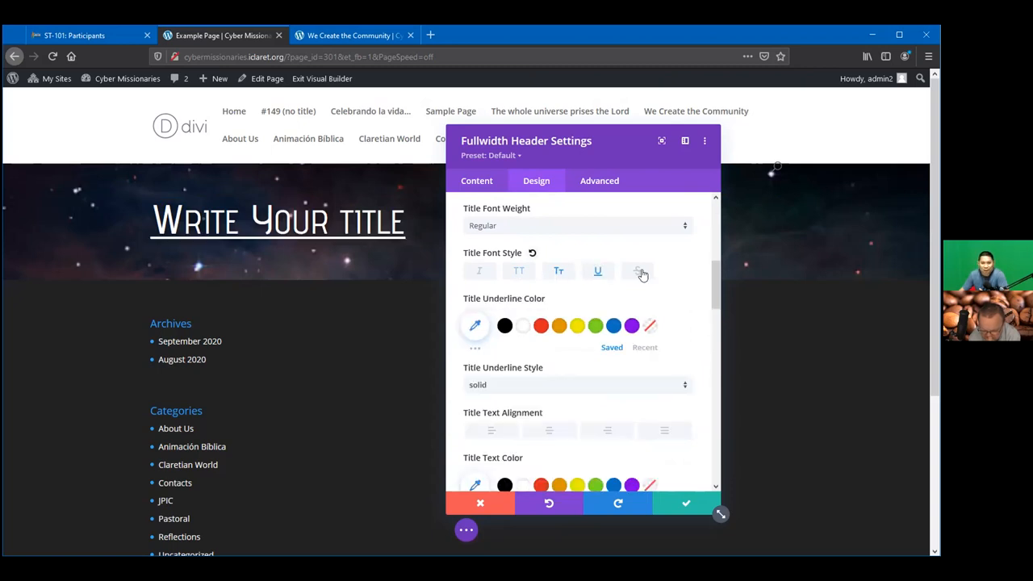
left_click(640, 273)
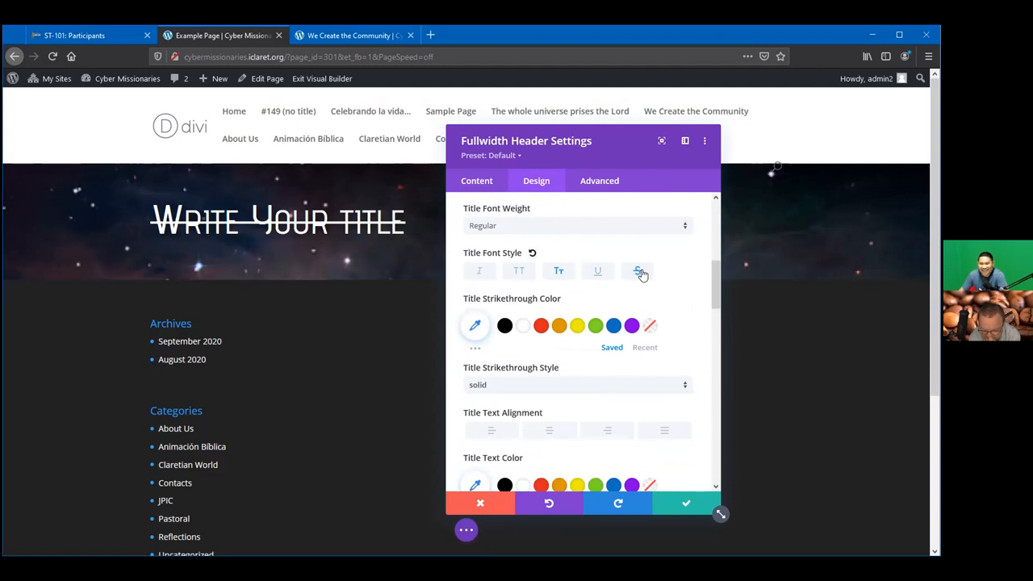
left_click(480, 272)
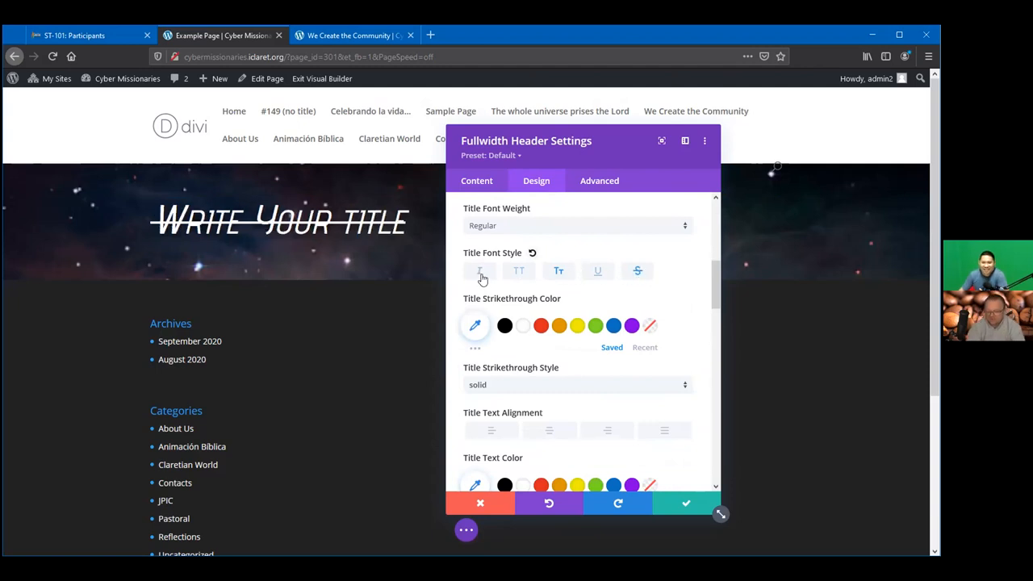
left_click(639, 272)
left_click(557, 270)
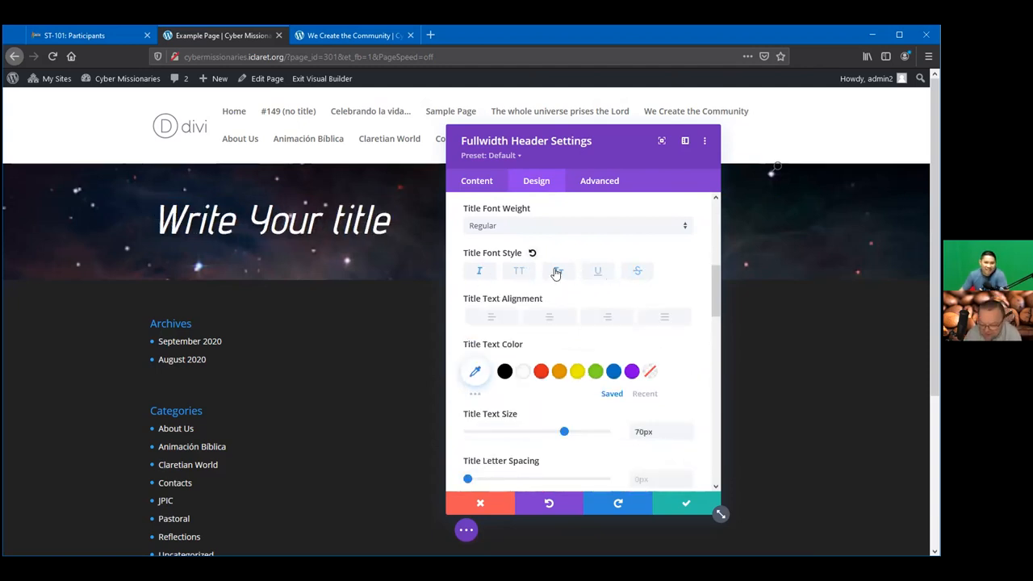
left_click(520, 272)
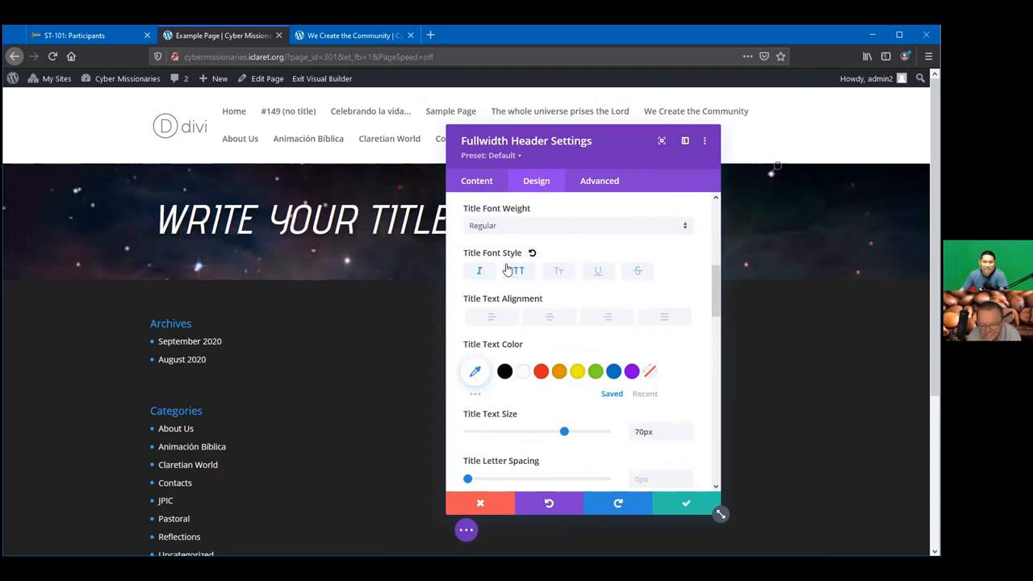
left_click(481, 272)
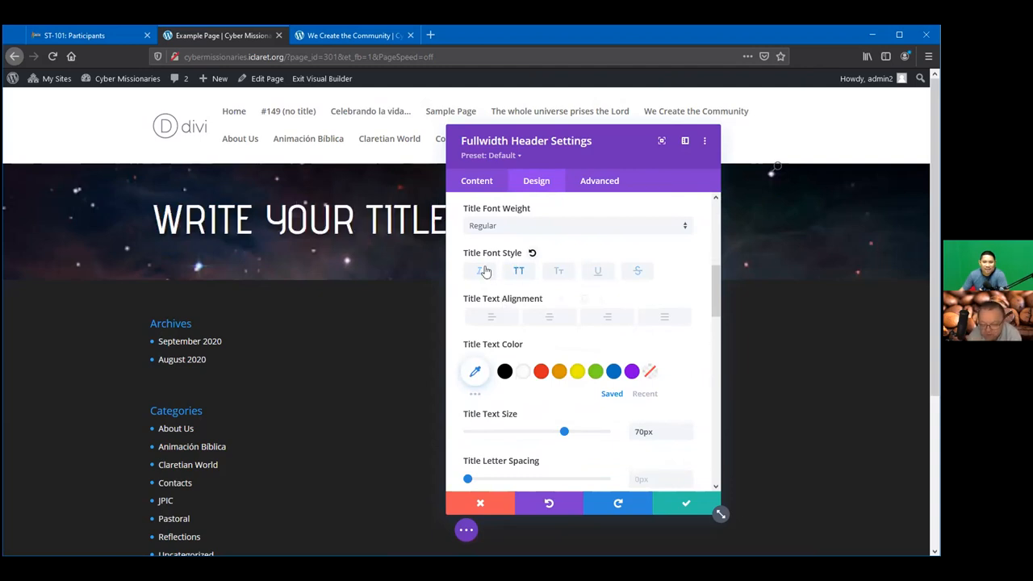
Step: Move the settings window clear of the title, try centered title alignment, and align the title to the left
left_click_drag(597, 142, 700, 143)
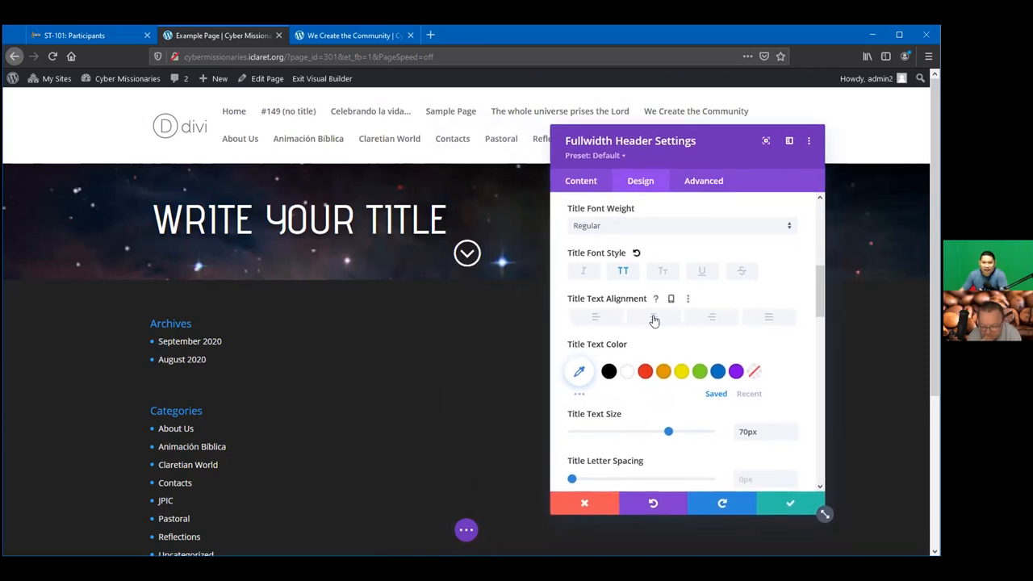
left_click(654, 318)
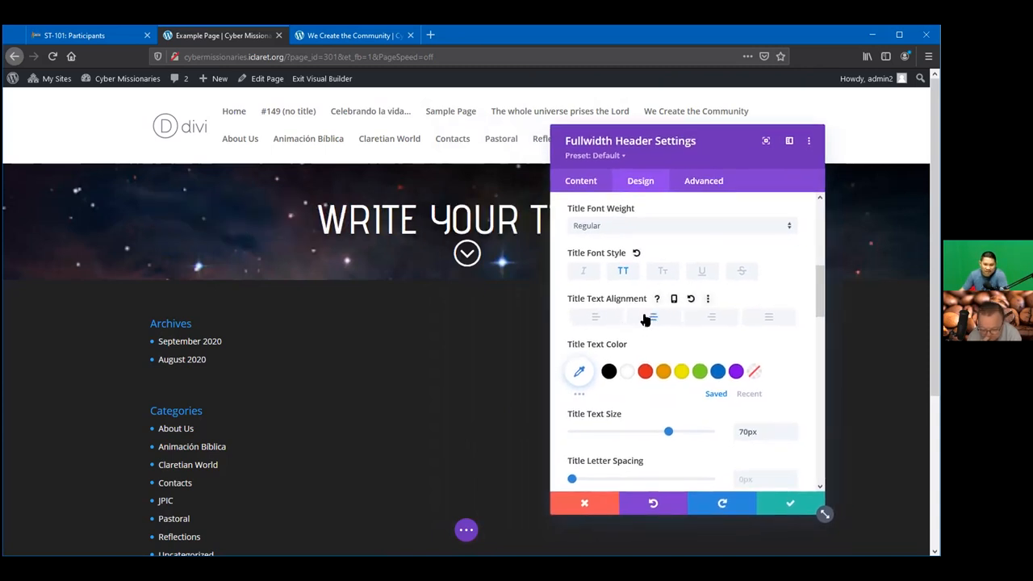
left_click(607, 319)
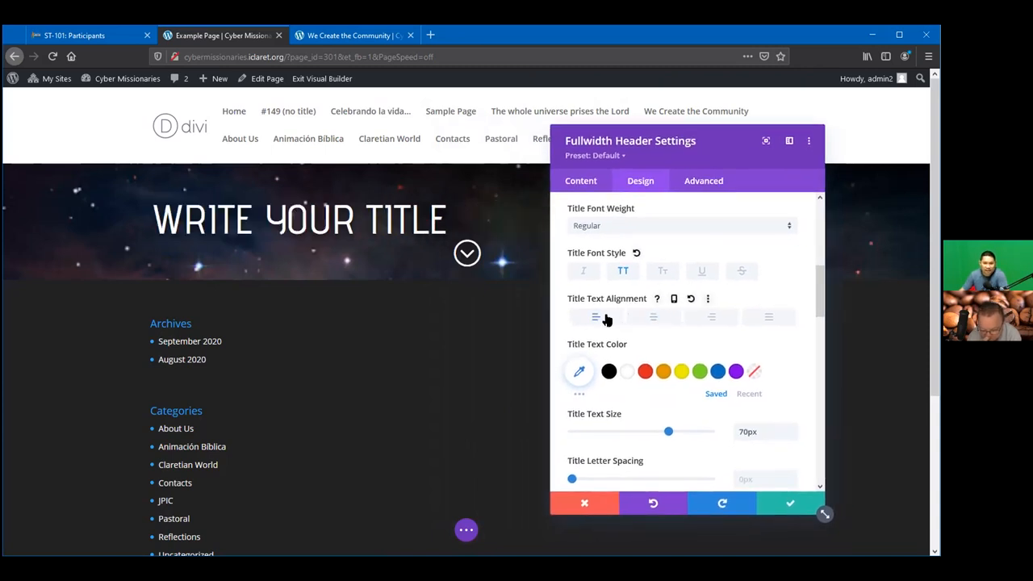
Step: Try red, yellow and orange on the header's title and give it the custom cyan color #00fff2
left_click(645, 371)
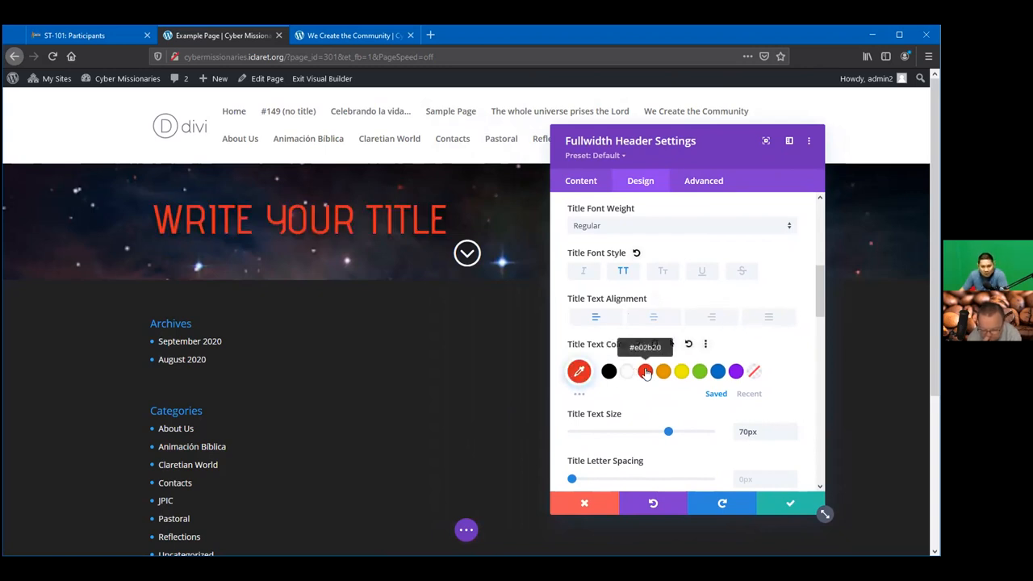
left_click(681, 371)
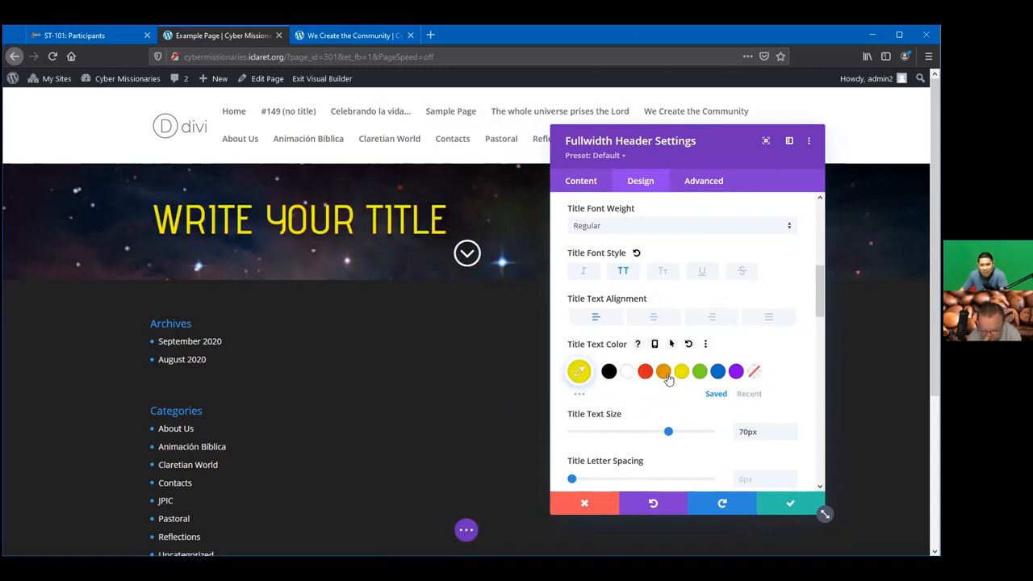
left_click(665, 376)
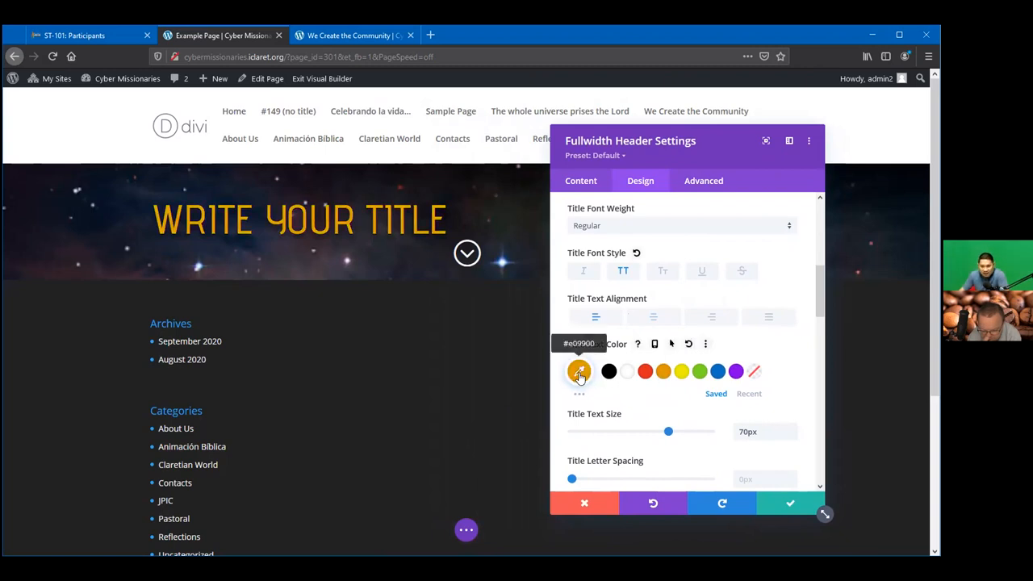
left_click(579, 374)
left_click_drag(605, 416, 666, 363)
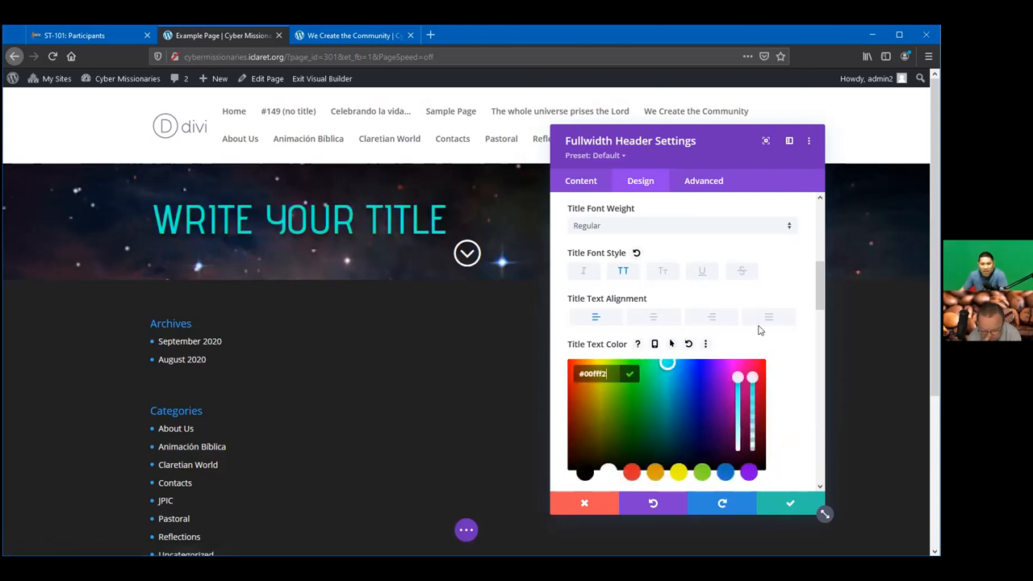
left_click(801, 347)
Step: Look through the title text settings from the heading level to the text shadow options
scroll(799, 347, "down", 3)
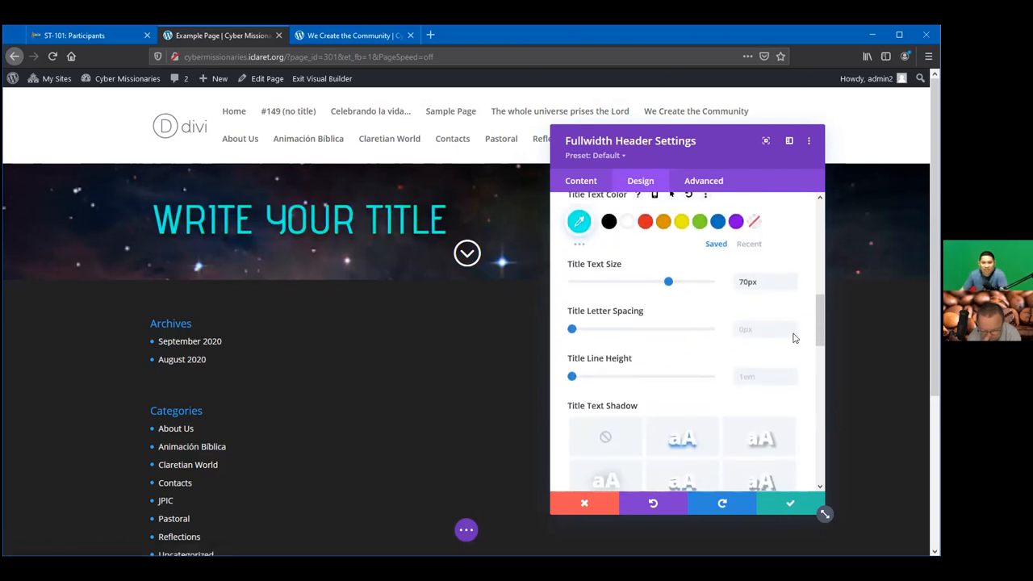
scroll(795, 327, "down", 1)
scroll(795, 328, "up", 6)
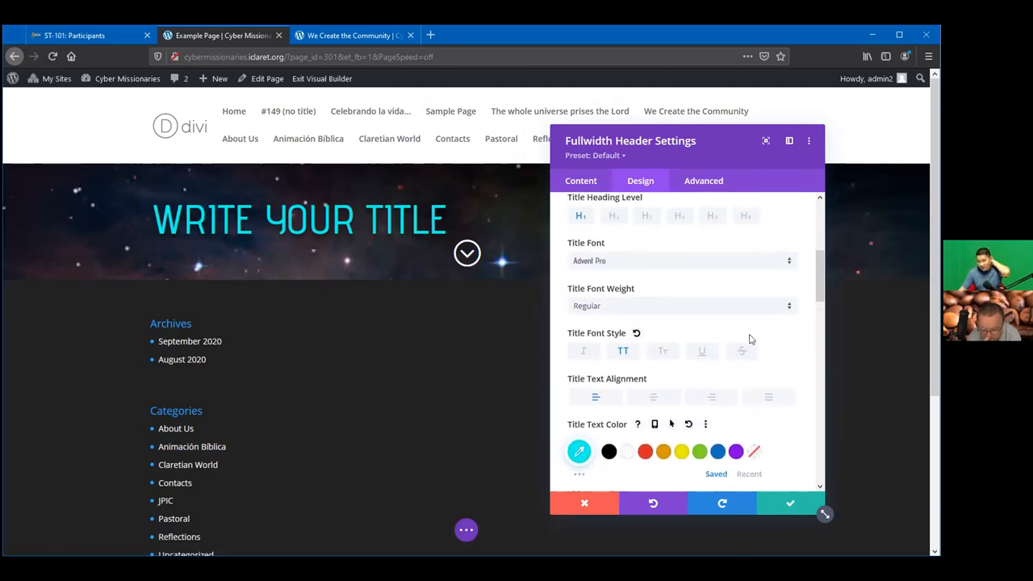
scroll(671, 331, "up", 2)
scroll(669, 359, "up", 1)
scroll(691, 374, "down", 4)
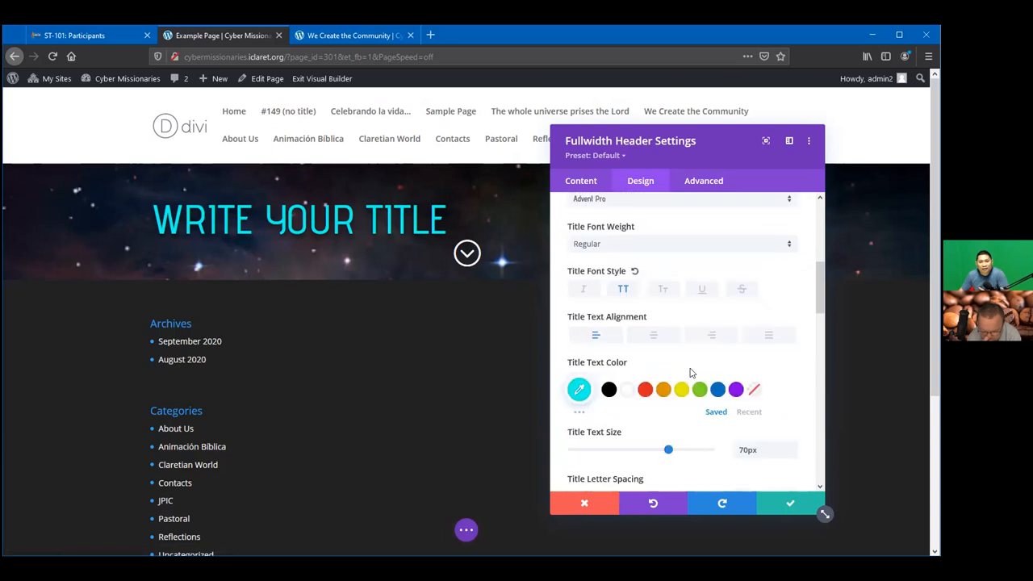
scroll(678, 372, "down", 1)
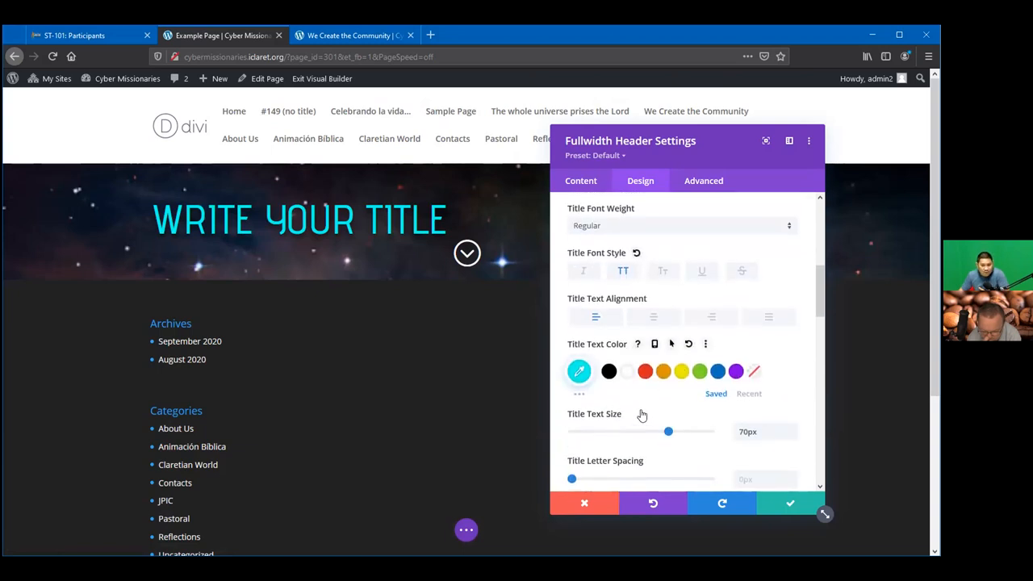
Step: Enable device-specific values for the title text size, preview the tablet layout, and move the settings window clear of it
scroll(642, 414, "down", 2)
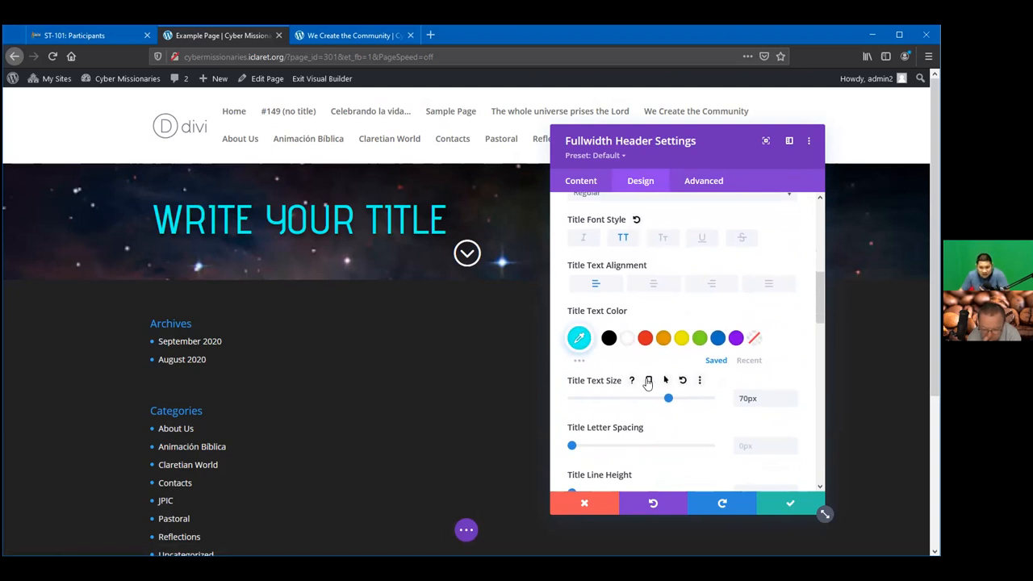
left_click(648, 380)
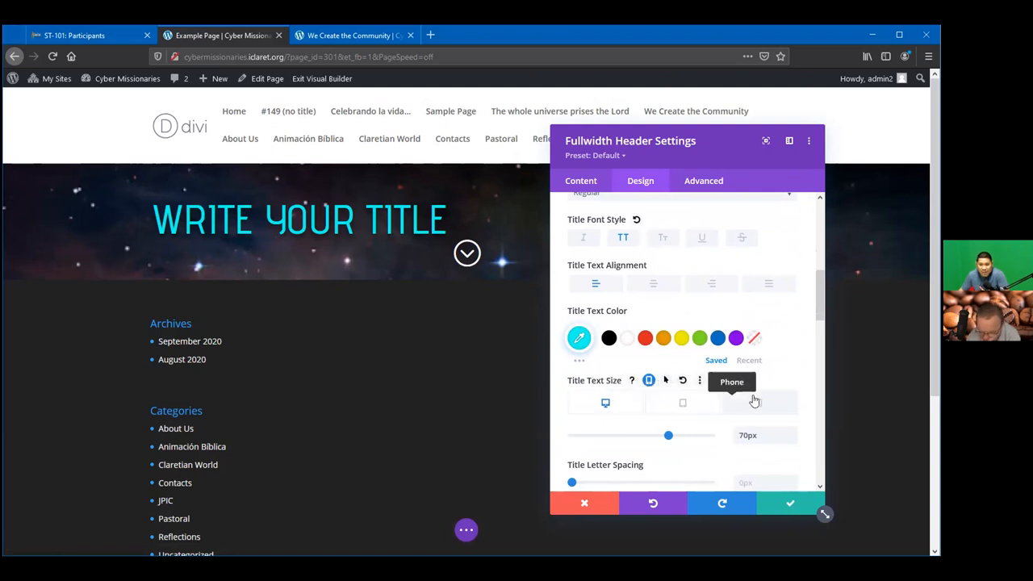
left_click(684, 409)
left_click_drag(714, 138, 821, 190)
scroll(583, 339, "down", 2)
scroll(582, 338, "up", 2)
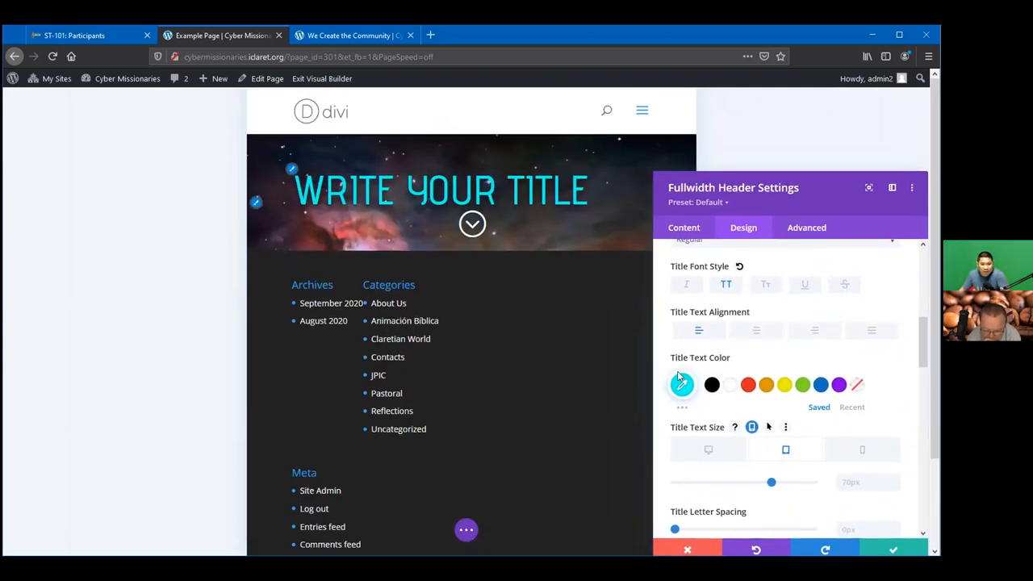
Step: Set the title text size to 48px for phones only
left_click(855, 447)
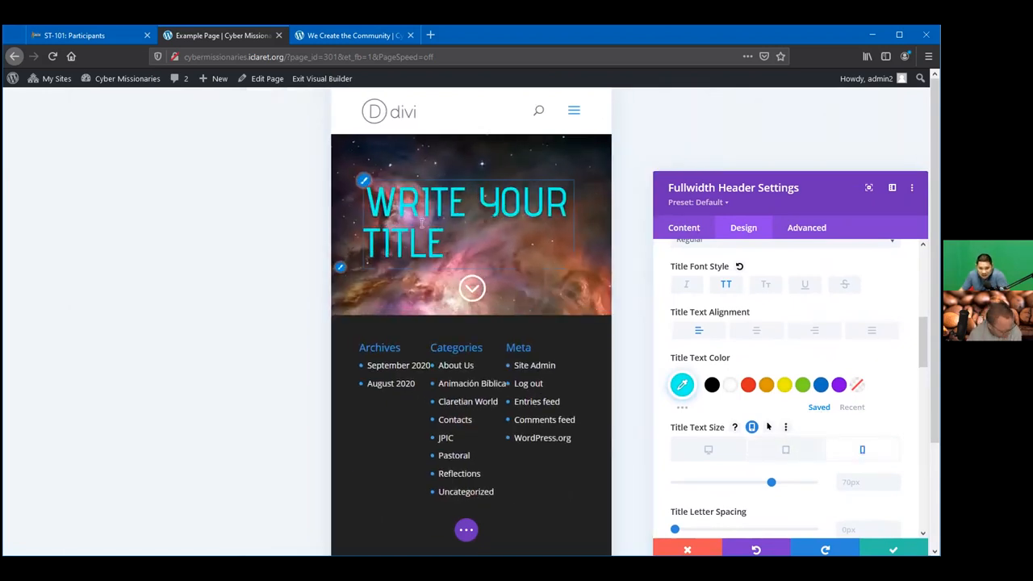
scroll(891, 418, "down", 2)
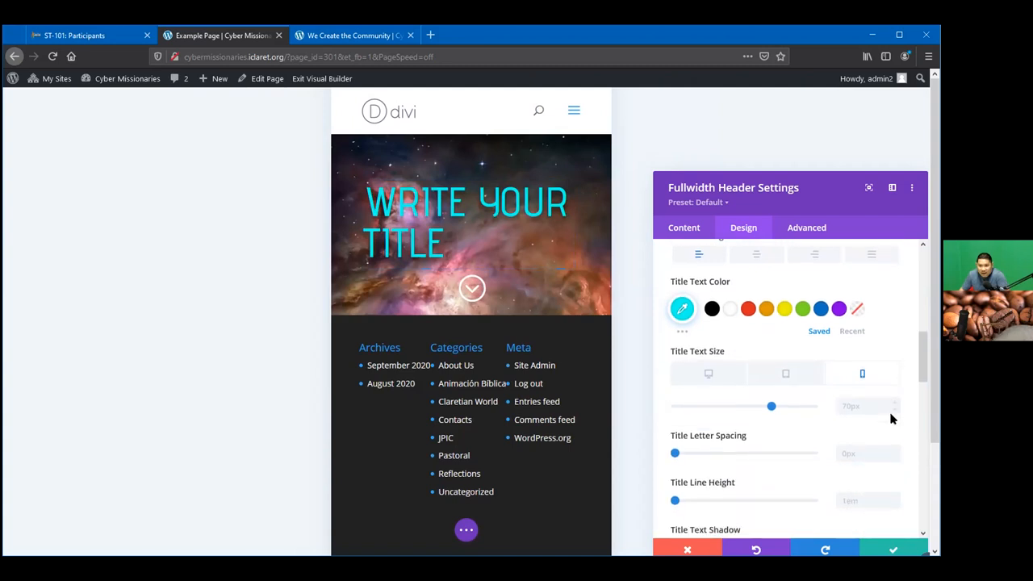
left_click_drag(772, 399, 740, 399)
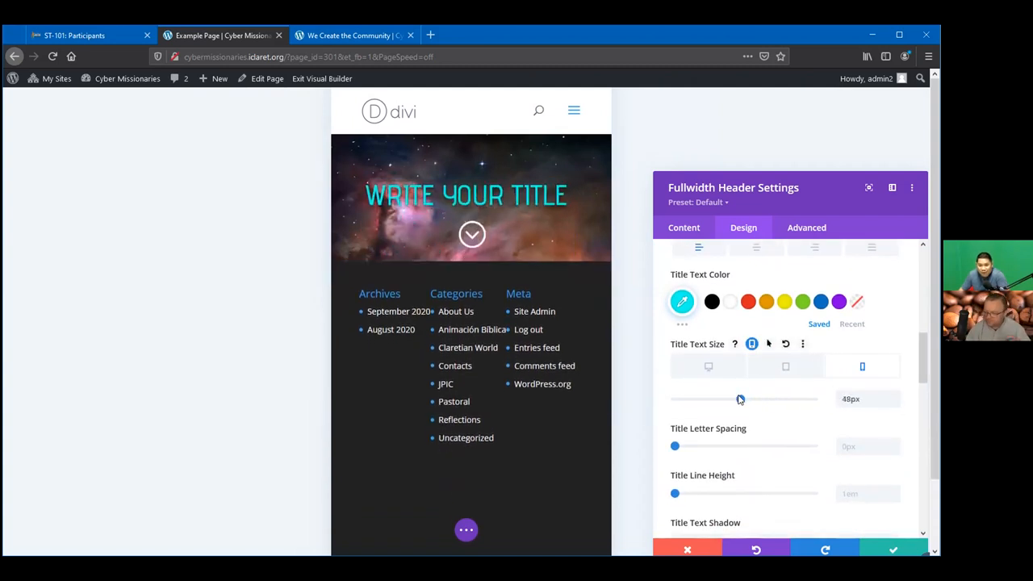
Step: Compare the title's size in the tablet, desktop and phone previews and return to the desktop preview
left_click(782, 369)
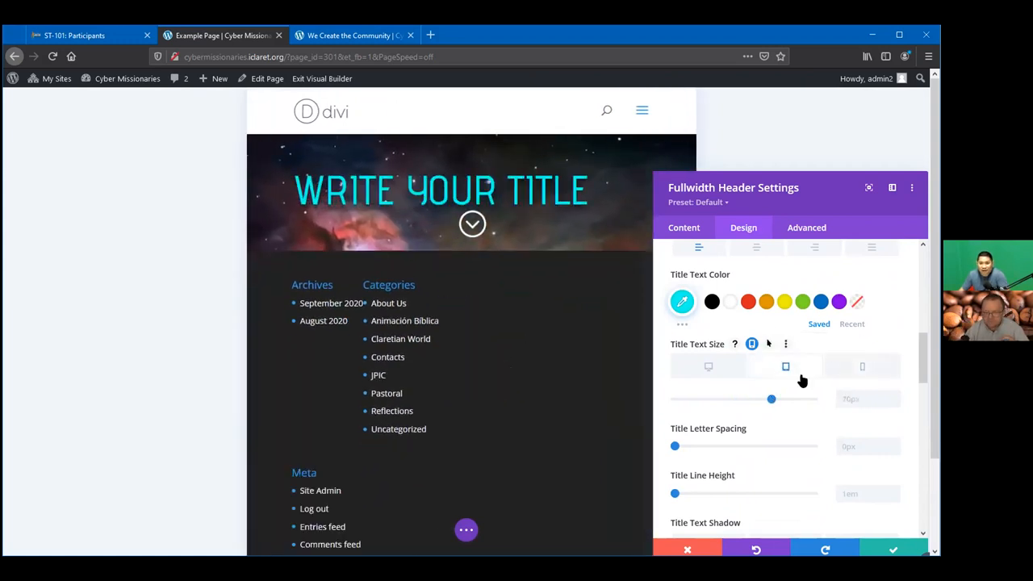
left_click(707, 367)
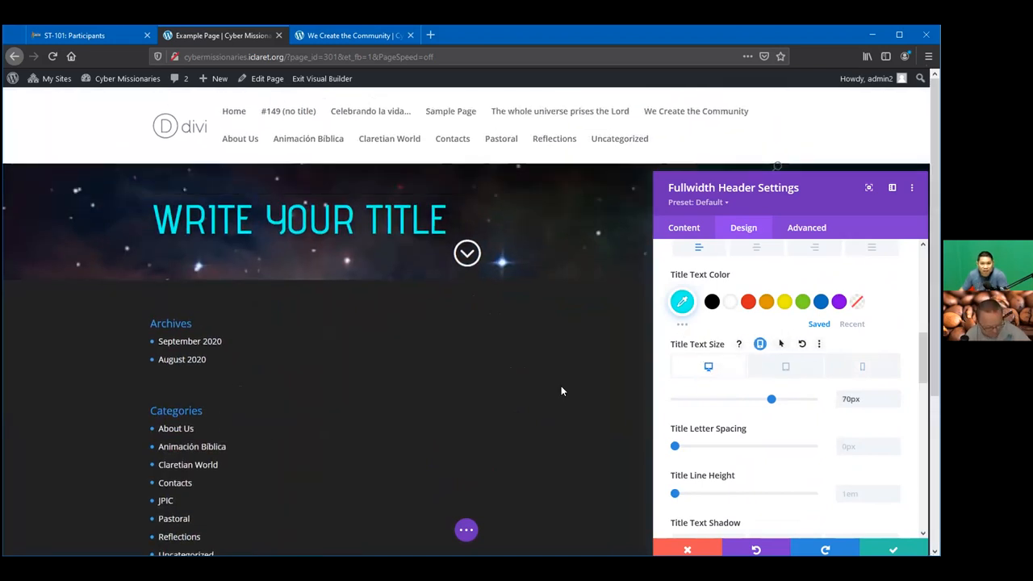
left_click(865, 367)
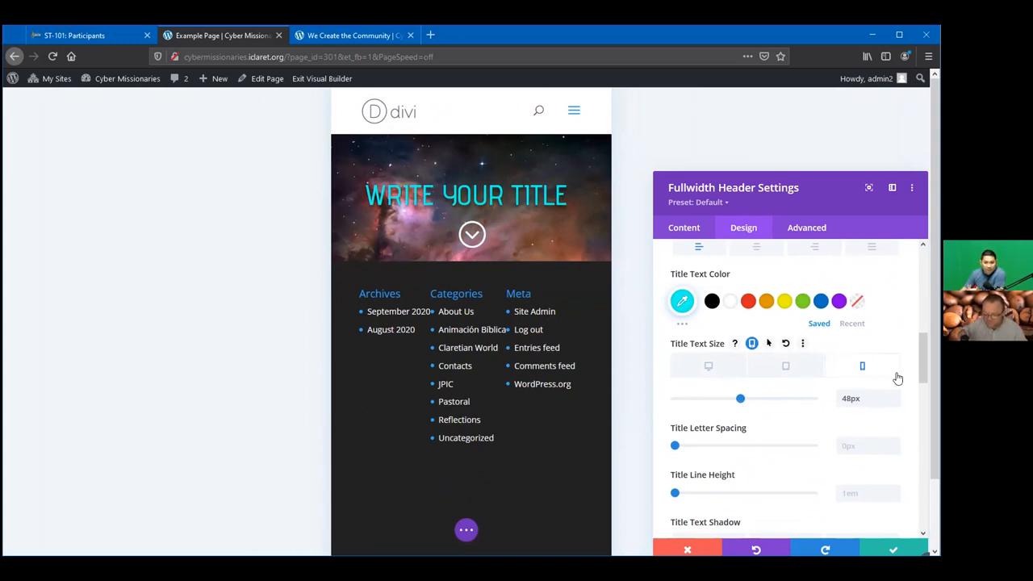
scroll(828, 450, "down", 1)
scroll(823, 446, "down", 4)
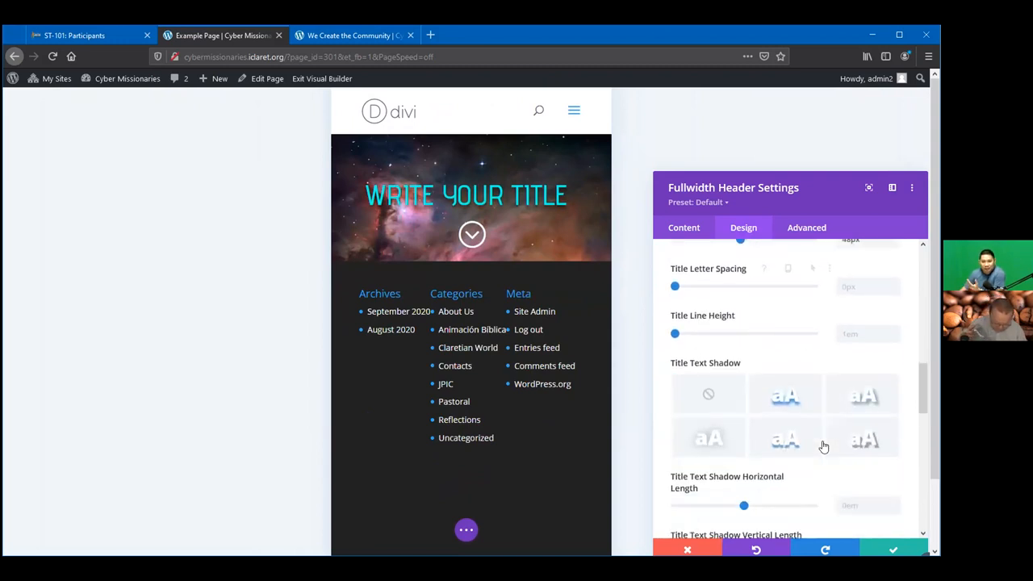
scroll(821, 439, "up", 7)
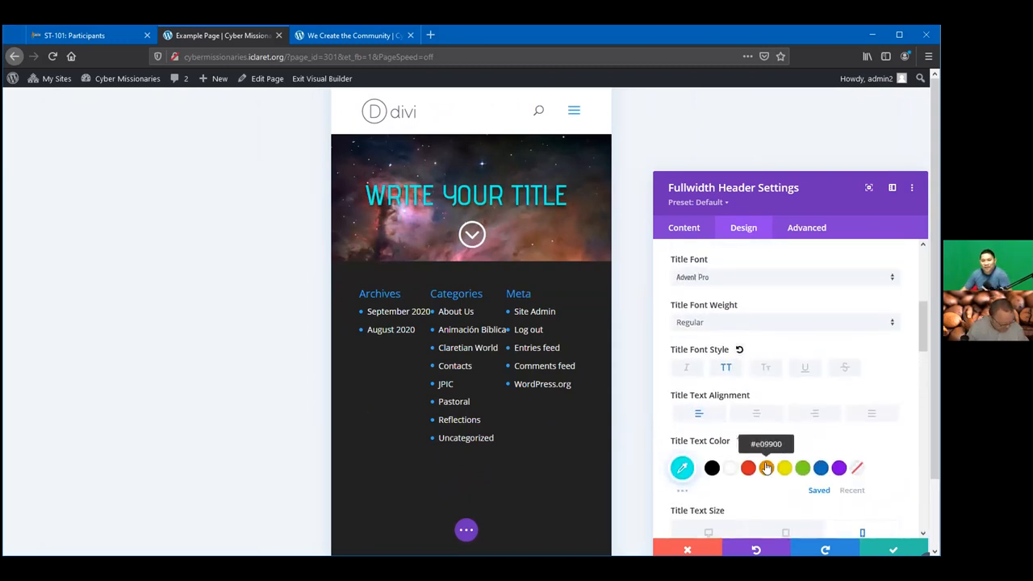
scroll(774, 468, "down", 1)
left_click(708, 484)
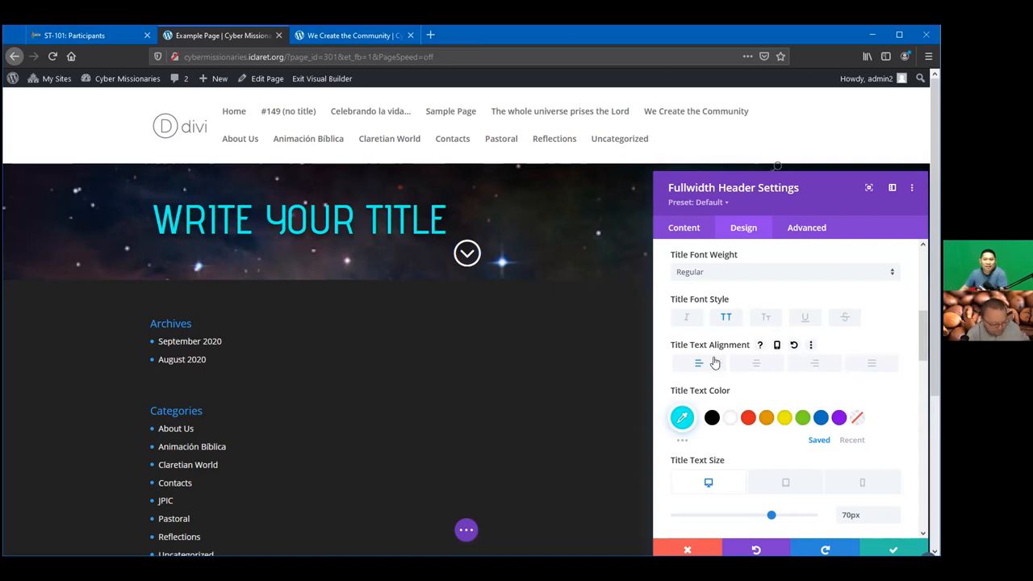
Step: Move the settings window back toward the middle of the page and look through the remaining design sections
scroll(791, 384, "down", 5)
scroll(837, 419, "up", 8)
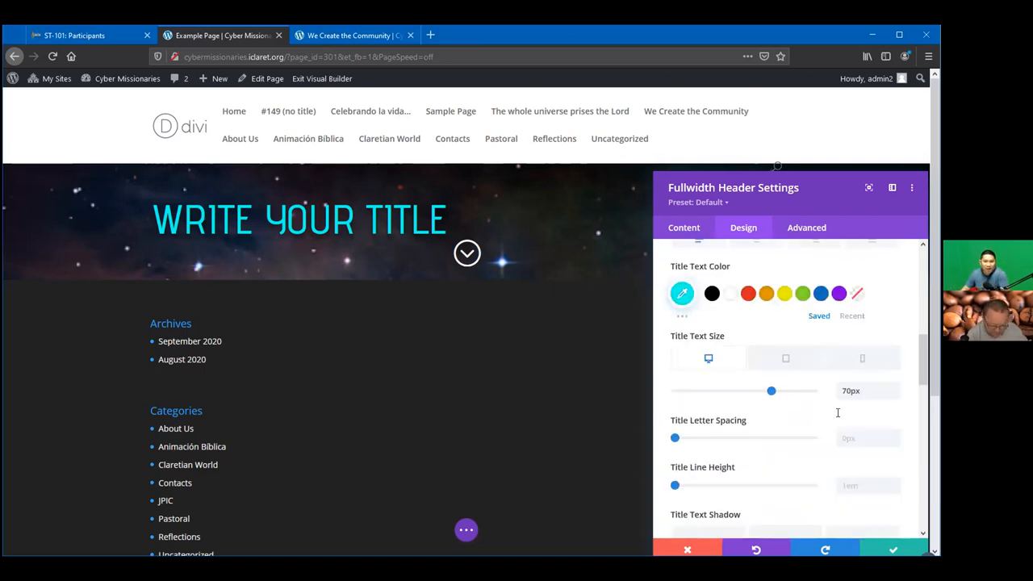
scroll(815, 379, "down", 4)
left_click_drag(772, 186, 676, 137)
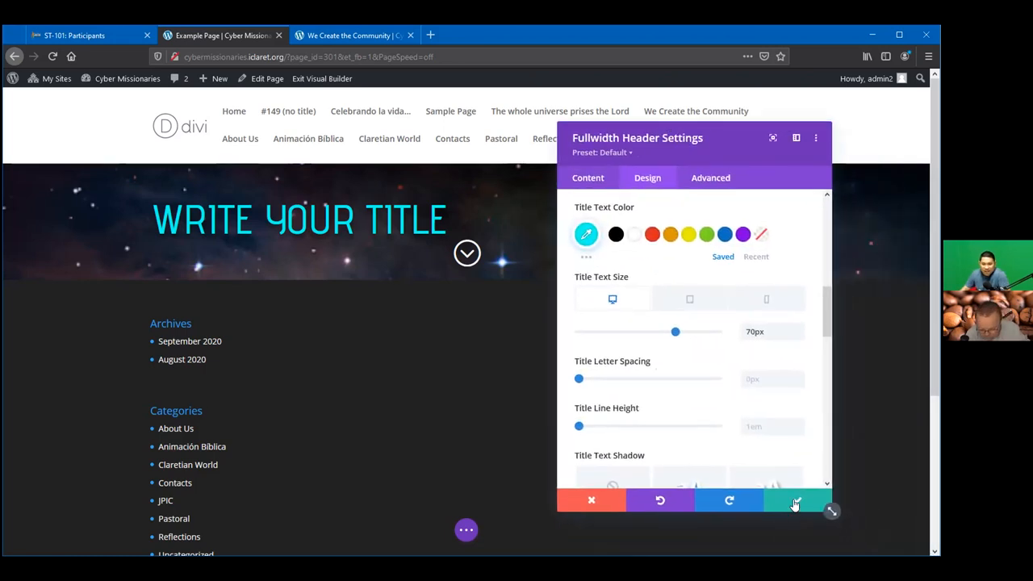
scroll(717, 346, "down", 15)
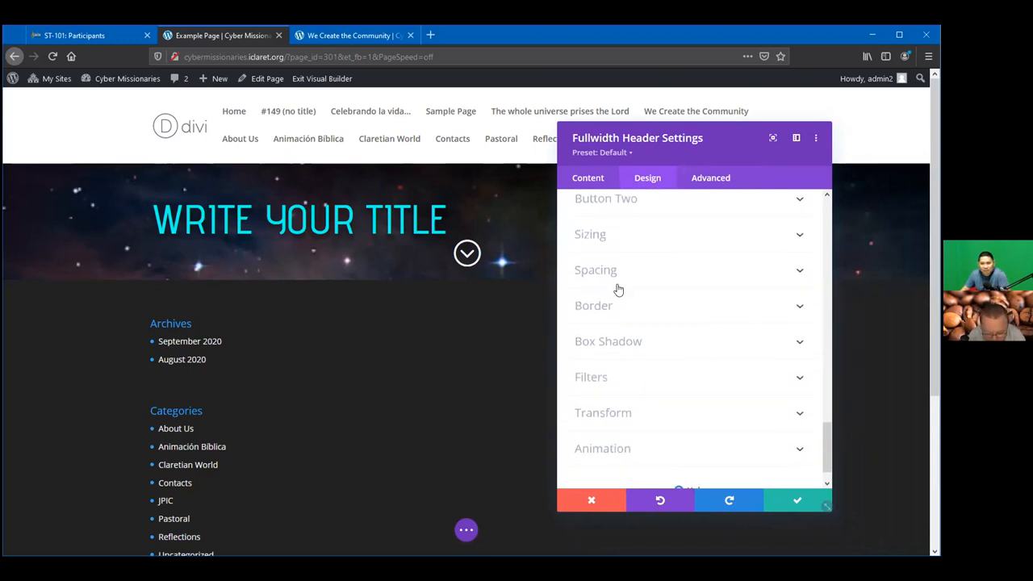
scroll(654, 353, "down", 2)
scroll(658, 371, "up", 2)
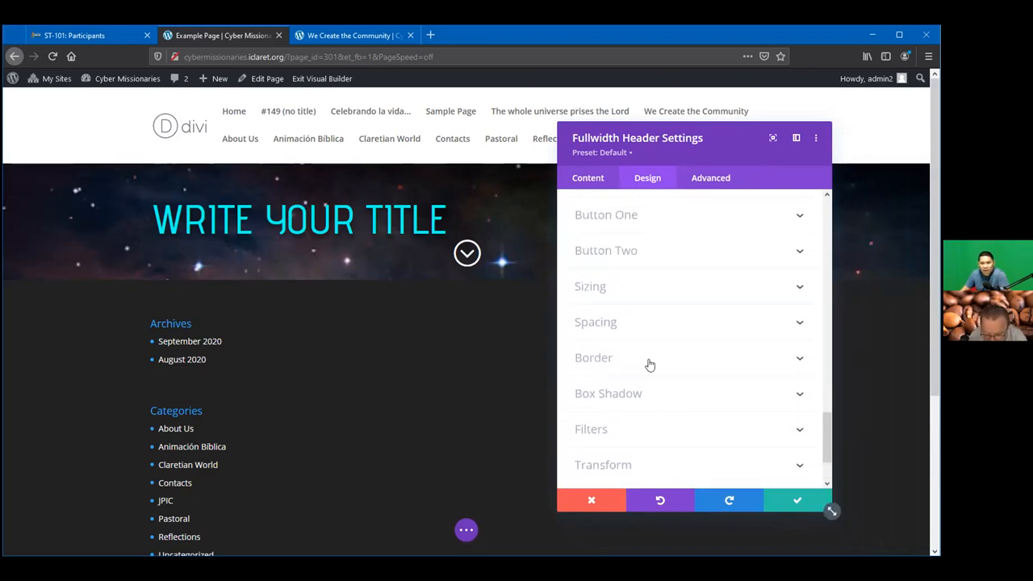
Step: Try a top padding of 0px in the header's spacing settings and clear it again
left_click(641, 334)
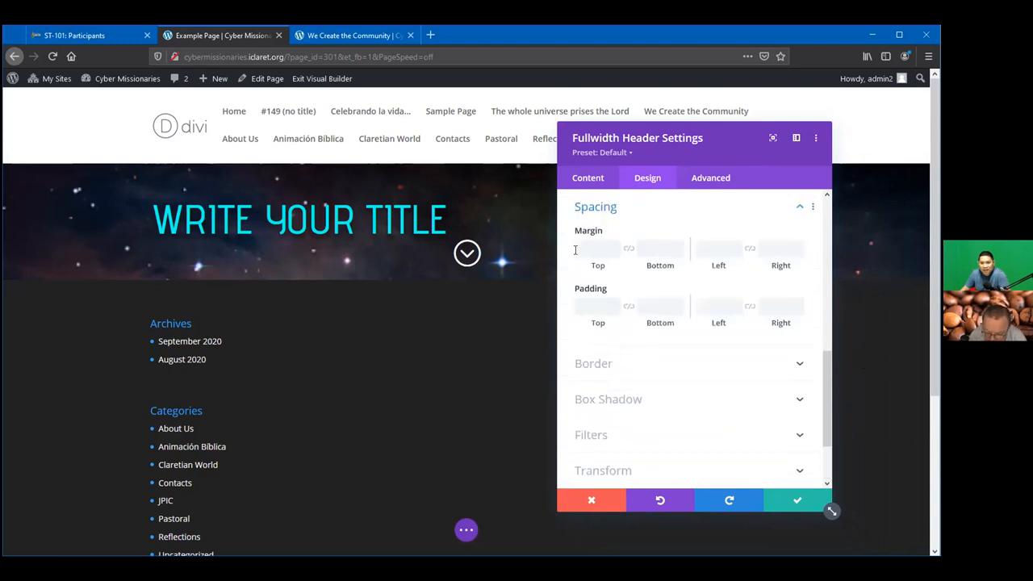
left_click_drag(595, 324, 572, 326)
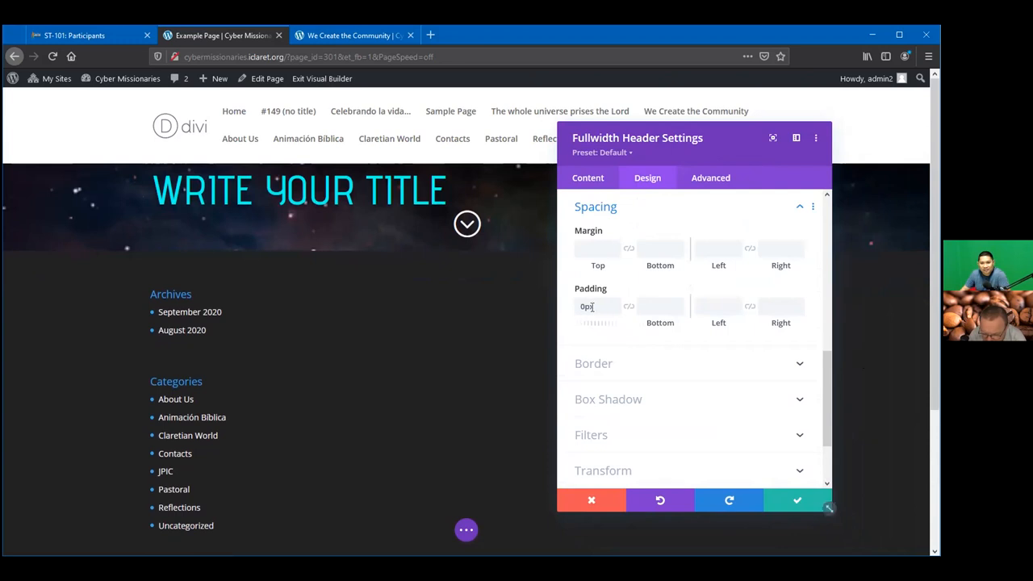
key("BackSpace")
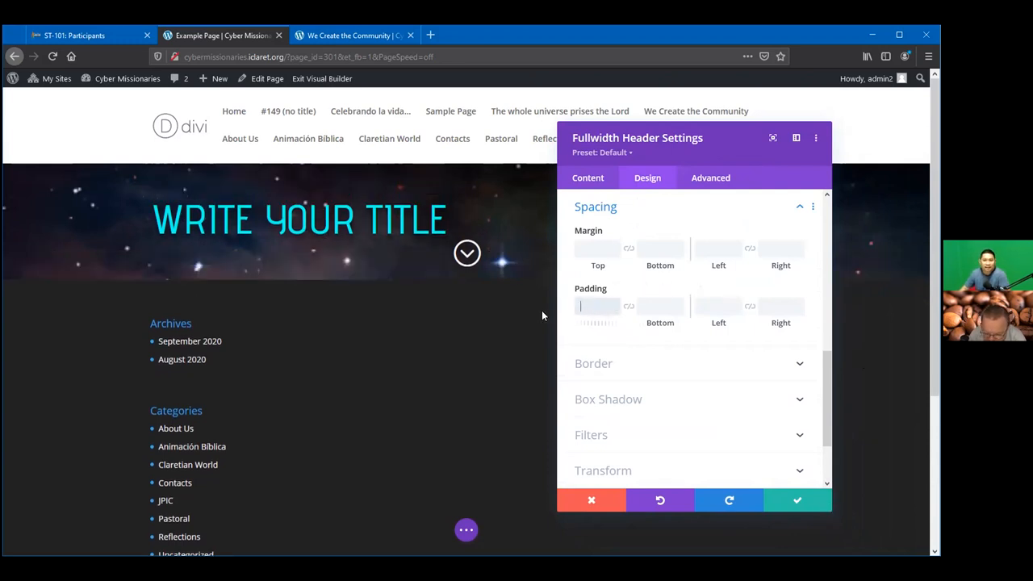
Step: Try linked top and bottom margins of 7px and a left margin of -14px on the header, and clear all three
left_click_drag(593, 264, 653, 265)
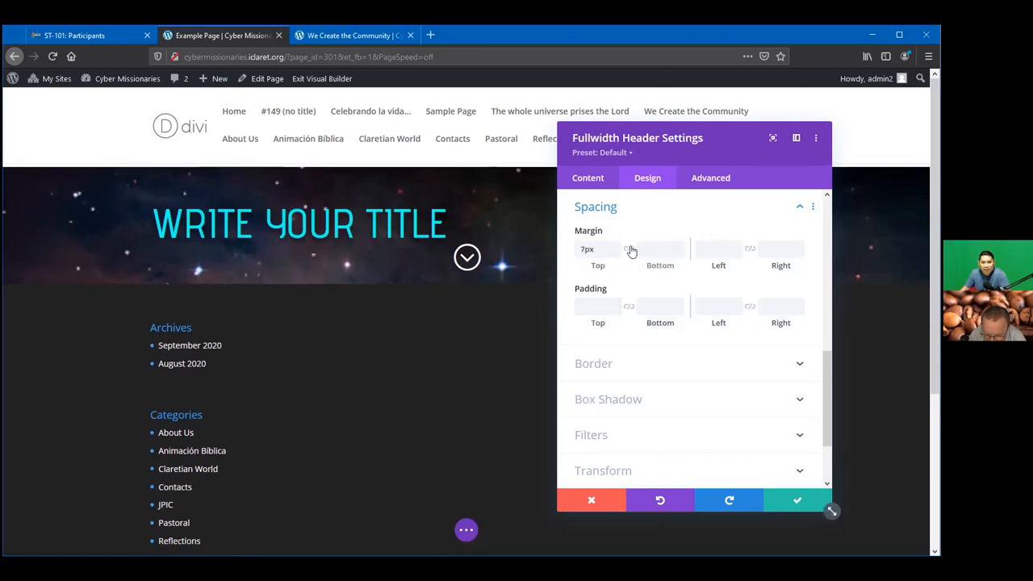
left_click(629, 248)
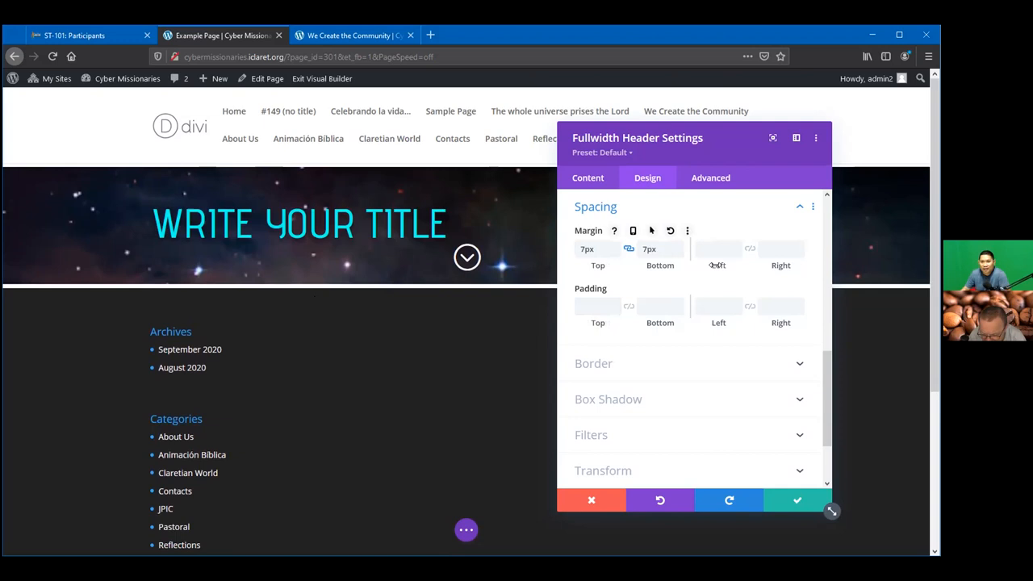
left_click_drag(718, 266, 692, 264)
left_click(735, 245)
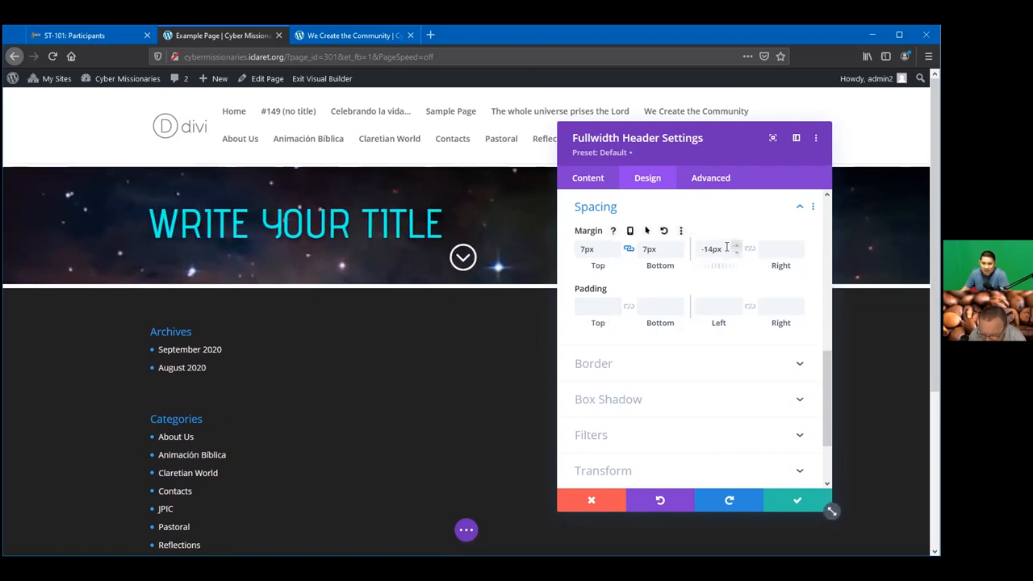
double_click(718, 250)
key("BackSpace")
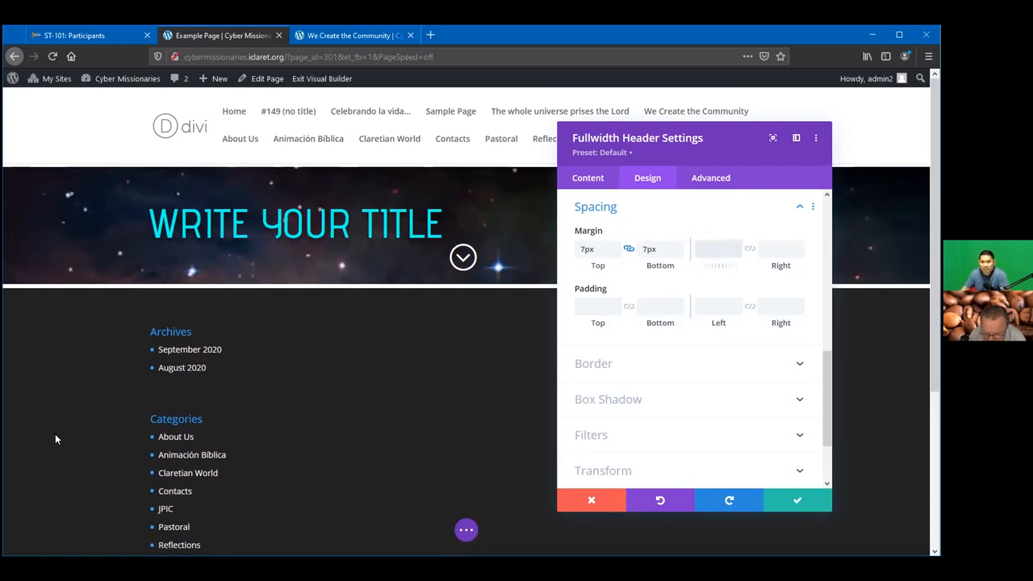
double_click(655, 248)
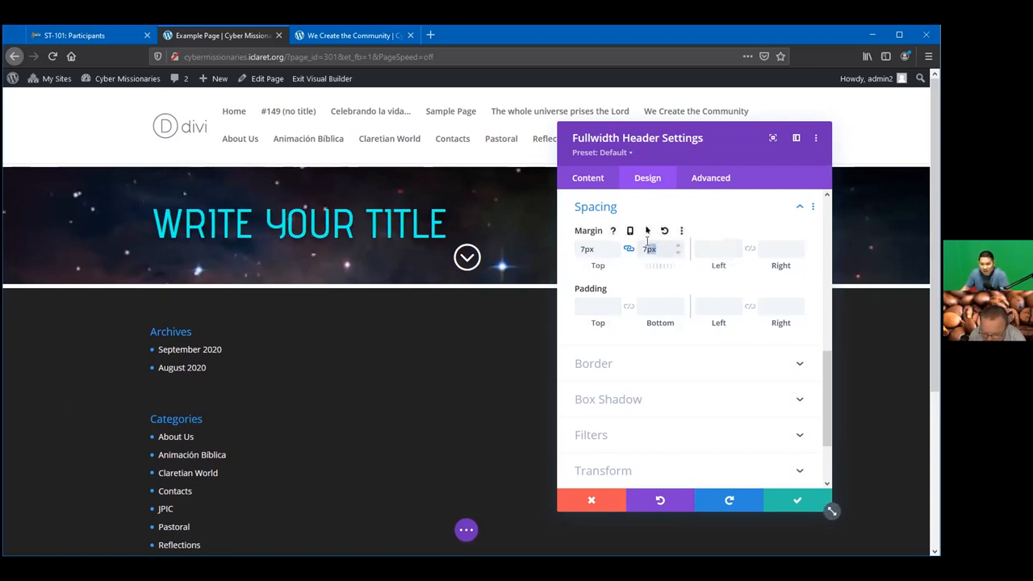
key("BackSpace")
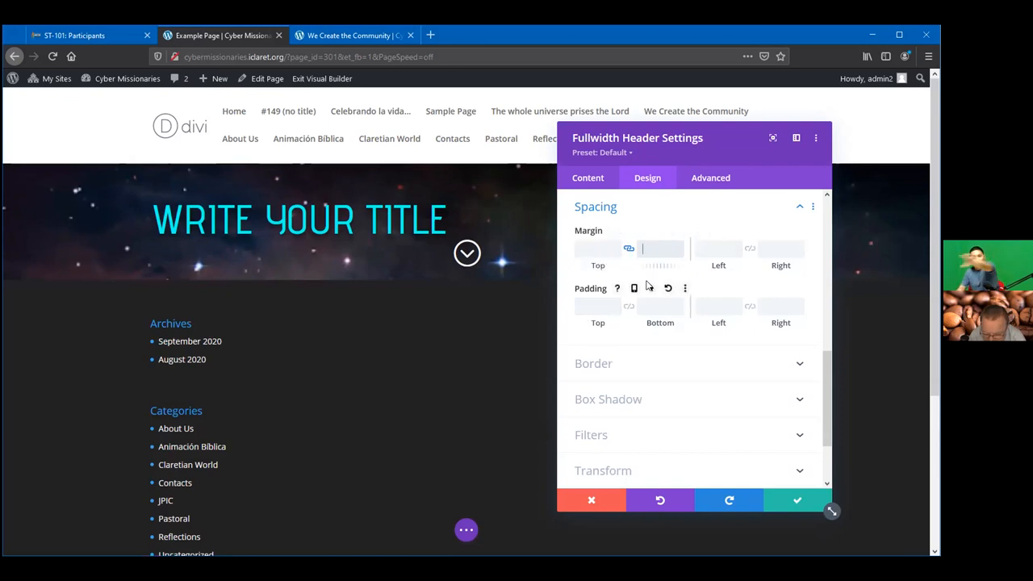
Step: Apply the box shadow preset that falls below the box to the fullwidth header
left_click(726, 399)
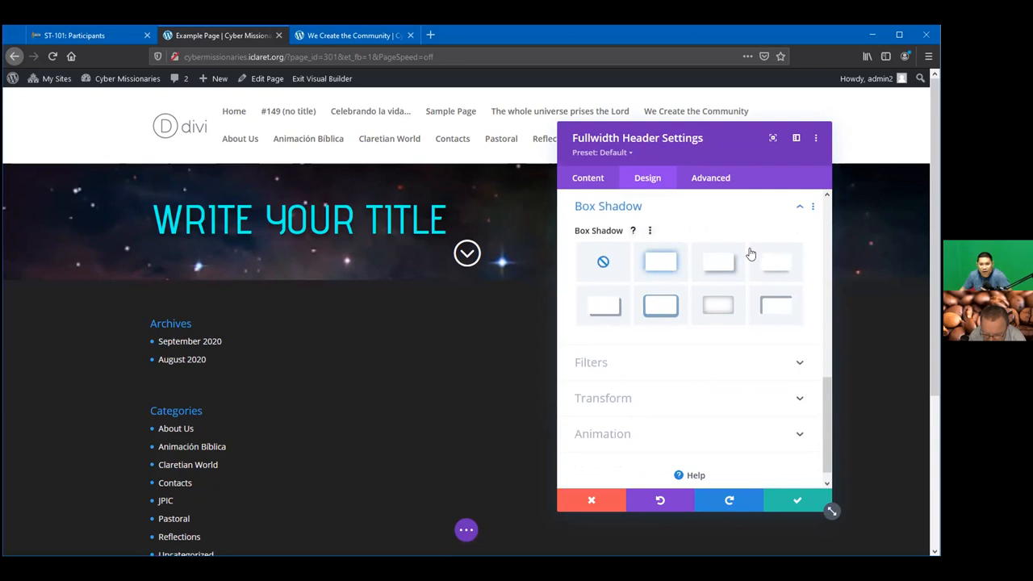
left_click(777, 266)
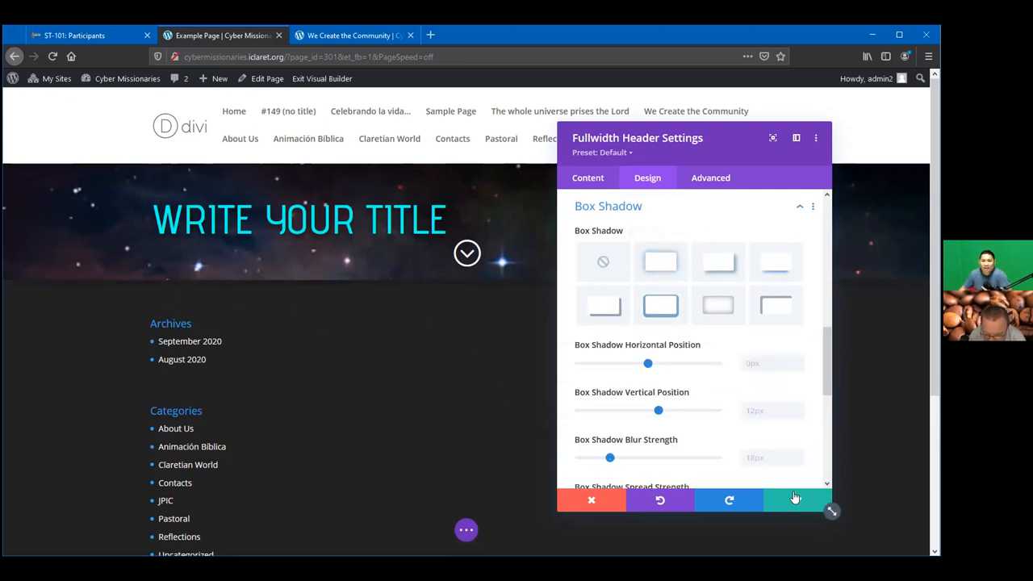
Step: Try the Fade, Slide and Bounce animation styles on the fullwidth header and look through the animation timing and repeat options
scroll(786, 480, "down", 5)
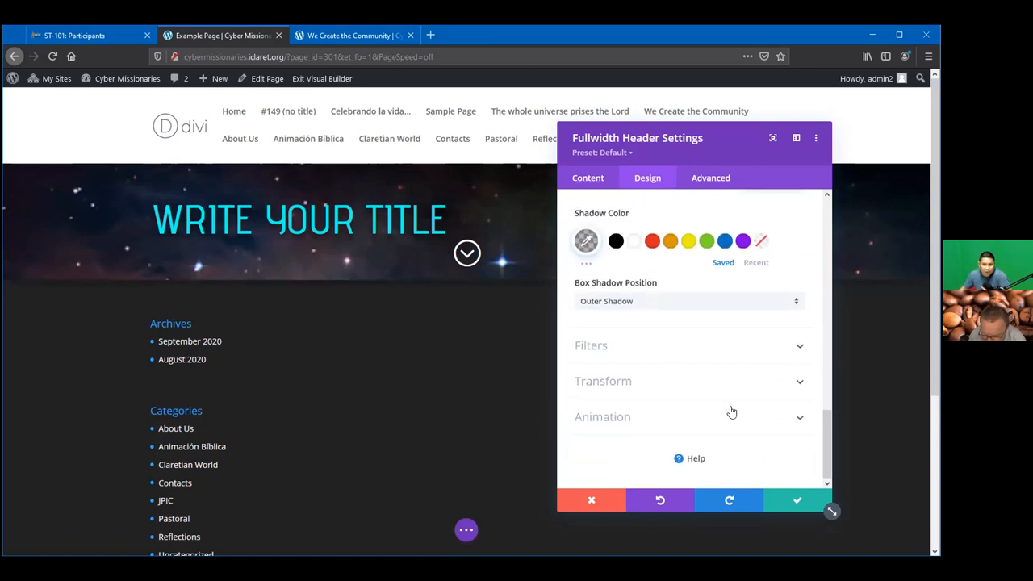
left_click(731, 413)
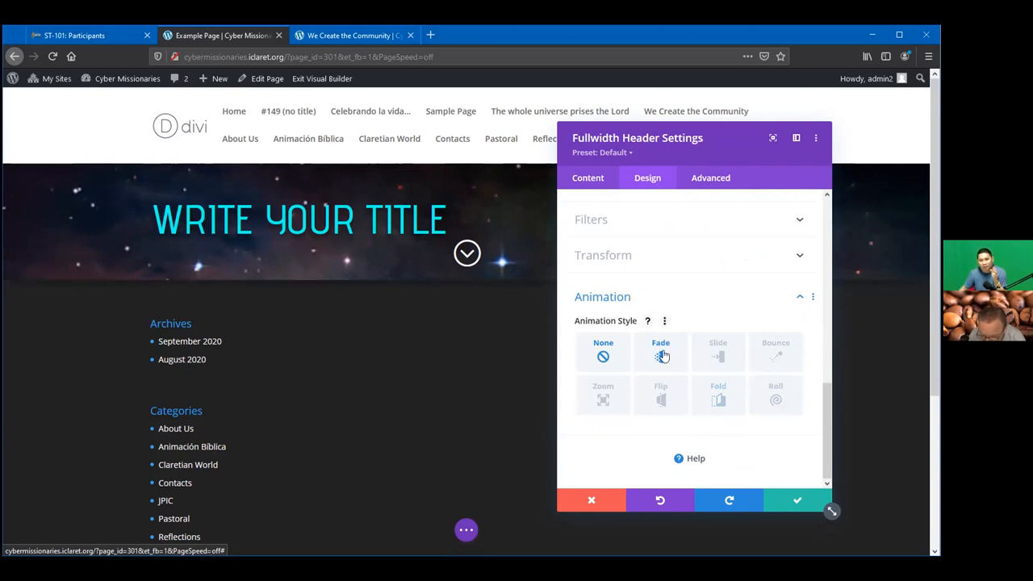
left_click(661, 355)
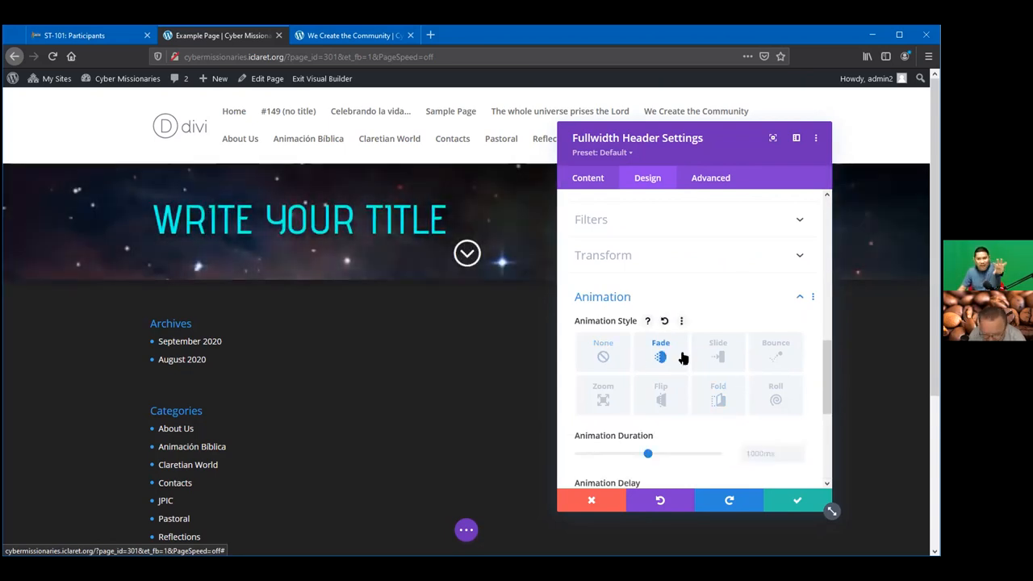
left_click(715, 358)
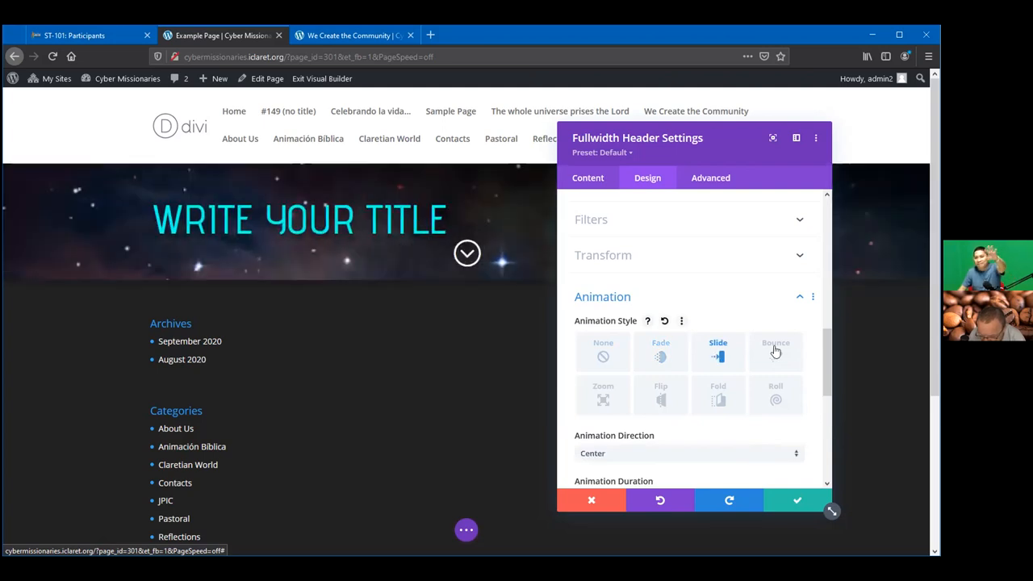
left_click(782, 353)
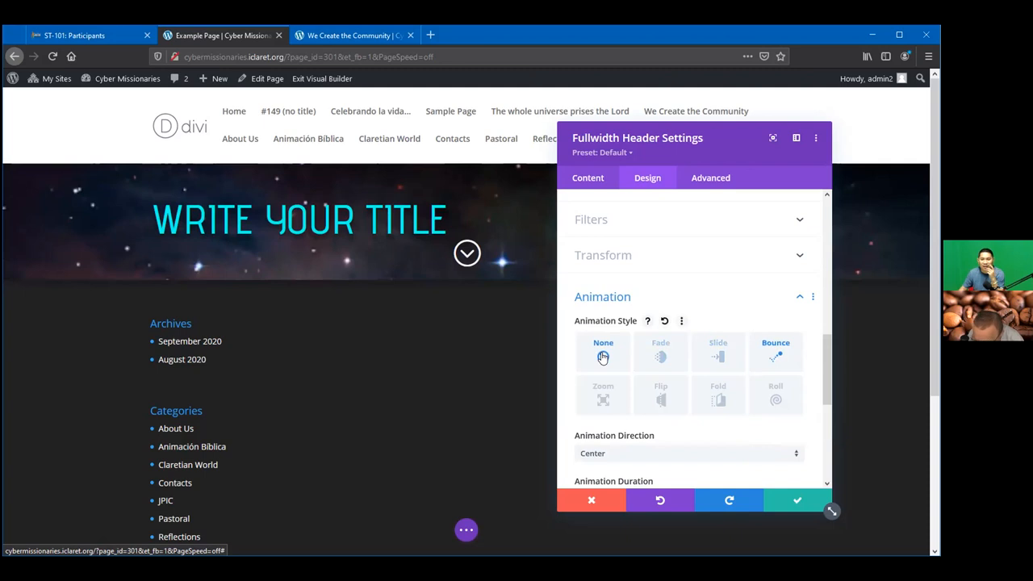
scroll(726, 419, "down", 5)
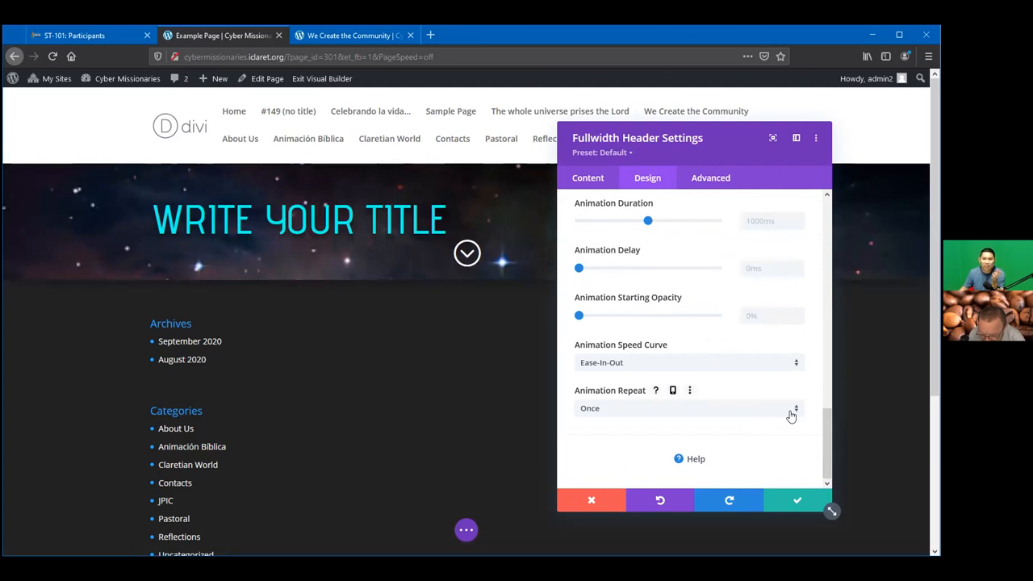
scroll(792, 416, "up", 5)
scroll(810, 390, "up", 1)
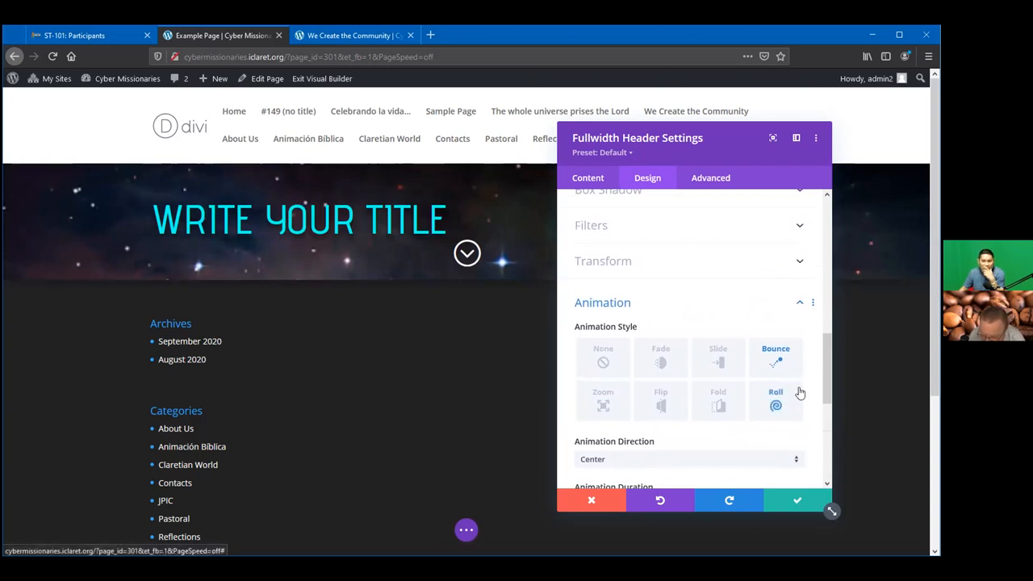
Step: Set the fullwidth header's animation style to Fade and save the module settings
left_click(603, 362)
left_click(658, 361)
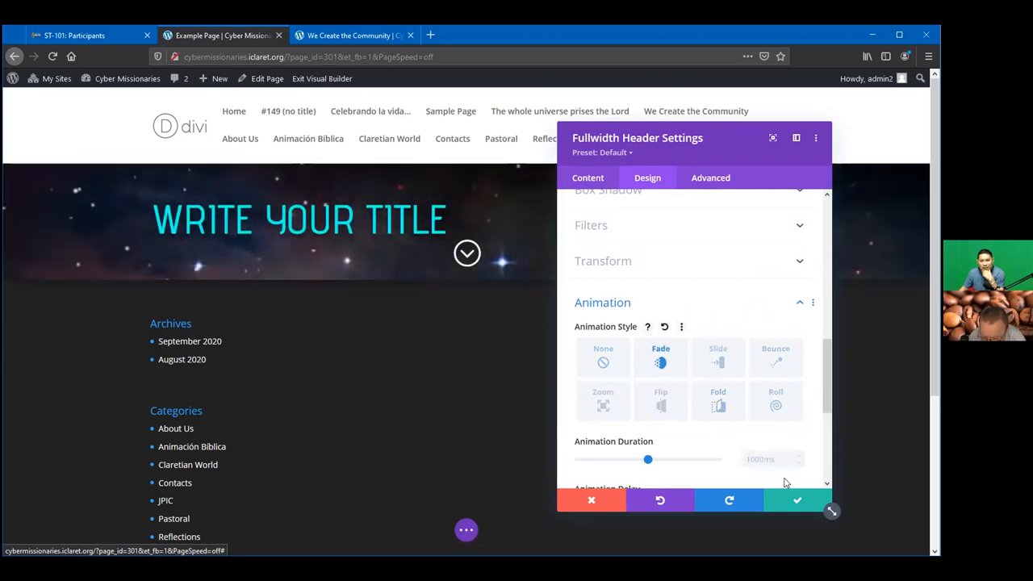
scroll(791, 436, "down", 5)
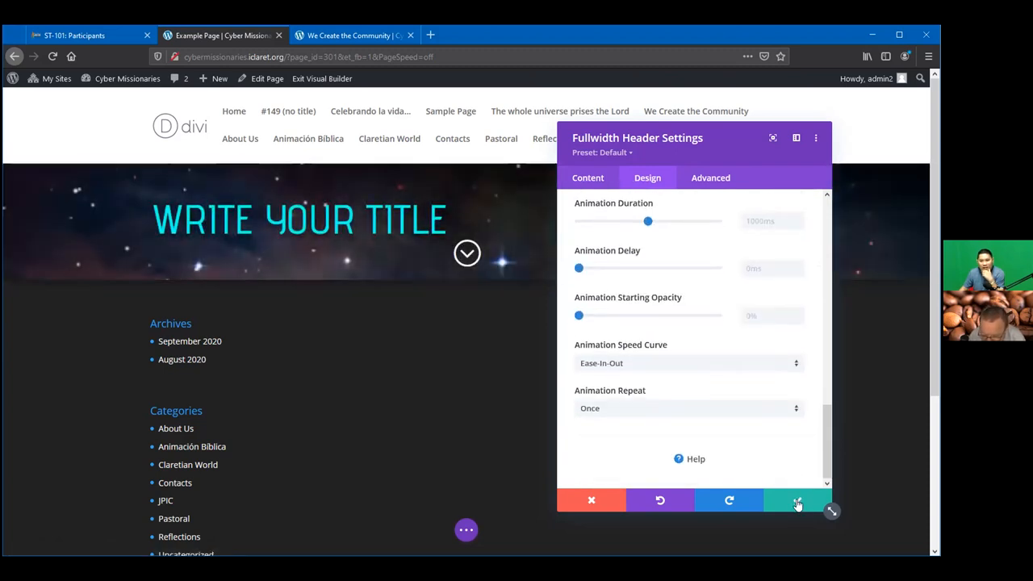
left_click(797, 502)
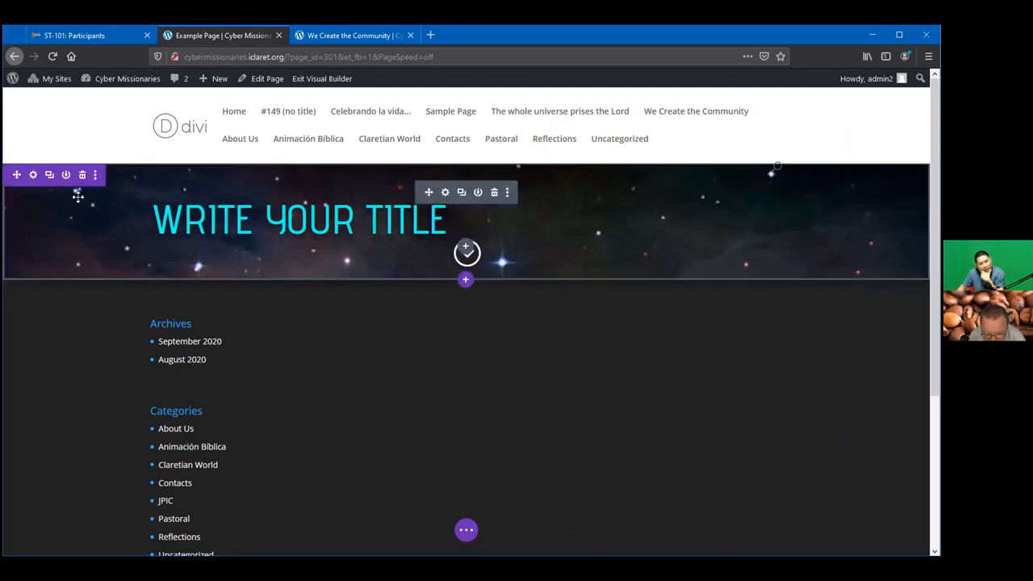
Step: Insert a regular section below the header with a row of four equal columns, without choosing a module yet
left_click(465, 281)
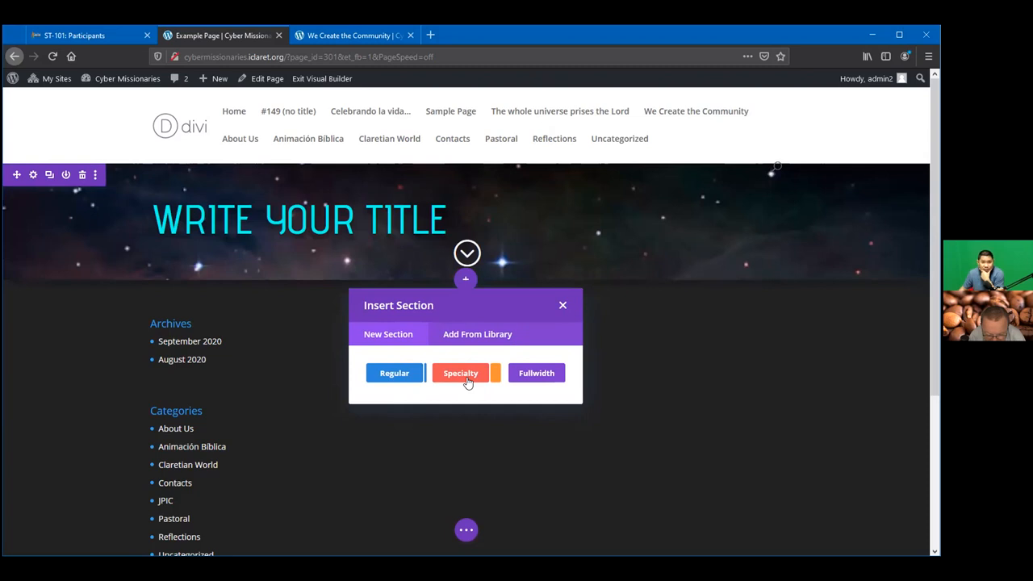
left_click(394, 374)
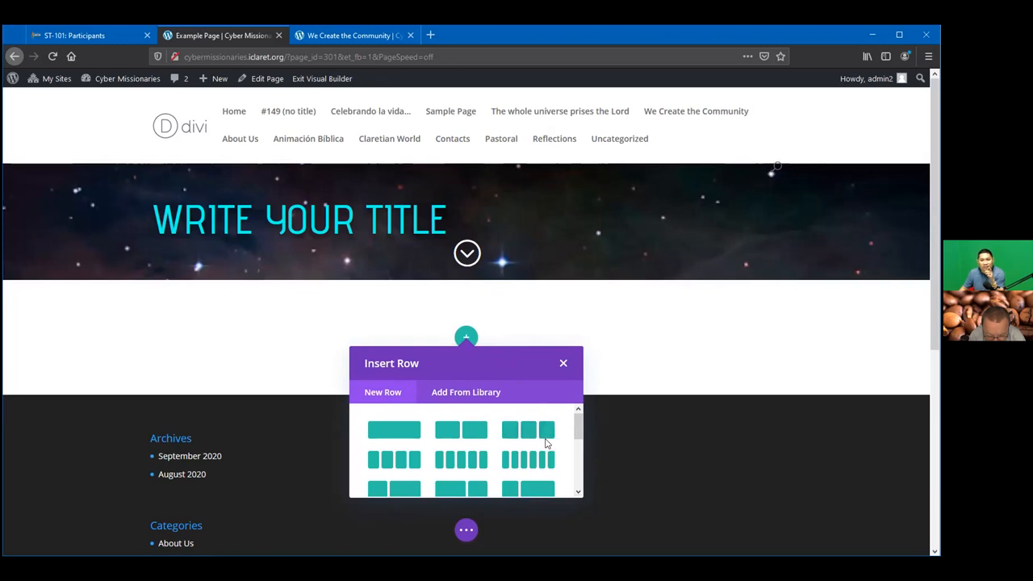
mouse_move(578, 428)
left_mouse_down()
mouse_move(587, 476)
mouse_move(584, 412)
mouse_move(579, 430)
mouse_move(579, 421)
left_mouse_up()
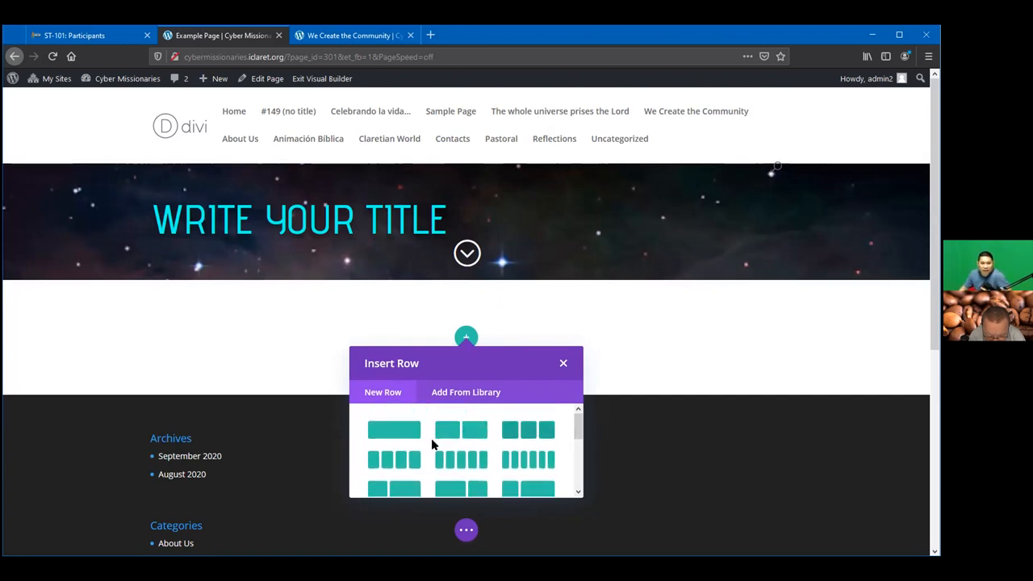
left_click(396, 458)
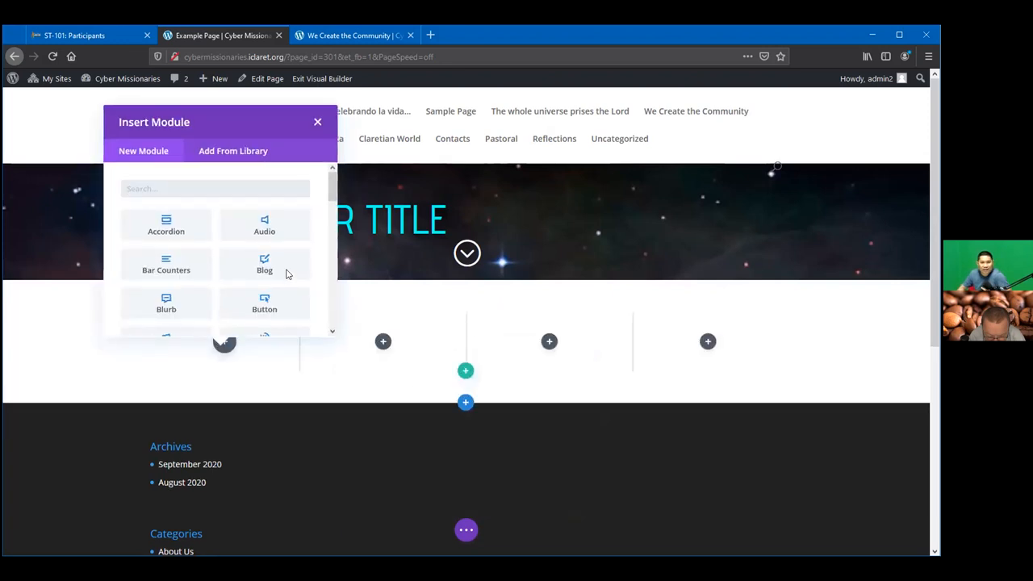
left_click(317, 122)
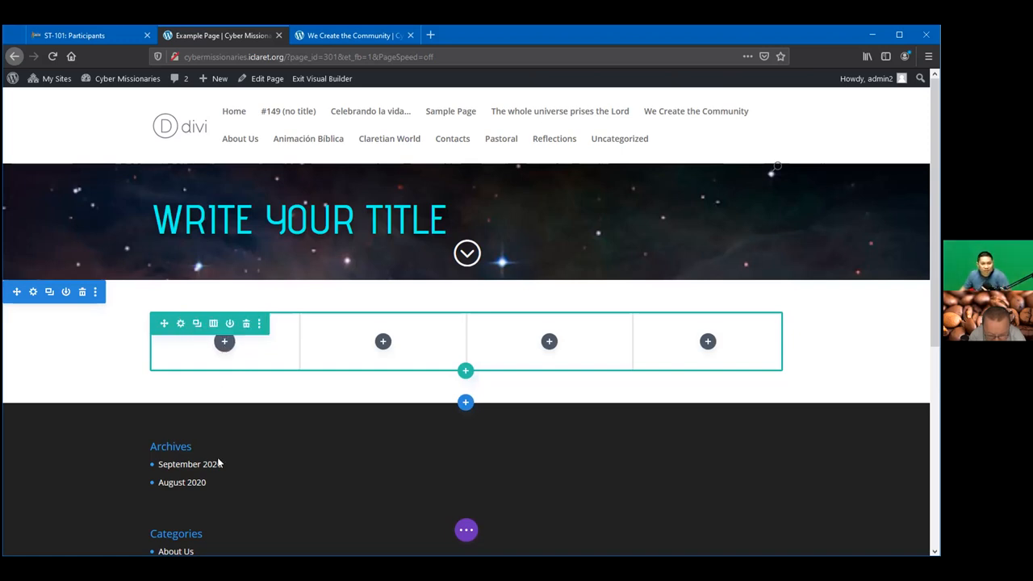
Step: Add an Accordion module to the first column of the new row
left_click(225, 343)
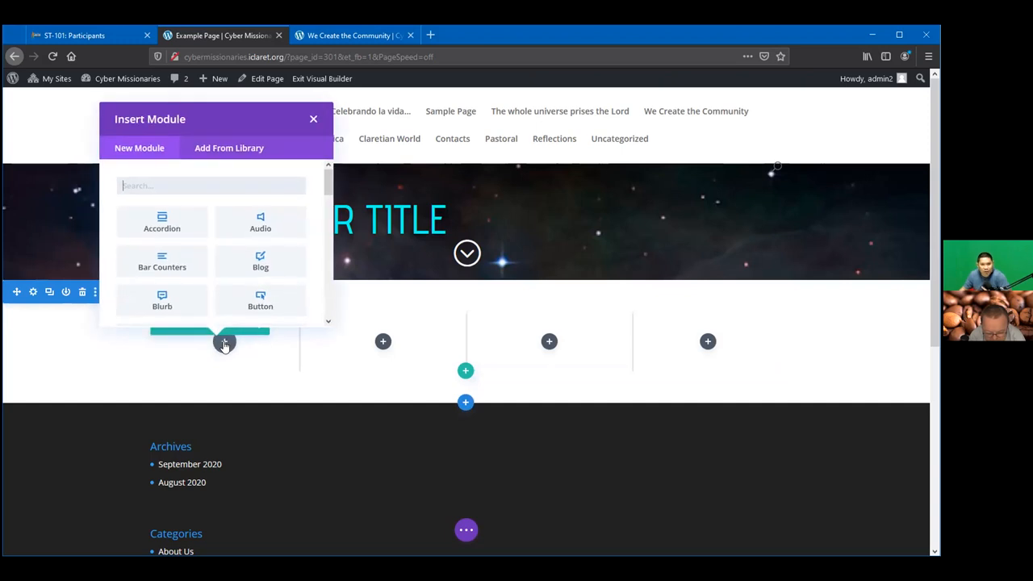
mouse_move(328, 181)
left_mouse_down()
mouse_move(340, 293)
mouse_move(329, 168)
left_mouse_up()
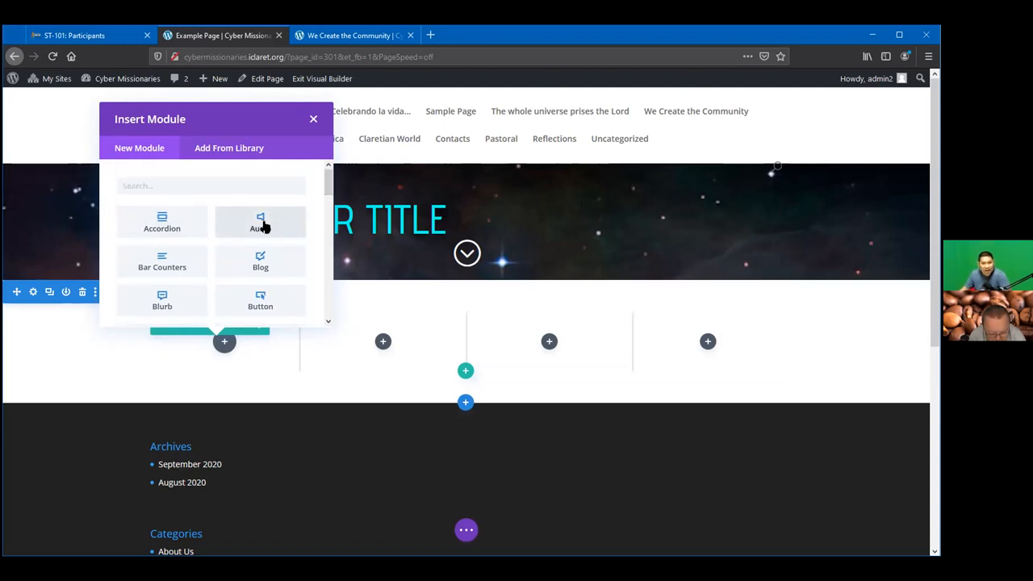
left_click_drag(328, 180, 328, 185)
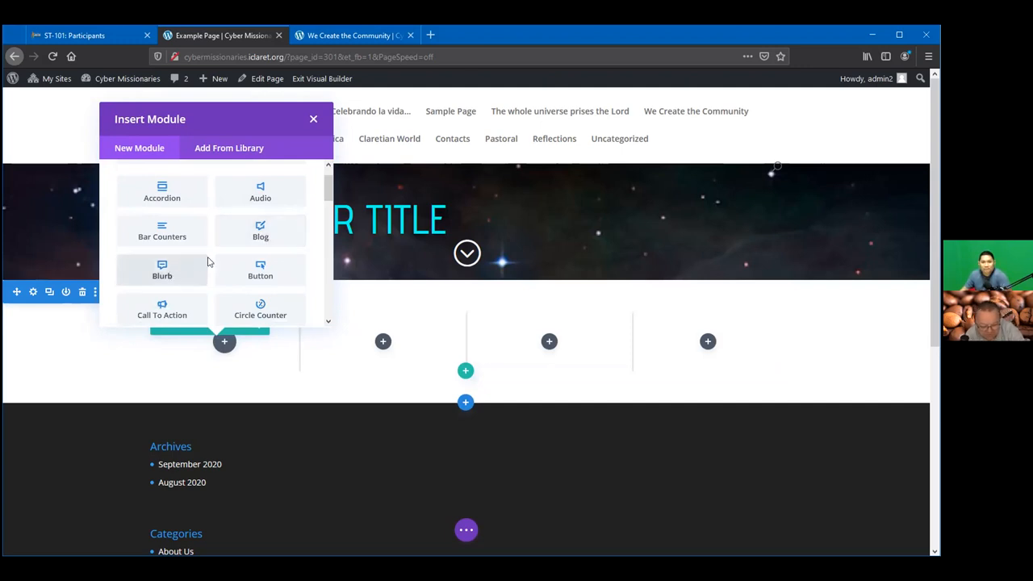
scroll(206, 262, "up", 1)
left_click(163, 222)
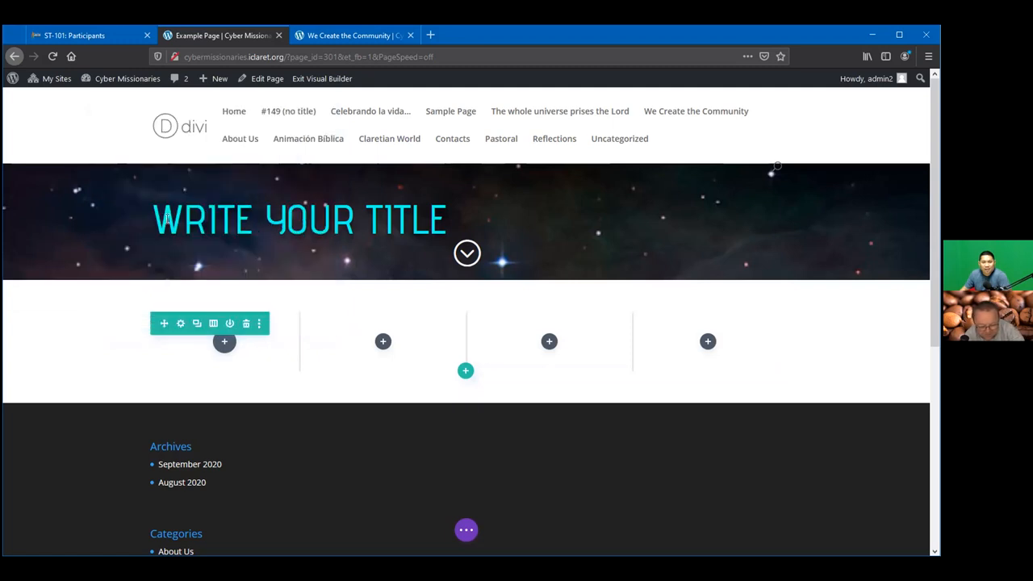
Step: Preview the accordion on the page by expanding its second item and then its first item again
scroll(214, 422, "down", 5)
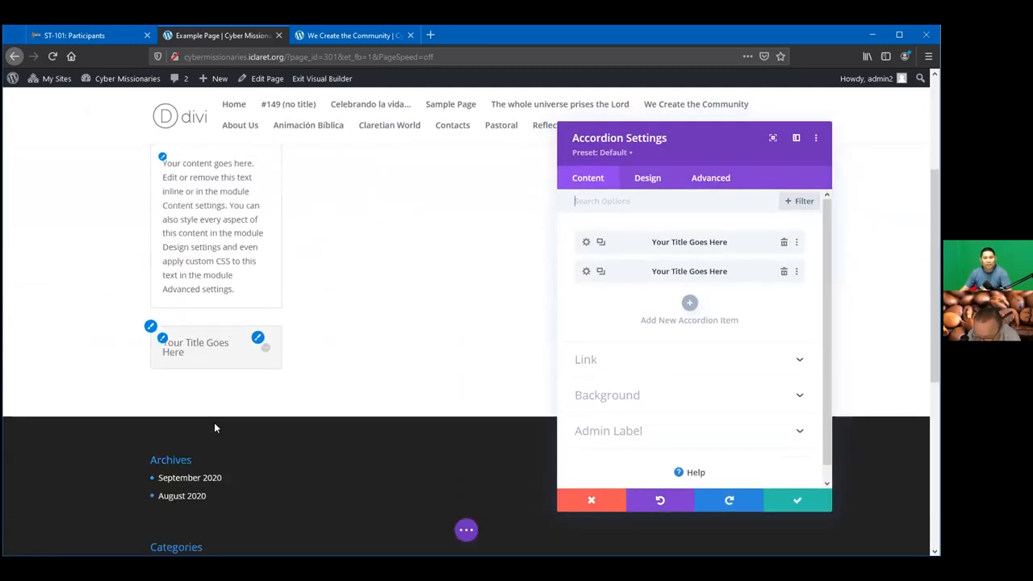
scroll(214, 422, "up", 4)
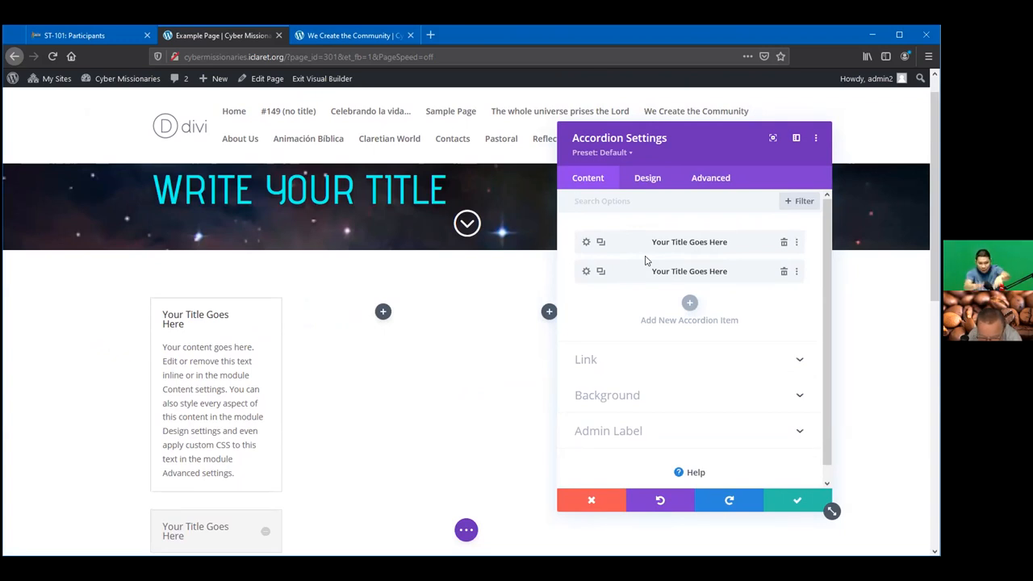
scroll(278, 508, "down", 2)
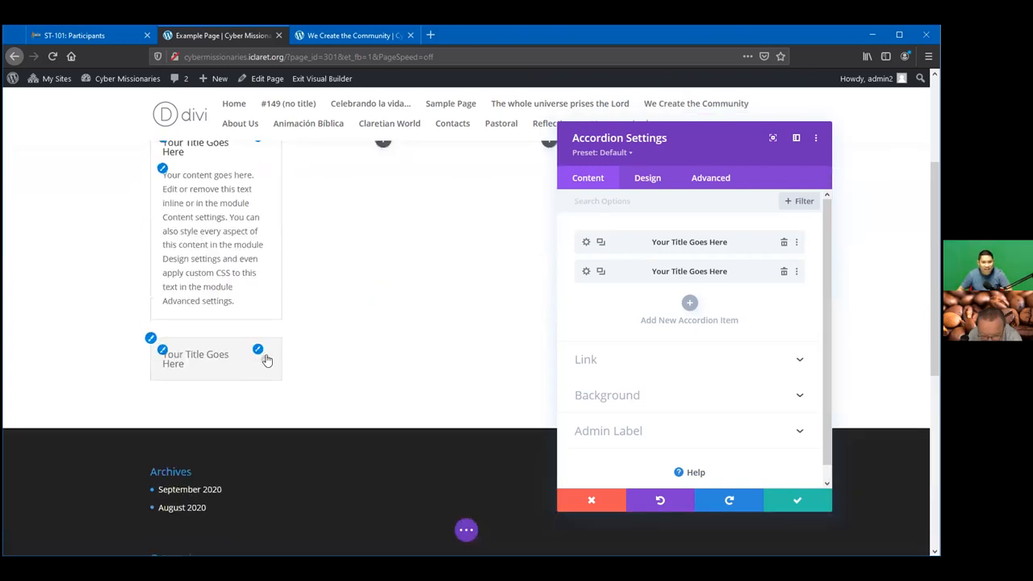
left_click(265, 360)
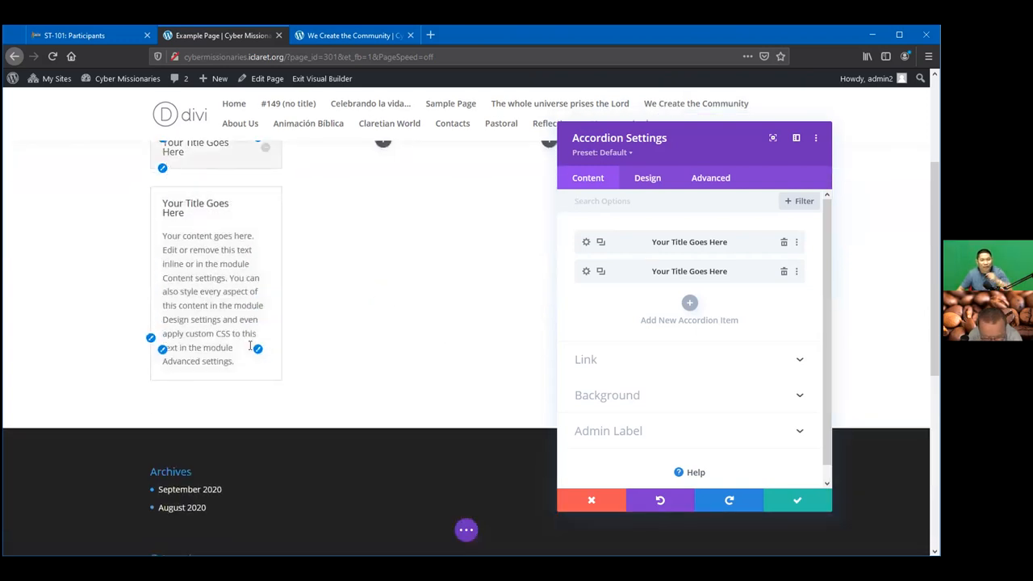
scroll(249, 345, "up", 2)
scroll(252, 372, "down", 1)
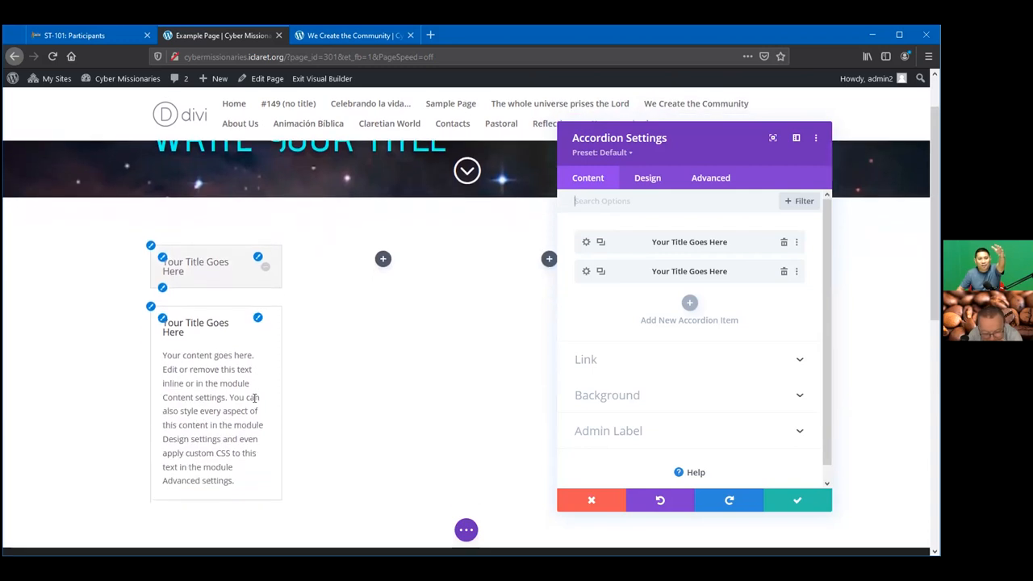
left_click(265, 267)
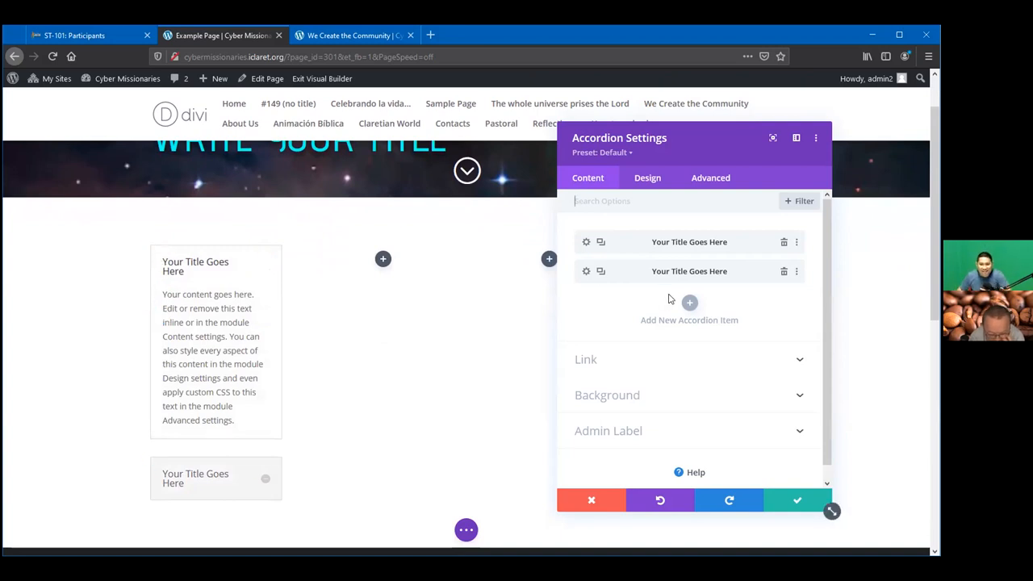
Step: Open the first accordion item's settings and select its title text for replacement
left_click(587, 242)
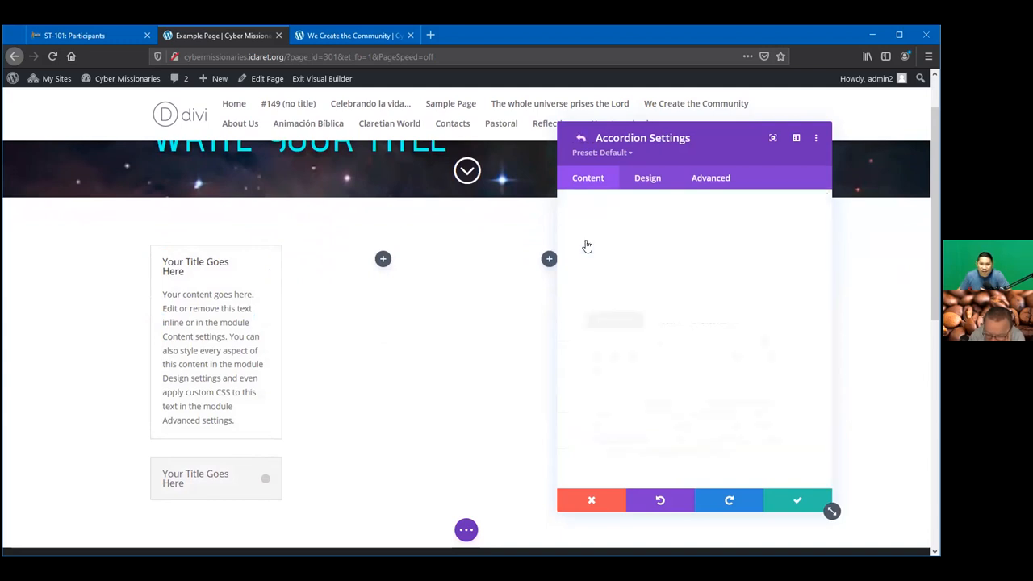
left_click_drag(674, 269, 554, 269)
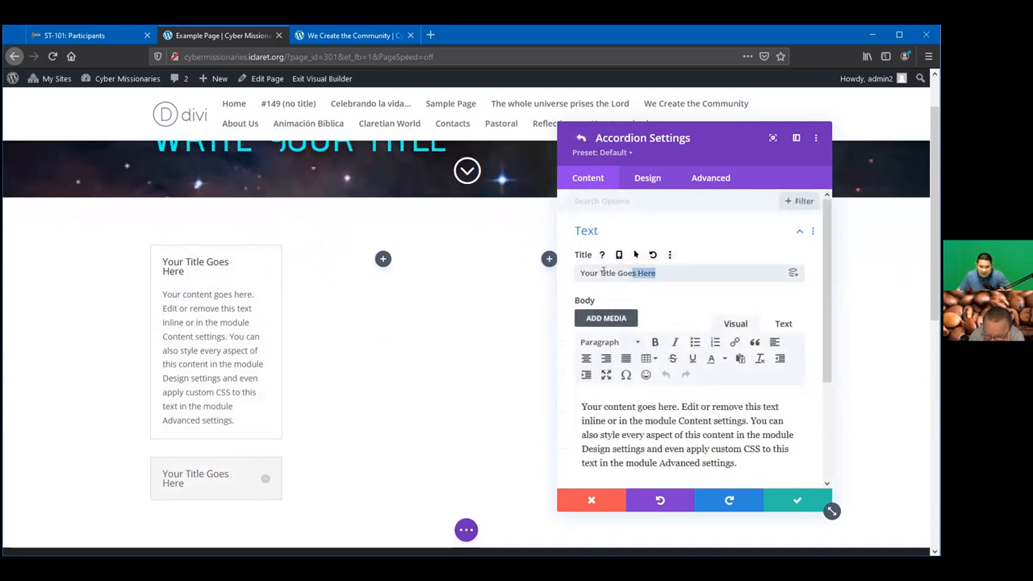
Step: Title the first accordion item "Acordion n1"
type("Acordion n1")
scroll(654, 345, "down", 2)
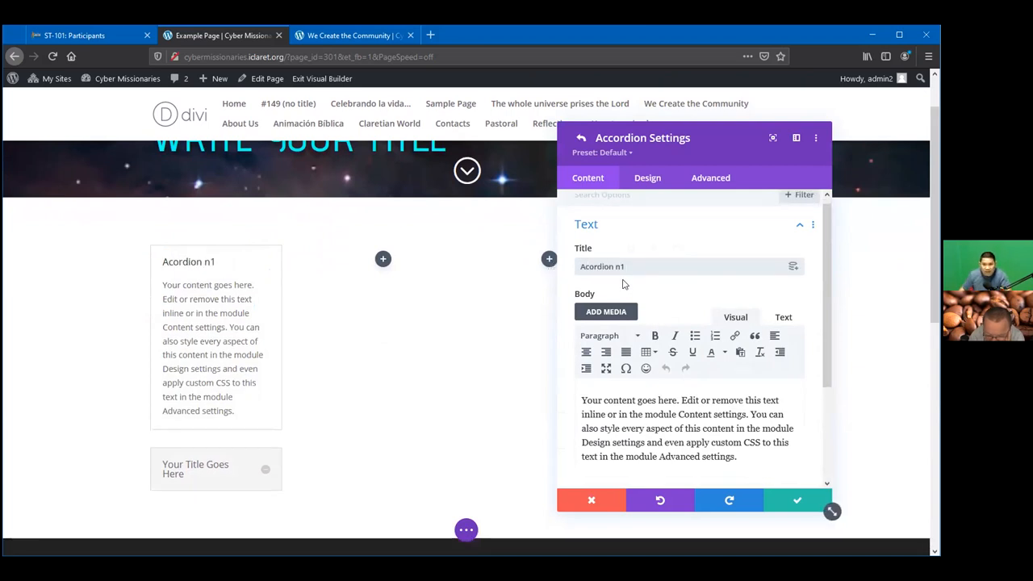
scroll(721, 420, "down", 2)
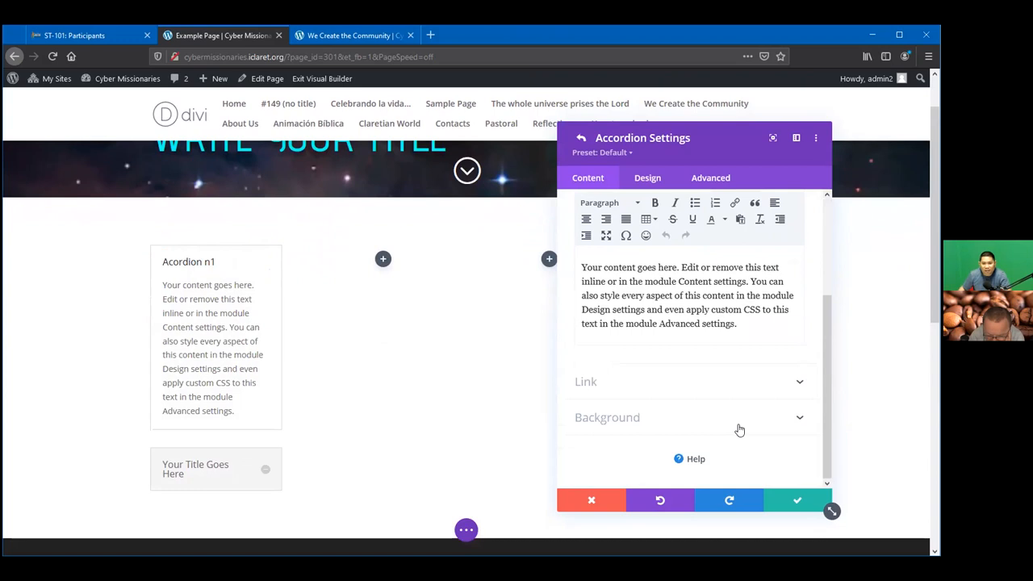
Step: Review the design options available for the first accordion item and return to its content settings
left_click(648, 177)
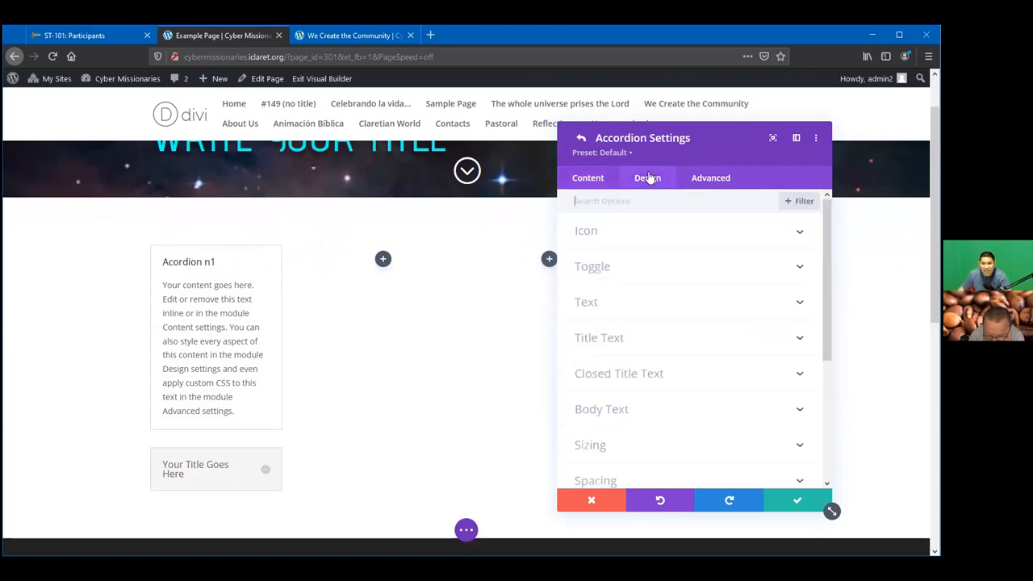
scroll(653, 387, "down", 3)
scroll(658, 387, "up", 1)
scroll(658, 388, "down", 1)
scroll(652, 373, "up", 2)
scroll(652, 341, "down", 1)
scroll(652, 342, "up", 2)
left_click(589, 178)
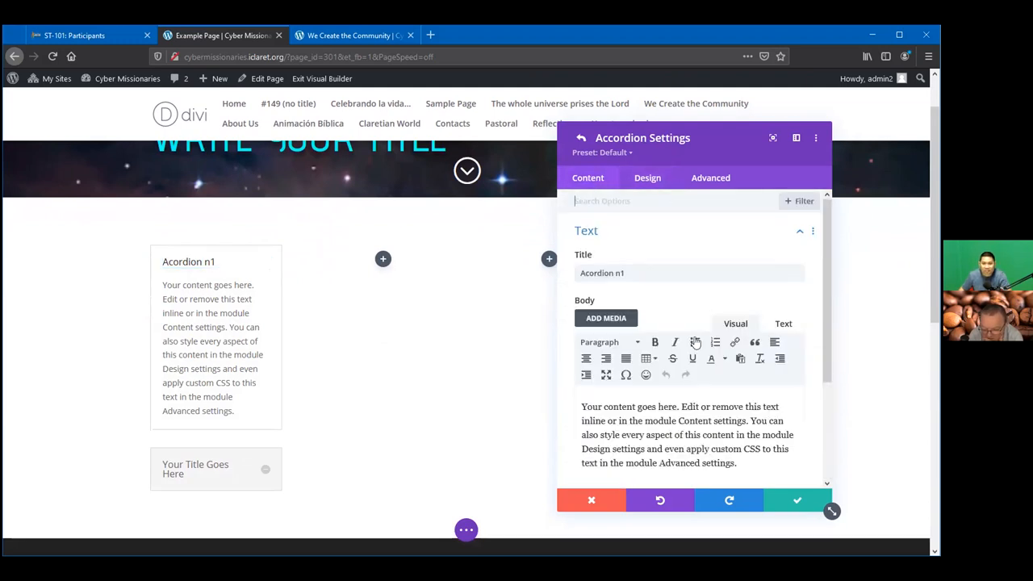
Step: Save the accordion item and the accordion module's settings
scroll(761, 301, "down", 2)
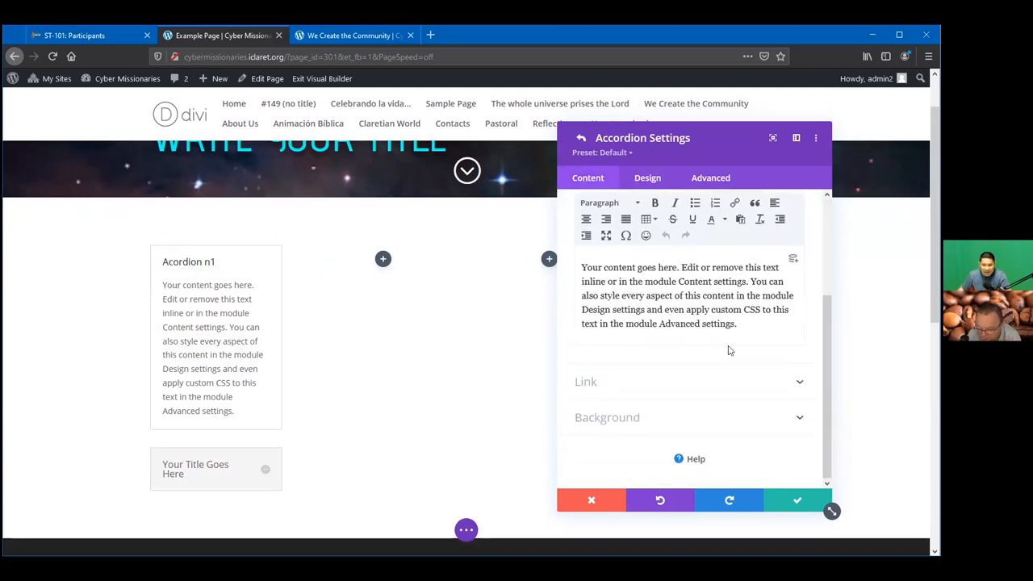
left_click(794, 502)
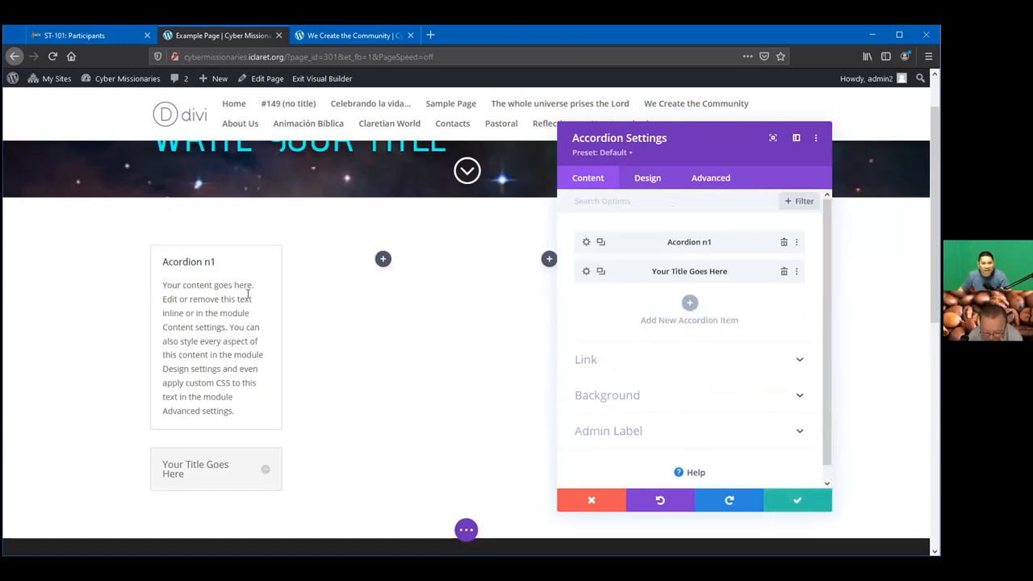
left_click(798, 500)
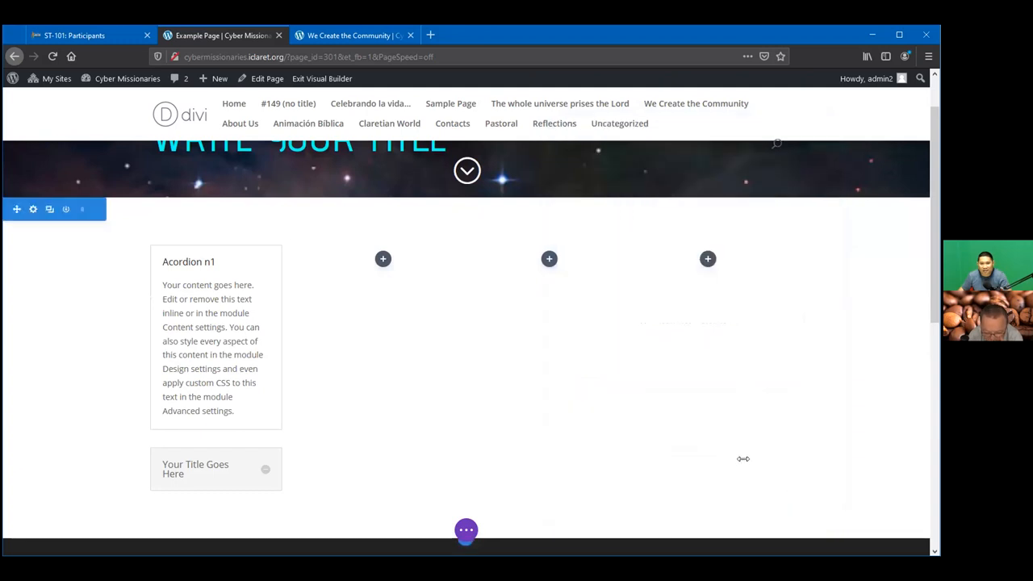
Step: Insert a Blurb module in the row's second column and set its image to travel-landscape-03.jpg from the media library
left_click(382, 260)
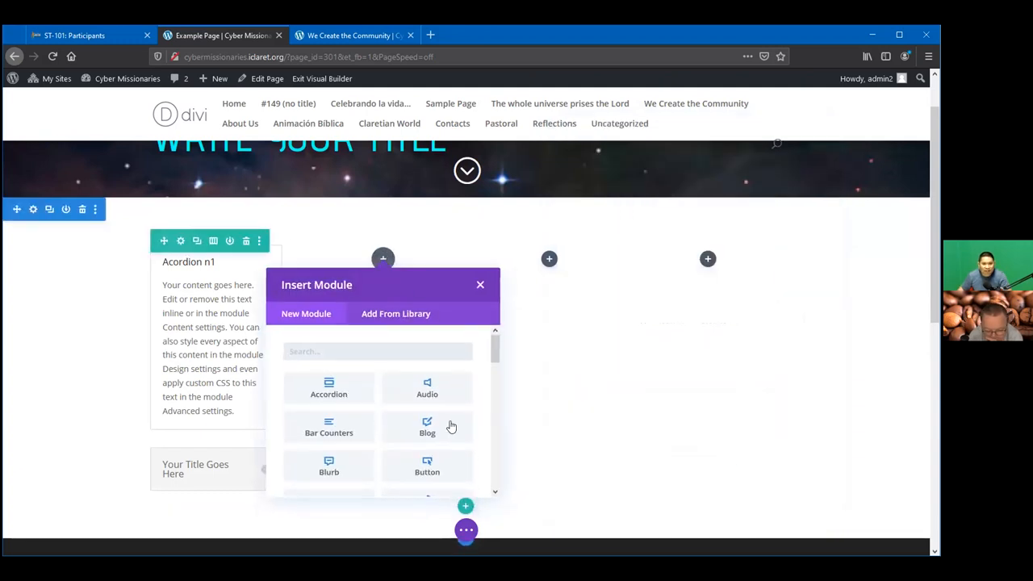
left_click(329, 465)
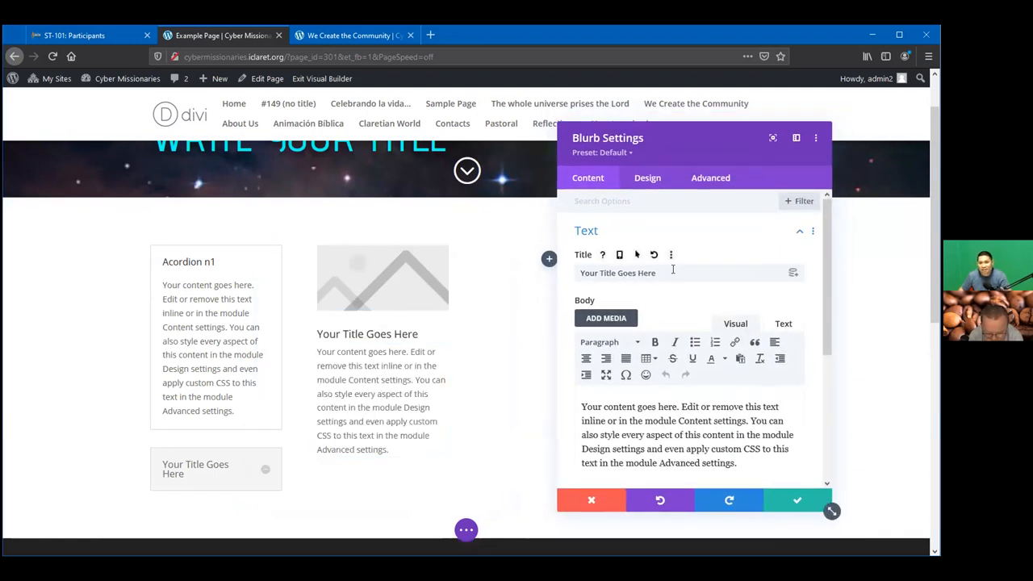
scroll(703, 371, "down", 3)
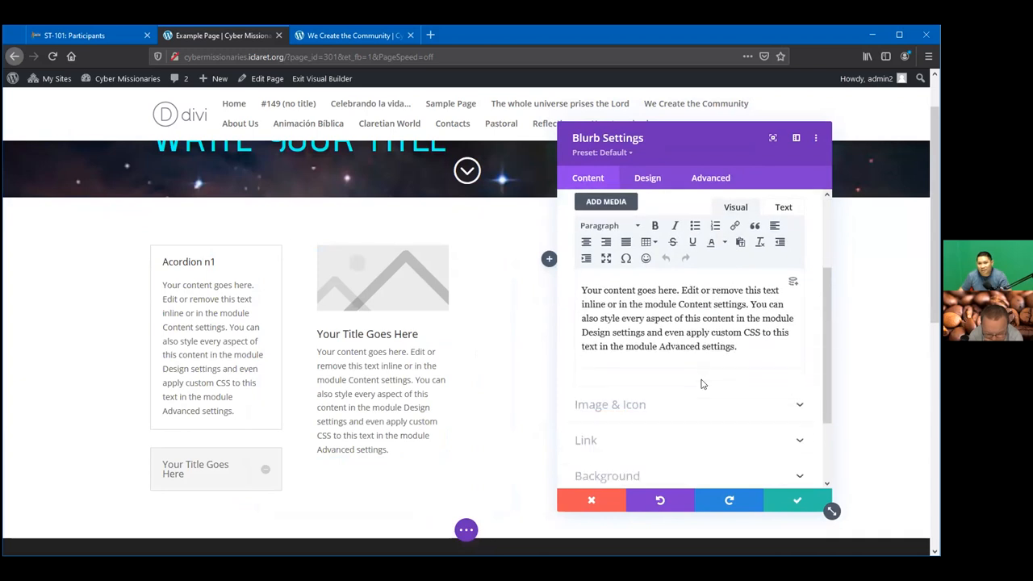
scroll(694, 331, "down", 2)
left_click(705, 341)
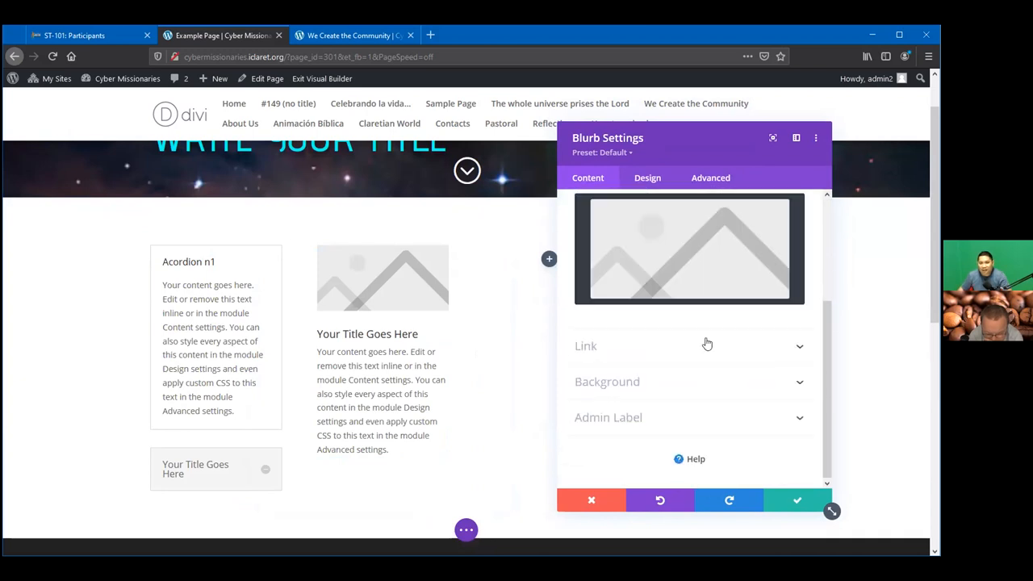
left_click(693, 336)
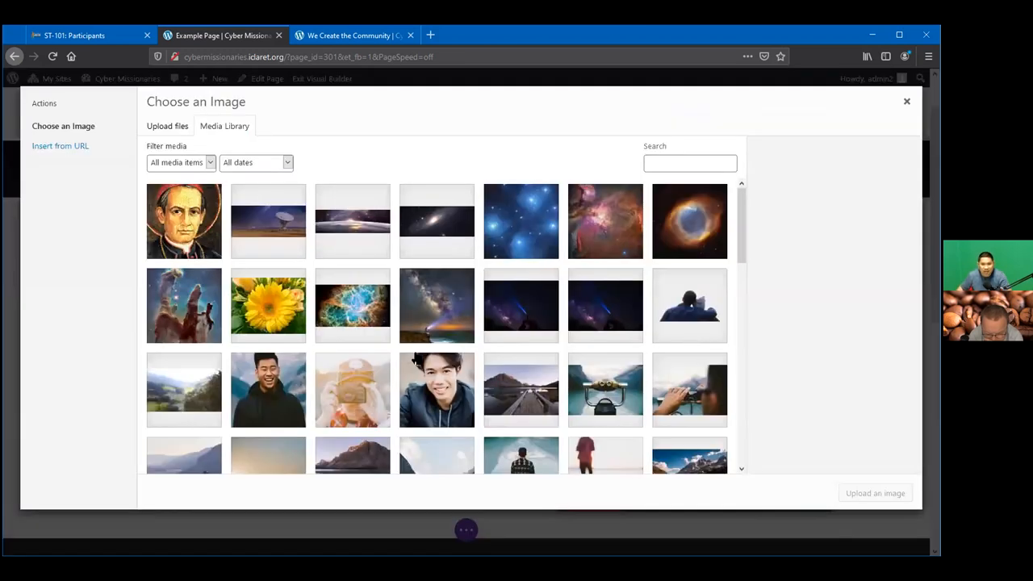
scroll(415, 358, "down", 2)
left_click(607, 295)
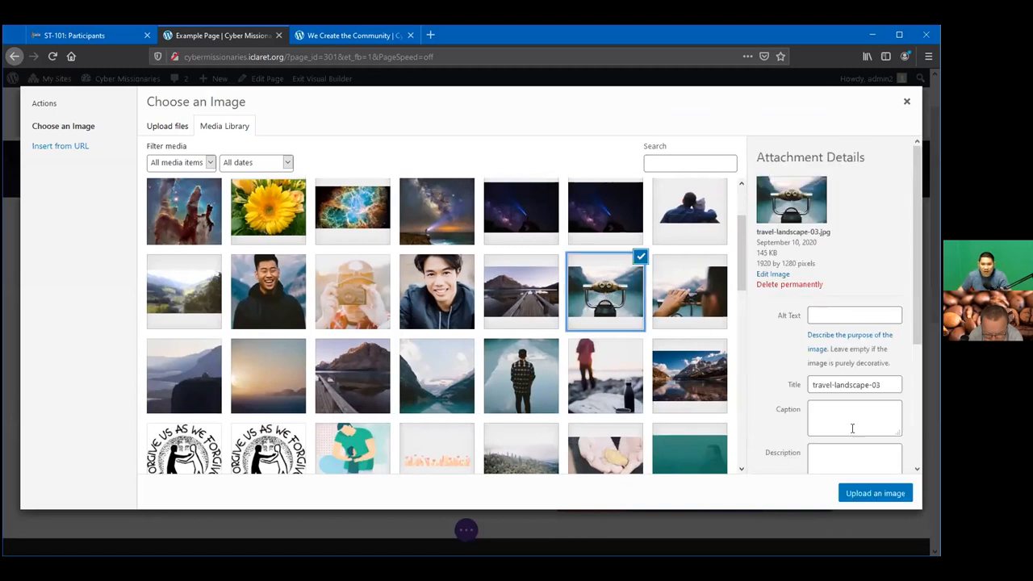
left_click(876, 493)
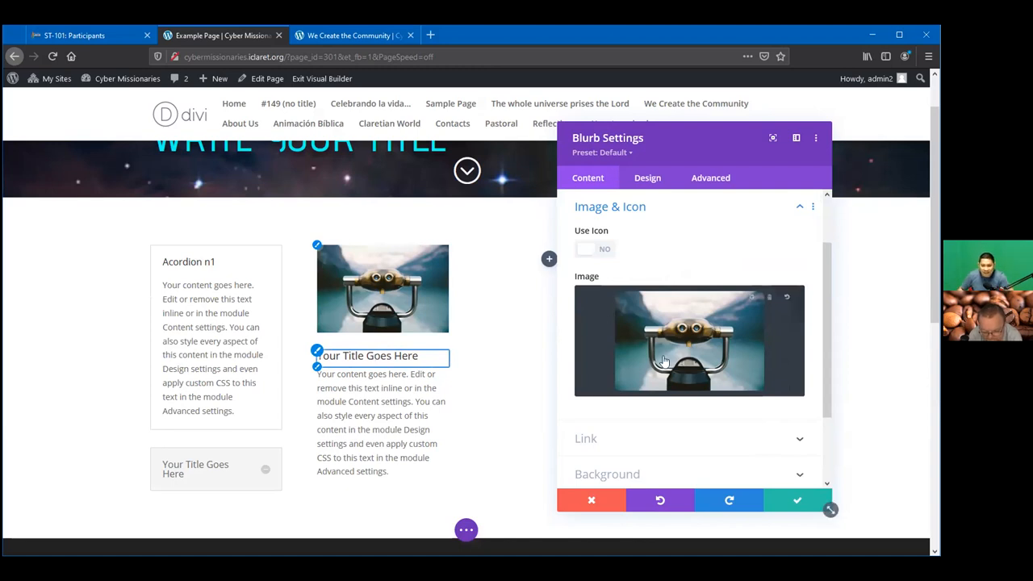
Step: Link the blurb's title to the page "The whole universe prises the Lord"
left_click(705, 443)
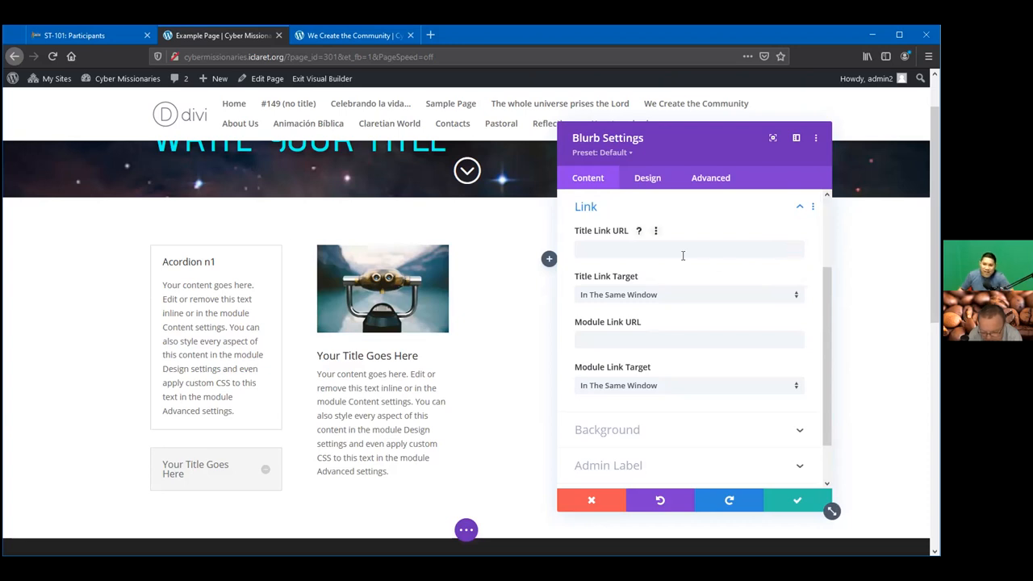
left_click(793, 249)
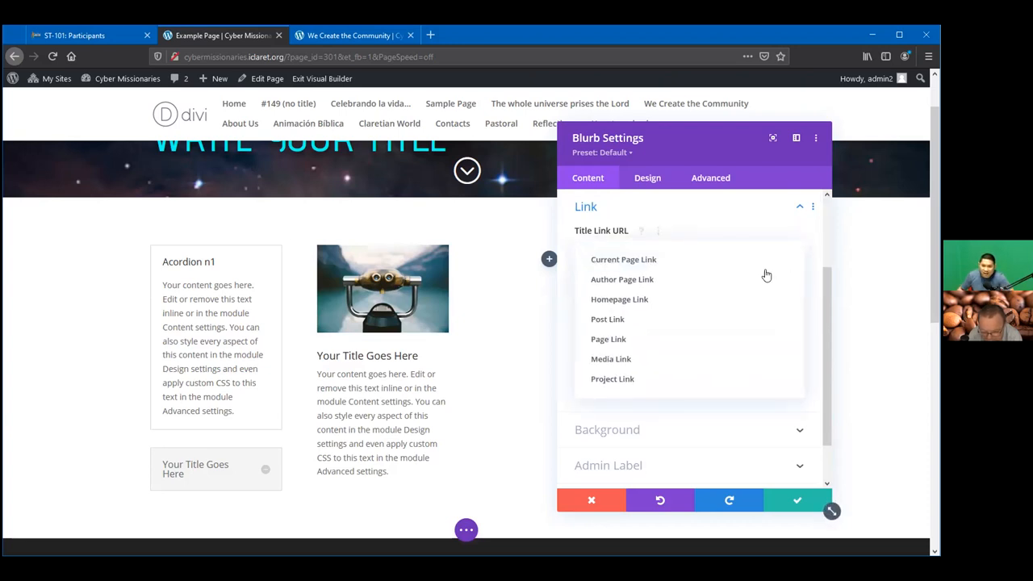
left_click(634, 346)
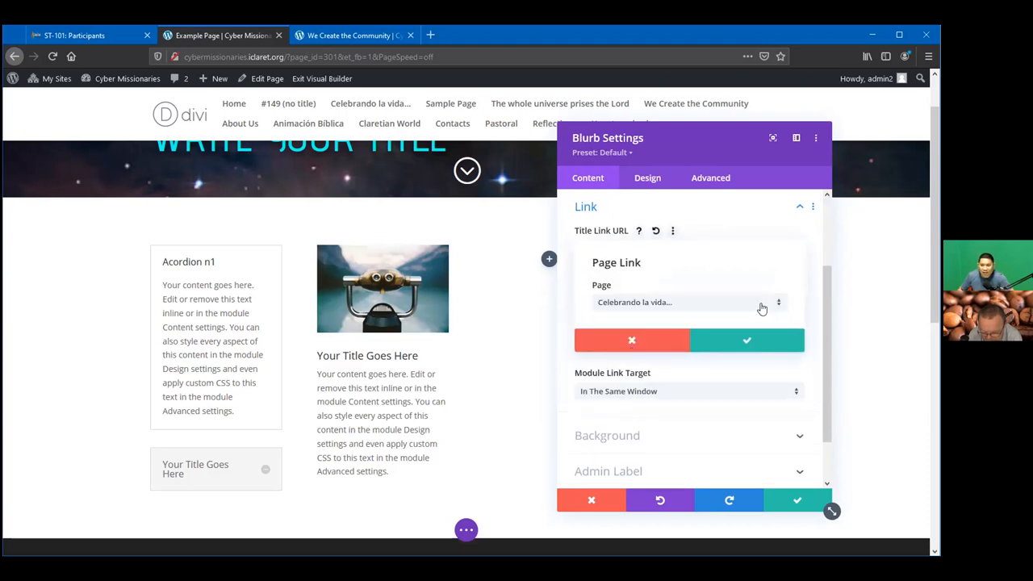
left_click(762, 307)
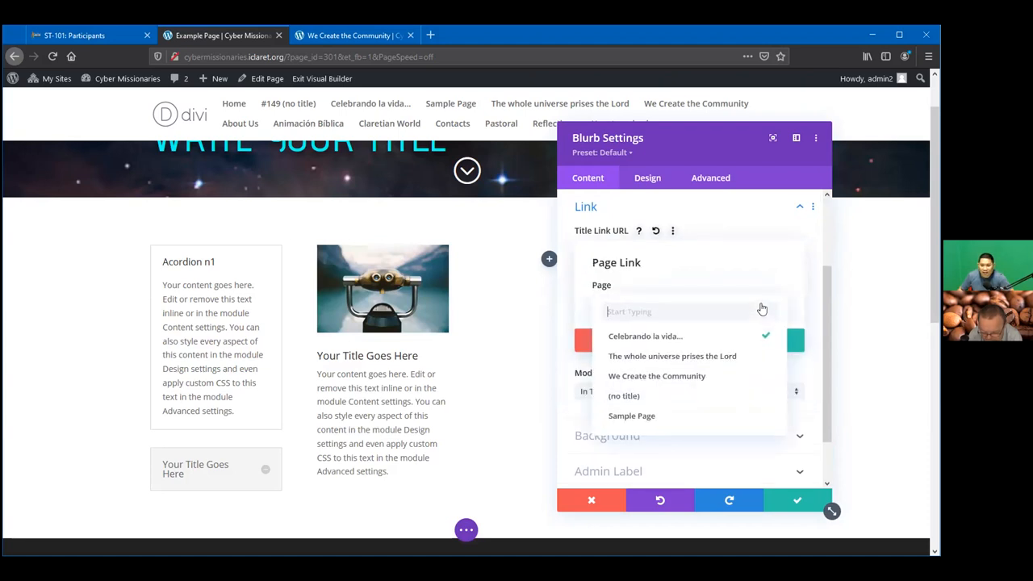
left_click(684, 355)
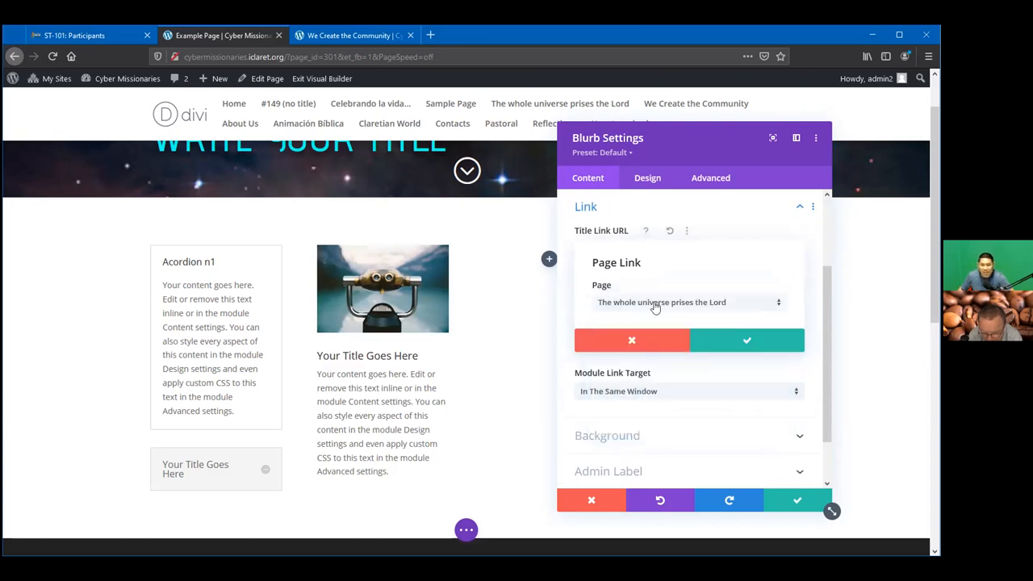
left_click(745, 342)
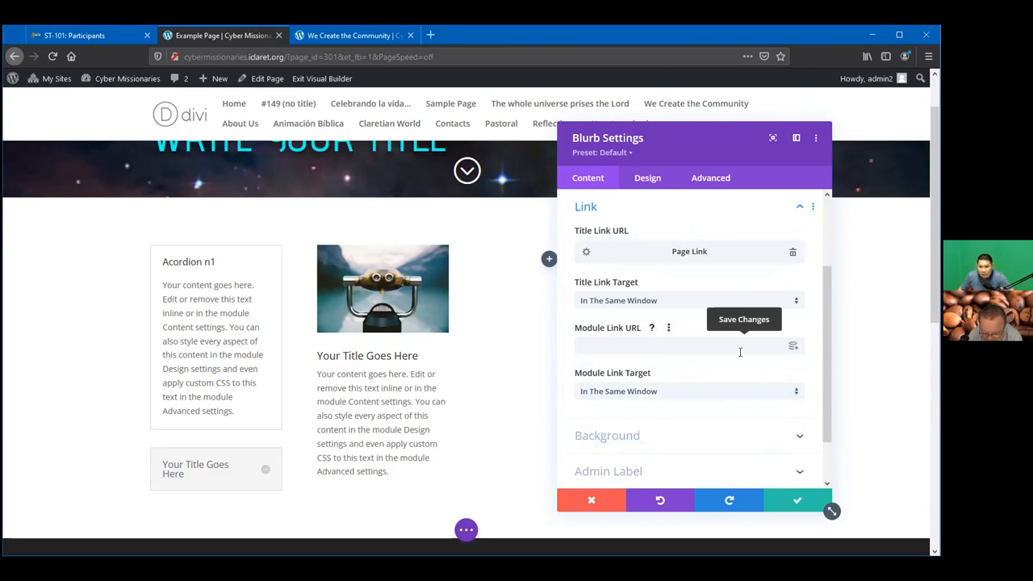
Step: Link the whole blurb module to the page "The whole universe prises the Lord"
left_click(793, 346)
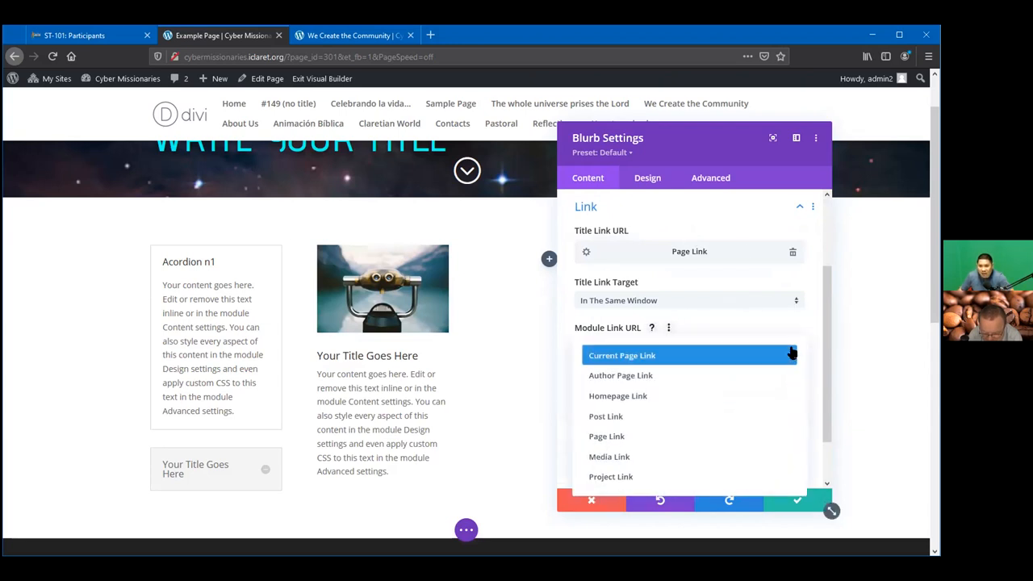
left_click(622, 438)
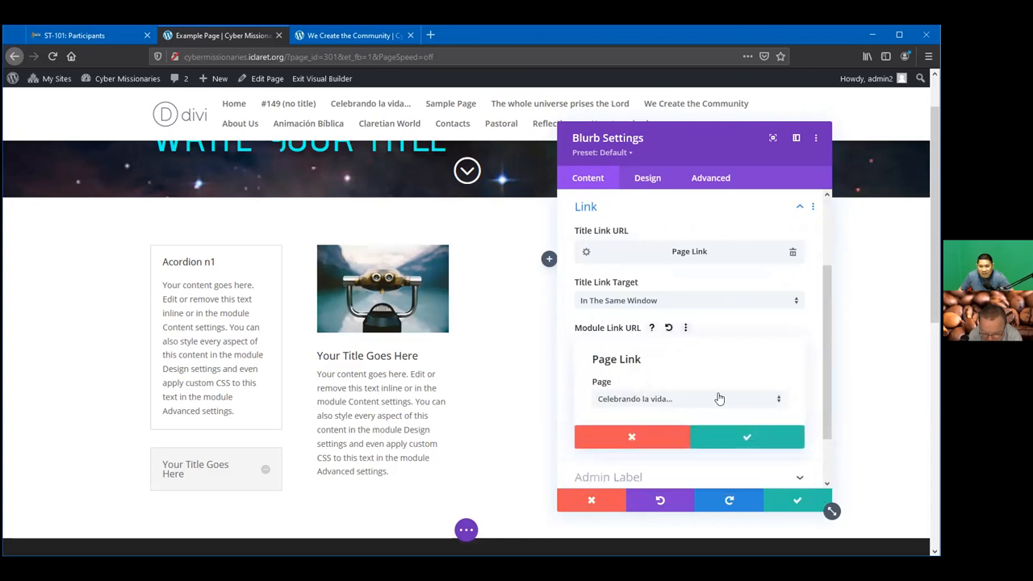
left_click(768, 398)
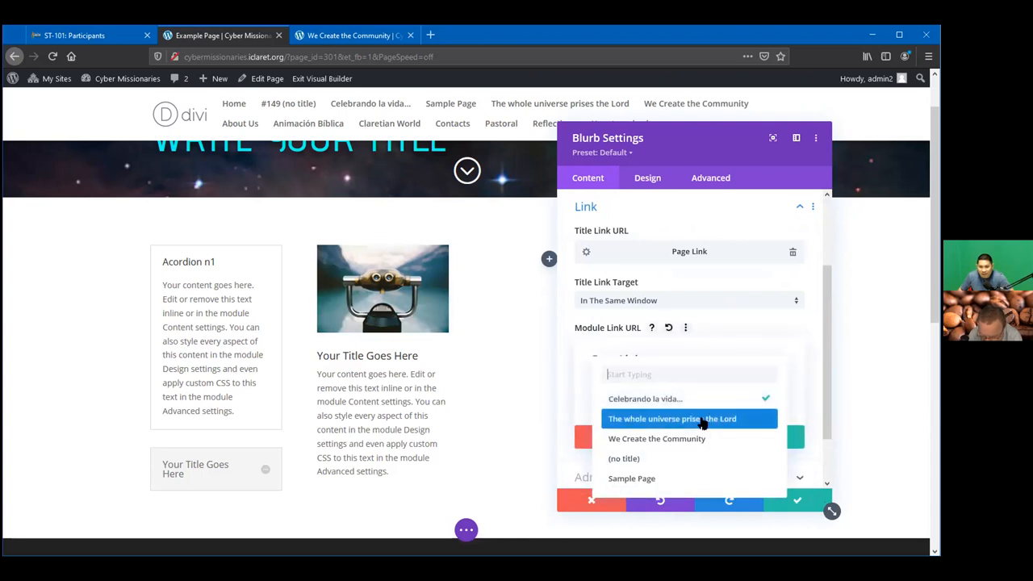
left_click(695, 418)
left_click(738, 439)
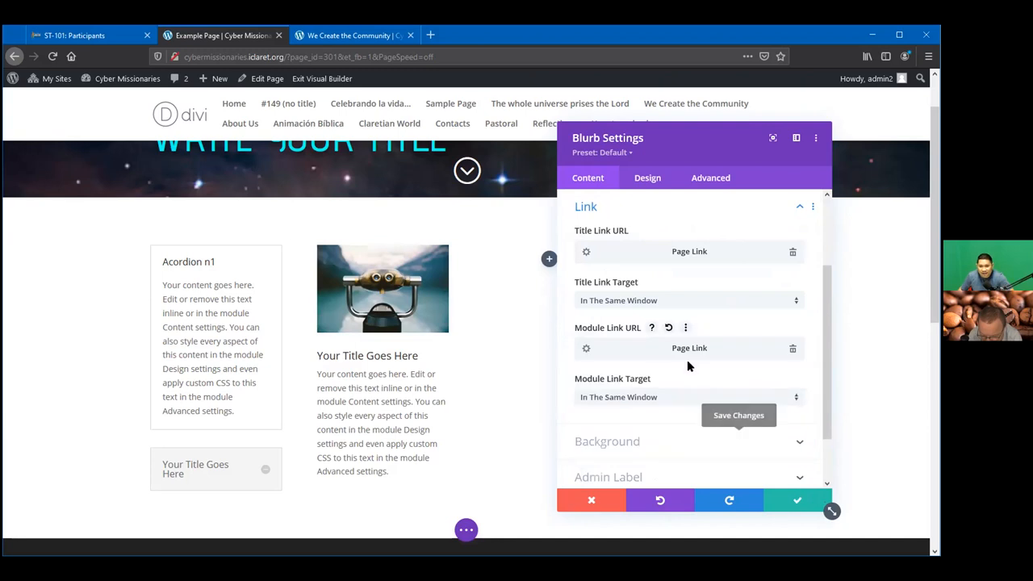
Step: Give the blurb's image the third box shadow preset, a soft shadow offset down and to the right
scroll(658, 400, "down", 1)
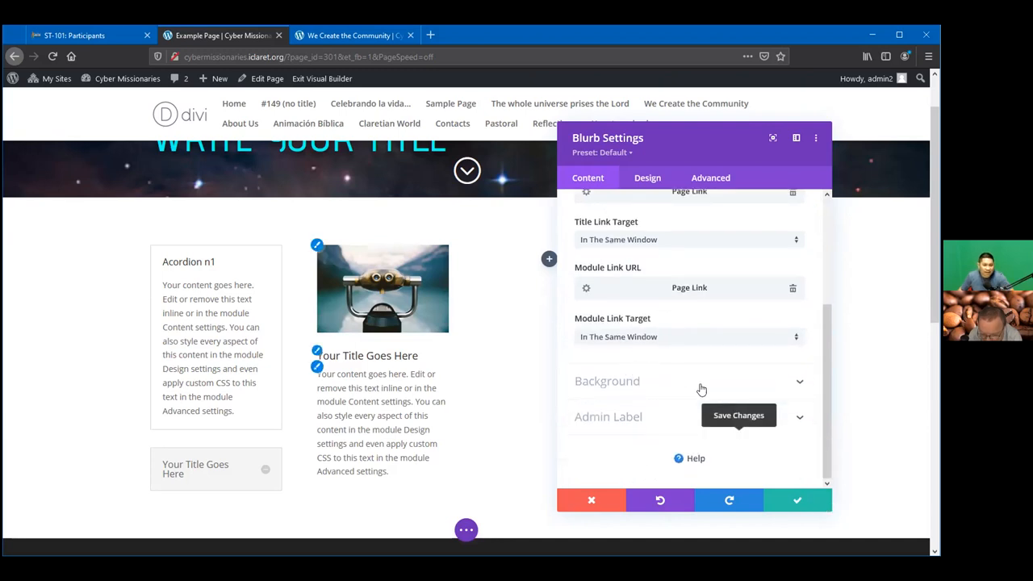
scroll(710, 339, "up", 2)
left_click(647, 179)
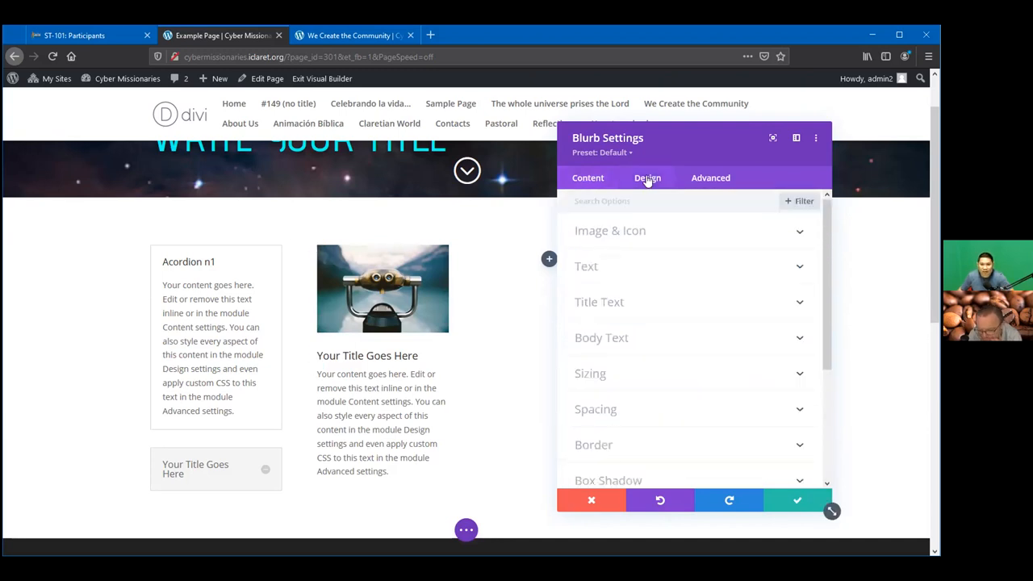
left_click(796, 235)
scroll(758, 371, "down", 6)
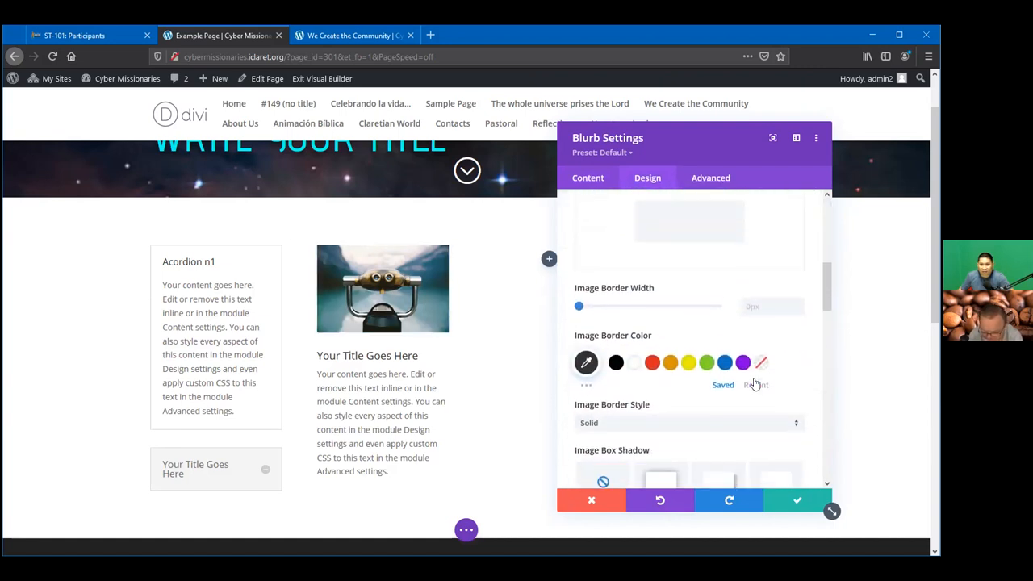
scroll(752, 386, "down", 2)
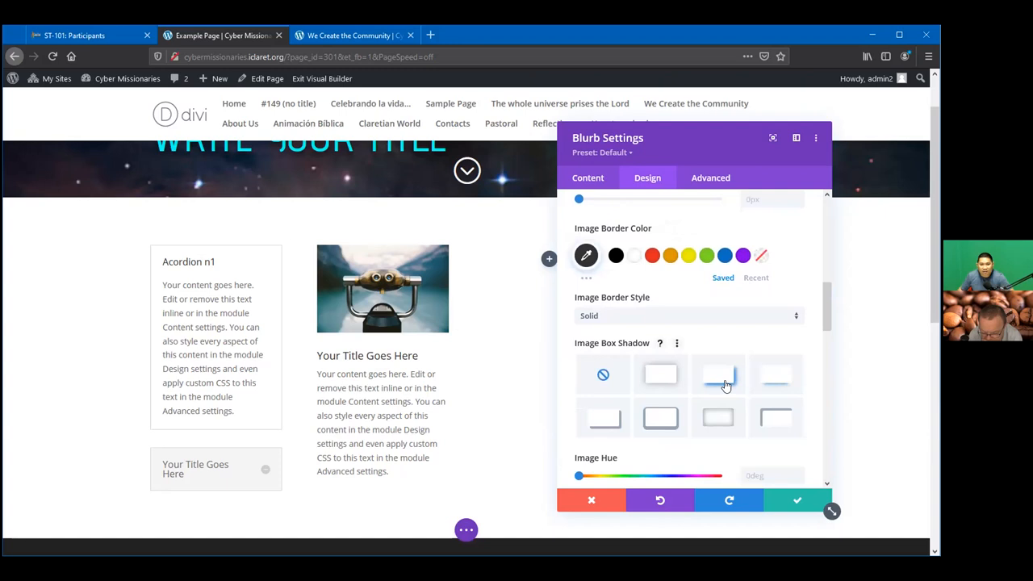
left_click(726, 386)
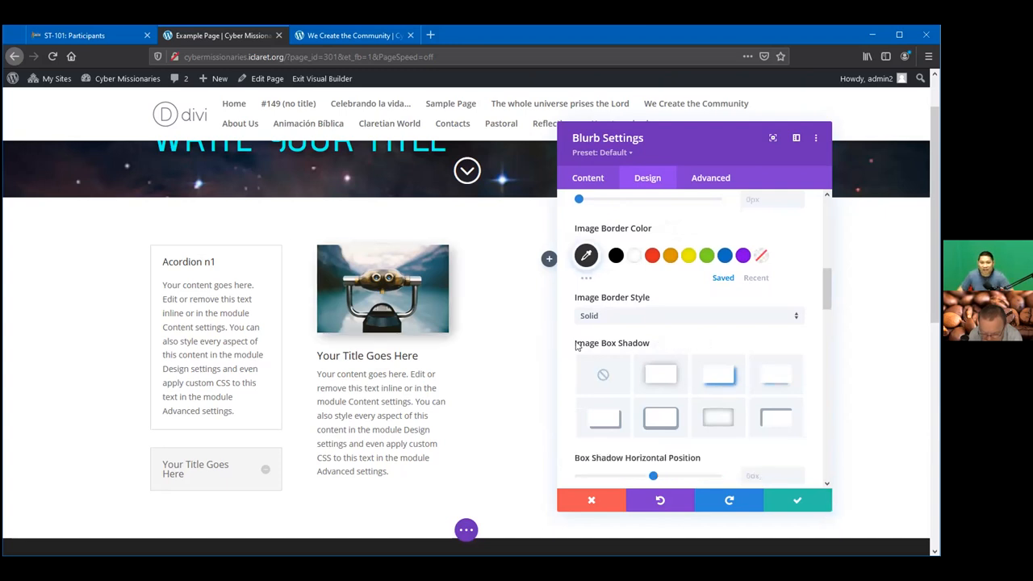
Step: Look over the remaining design options of the blurb and save the module's settings
scroll(711, 401, "down", 4)
scroll(718, 402, "down", 3)
scroll(719, 401, "down", 5)
scroll(721, 421, "down", 5)
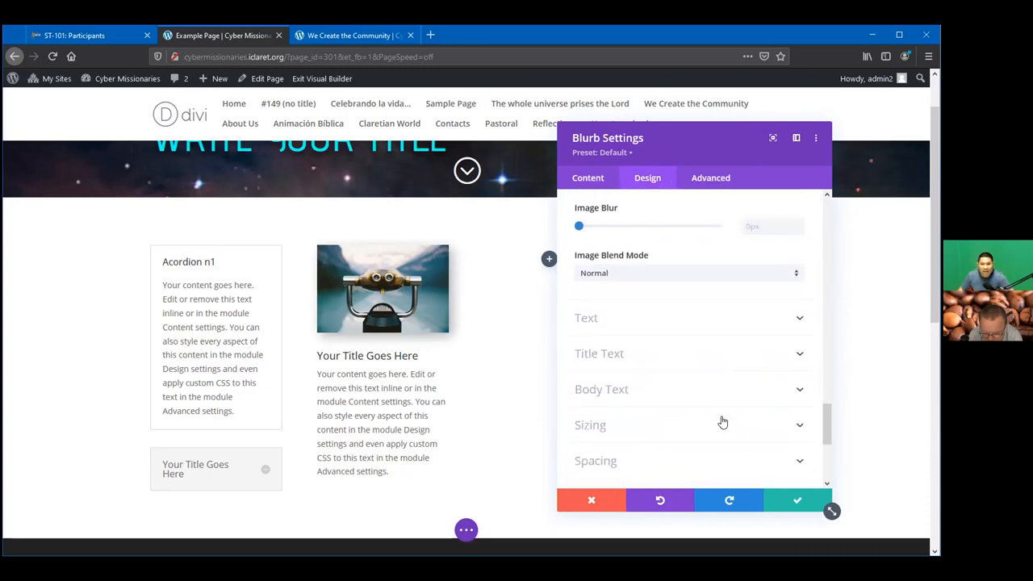
scroll(732, 385, "down", 2)
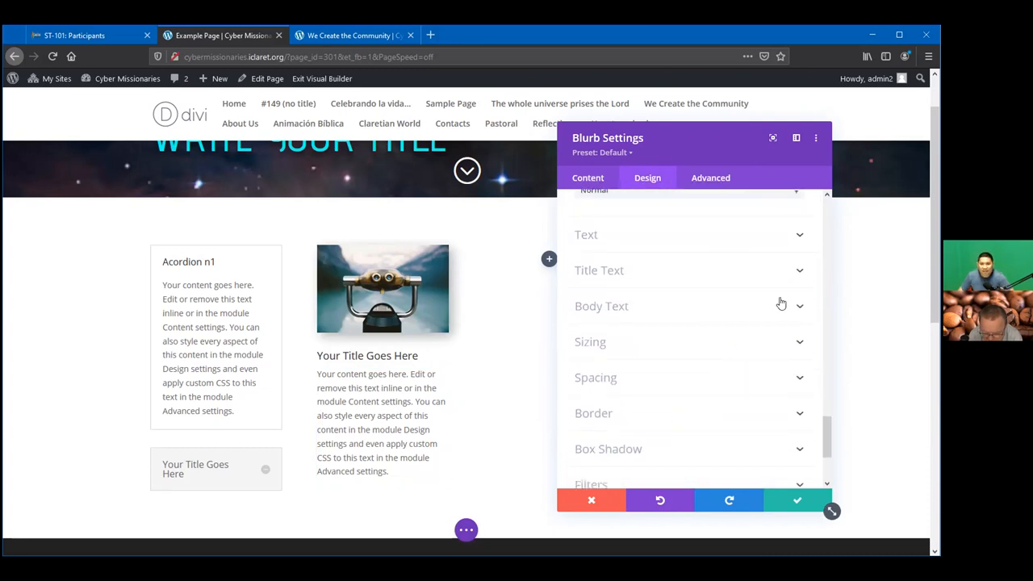
left_click(799, 505)
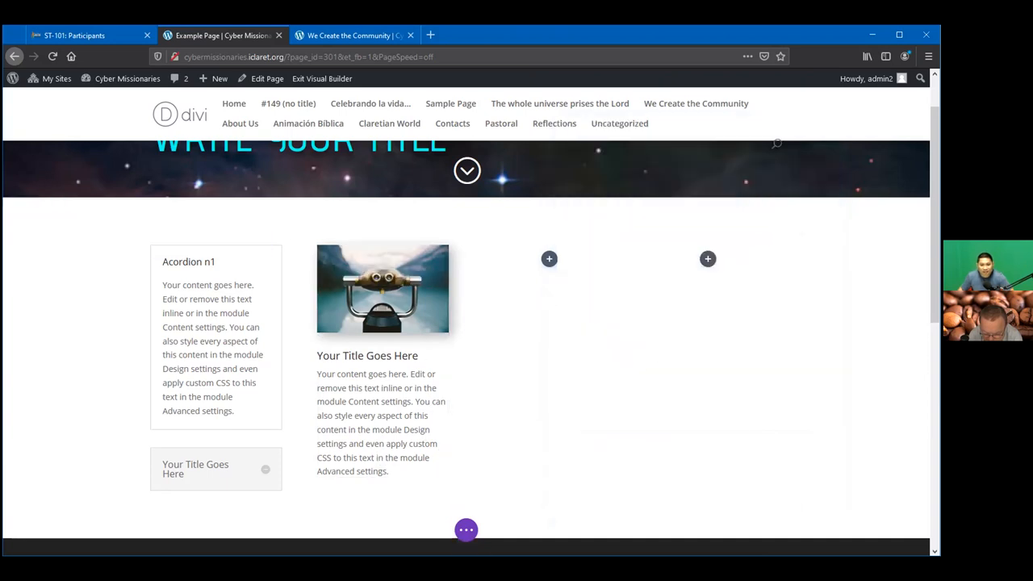
Step: Publish the page and exit the Visual Builder
left_click(465, 530)
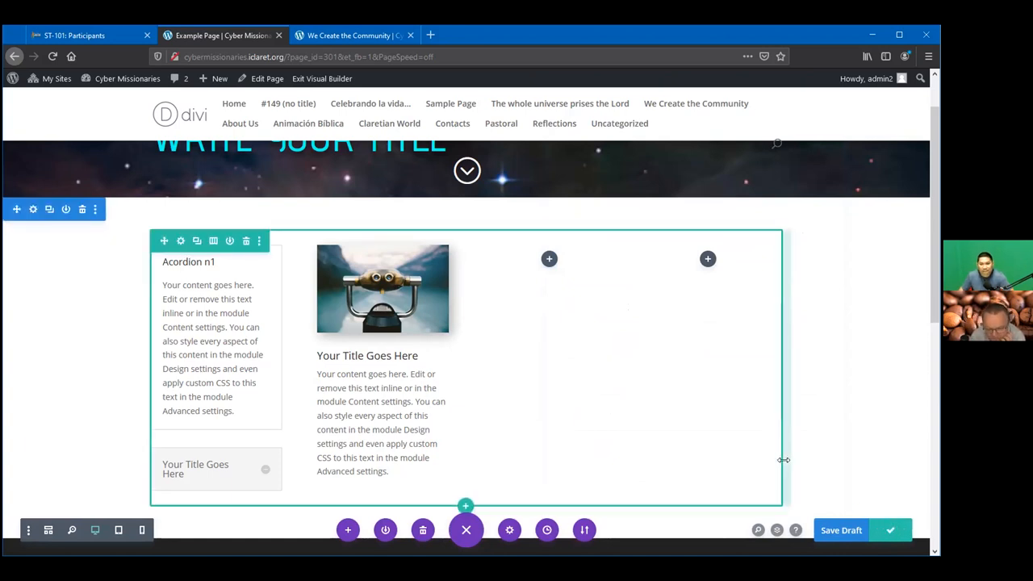
scroll(775, 458, "up", 2)
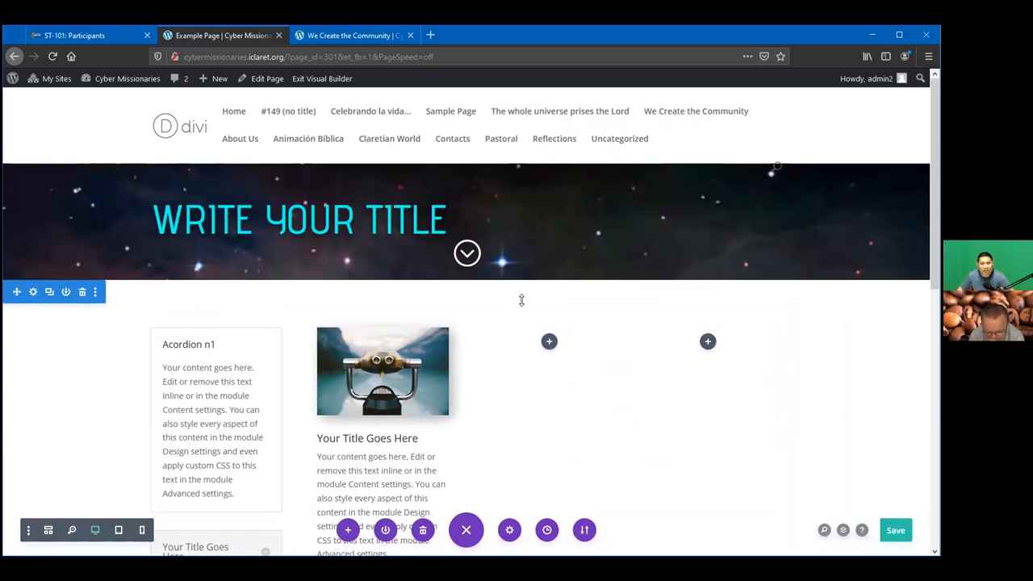
left_click(320, 79)
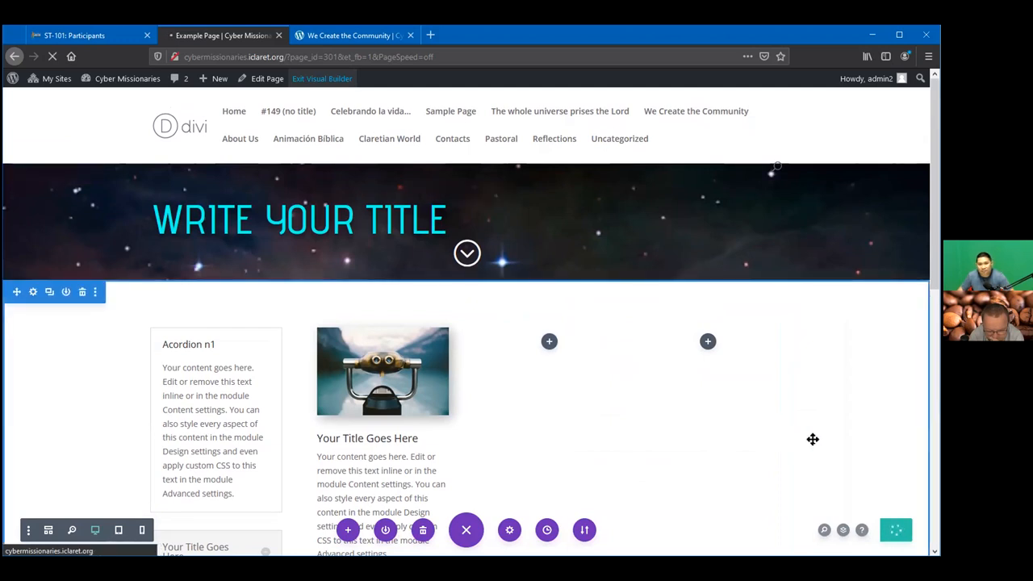
Step: Look over the published page, test the blurb's link to "The whole universe prises the Lord", and return to the example page
scroll(726, 407, "down", 3)
scroll(686, 403, "up", 3)
scroll(654, 375, "down", 3)
scroll(652, 373, "up", 2)
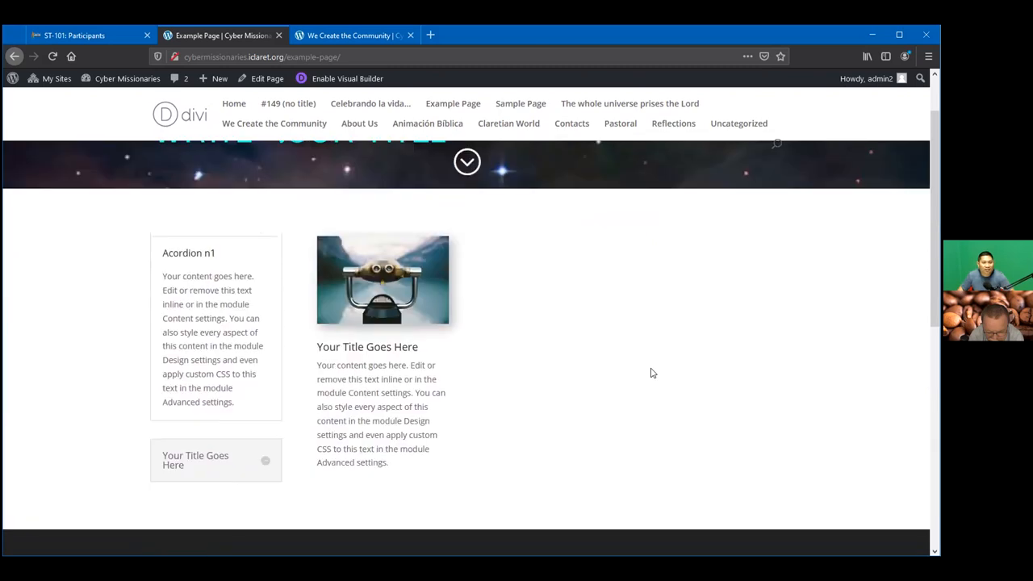
scroll(613, 355, "up", 2)
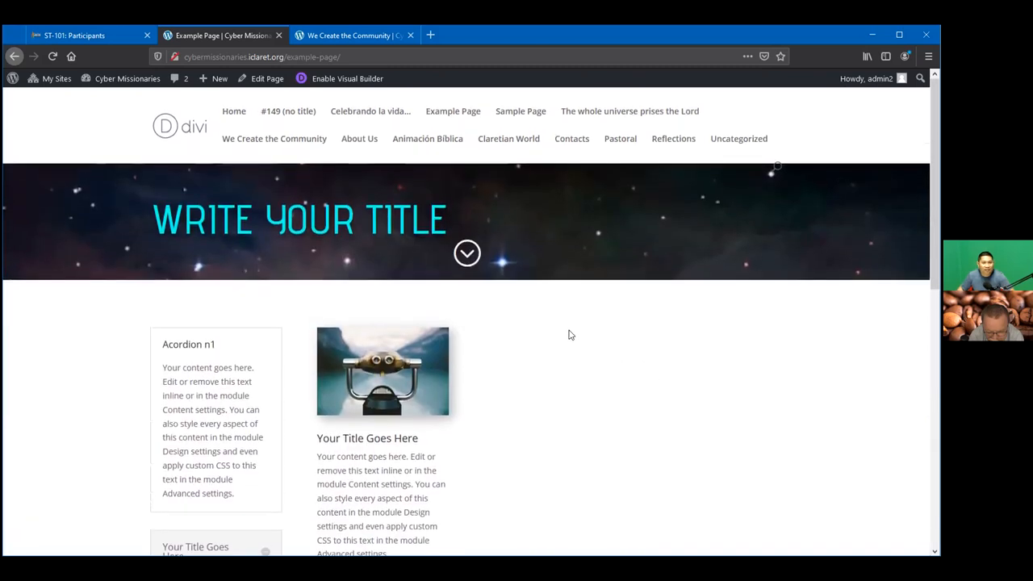
left_click(377, 403)
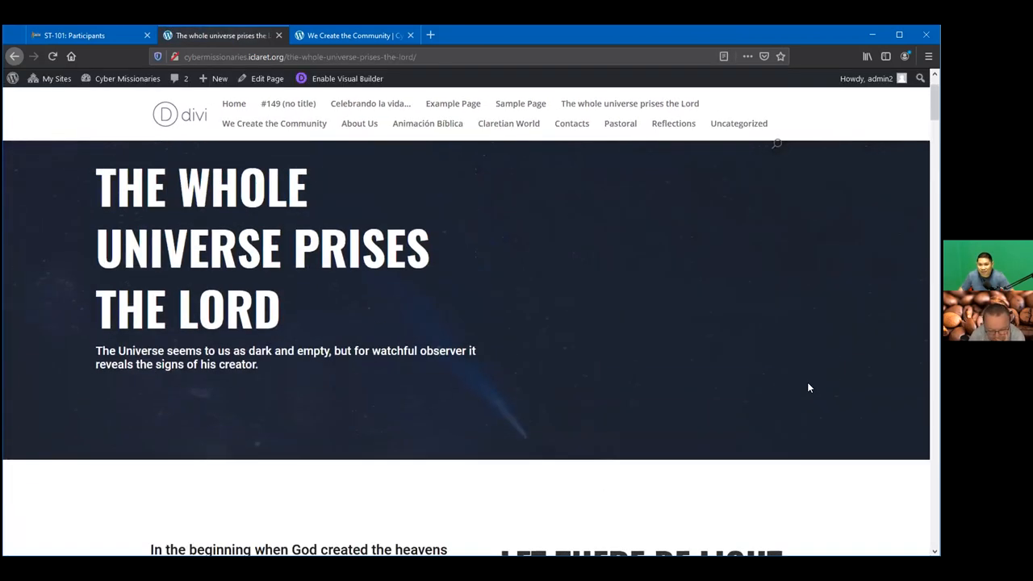
left_click(14, 56)
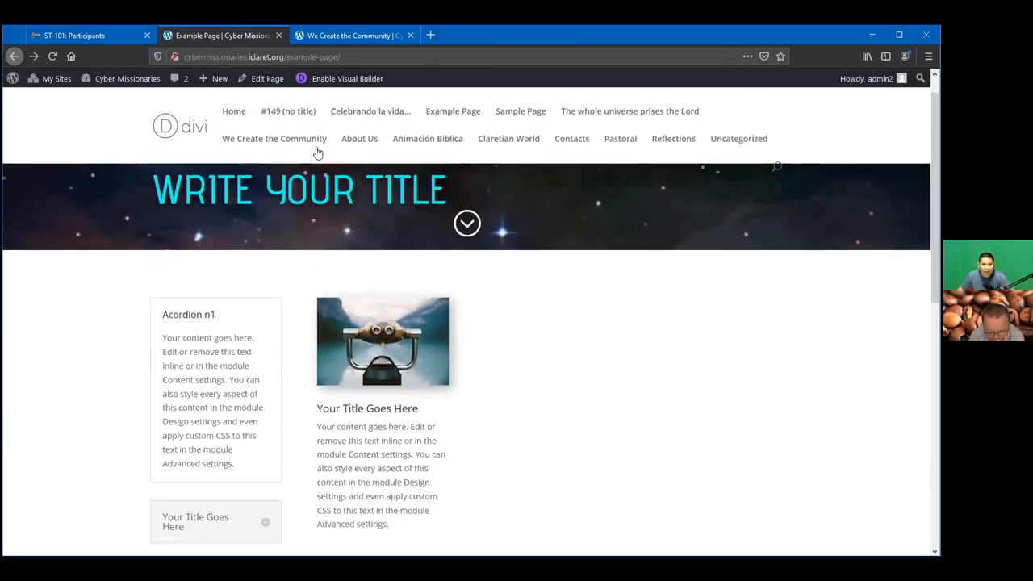
Step: Reopen the example page in the Visual Builder without restoring the autosave
left_click(339, 80)
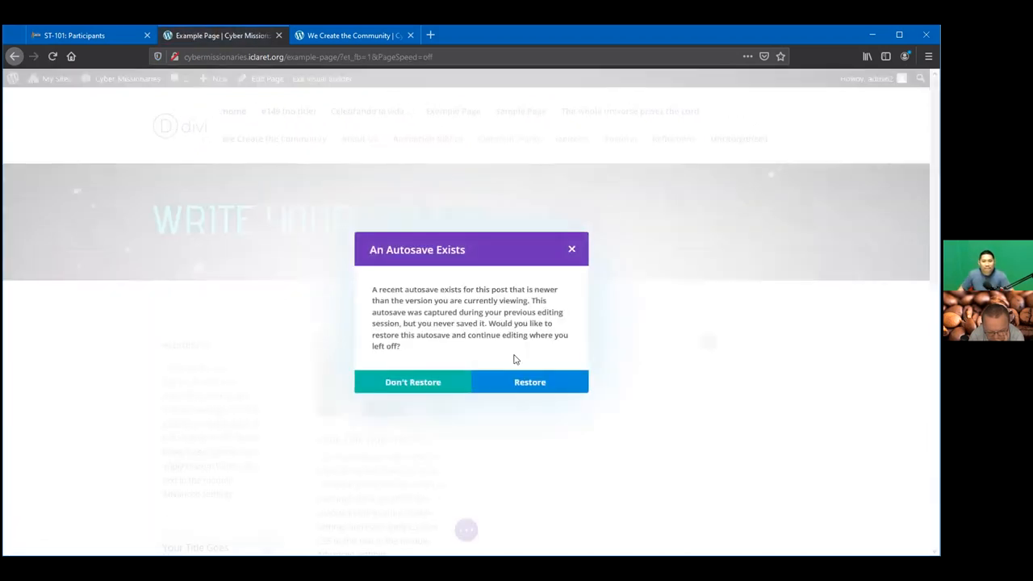
left_click(440, 382)
scroll(592, 401, "down", 3)
scroll(494, 349, "up", 2)
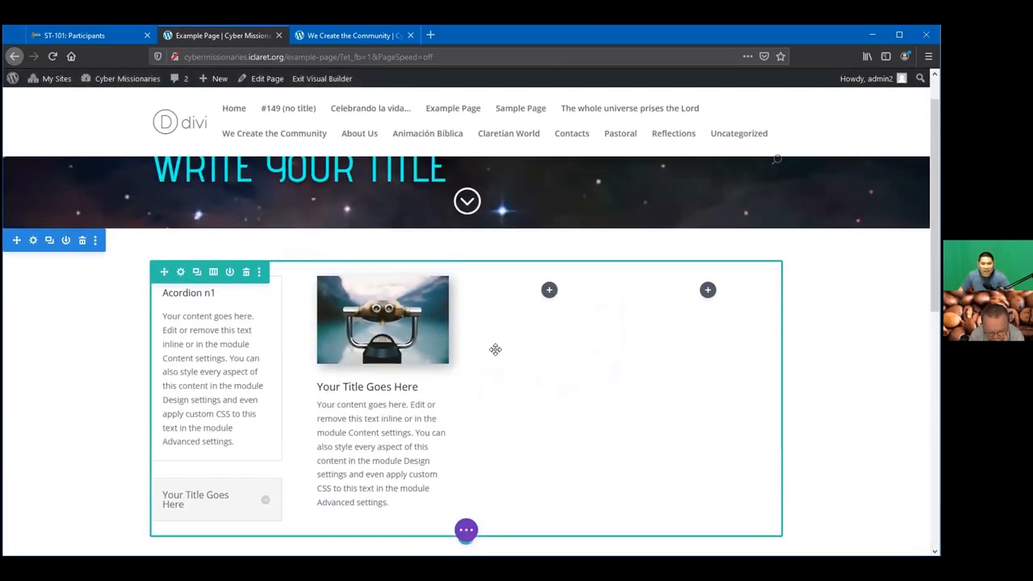
Step: Add a blurb module to the third column with the mountain lake and wooden pier image from the media library, and save it
left_click(549, 298)
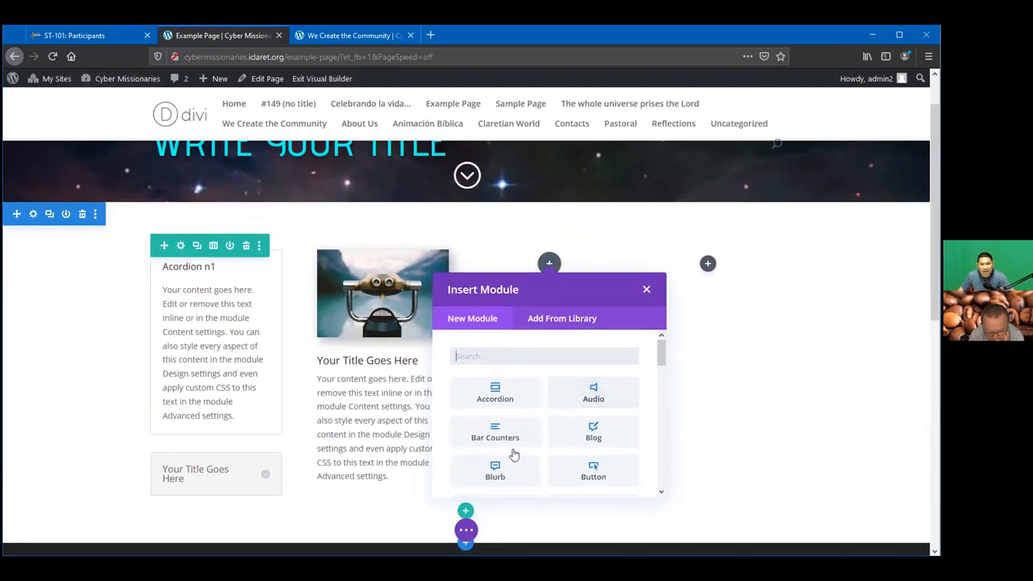
left_click(498, 471)
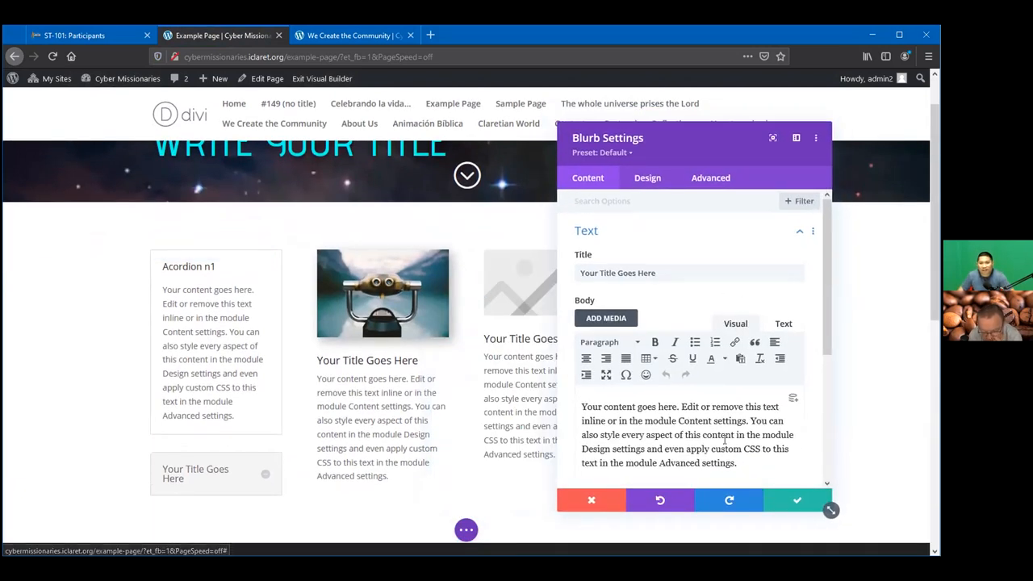
scroll(724, 439, "down", 5)
left_click(721, 315)
scroll(700, 344, "up", 1)
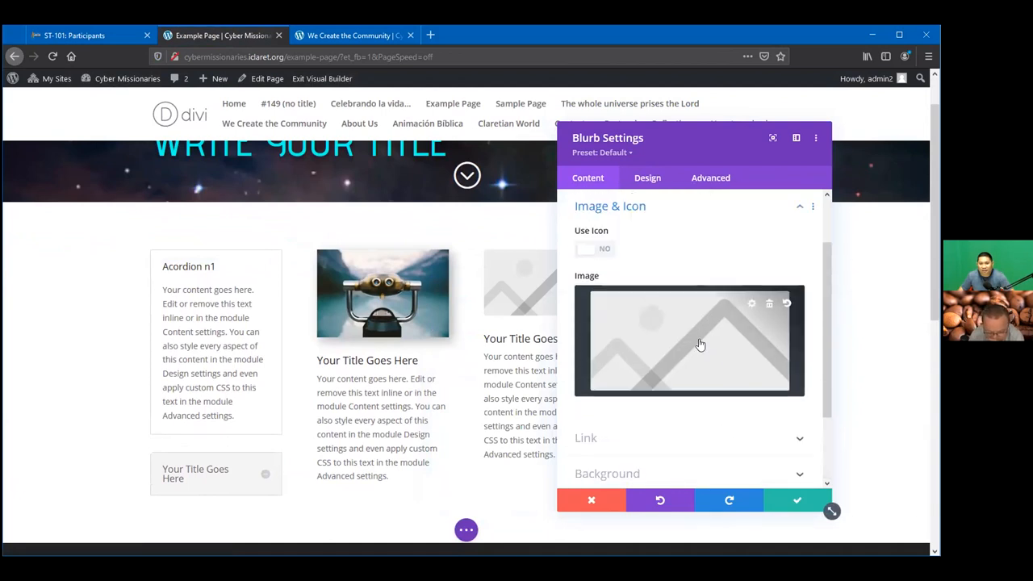
left_click(701, 345)
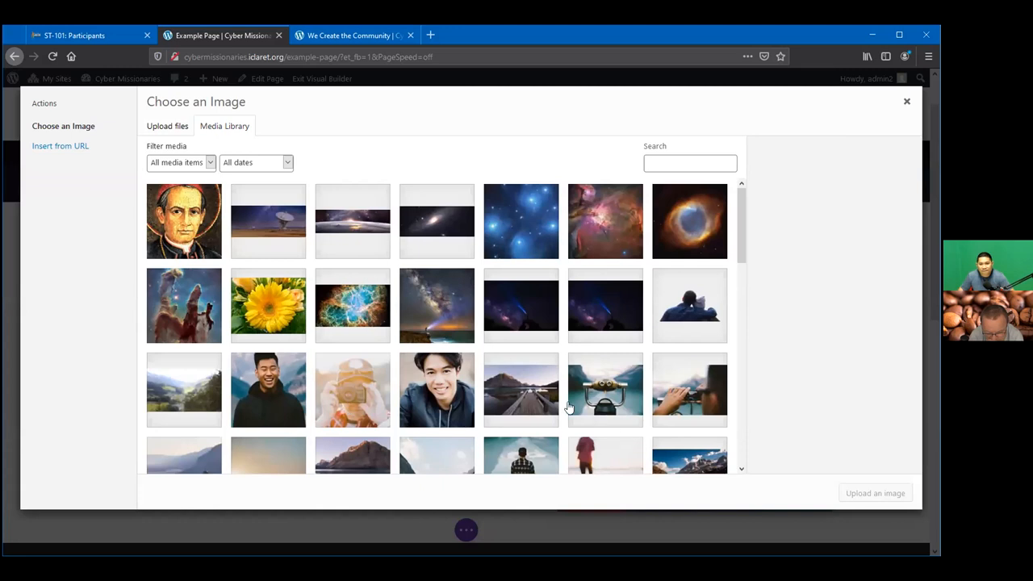
left_click(524, 386)
left_click(867, 493)
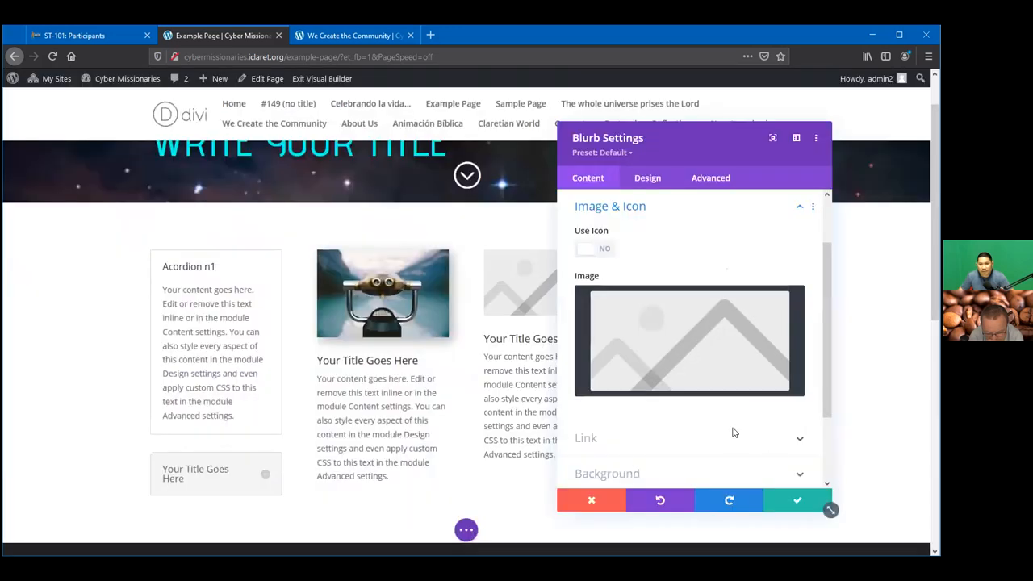
left_click(798, 501)
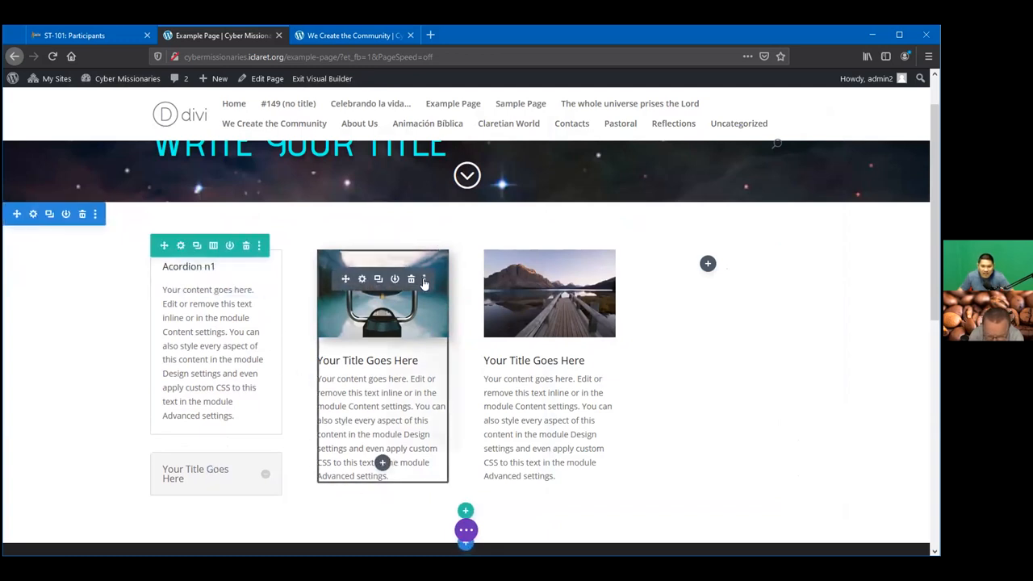
Step: Copy the module styles of the binoculars blurb and paste them onto the mountain lake blurb
left_click(424, 279)
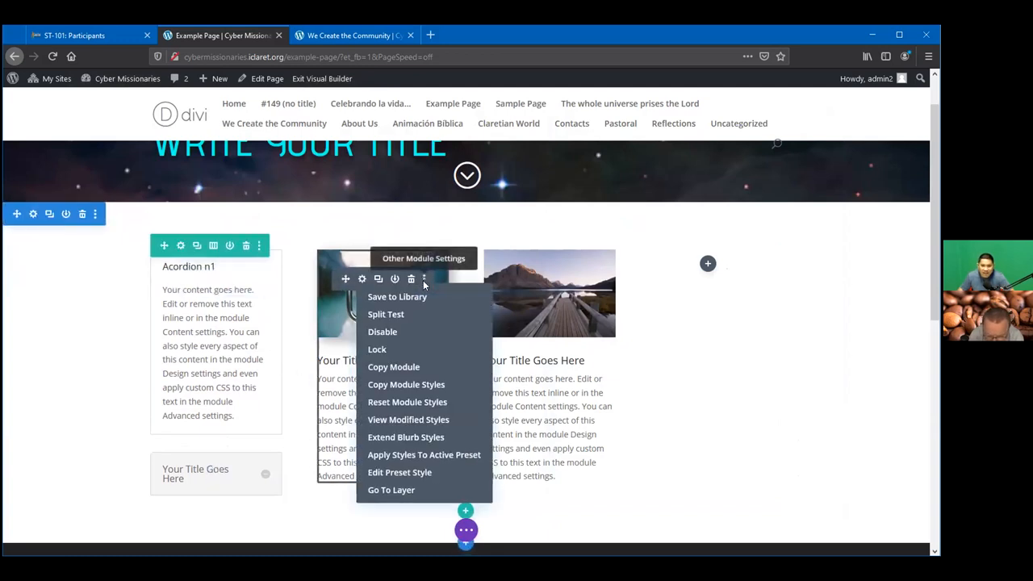
left_click(409, 385)
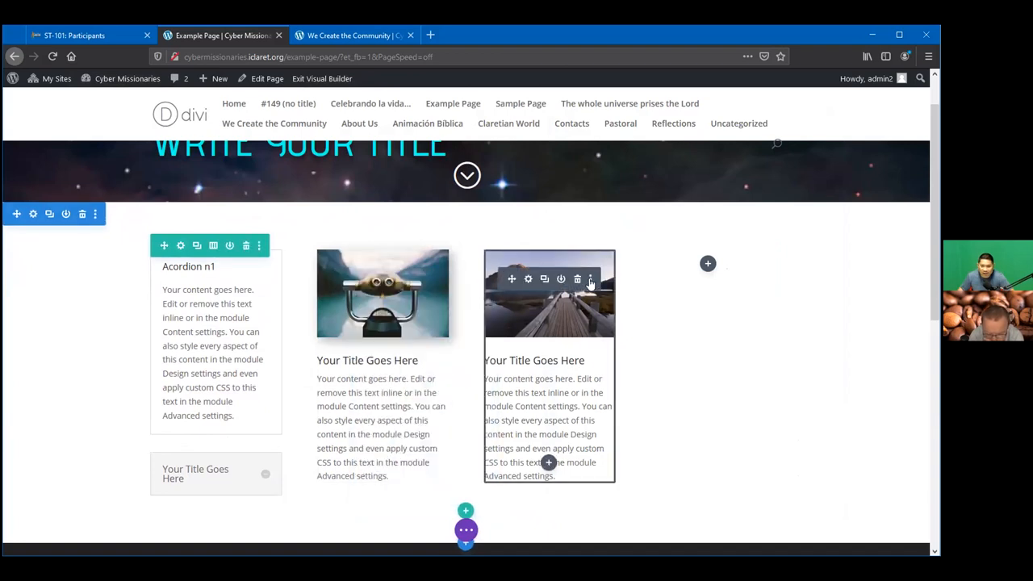
left_click(590, 280)
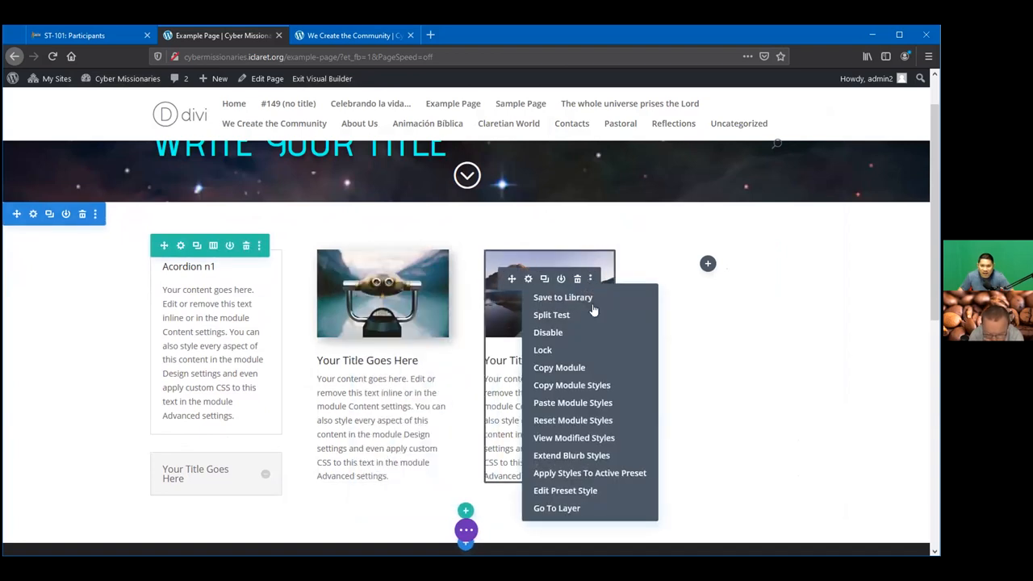
left_click(587, 406)
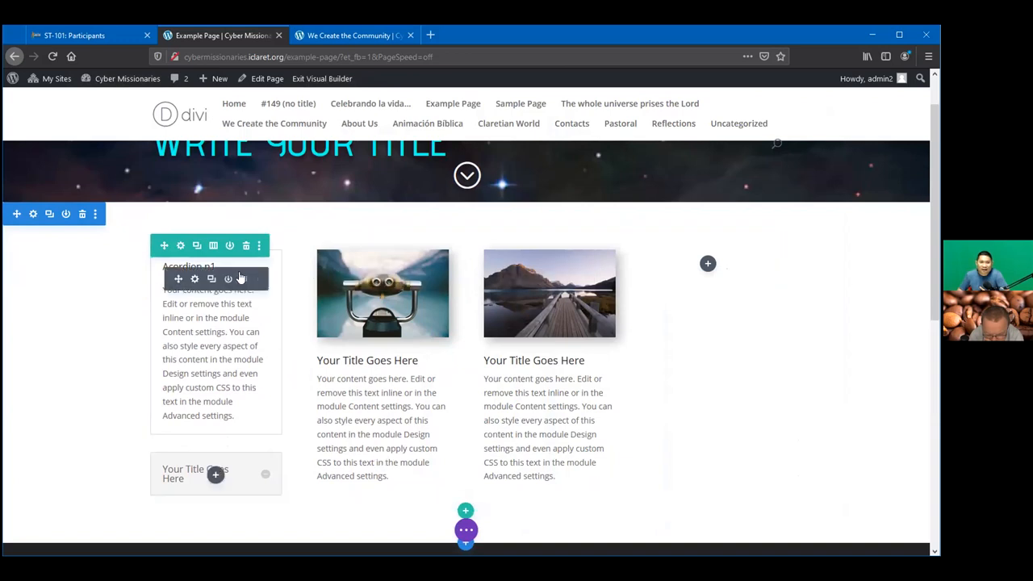
left_click(257, 279)
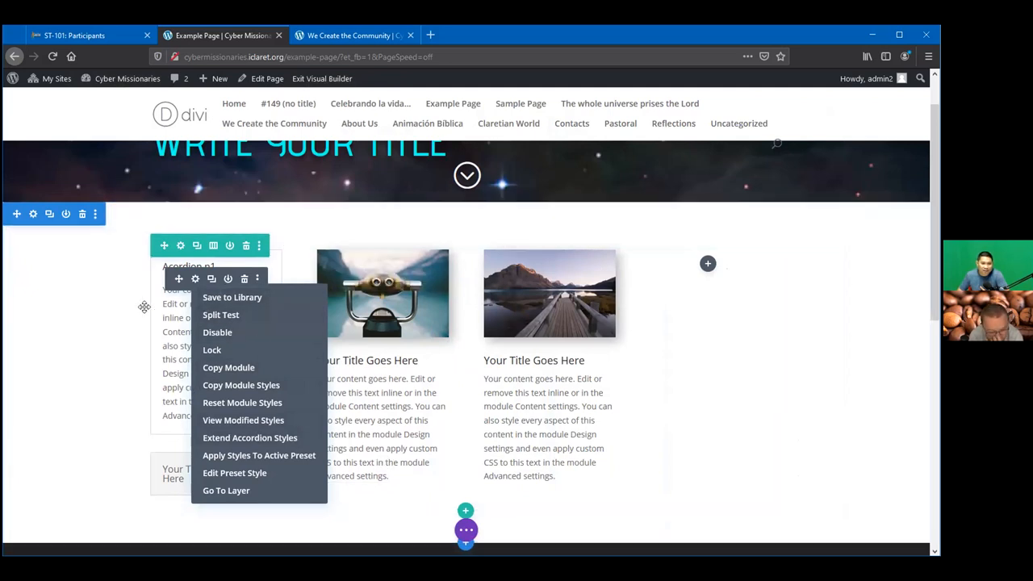
left_click(35, 288)
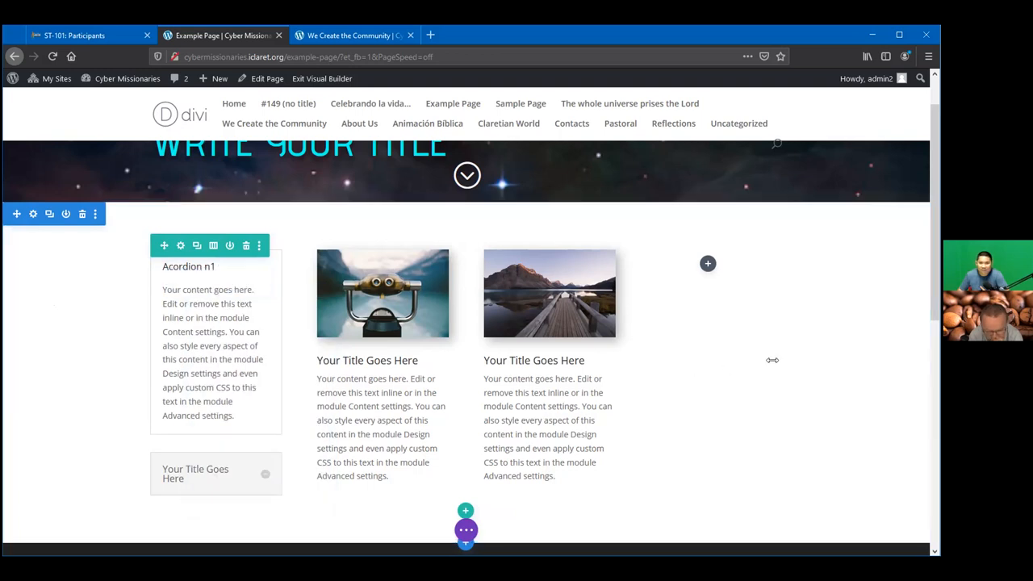
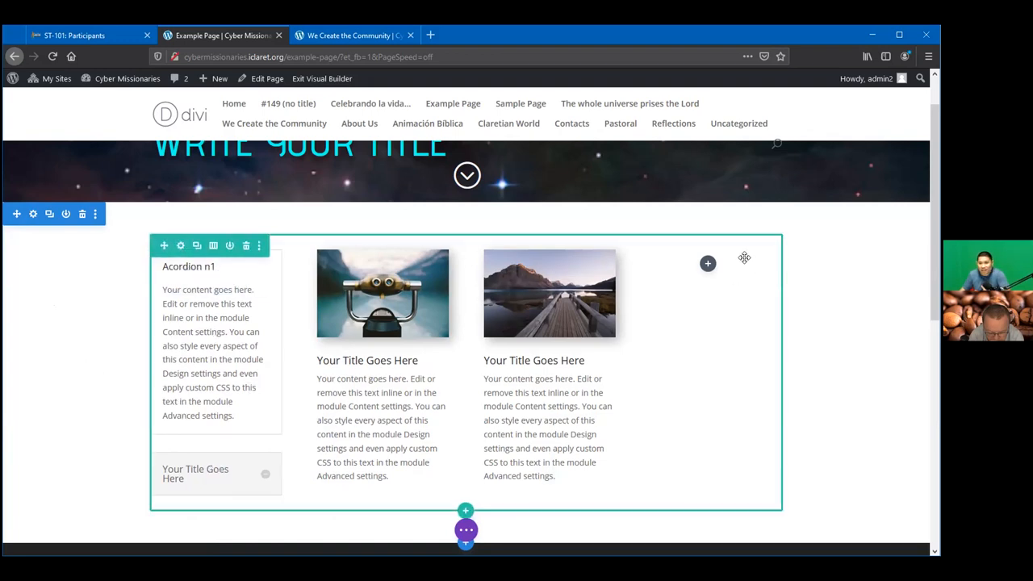
Step: Insert a Login module in the row's empty fourth column and move its settings window clear of the module
left_click(707, 265)
left_click_drag(827, 355, 833, 412)
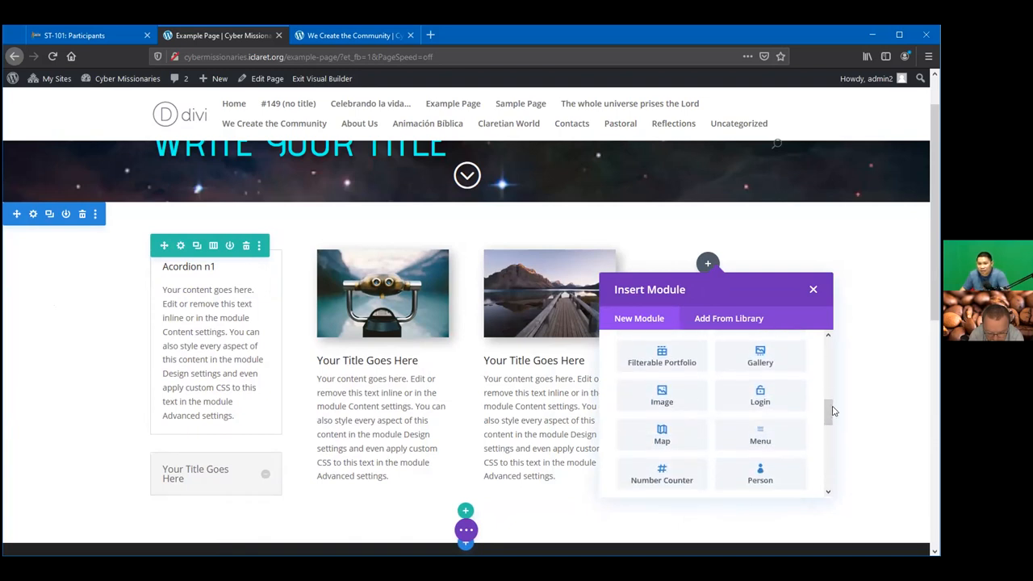
scroll(791, 419, "down", 1)
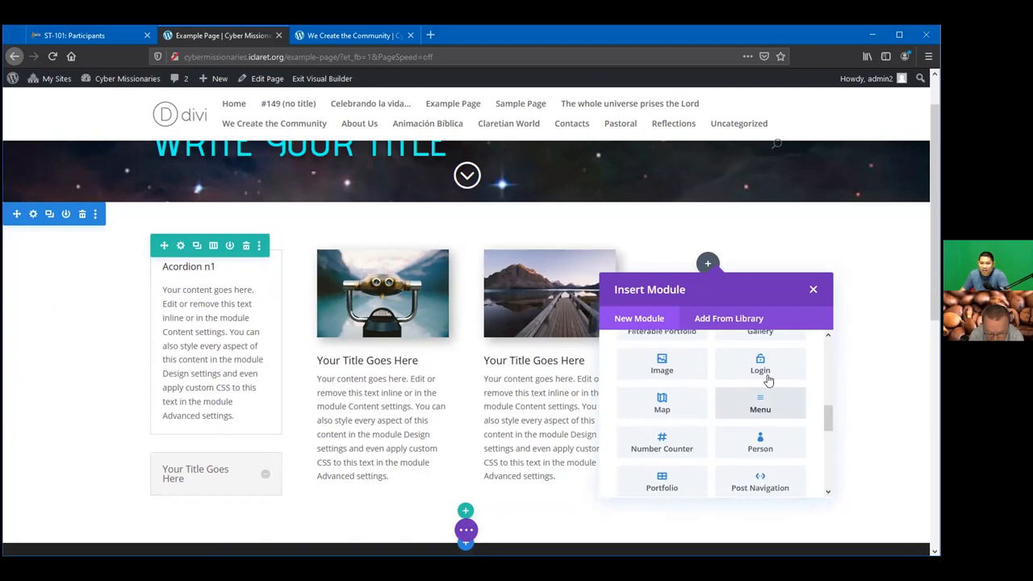
left_click(761, 363)
left_click_drag(707, 136, 321, 150)
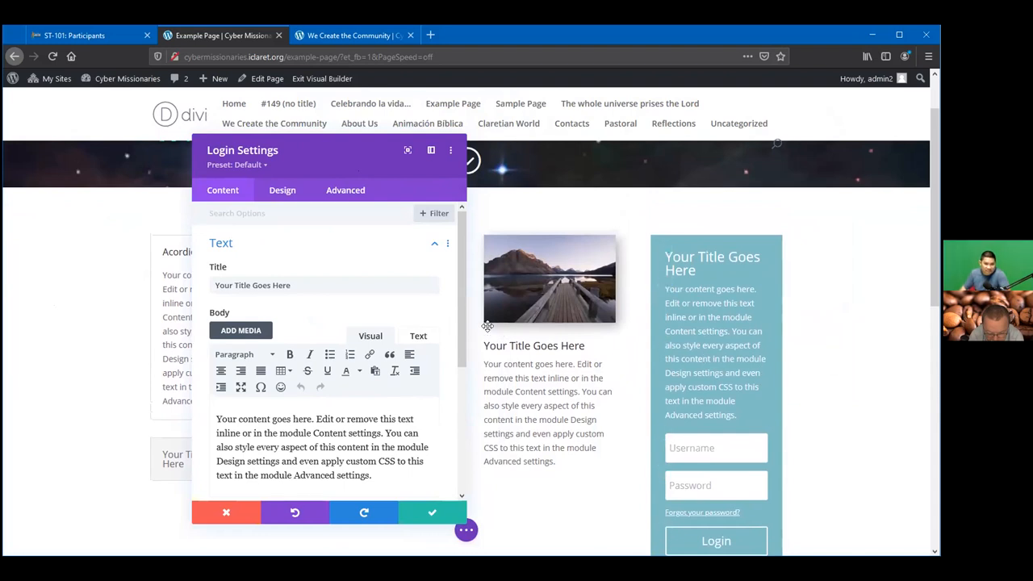
Step: Shorten the login module's body text to "Your content goes here." and save the module's settings
scroll(448, 322, "down", 1)
left_click_drag(394, 451, 318, 391)
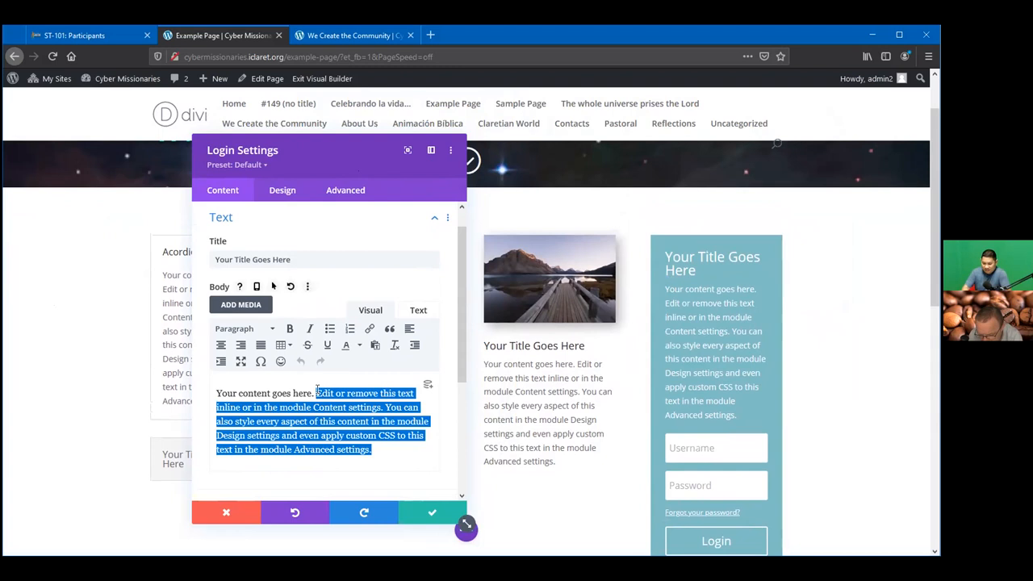
key("BackSpace")
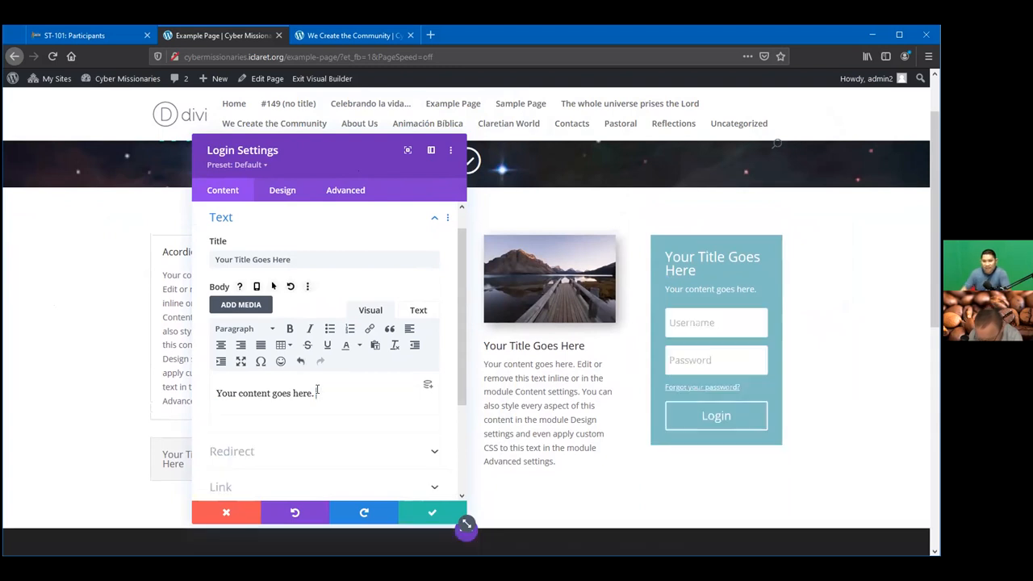
left_click(425, 516)
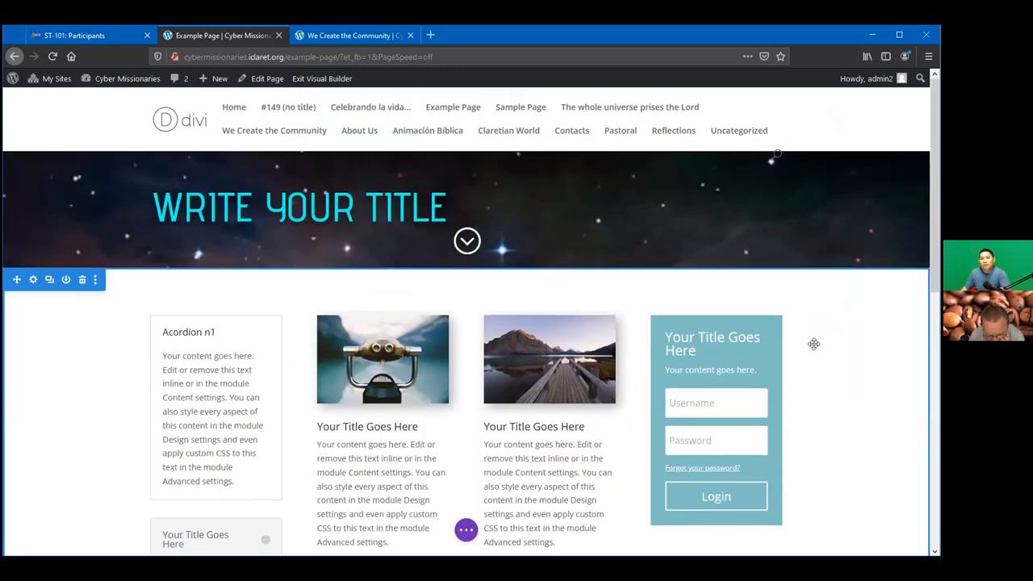
Step: Add a new single-column row below the four-column row
scroll(600, 511, "down", 3)
left_click(468, 533)
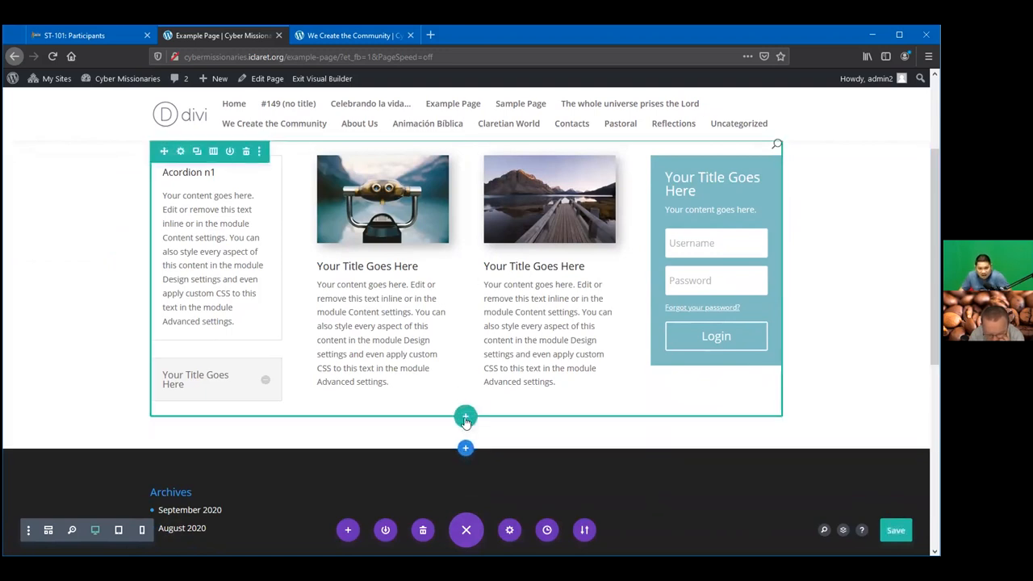
left_click(466, 418)
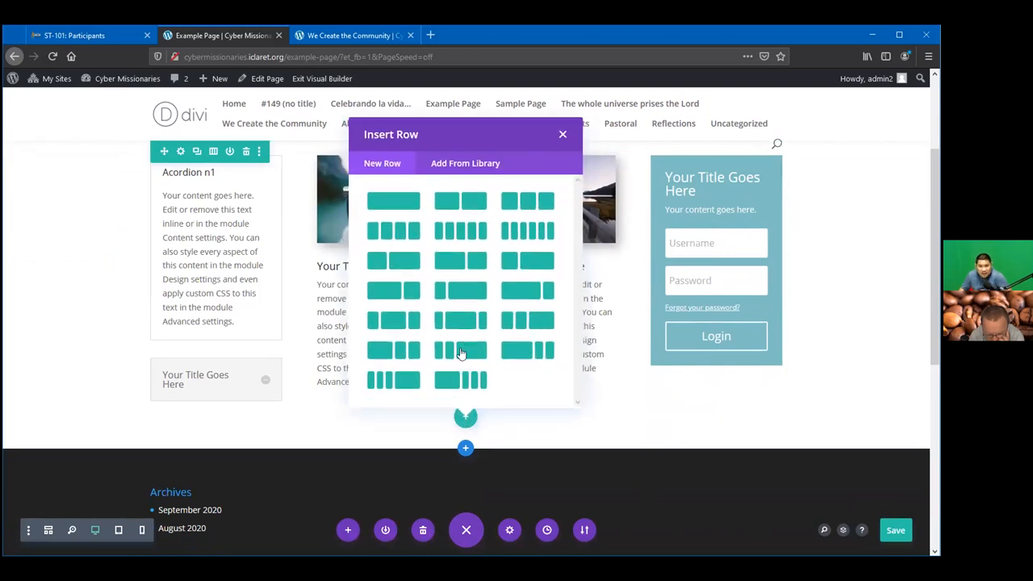
left_click(394, 202)
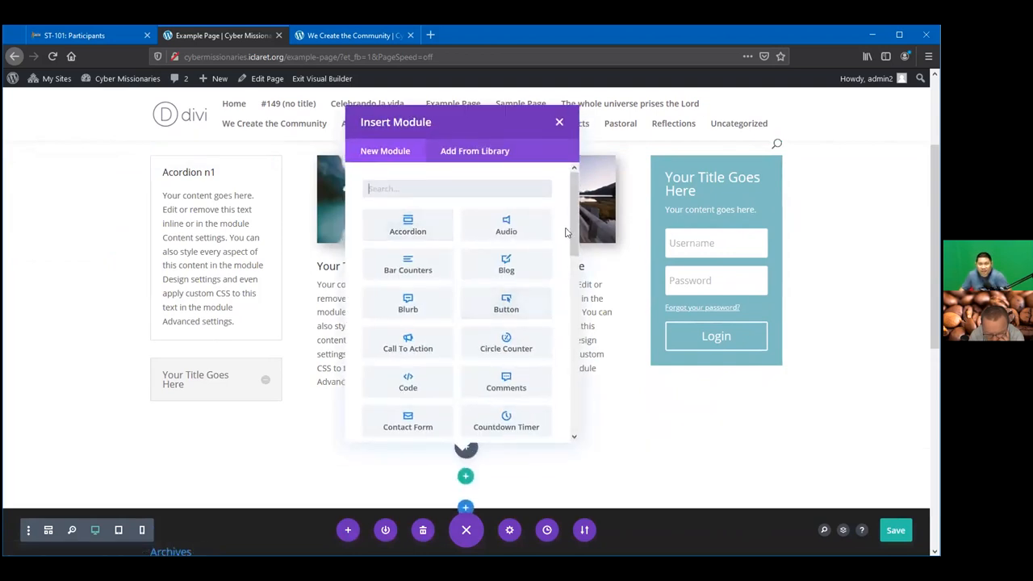
Step: Insert a Post Slider module in the new single-column row
scroll(645, 363, "down", 2)
left_click_drag(574, 206, 579, 278)
scroll(454, 266, "down", 3)
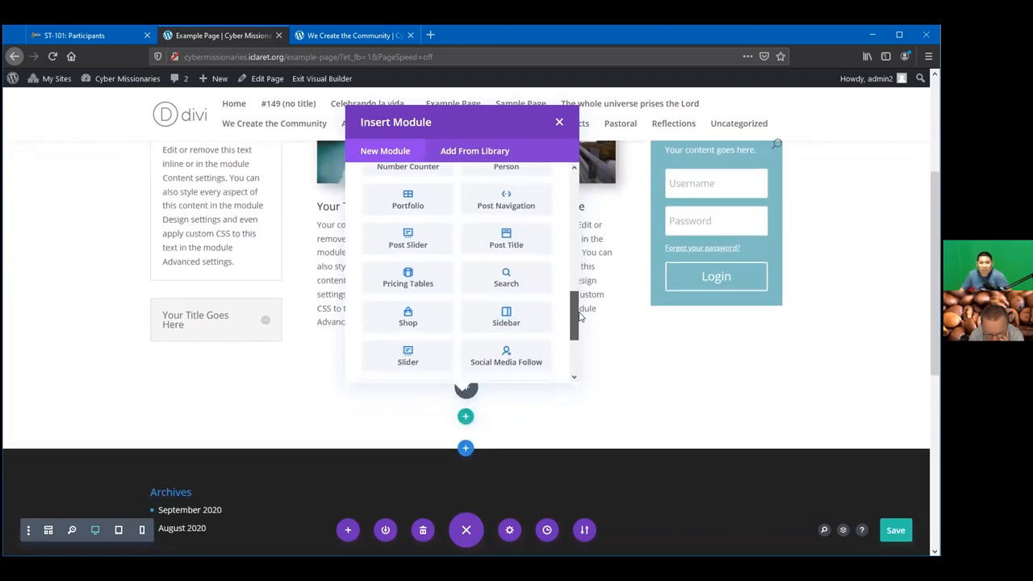
left_click(409, 239)
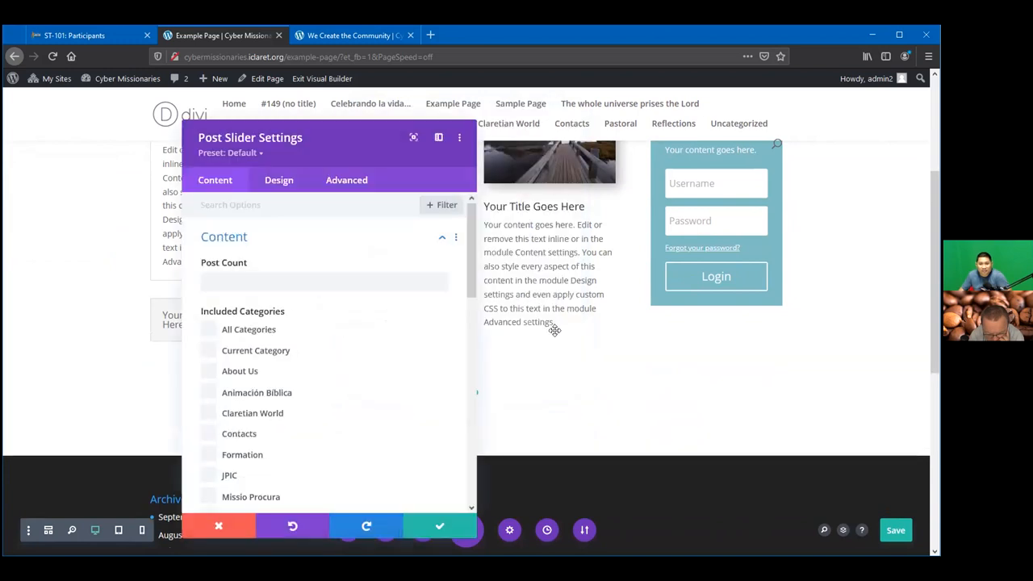
Step: Move the Post Slider settings window clear of the slide text and review its content, element and featured image options
left_click_drag(345, 160, 726, 148)
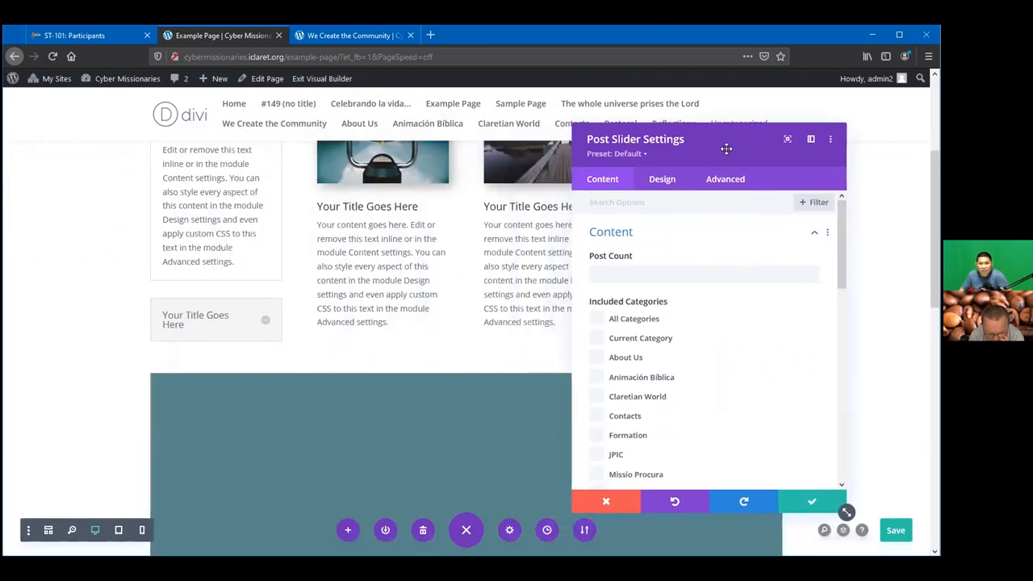
scroll(491, 373, "down", 4)
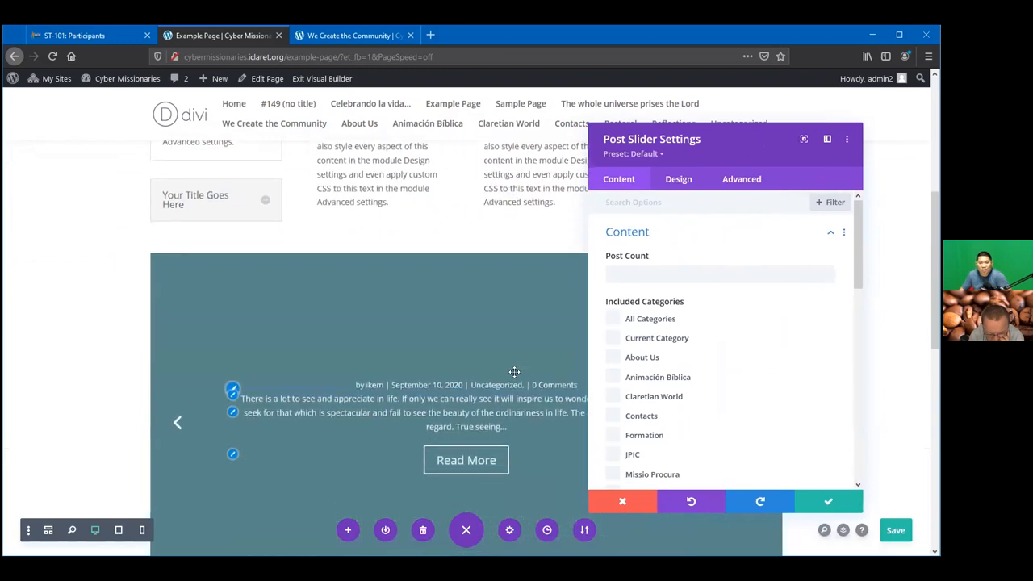
scroll(685, 309, "down", 1)
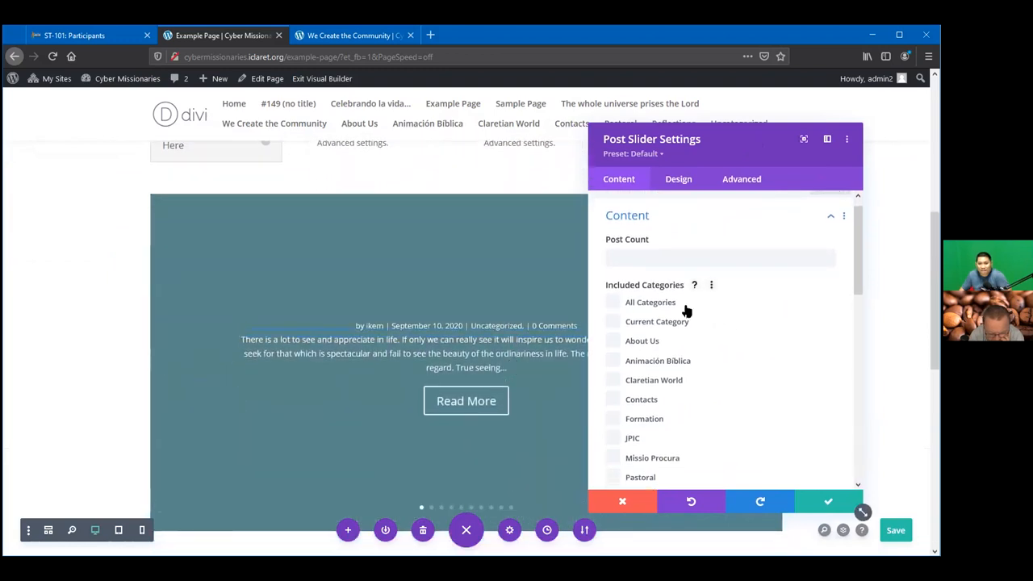
scroll(771, 313, "down", 3)
scroll(769, 314, "down", 8)
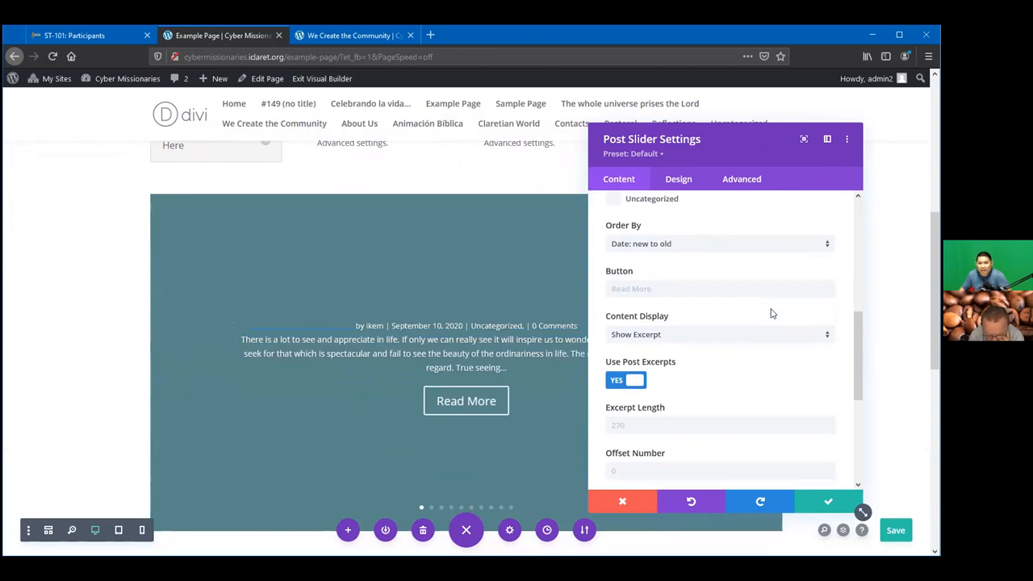
scroll(749, 326, "down", 1)
left_click(724, 348)
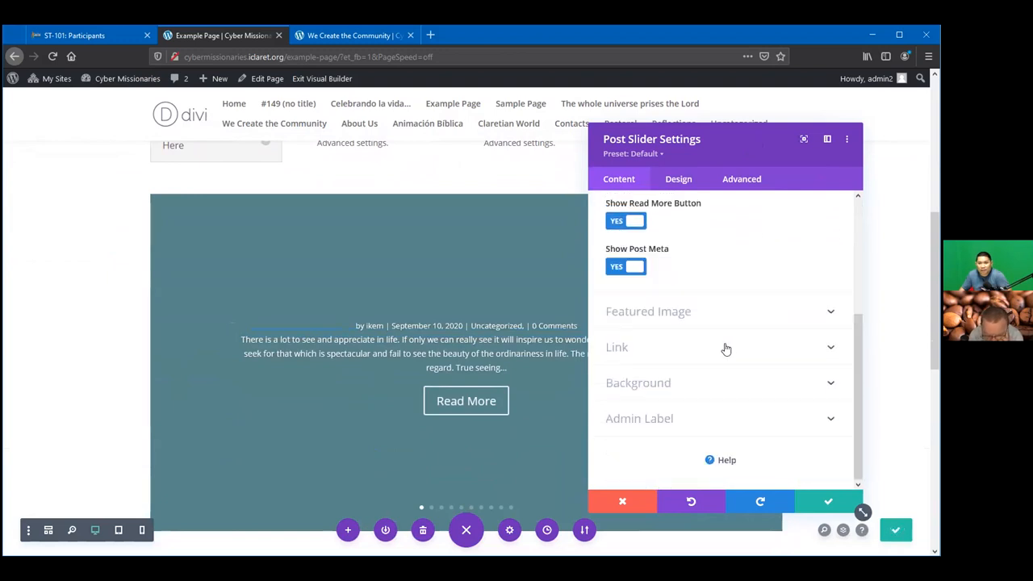
scroll(724, 343, "up", 2)
scroll(713, 297, "up", 1)
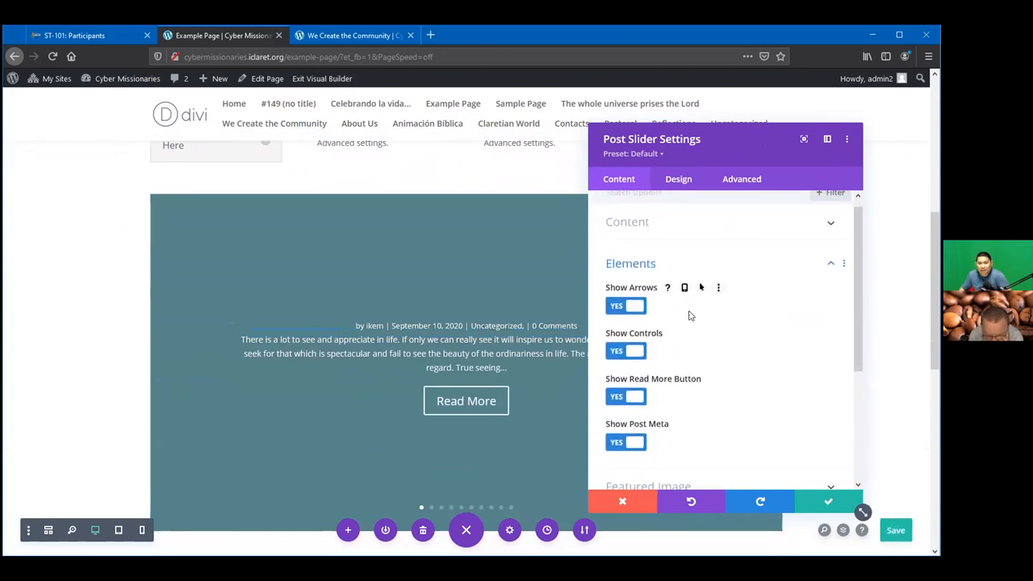
scroll(680, 421, "down", 4)
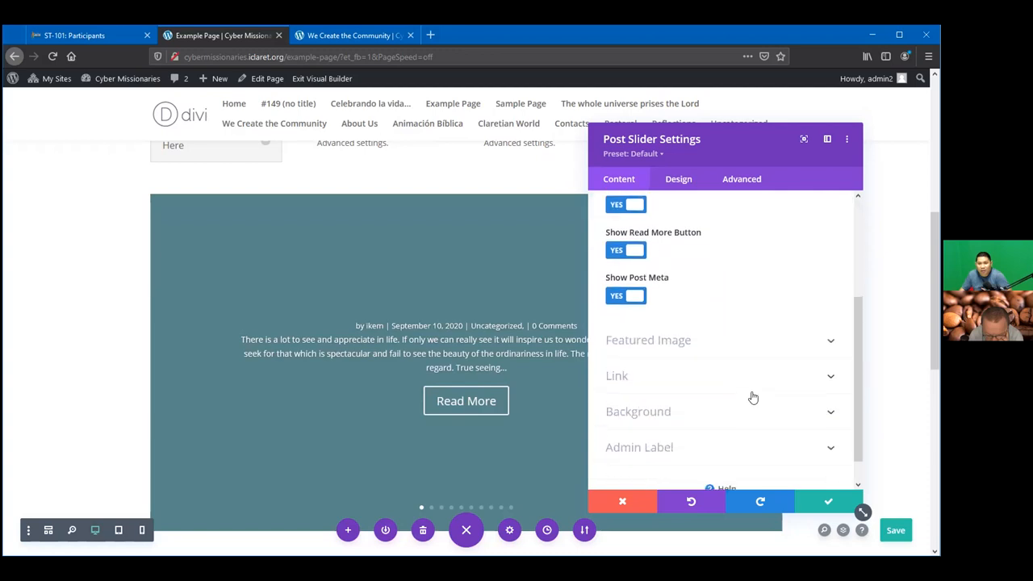
left_click(816, 327)
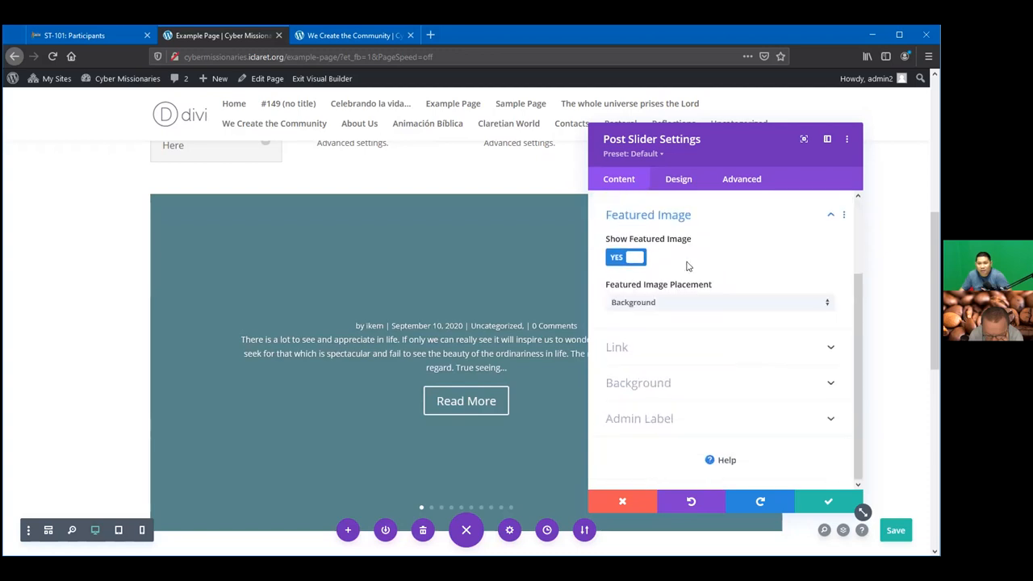
Step: Remove the post slider's default background color and apply the saved blue swatch instead
left_click(811, 381)
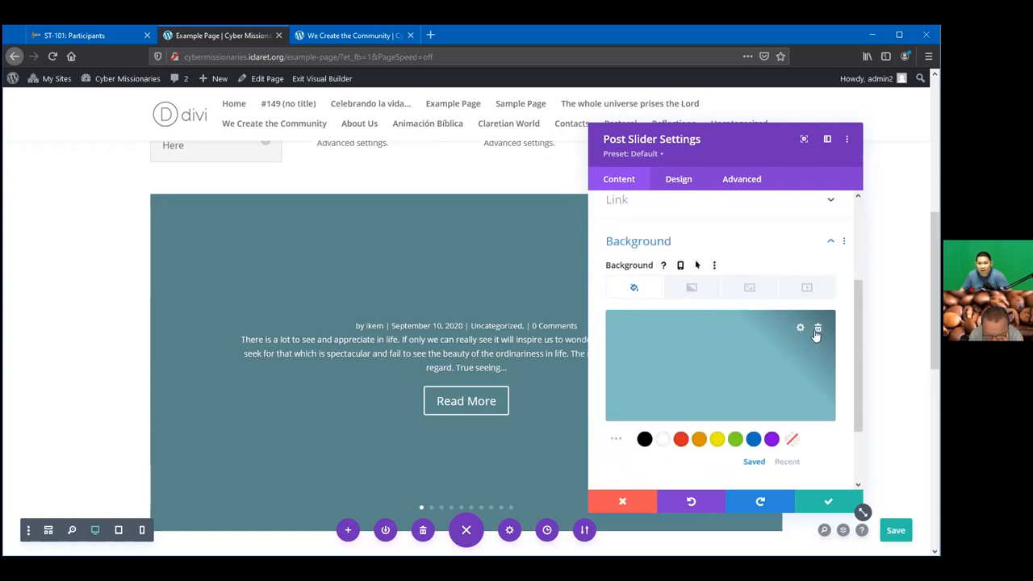
left_click(816, 329)
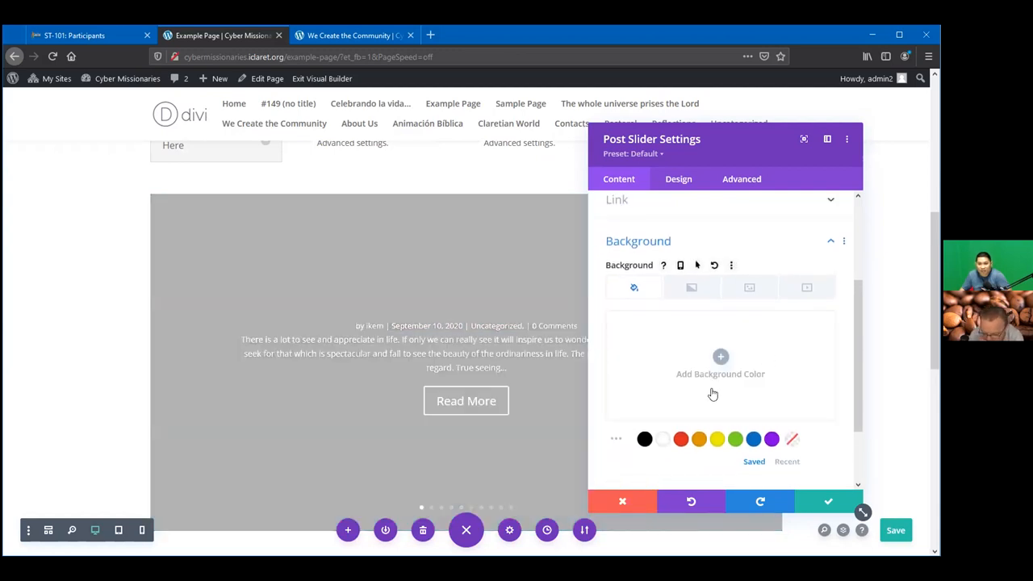
left_click(753, 438)
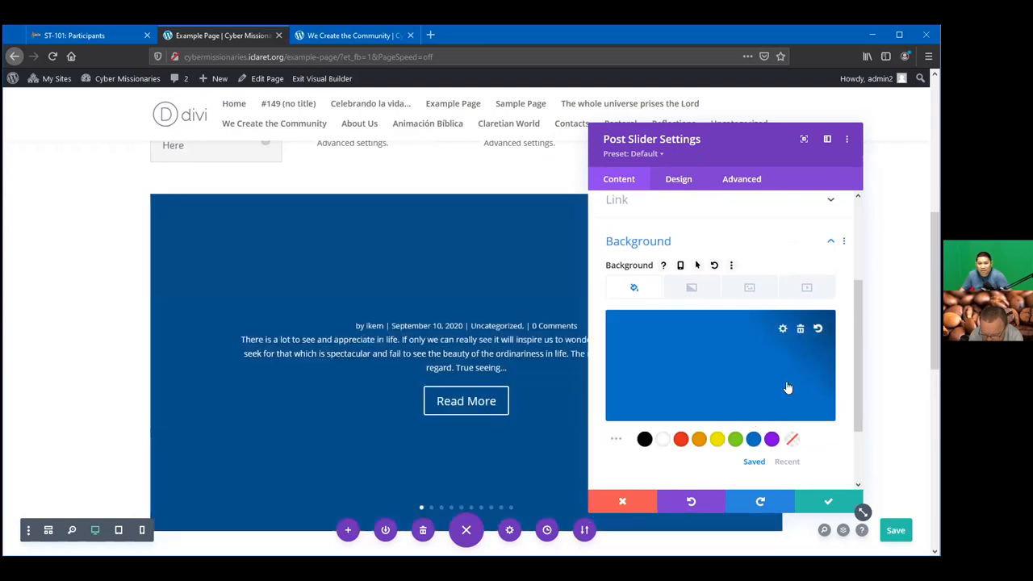
Step: Include All Categories in the post slider's content and save the module's settings
scroll(734, 308, "up", 3)
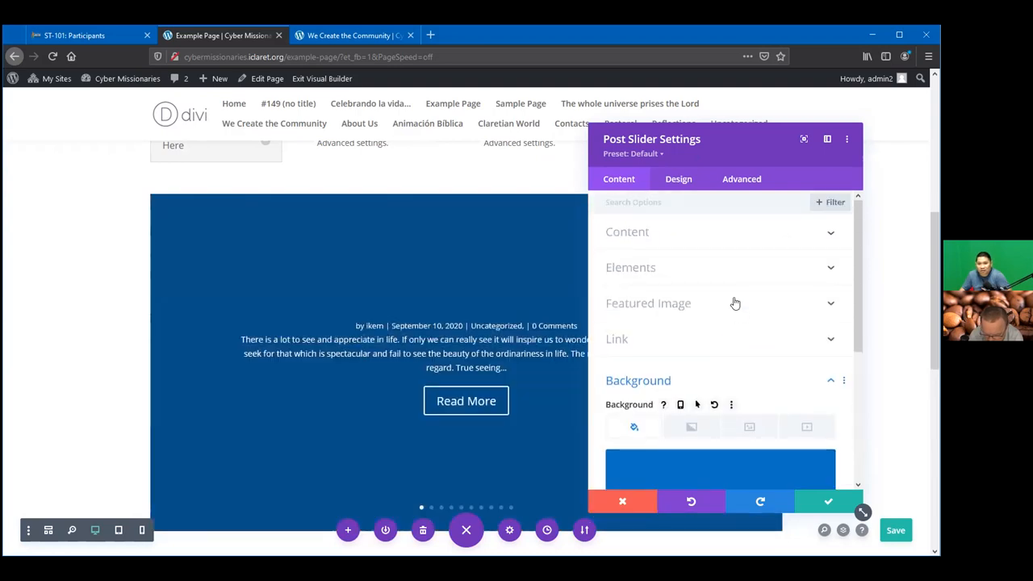
left_click(747, 233)
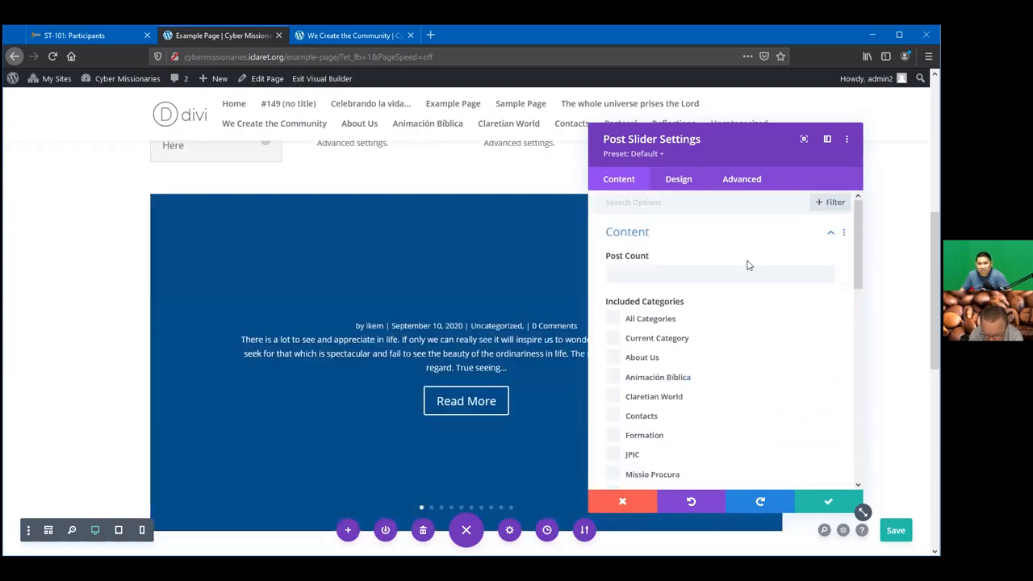
left_click(614, 320)
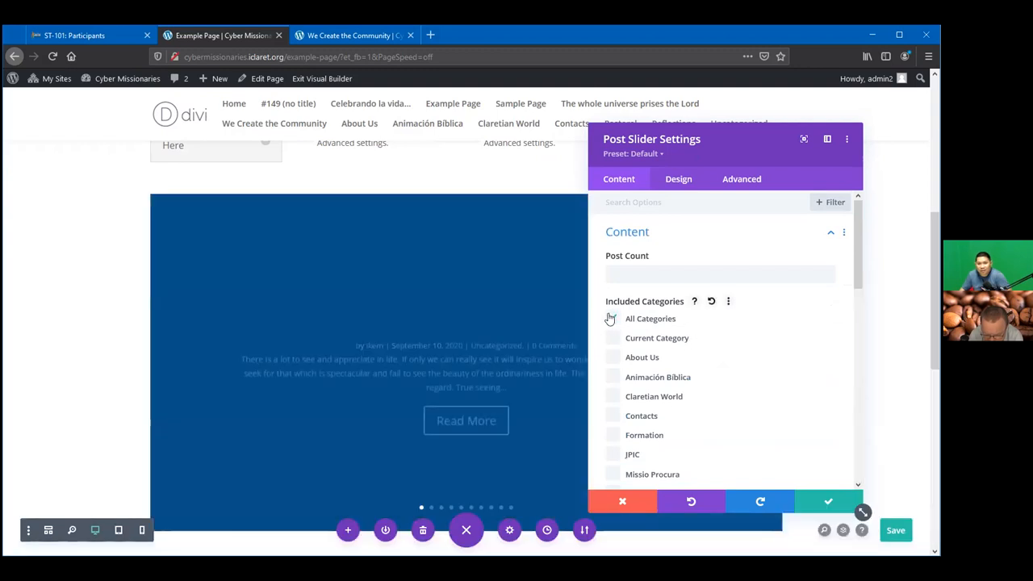
scroll(750, 352, "down", 3)
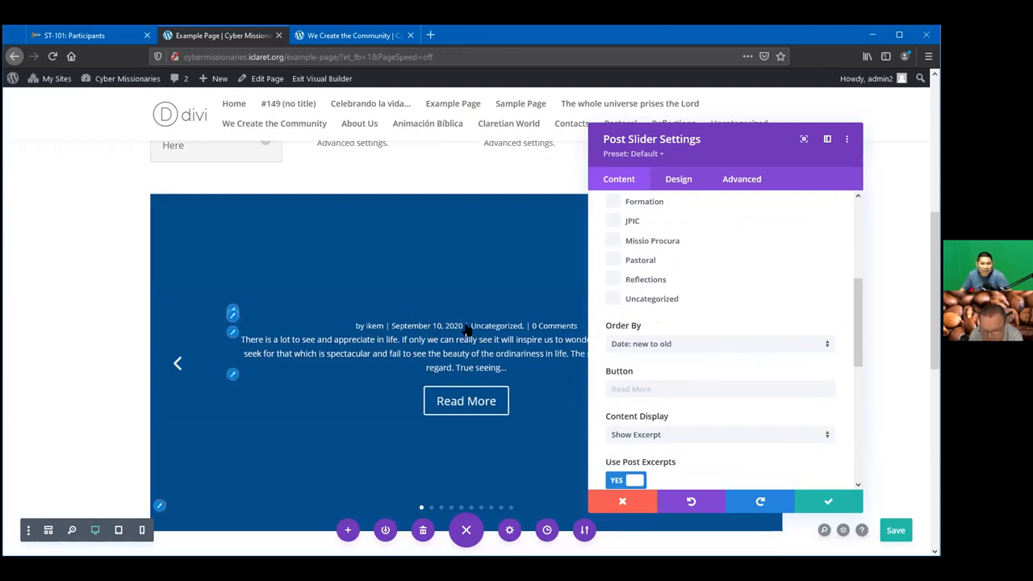
left_click(851, 501)
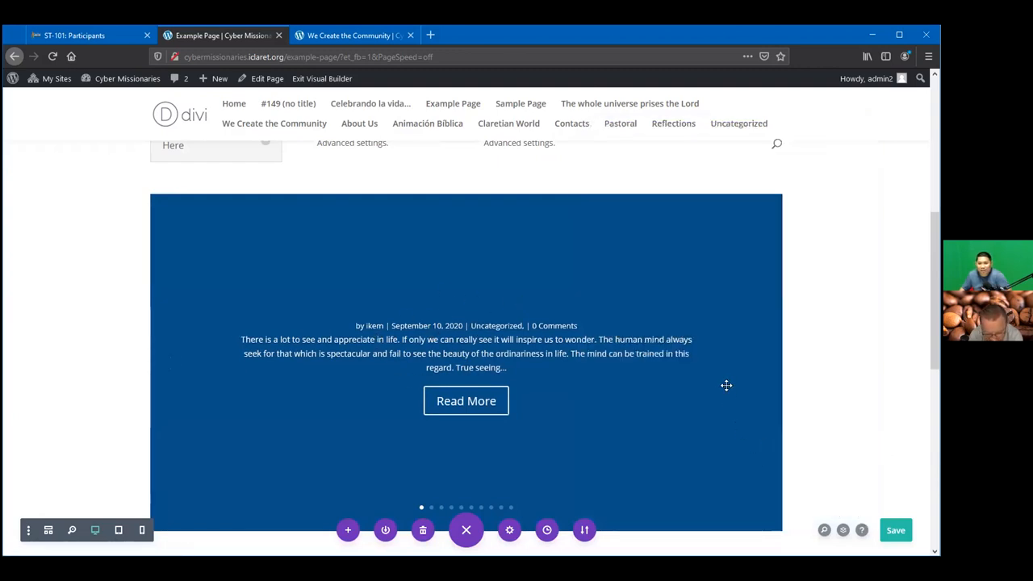
Step: Advance the post slider by three slides to preview its posts
left_click(758, 366)
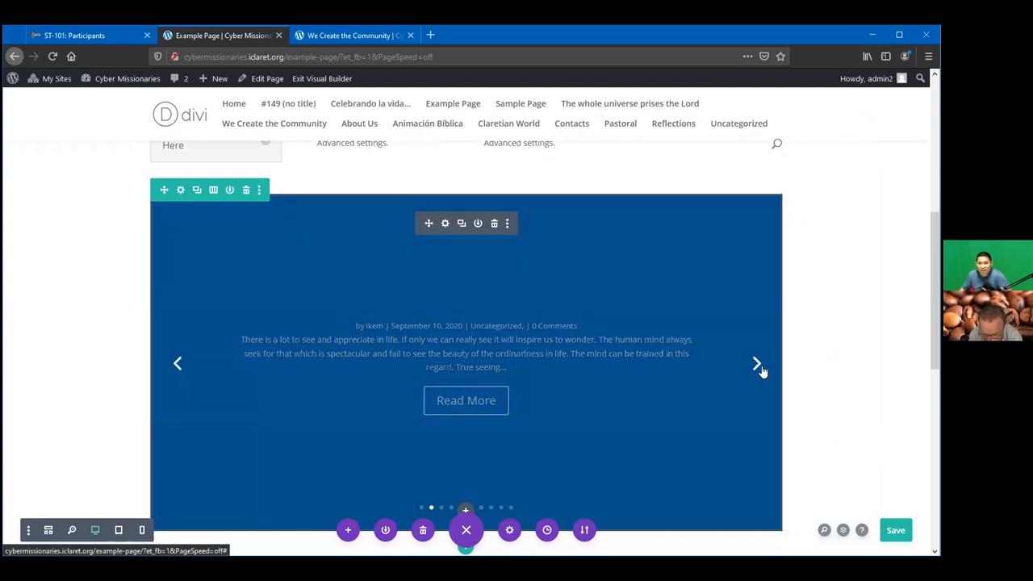
left_click(758, 367)
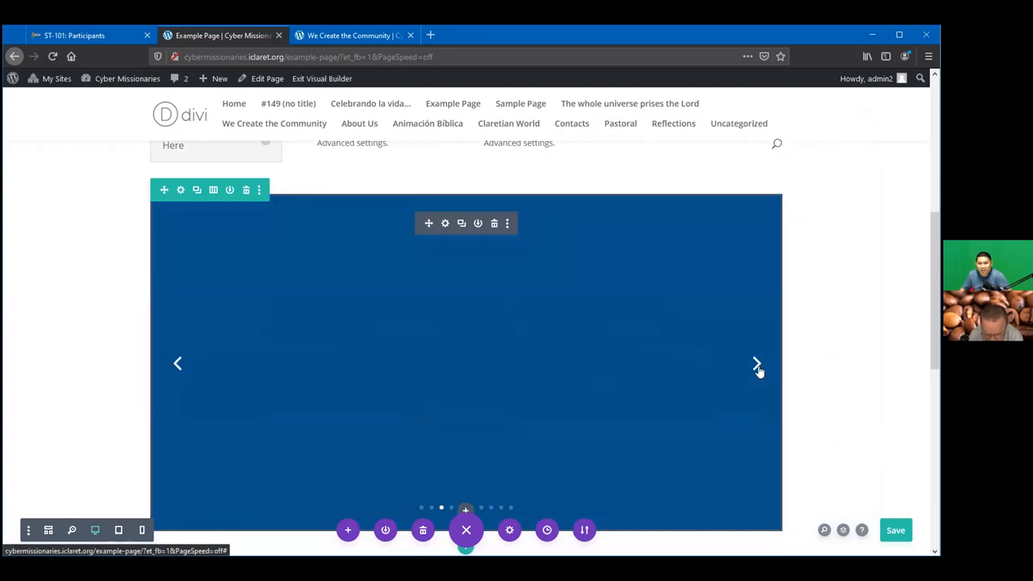
left_click(758, 367)
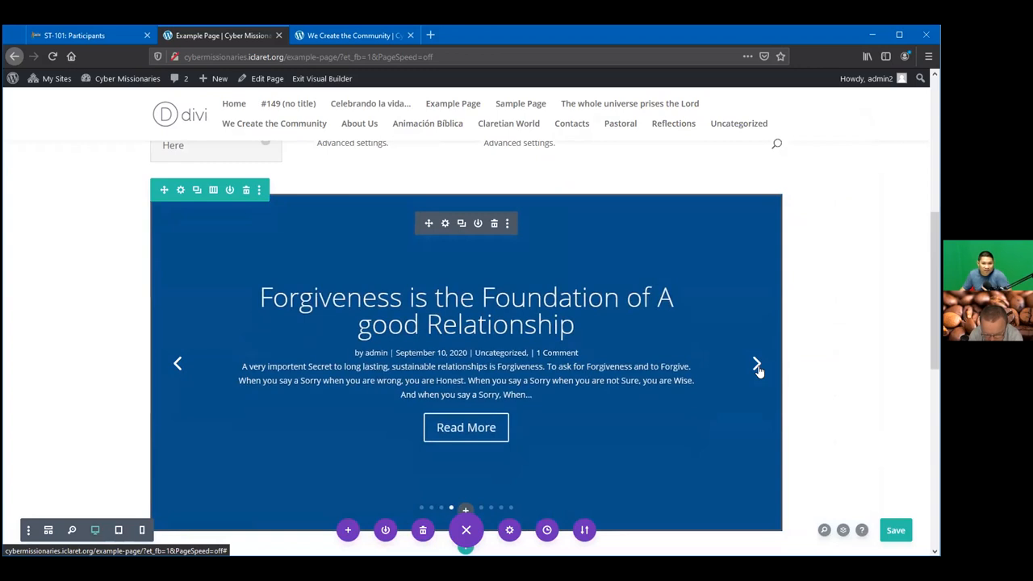
scroll(847, 355, "up", 2)
scroll(855, 359, "down", 5)
scroll(799, 367, "up", 3)
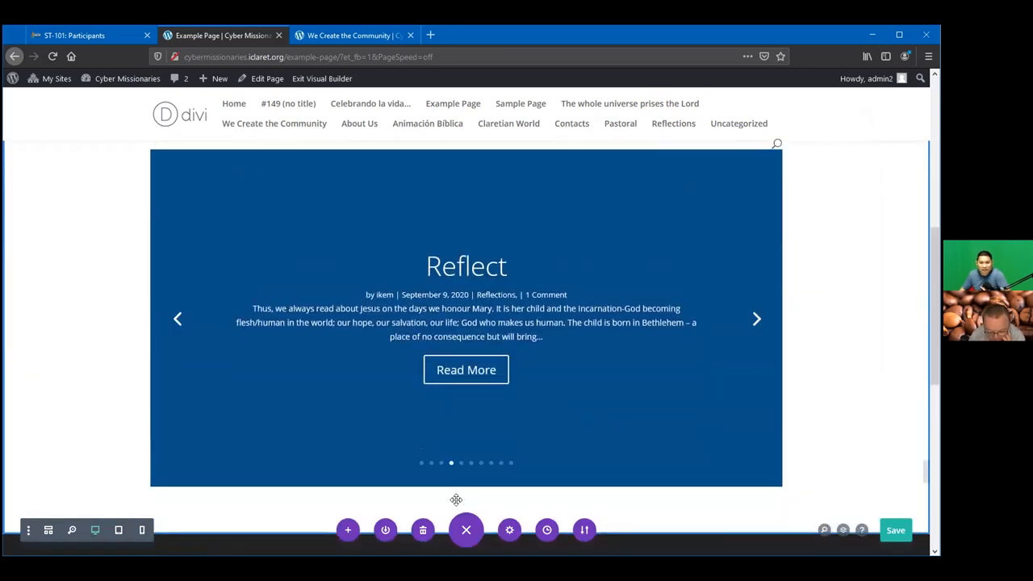
Step: Set the post slider row's width to 100% in its design sizing settings
scroll(322, 339, "up", 2)
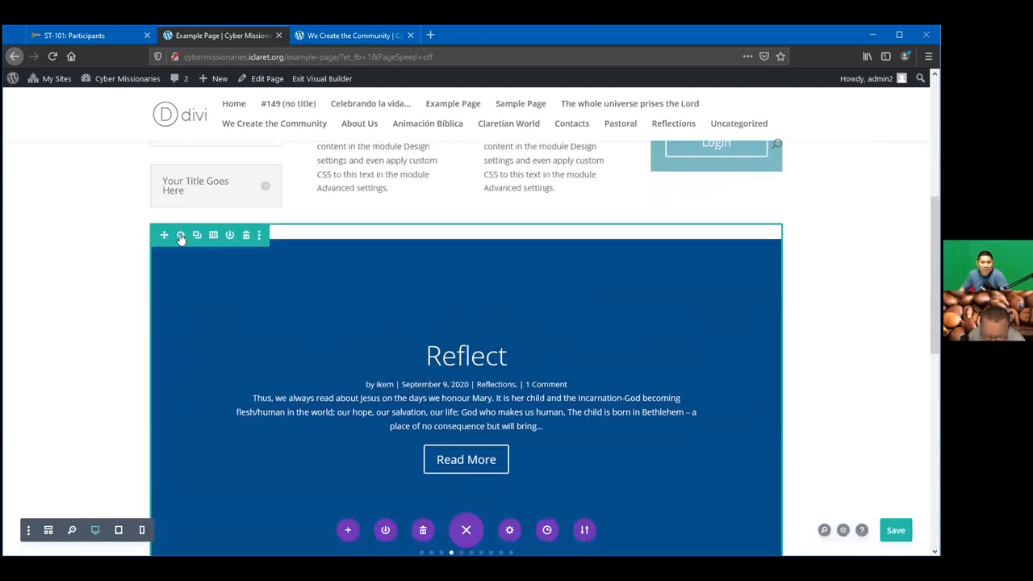
left_click(180, 235)
left_click(683, 178)
left_click_drag(710, 154, 588, 144)
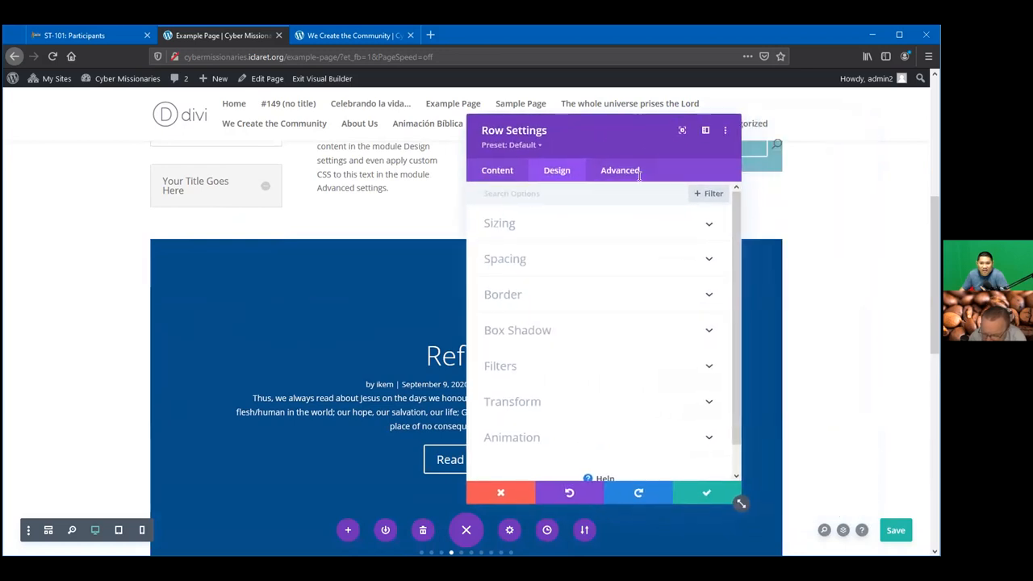
left_click(708, 227)
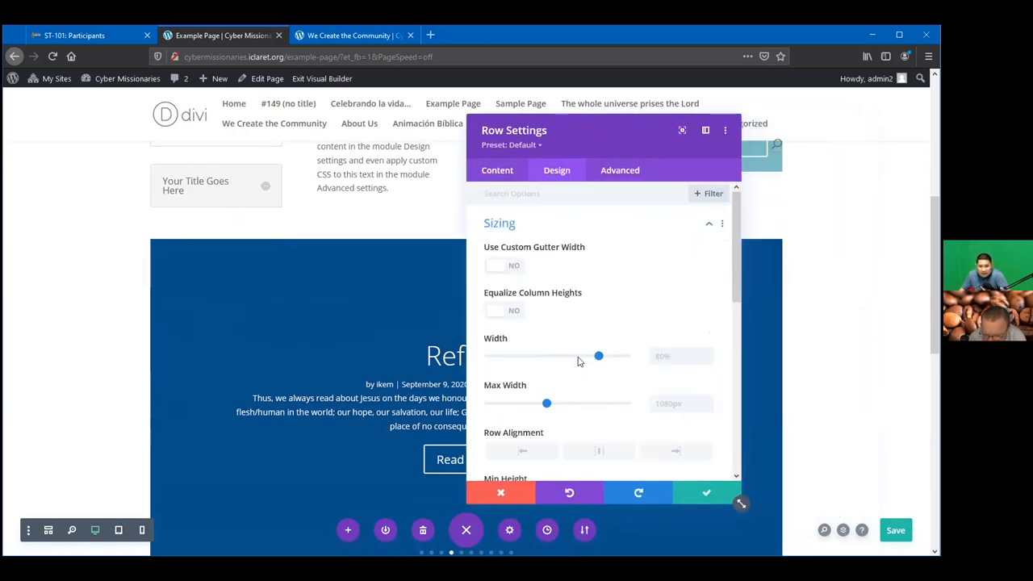
scroll(580, 339, "down", 2)
scroll(534, 267, "up", 2)
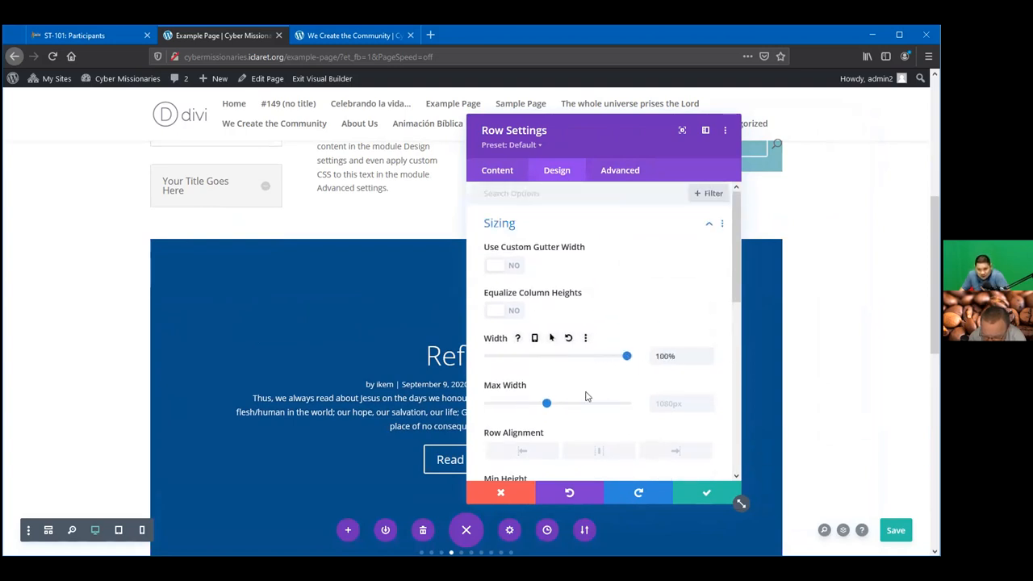
Step: Raise the slider row's maximum width to 2560px and look over the row's other design options
left_click_drag(548, 404, 597, 404)
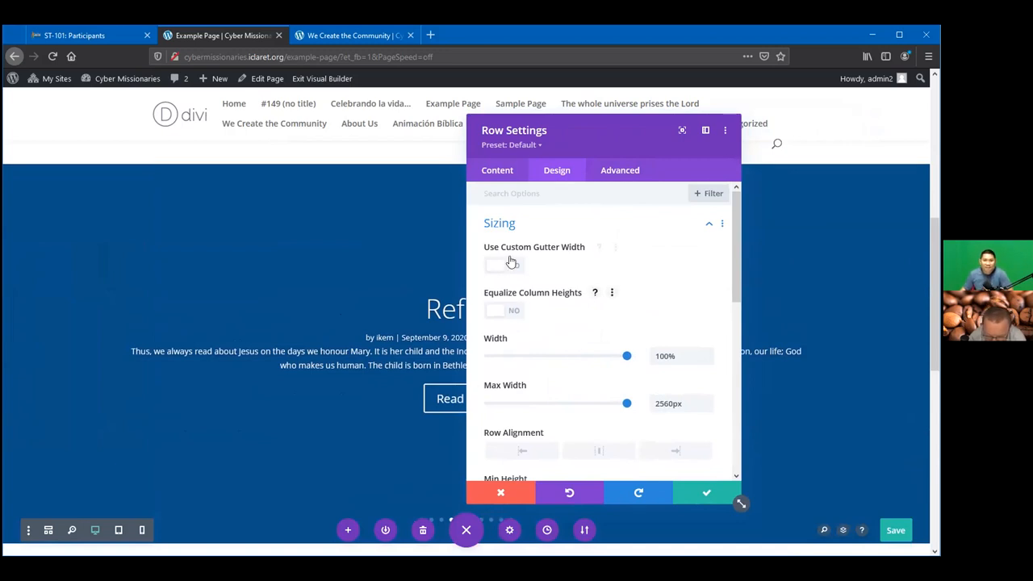
scroll(671, 364, "down", 8)
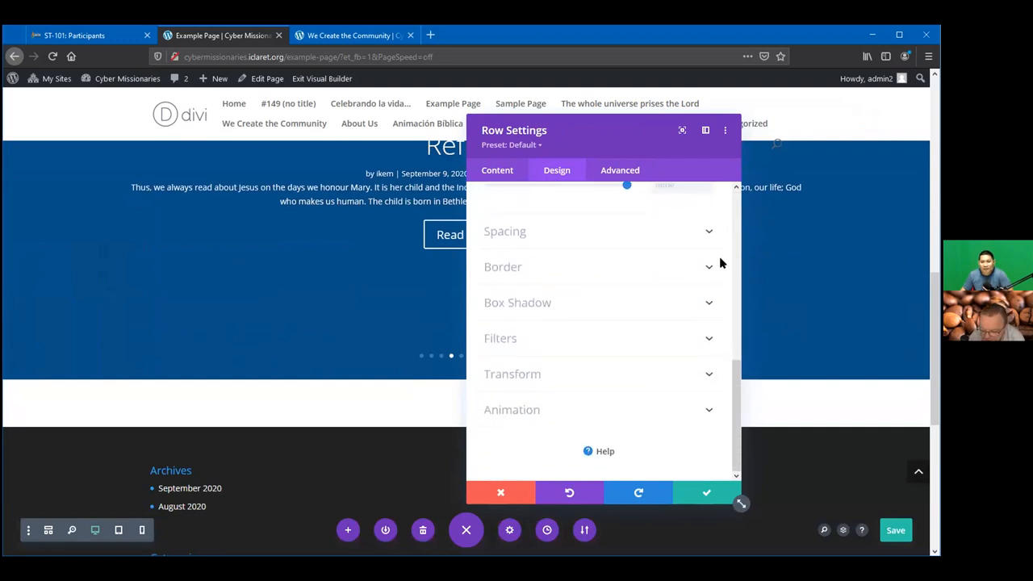
scroll(682, 316, "up", 3)
scroll(682, 316, "up", 2)
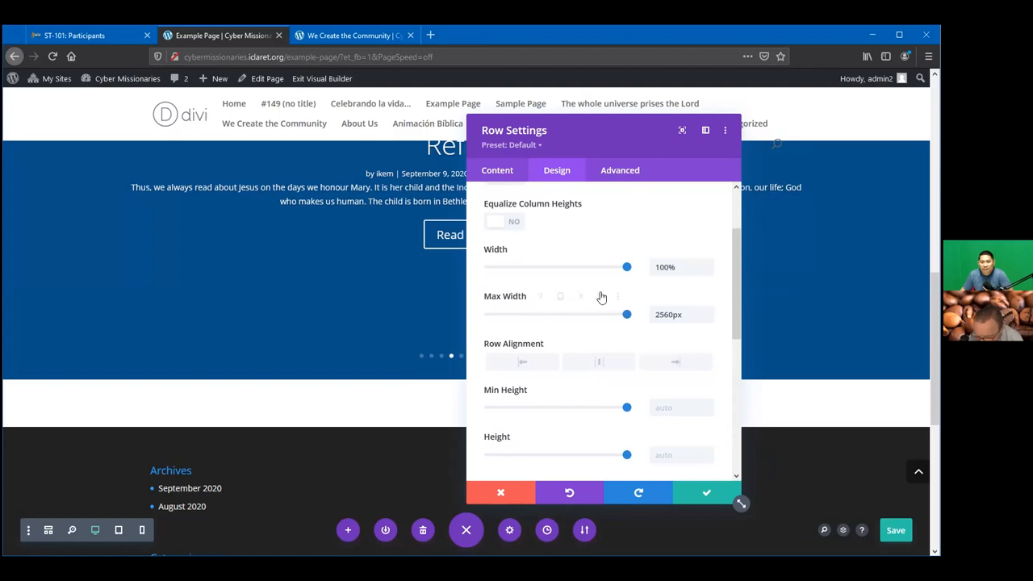
scroll(619, 297, "up", 2)
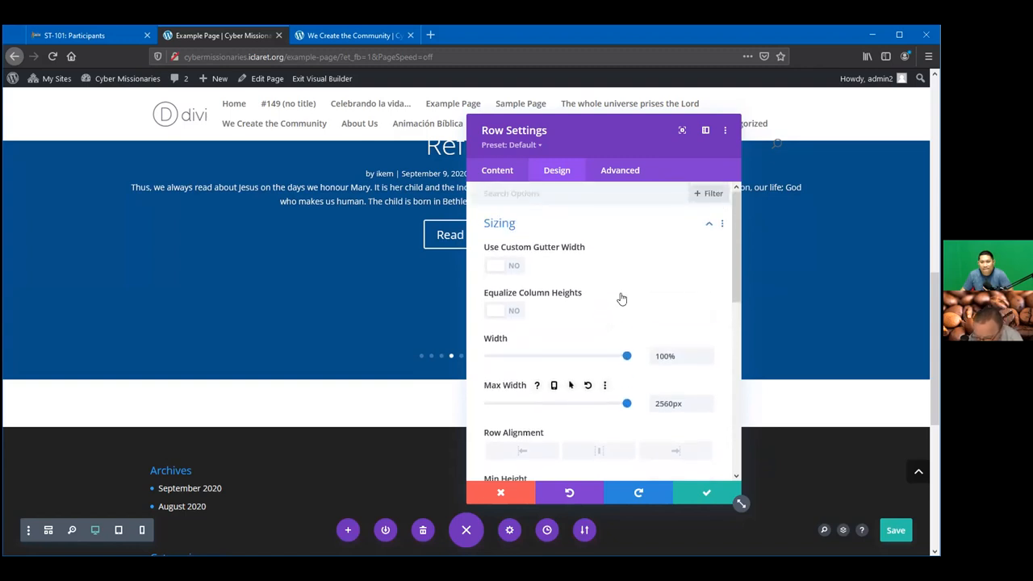
Step: Reset the slider row's maximum width to its default
scroll(622, 297, "down", 1)
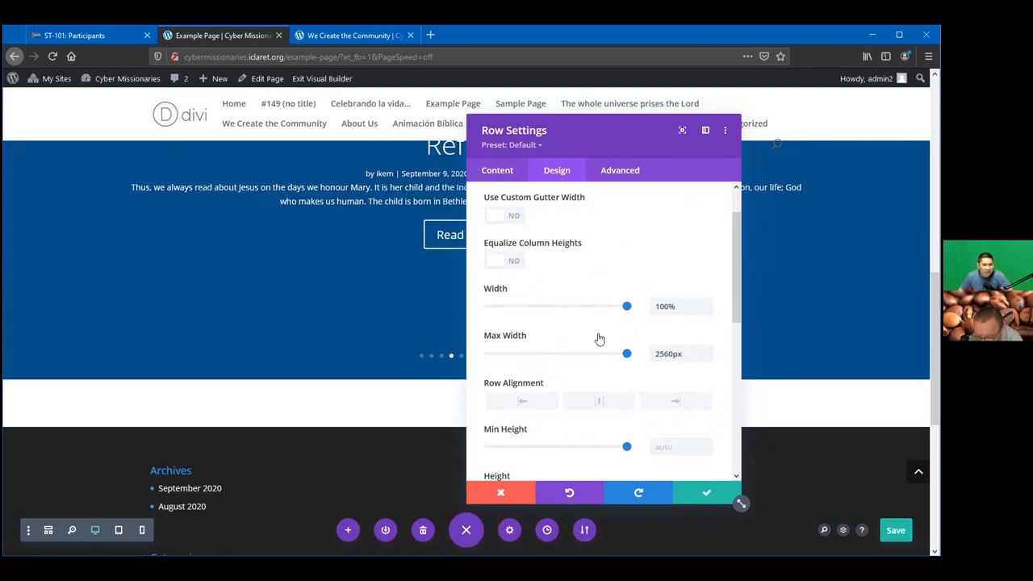
scroll(392, 323, "up", 5)
scroll(392, 323, "down", 6)
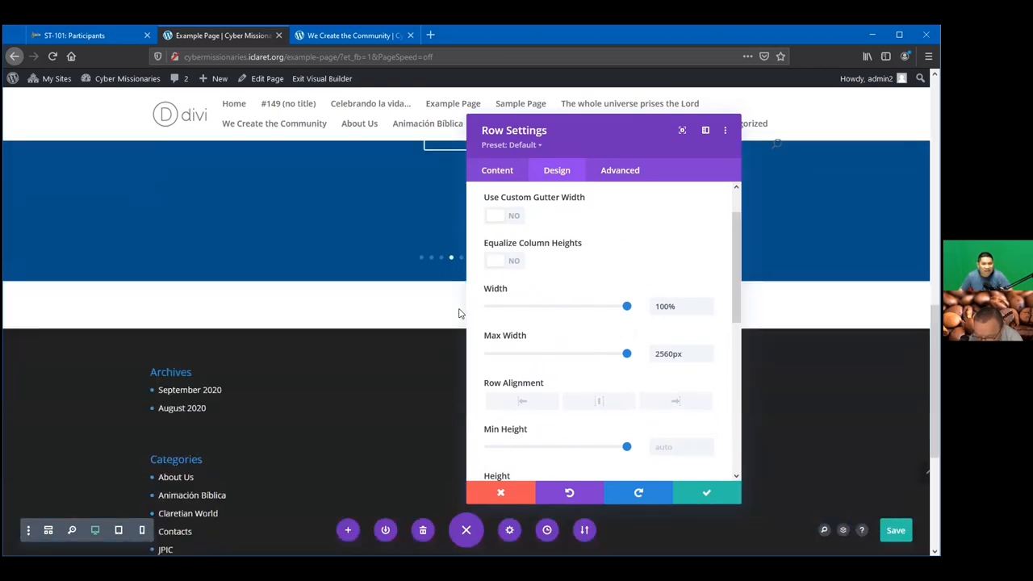
scroll(460, 313, "down", 2)
scroll(618, 344, "down", 3)
scroll(572, 341, "up", 3)
scroll(397, 327, "up", 5)
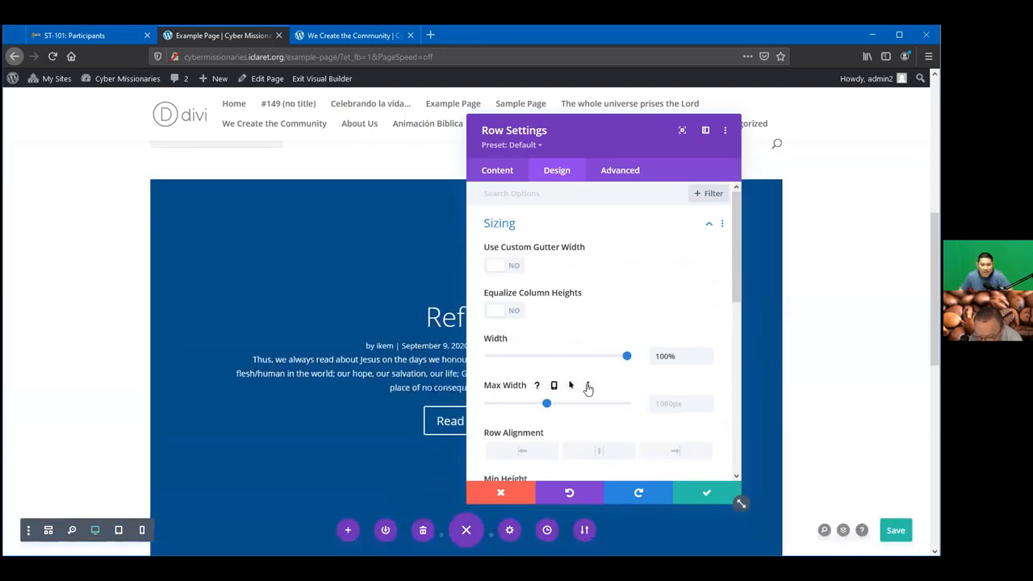
left_click(588, 386)
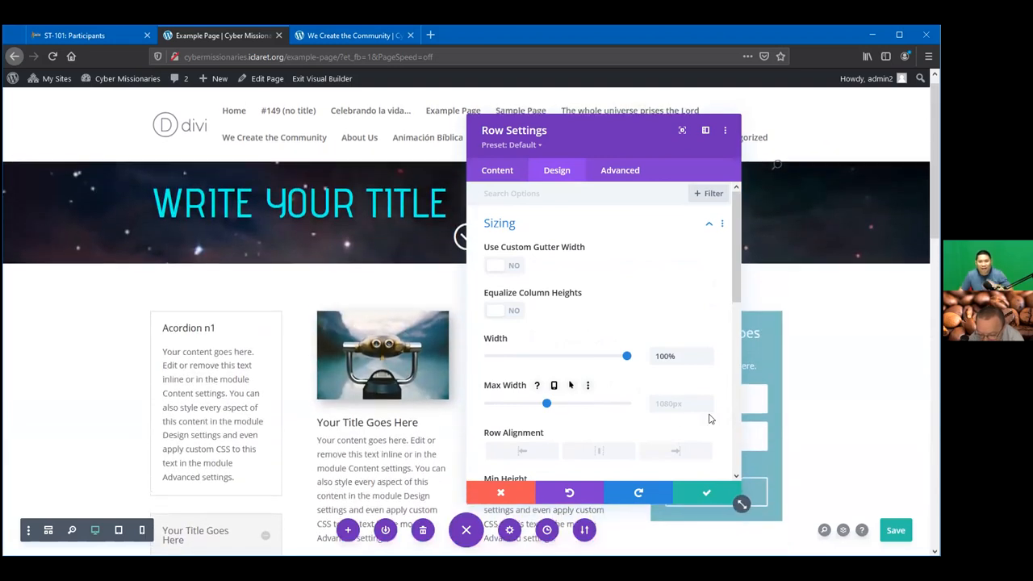
scroll(832, 323, "down", 5)
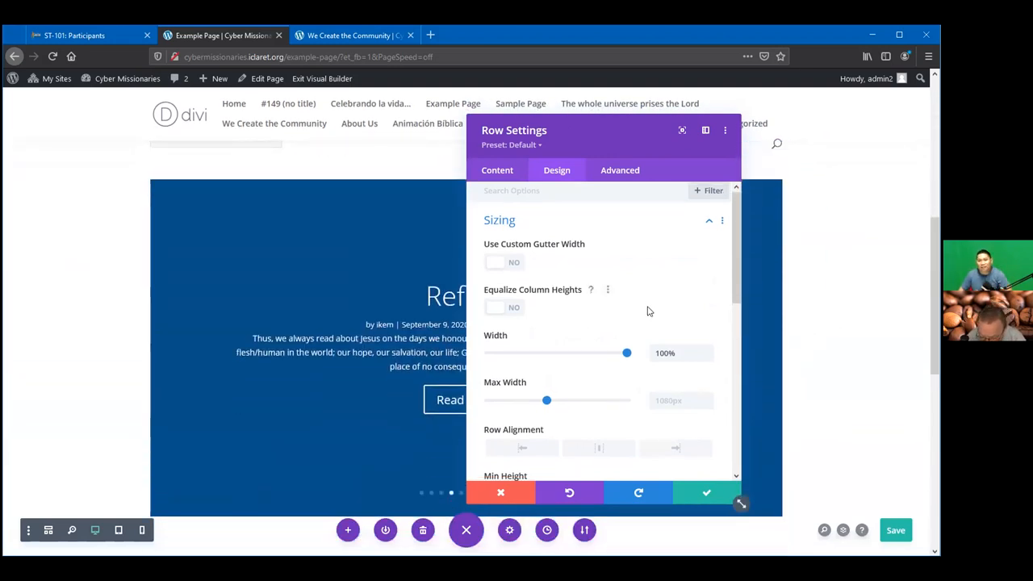
scroll(646, 305, "down", 3)
scroll(646, 304, "up", 3)
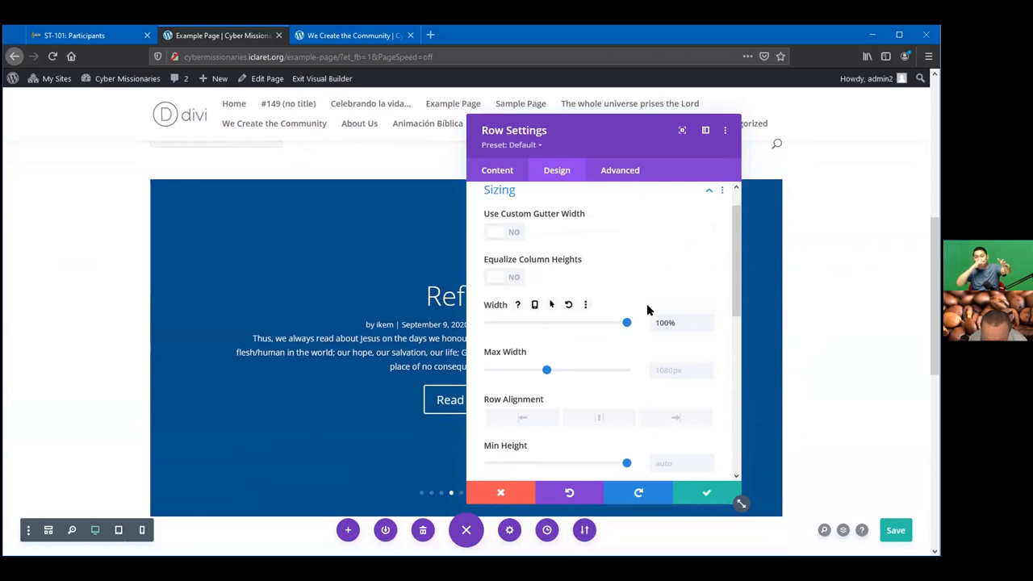
scroll(652, 306, "up", 2)
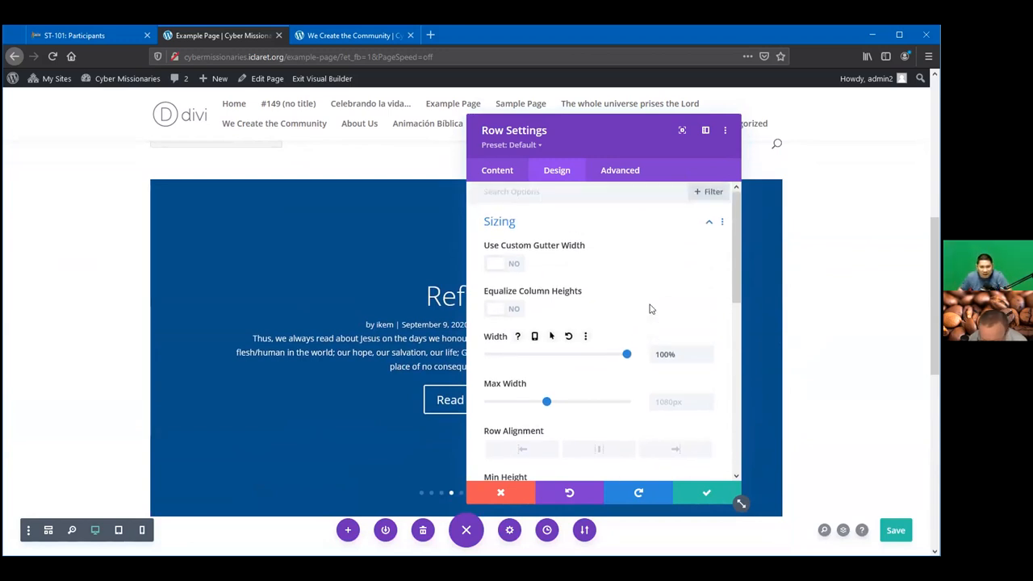
Step: Review the resized slider row on the page and save its row settings
scroll(401, 288, "up", 4)
scroll(401, 286, "down", 3)
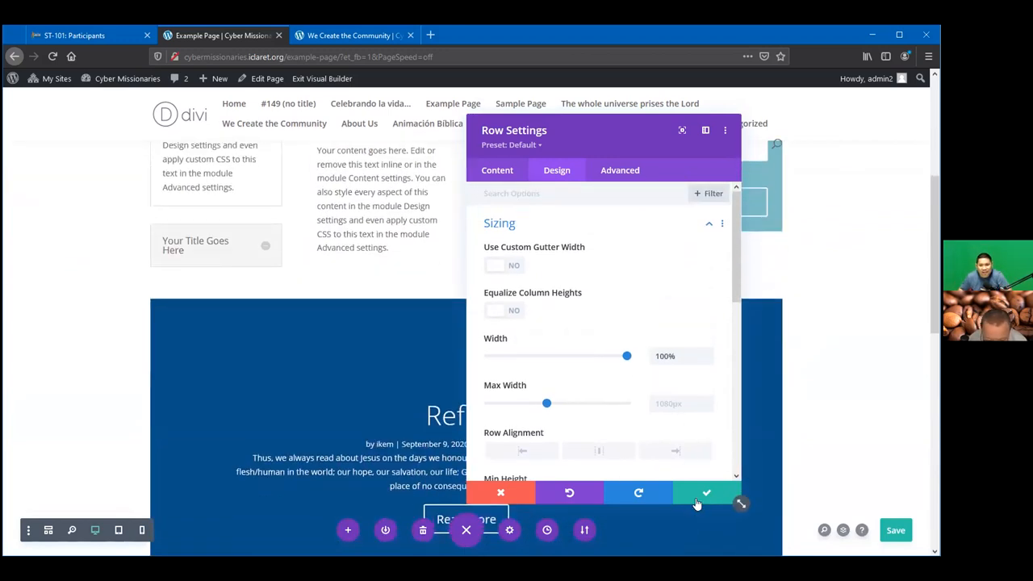
left_click(700, 494)
Step: Add a specialty section below the slider section with a narrow first column beside a wide row area, without inserting a row yet
scroll(613, 339, "down", 3)
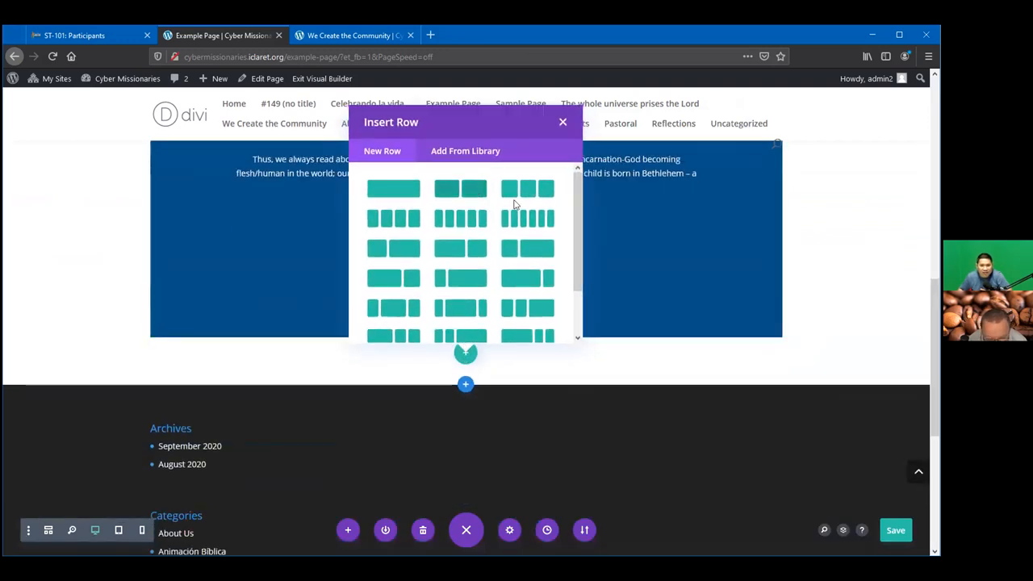
left_click(563, 123)
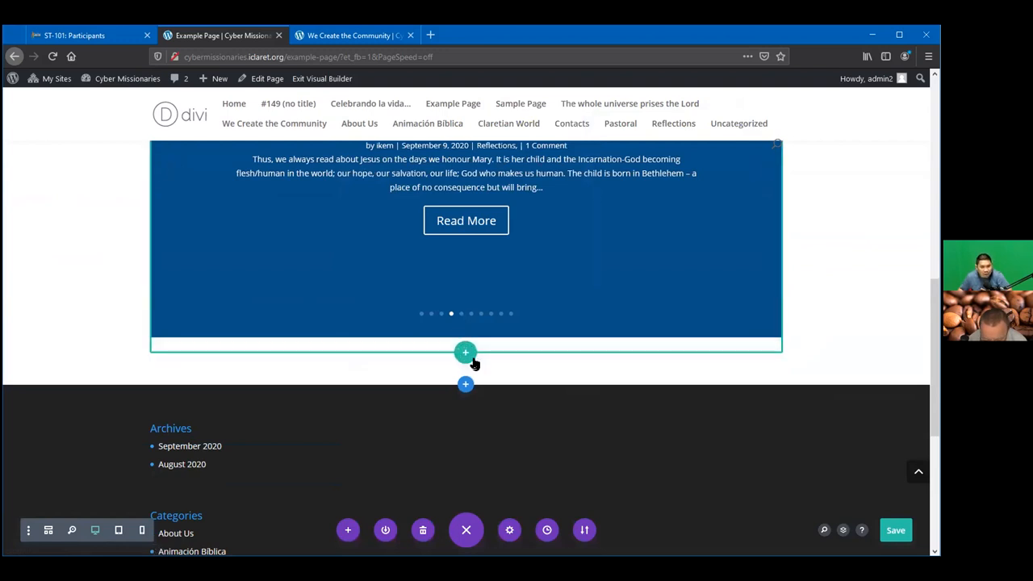
left_click(465, 386)
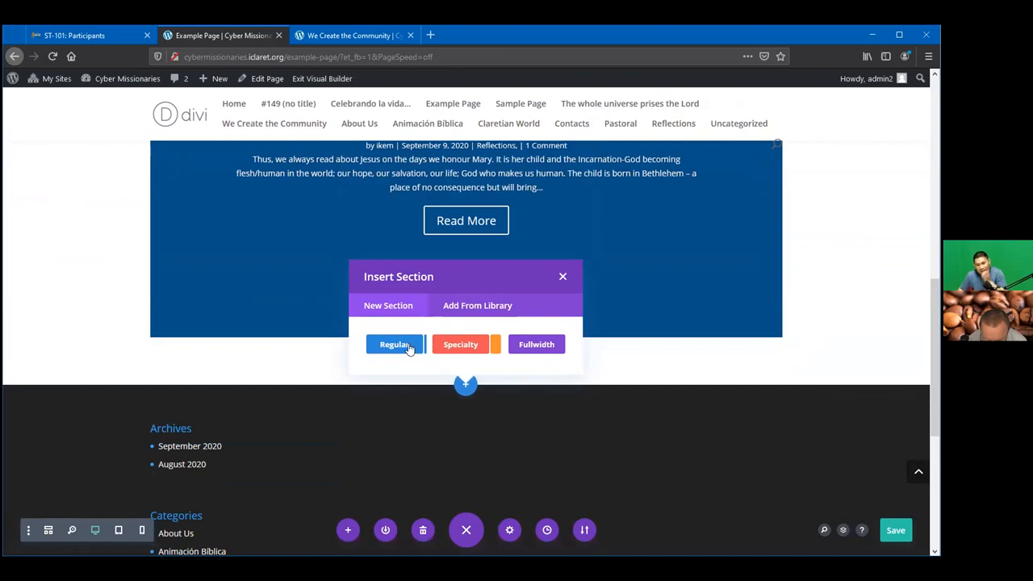
left_click(453, 347)
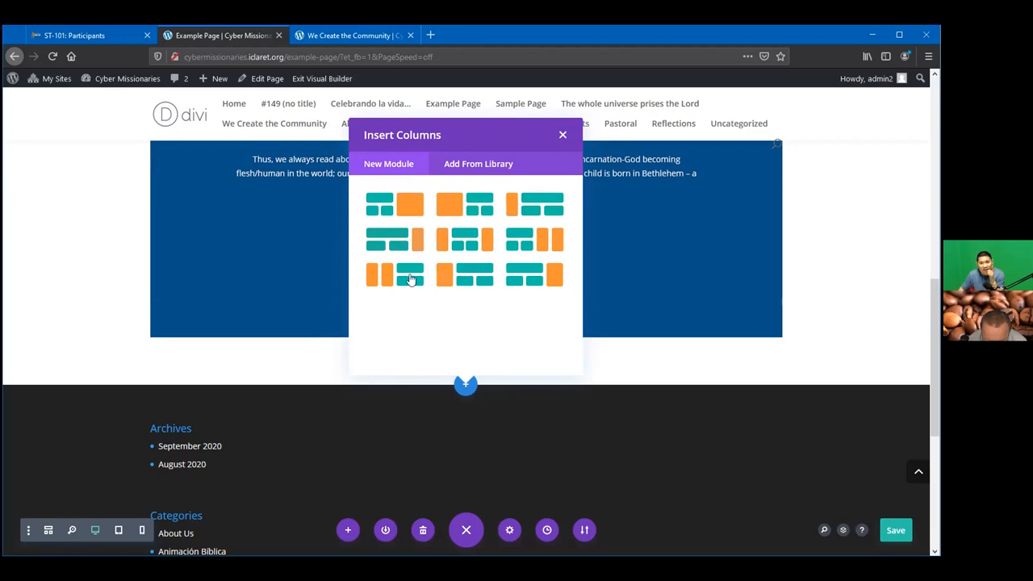
left_click(523, 196)
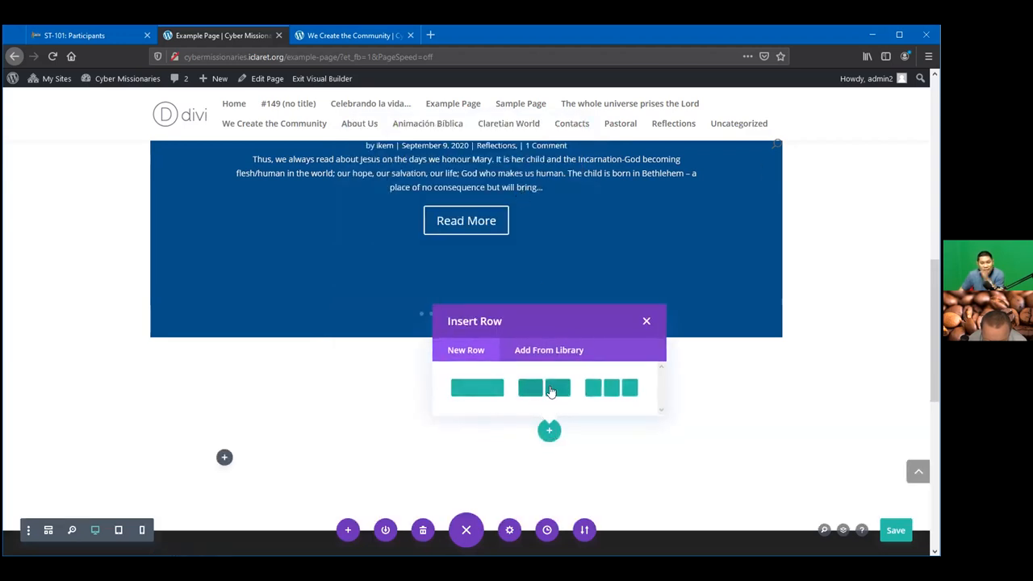
left_click(648, 322)
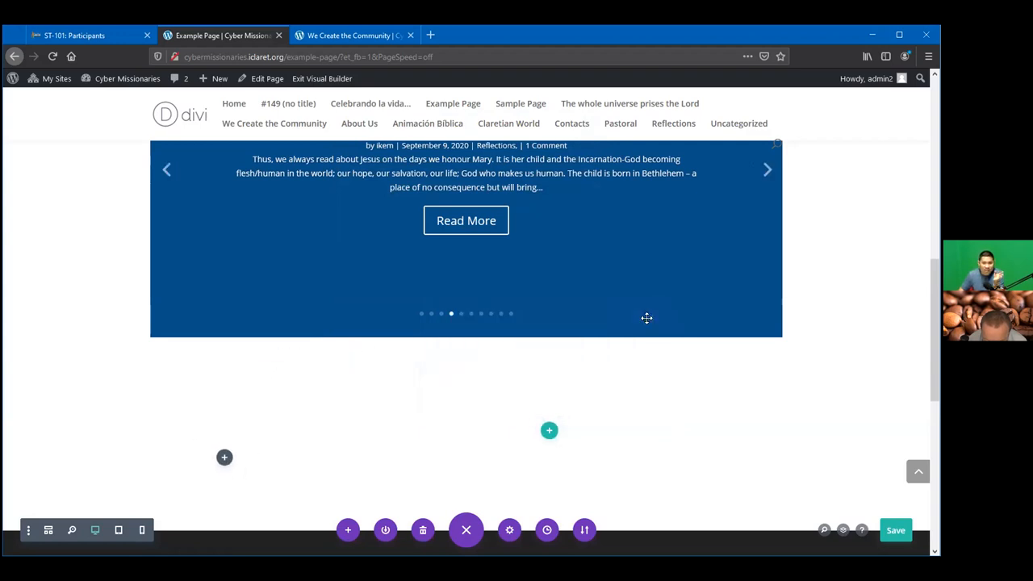
Step: Insert a Video module with its default video in the specialty section's narrow column and save it
left_click(225, 457)
left_click_drag(332, 212, 342, 341)
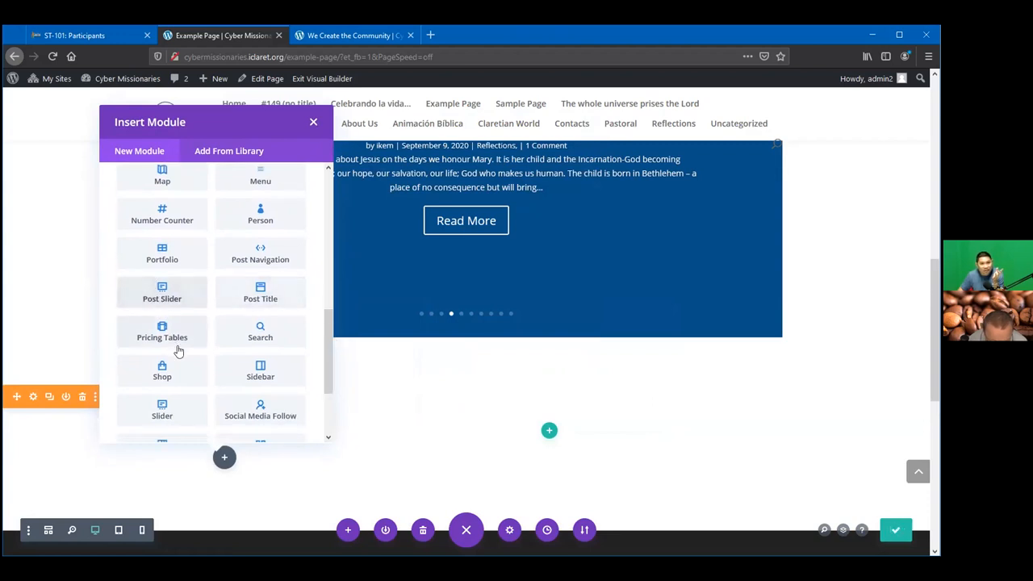
scroll(178, 351, "down", 3)
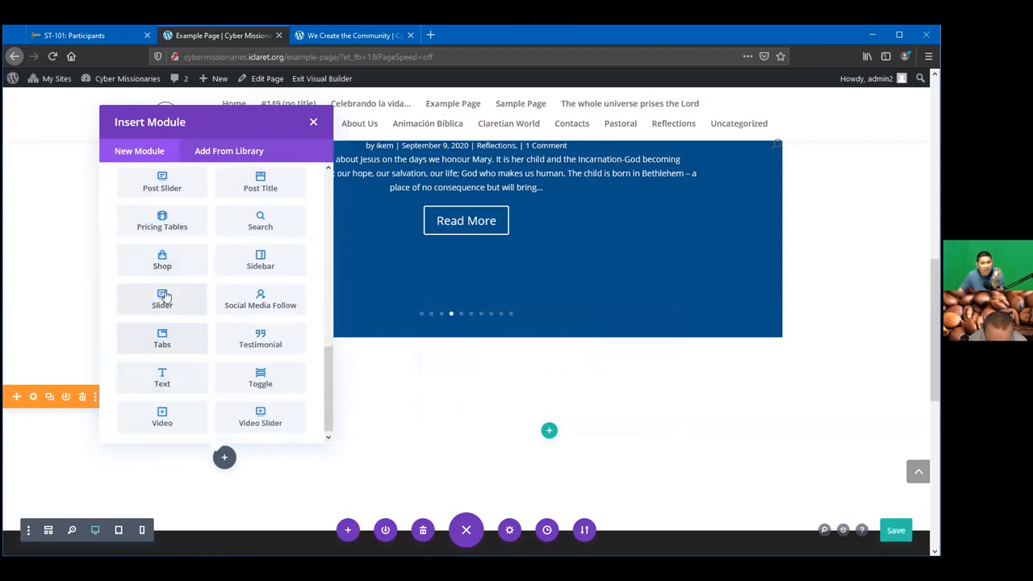
left_click(163, 413)
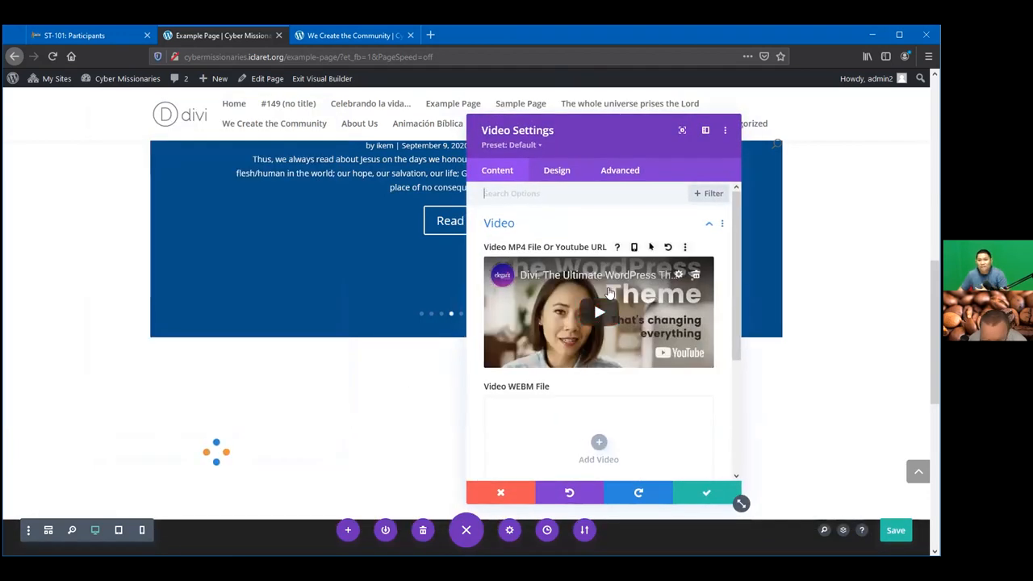
left_click(704, 494)
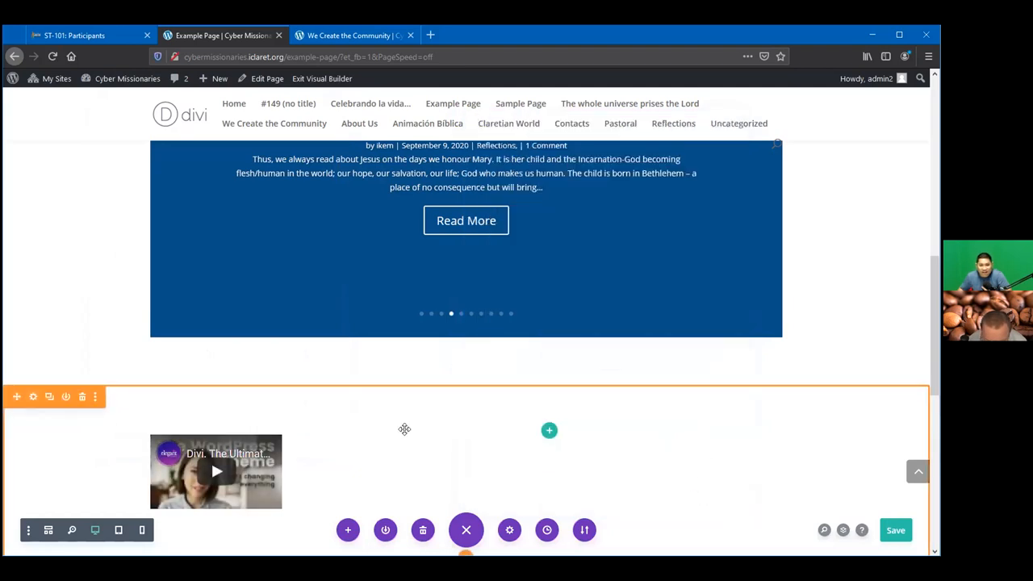
Step: Insert a two-column row in the section's wide area and add a Blog module with a post count of 3 to its first column
left_click(547, 432)
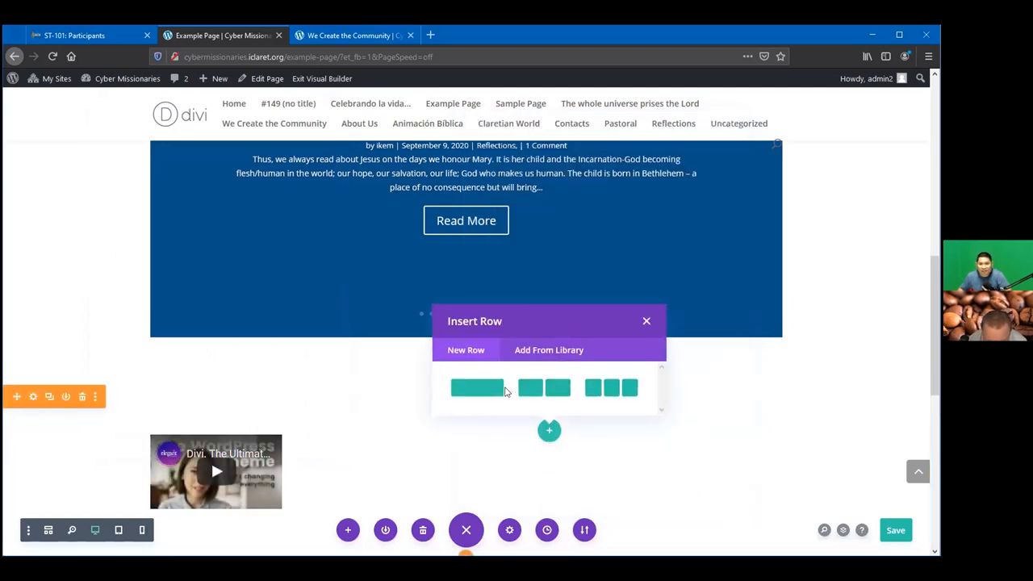
left_click(549, 388)
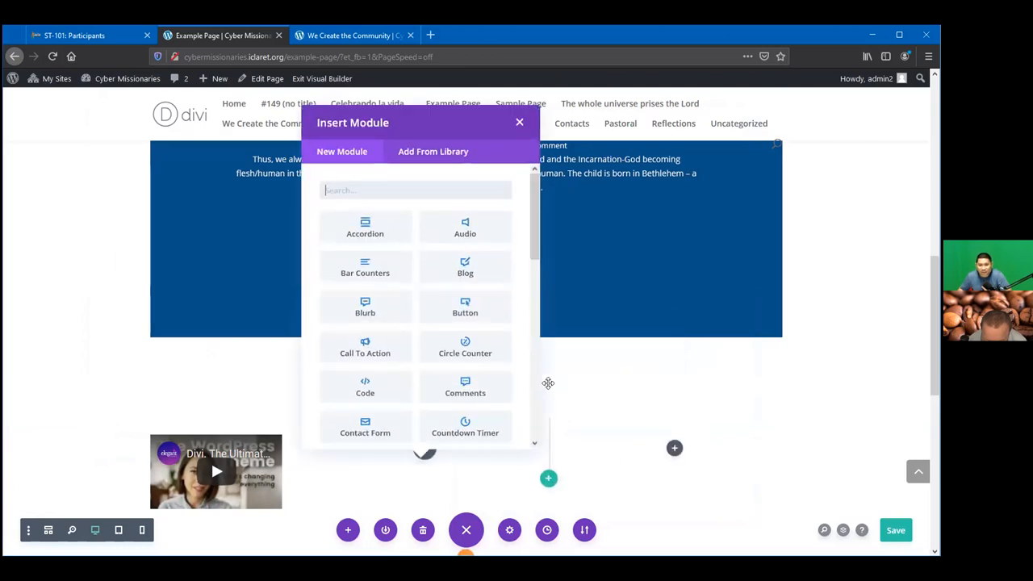
scroll(508, 344, "down", 3)
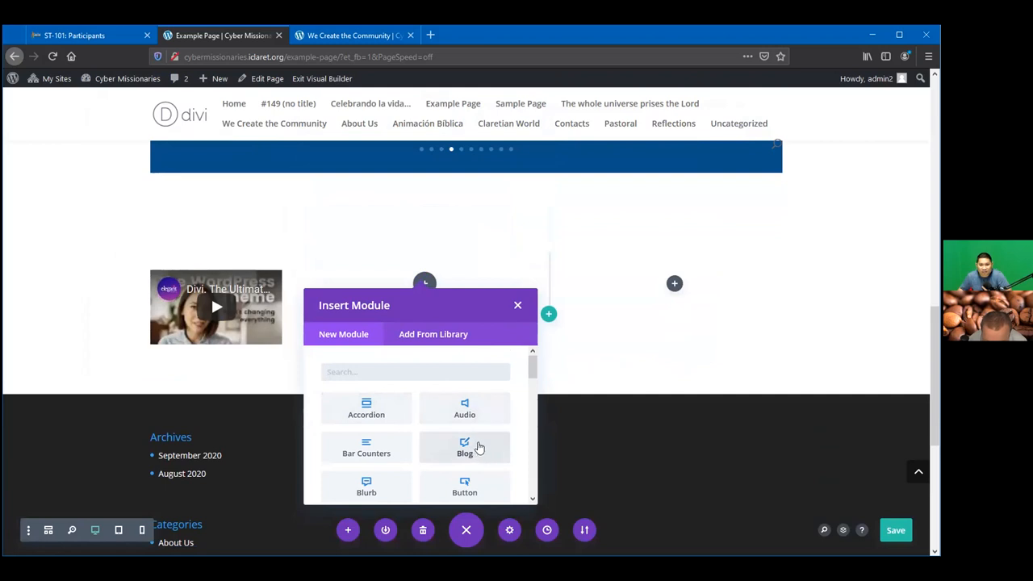
left_click(479, 448)
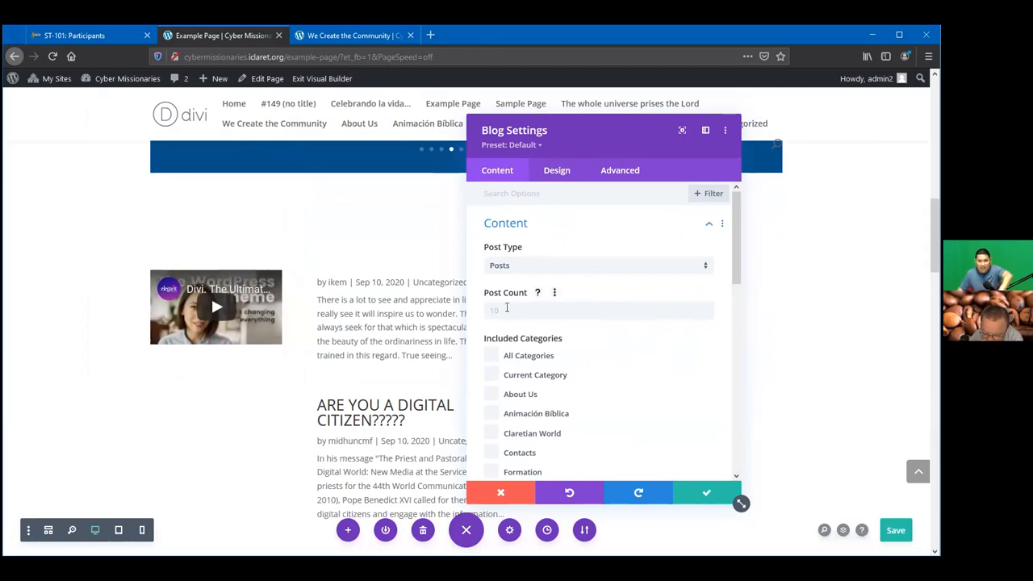
type("3")
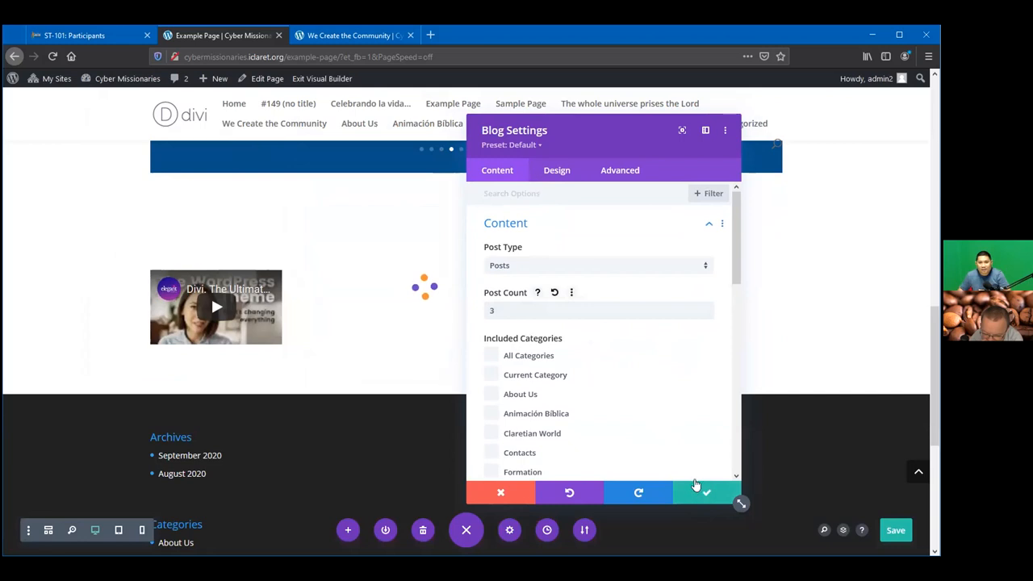
left_click(705, 496)
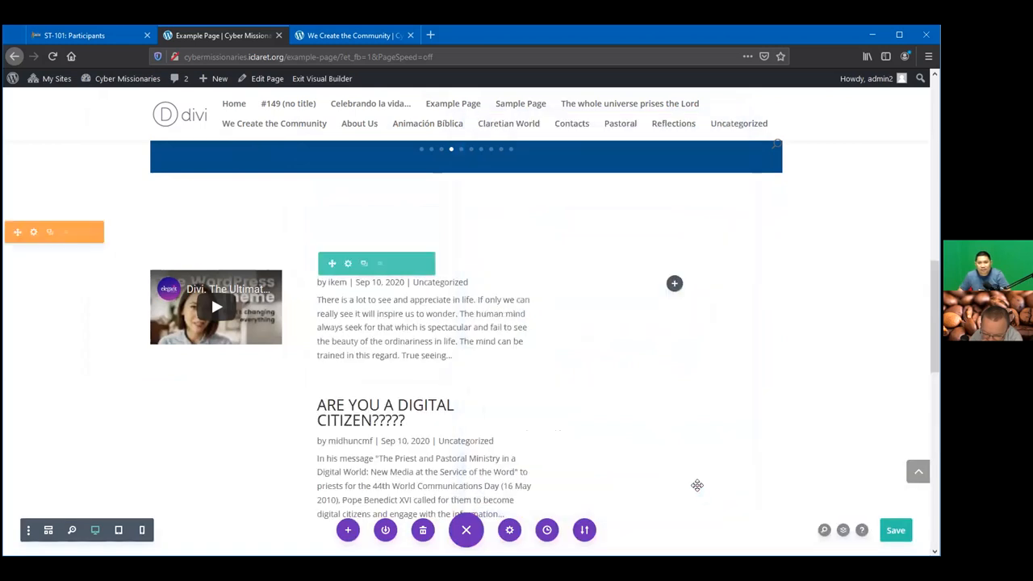
Step: Look through the available modules and insert a Map module in the second column beside the blog posts
left_click(674, 284)
scroll(752, 450, "down", 6)
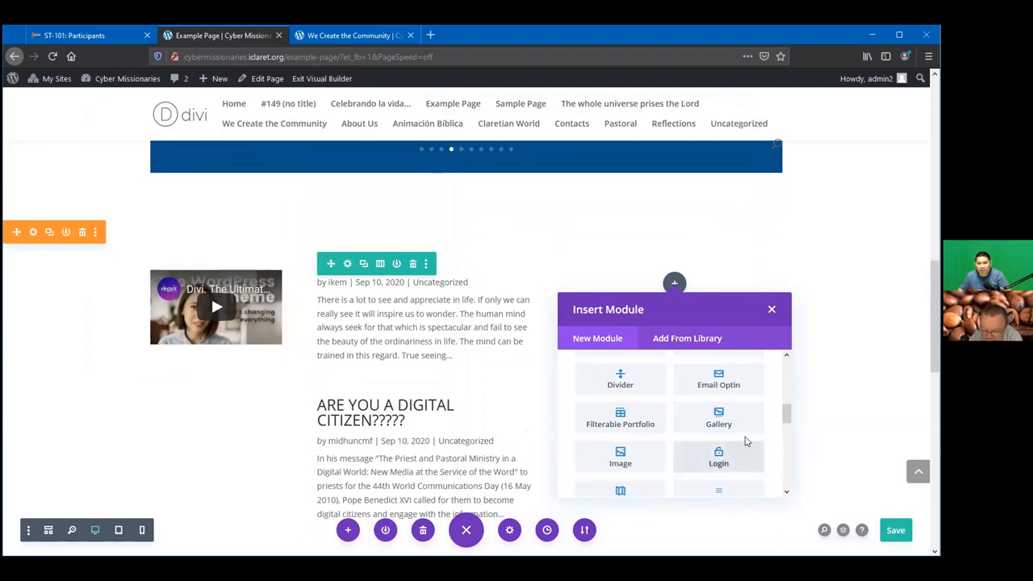
scroll(749, 444, "down", 1)
scroll(727, 416, "down", 5)
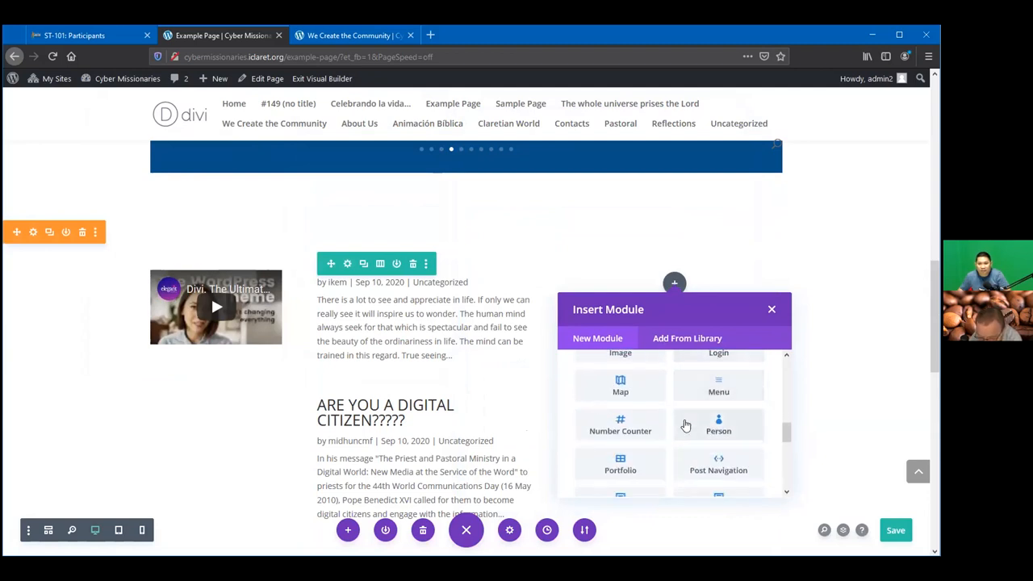
scroll(647, 424, "down", 2)
scroll(642, 421, "down", 3)
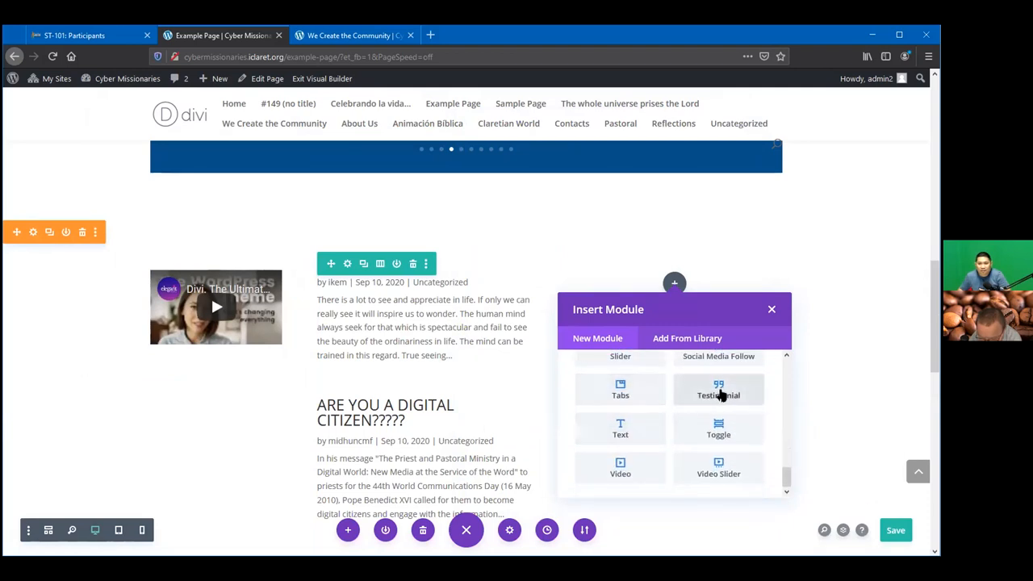
scroll(675, 439, "up", 5)
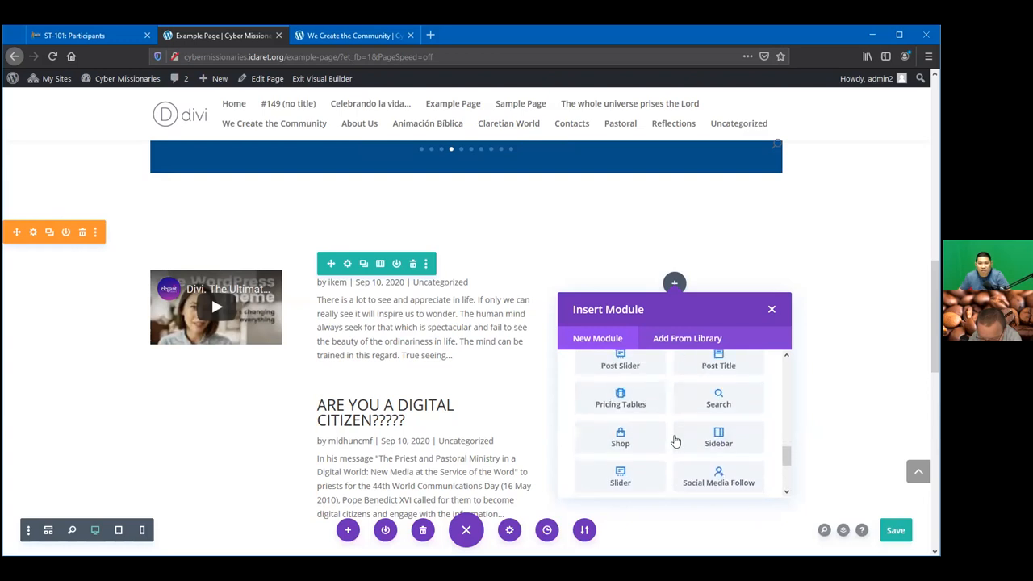
scroll(676, 438, "up", 5)
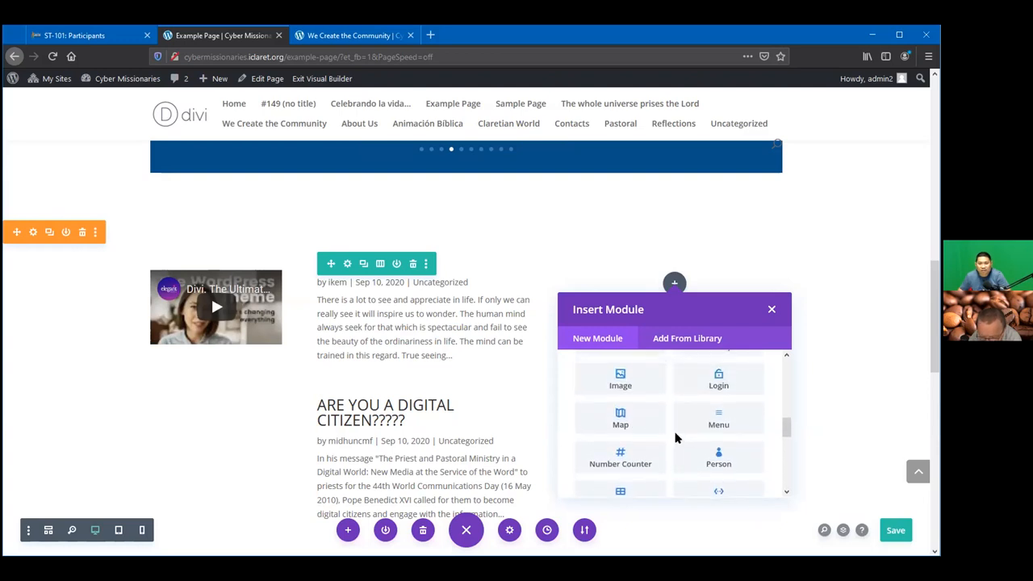
scroll(643, 436, "up", 3)
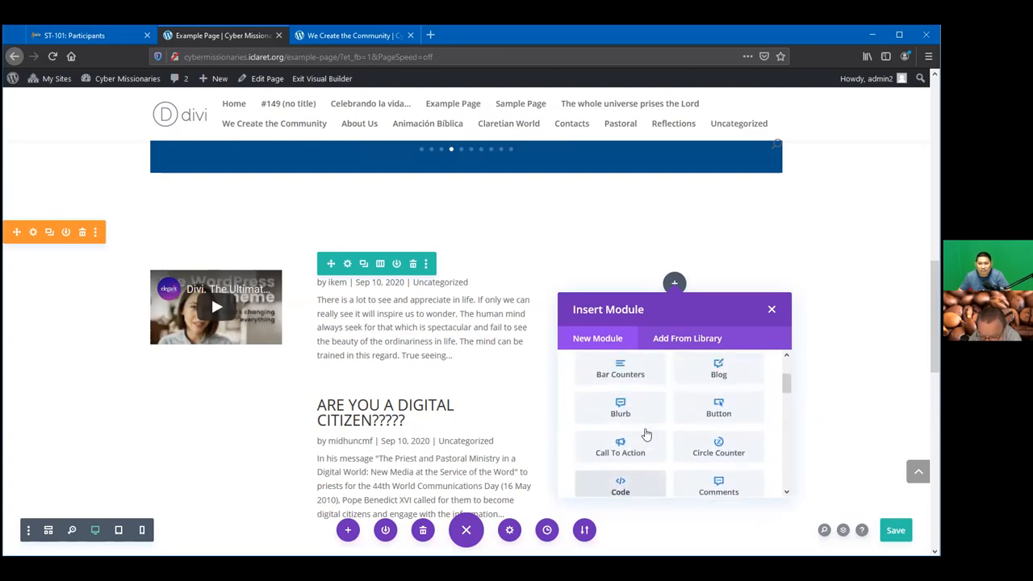
scroll(652, 447, "down", 6)
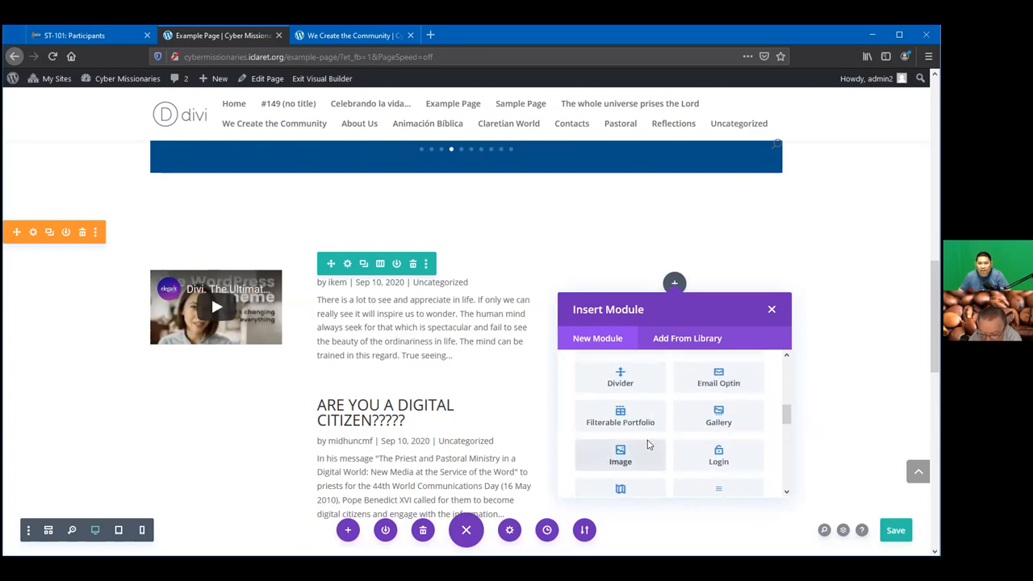
scroll(617, 403, "up", 2)
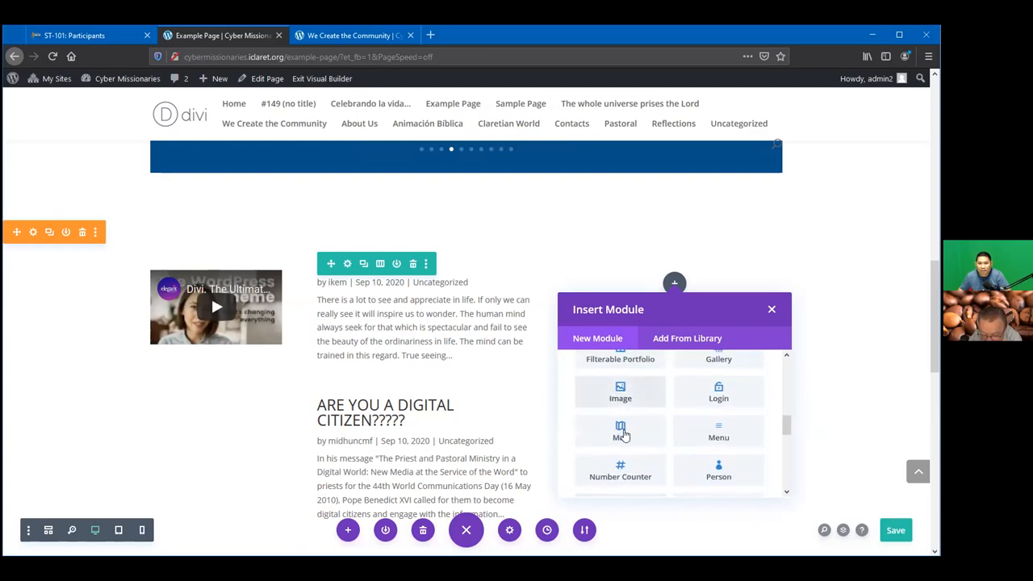
left_click(624, 429)
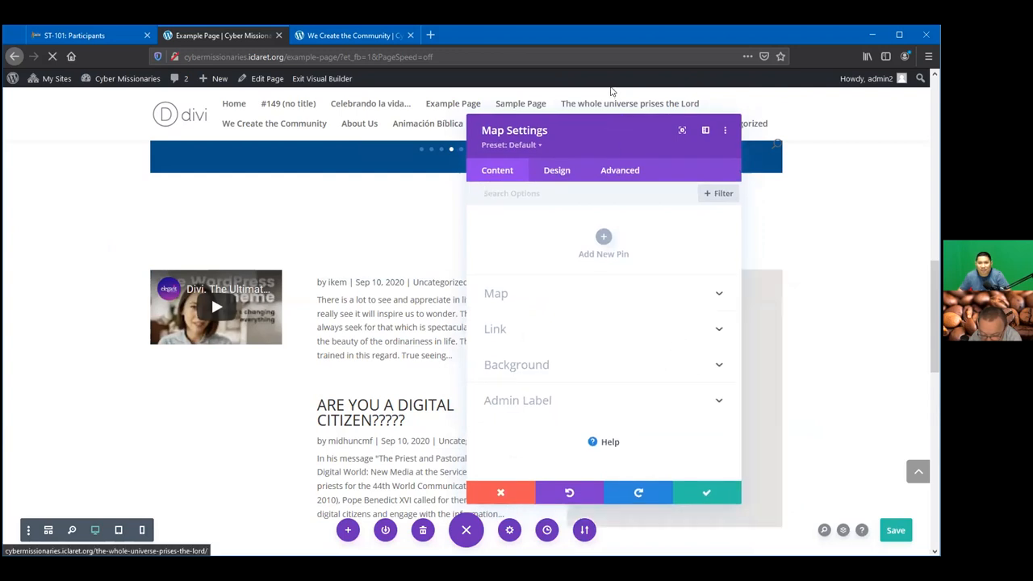
Step: Move the map settings dialog clear of the map and add a new pin titled "Here"
left_click_drag(610, 144, 360, 141)
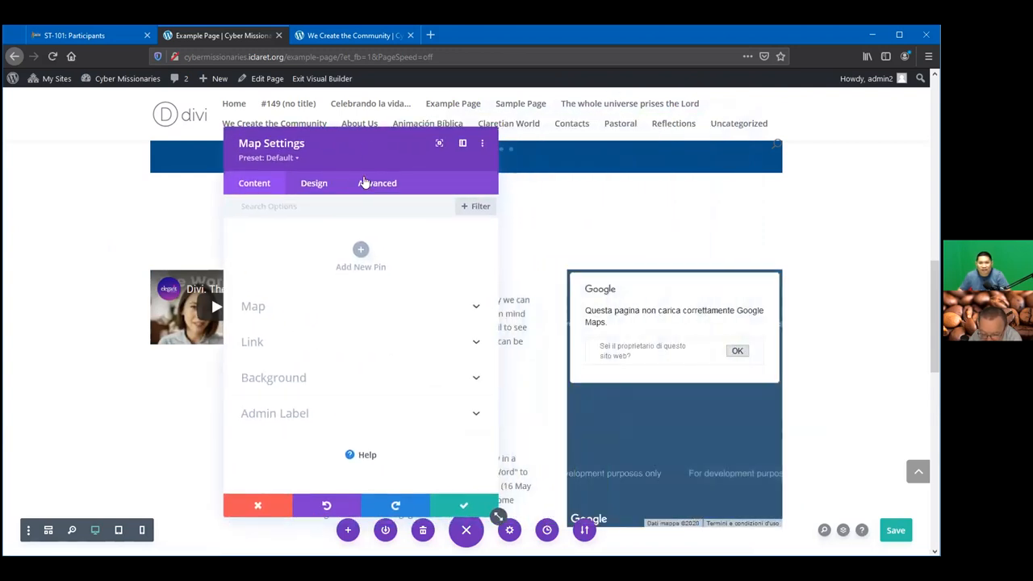
left_click(361, 252)
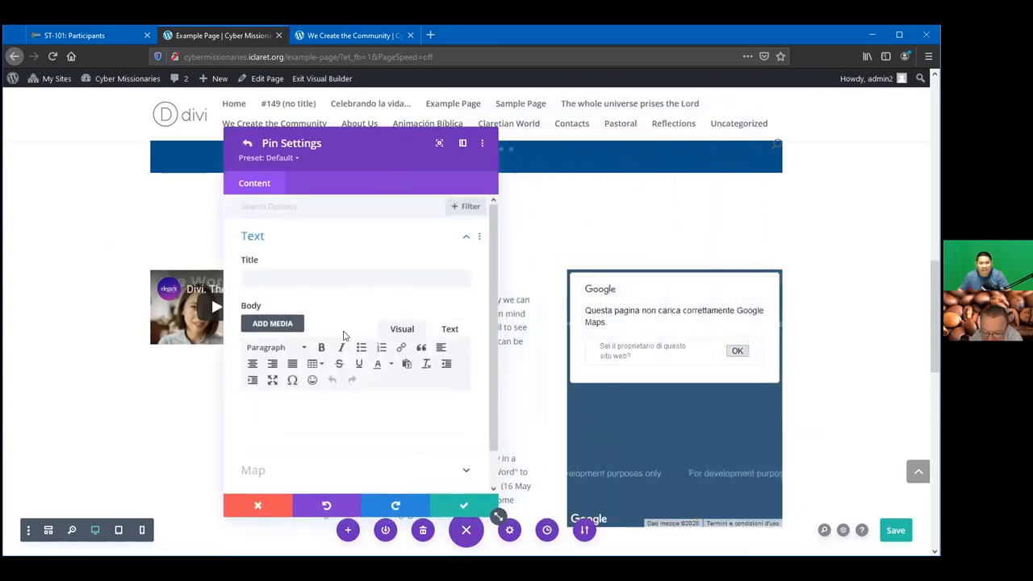
left_click(351, 278)
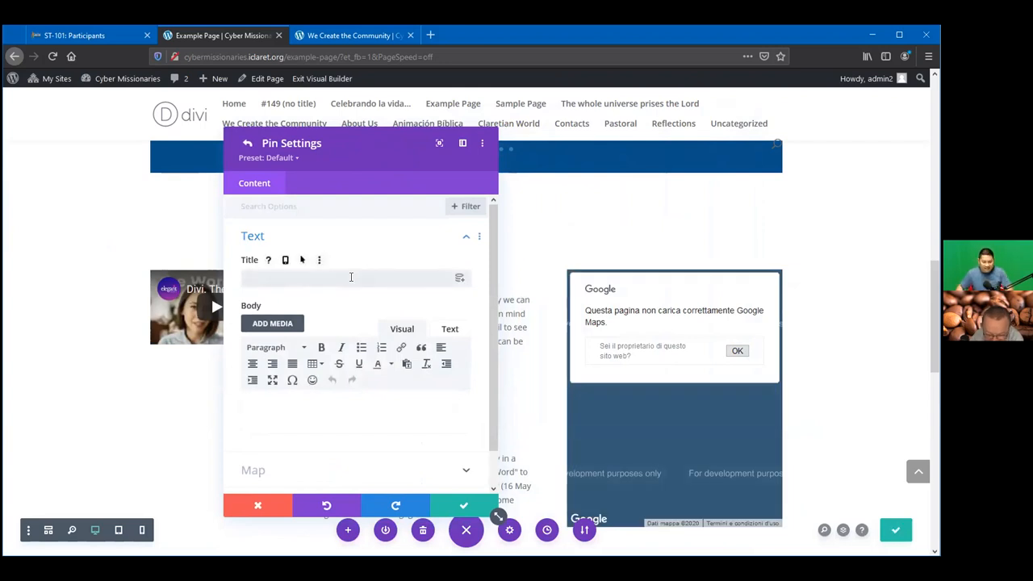
type("Here")
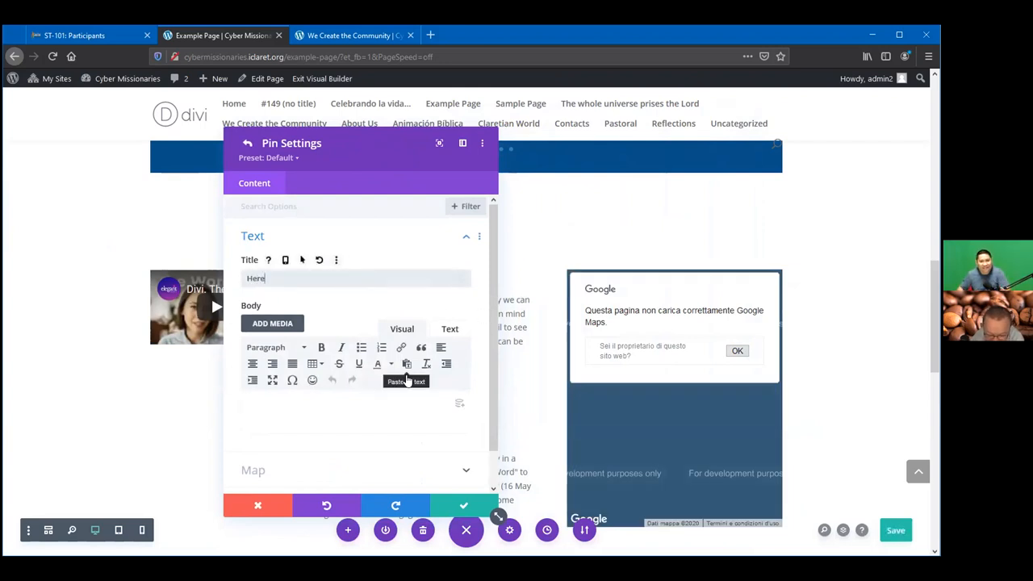
Step: Expand the pin's map location options, dismiss the map notice, zoom out to the world view and move the marker slightly east
scroll(395, 371, "down", 1)
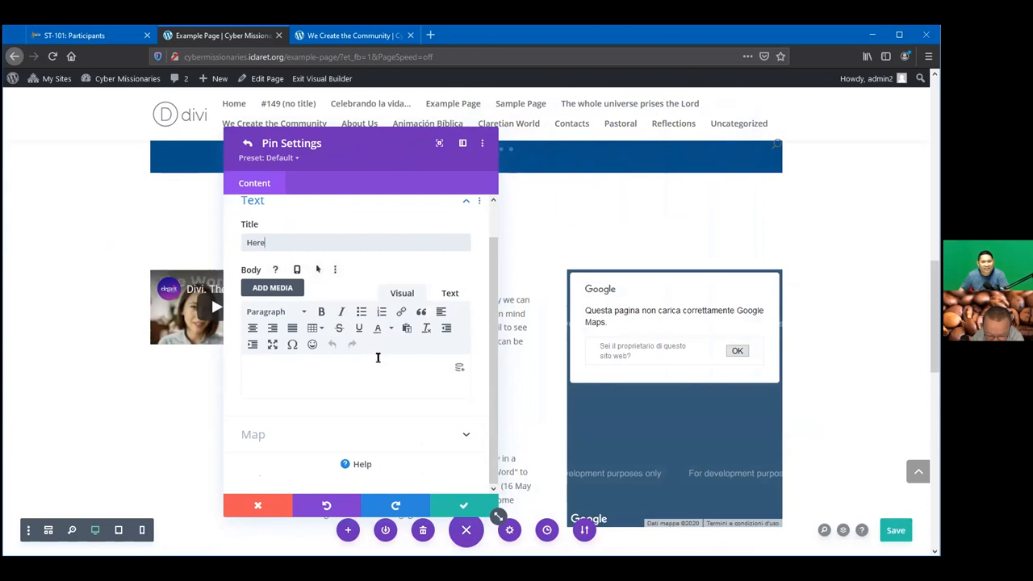
left_click(426, 437)
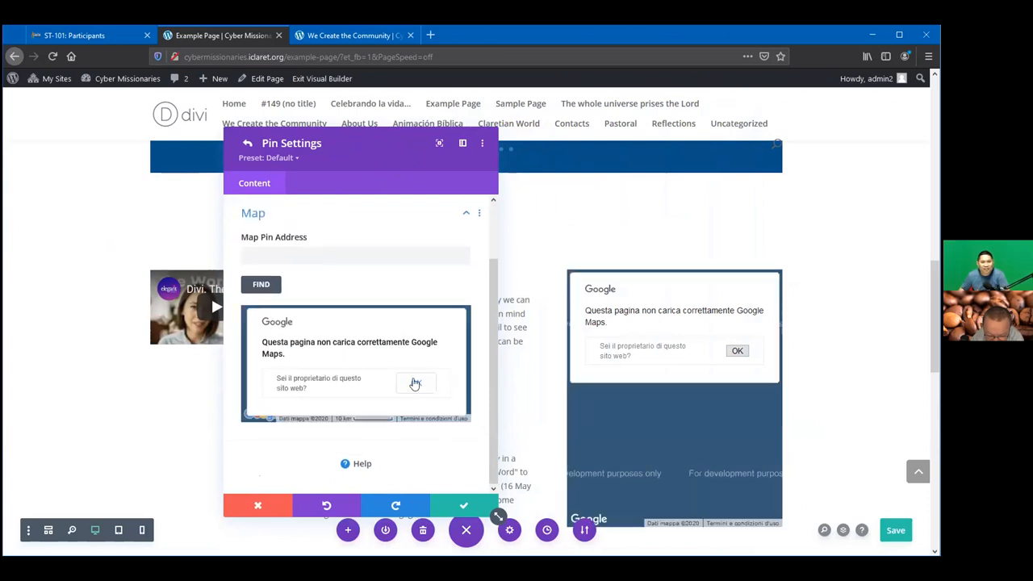
left_click(416, 383)
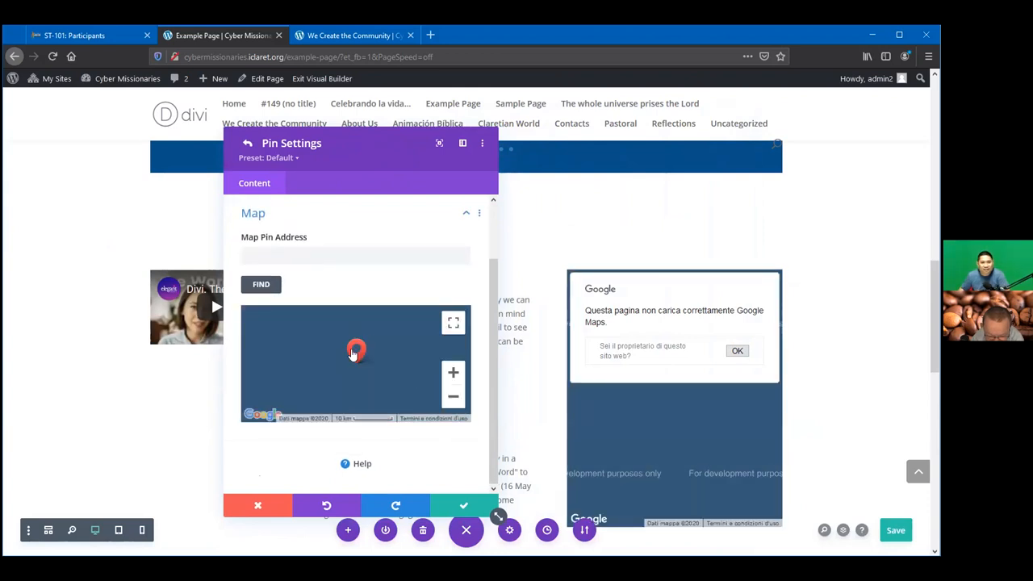
left_click(454, 398)
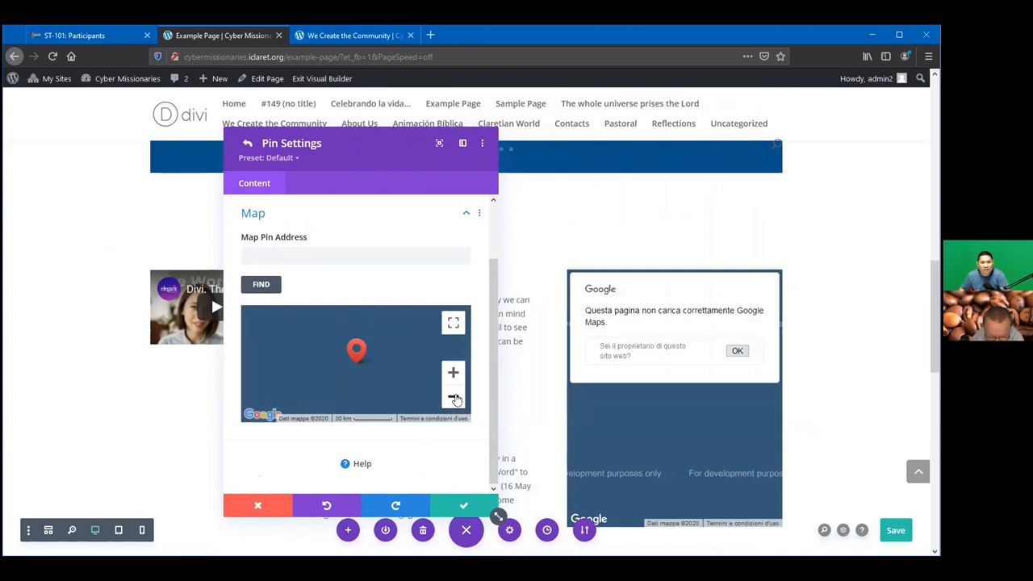
left_click(454, 398)
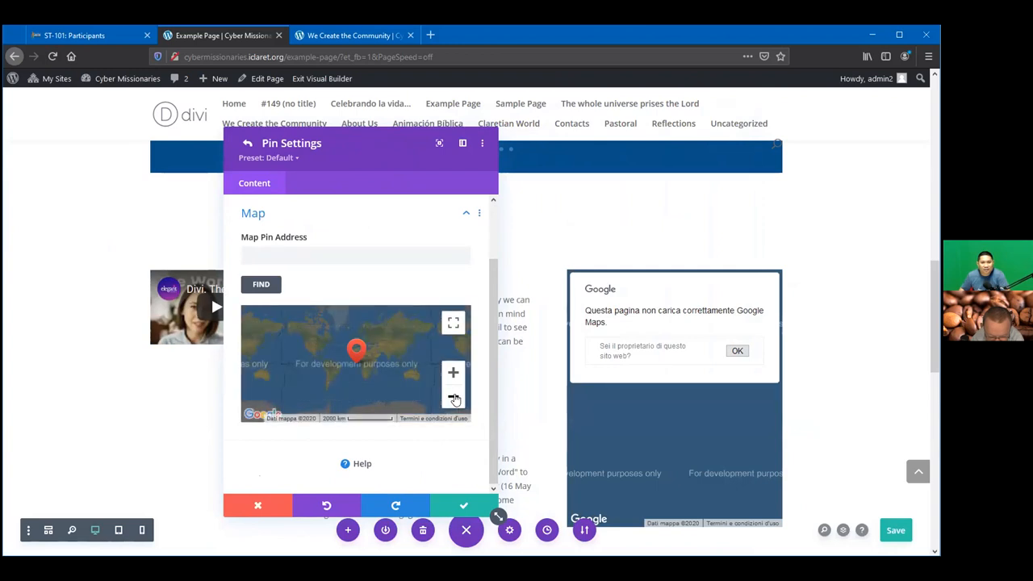
left_click_drag(365, 355, 376, 353)
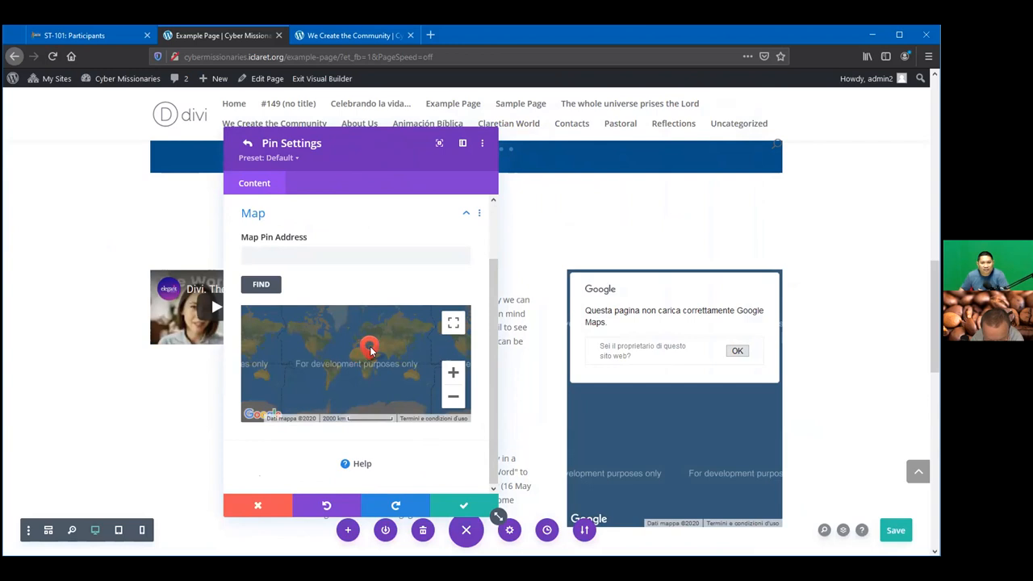
left_click(516, 269)
Step: Enter the street address as the map pin address, try to find it on the map, and save the pin settings
left_click(310, 274)
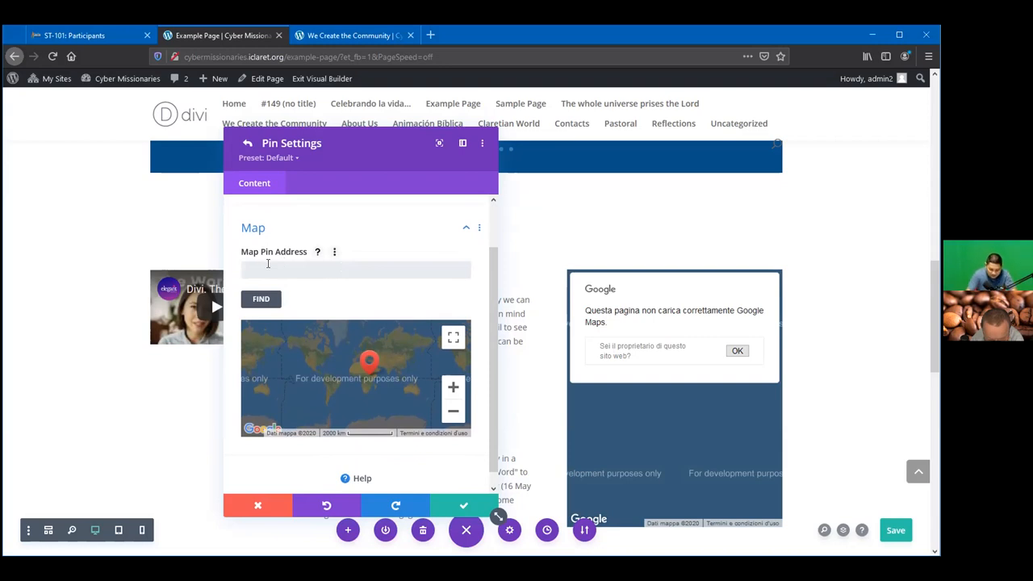
type("via sacro cuore di maria, 5")
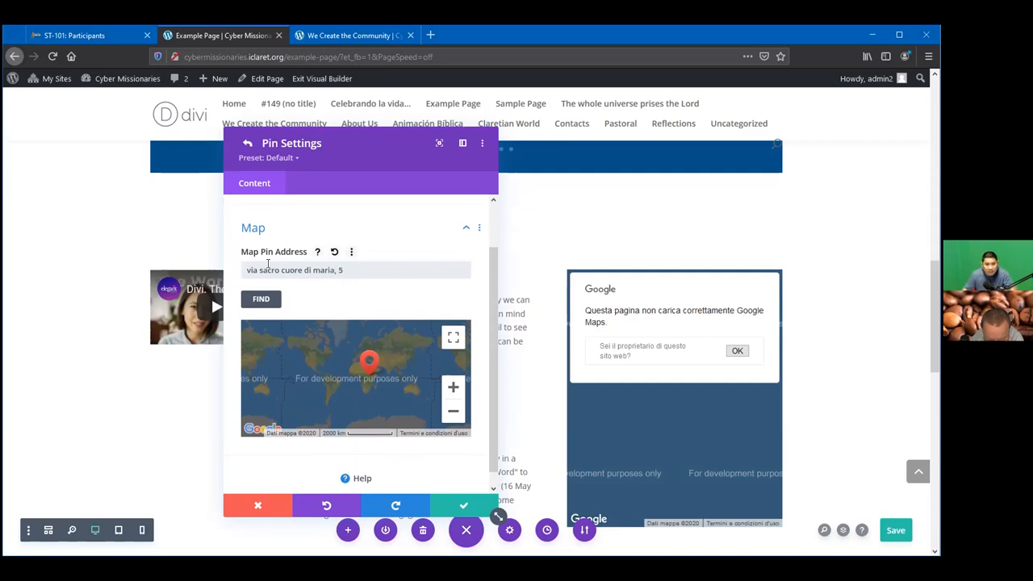
left_click(261, 299)
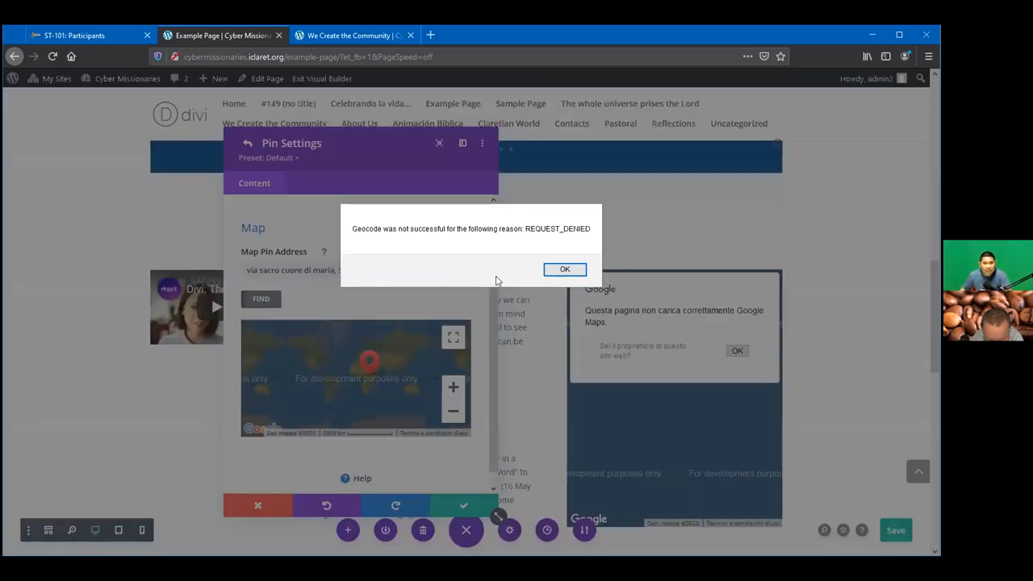
left_click(564, 268)
left_click_drag(355, 146, 321, 124)
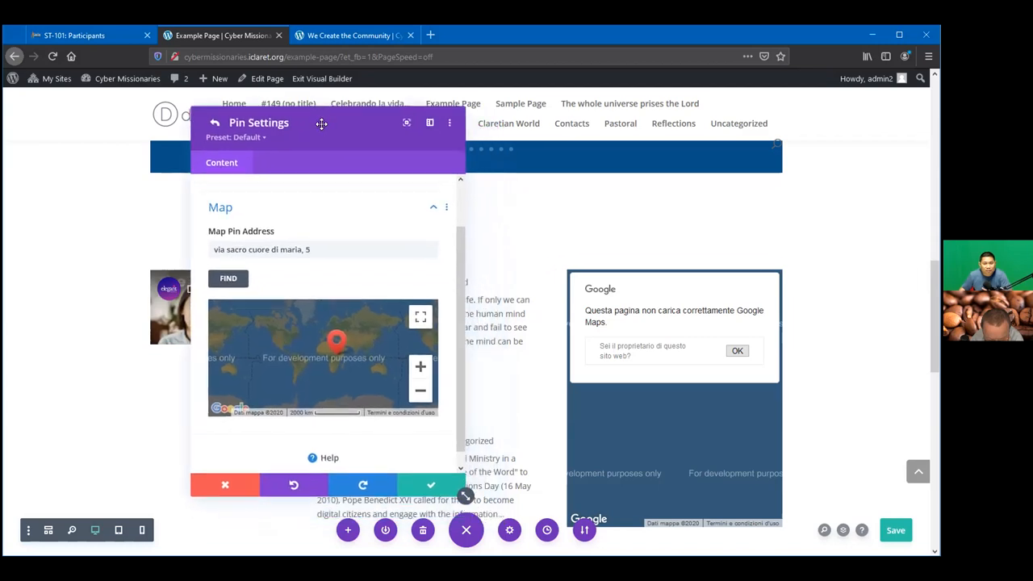
scroll(401, 368, "up", 2)
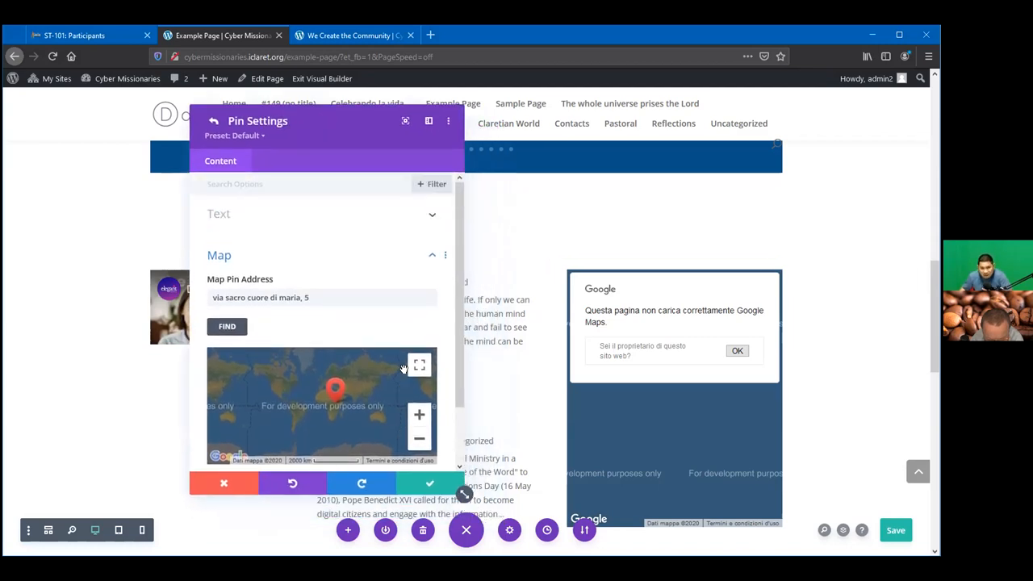
scroll(419, 379, "down", 2)
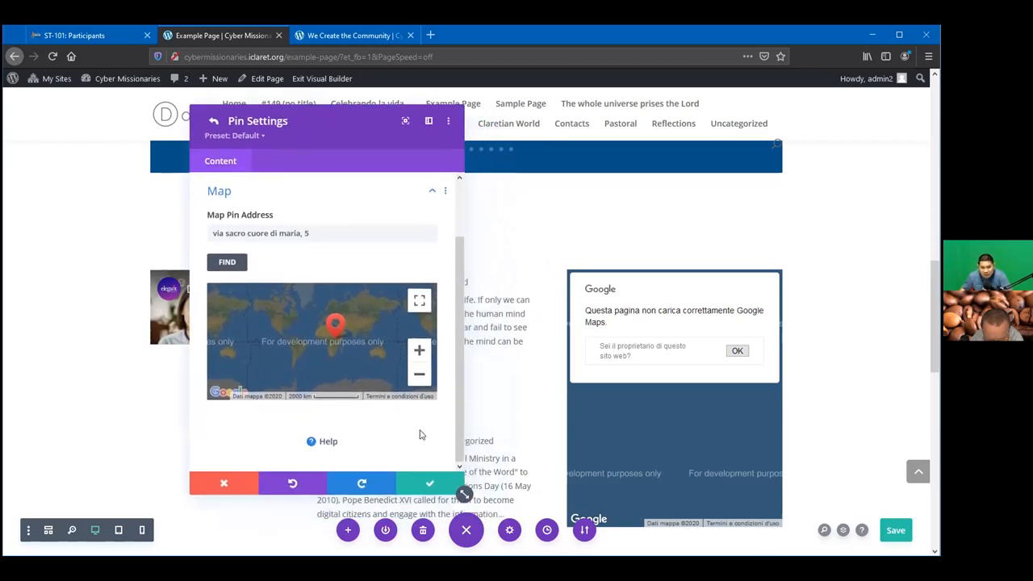
left_click(430, 482)
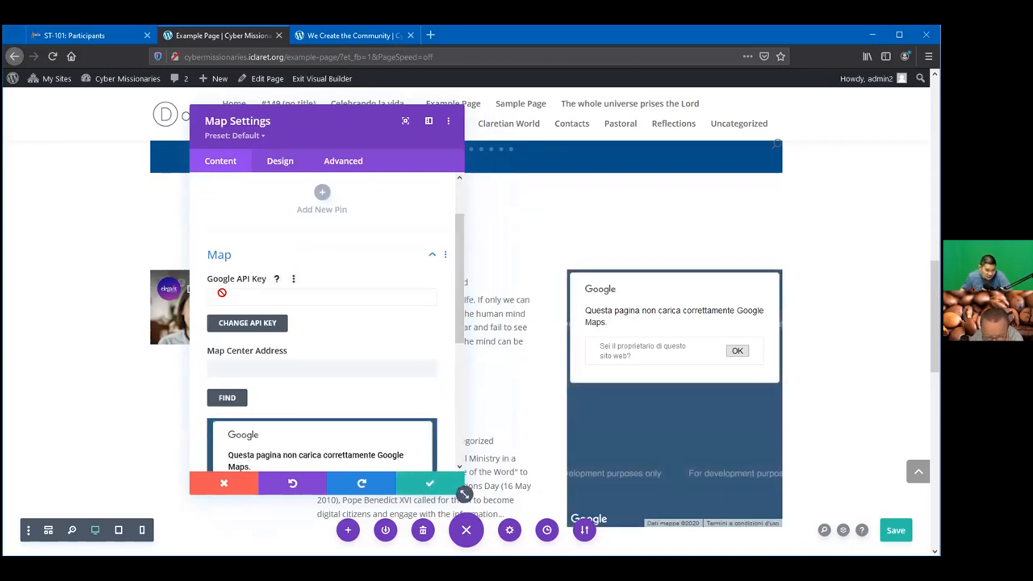
Step: Check where the Google API key is set in the Divi theme options and discard the map settings changes
left_click(253, 327)
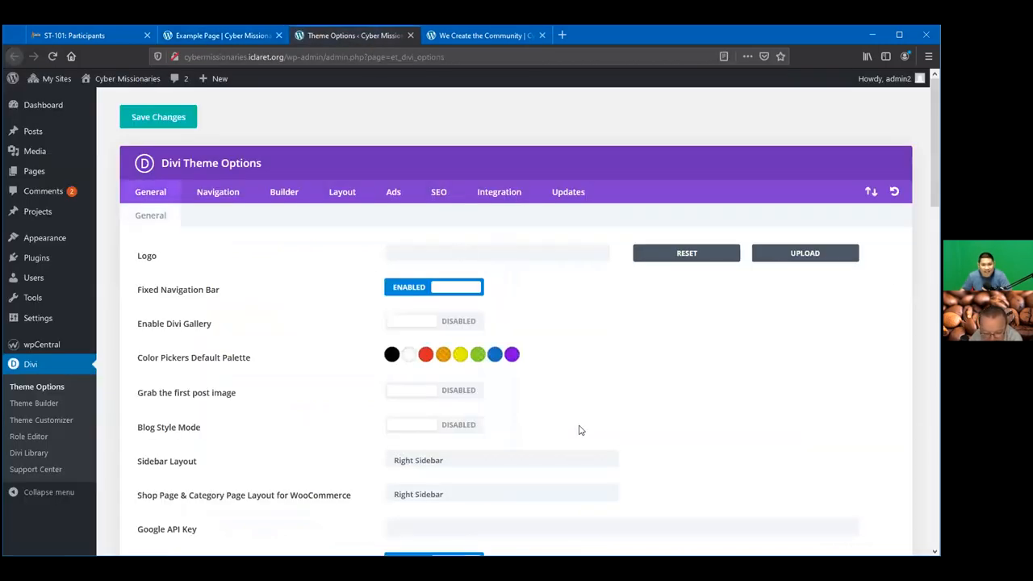
scroll(578, 430, "down", 4)
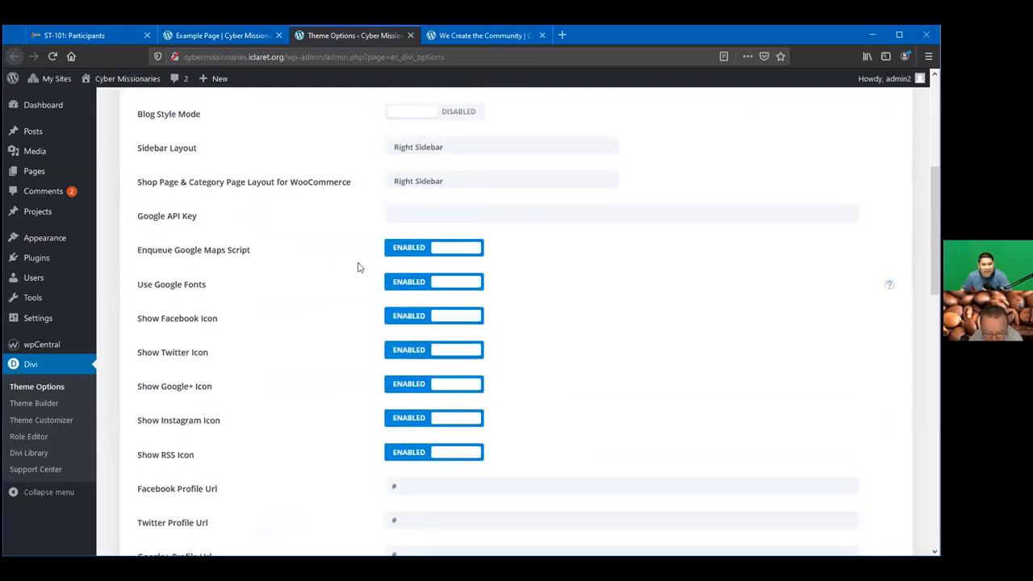
scroll(603, 316, "up", 1)
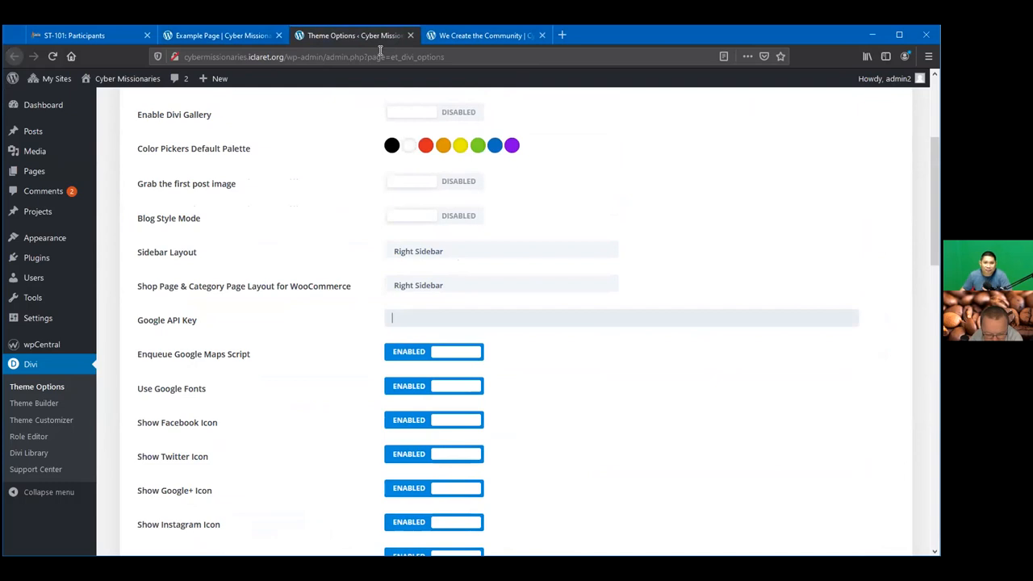
left_click(234, 37)
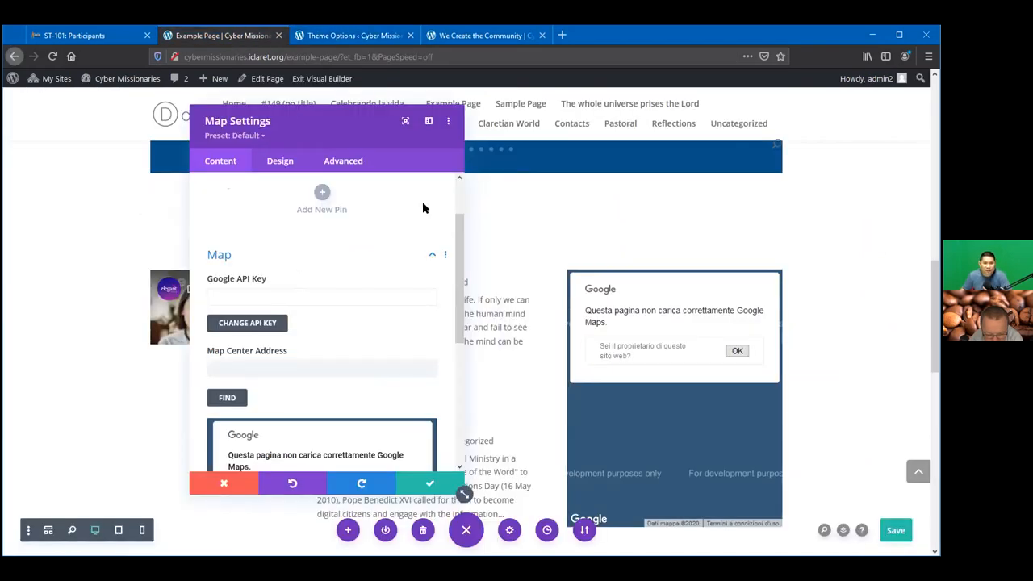
left_click(223, 485)
Step: Set the Blog module's post count to 2 and save the module
scroll(842, 359, "down", 1)
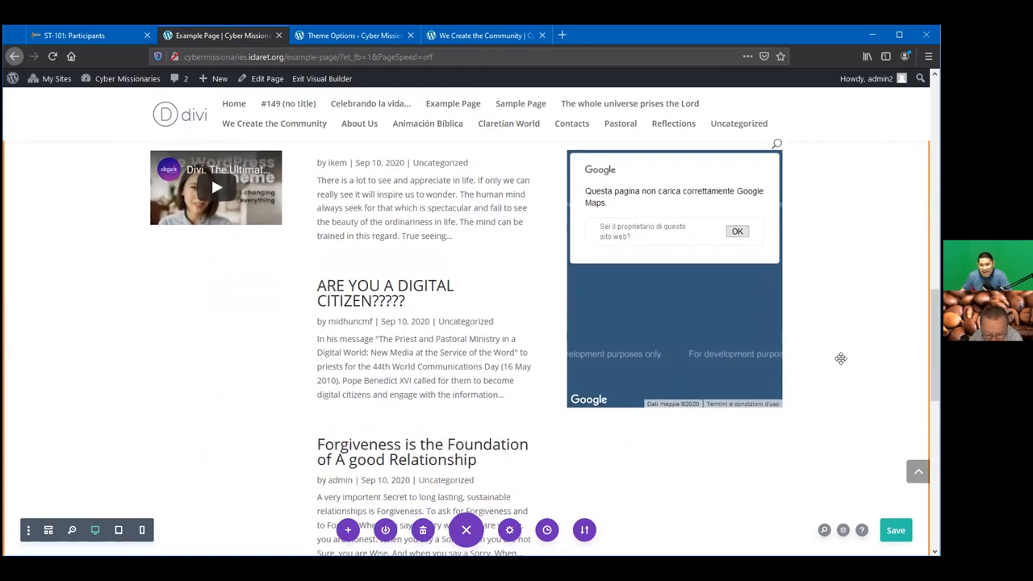
scroll(841, 358, "up", 3)
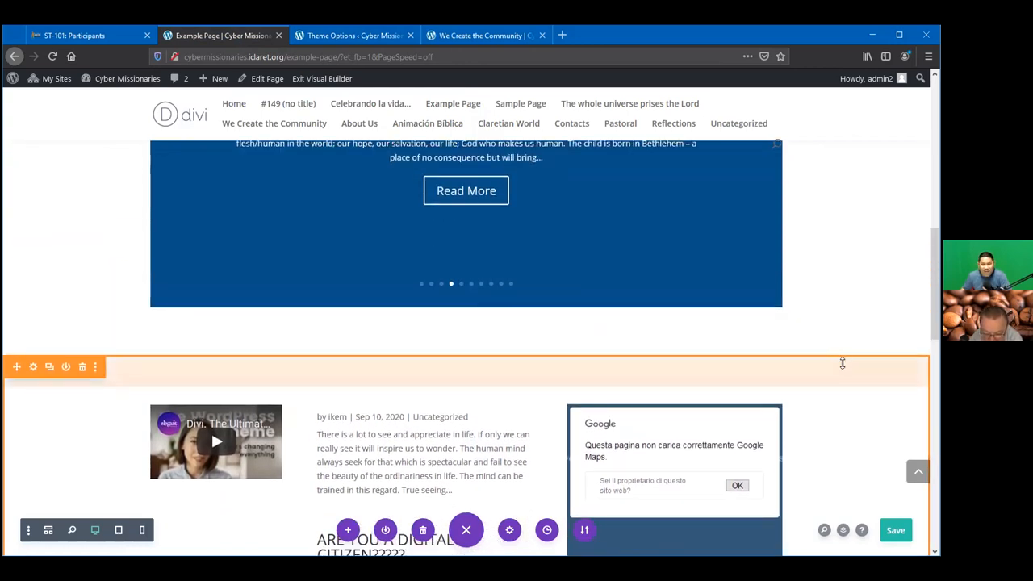
scroll(842, 360, "down", 3)
scroll(842, 362, "down", 2)
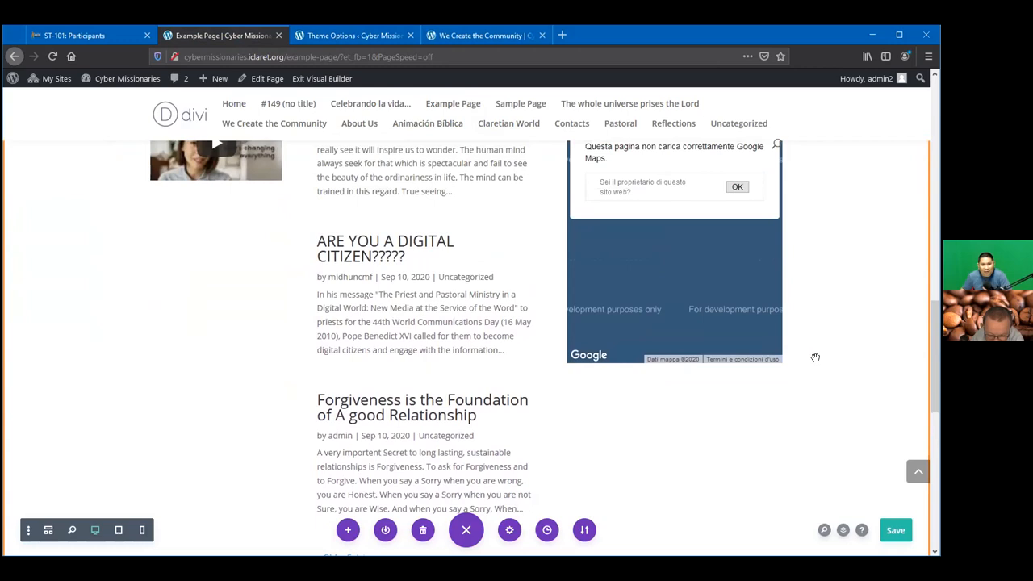
scroll(224, 208, "up", 2)
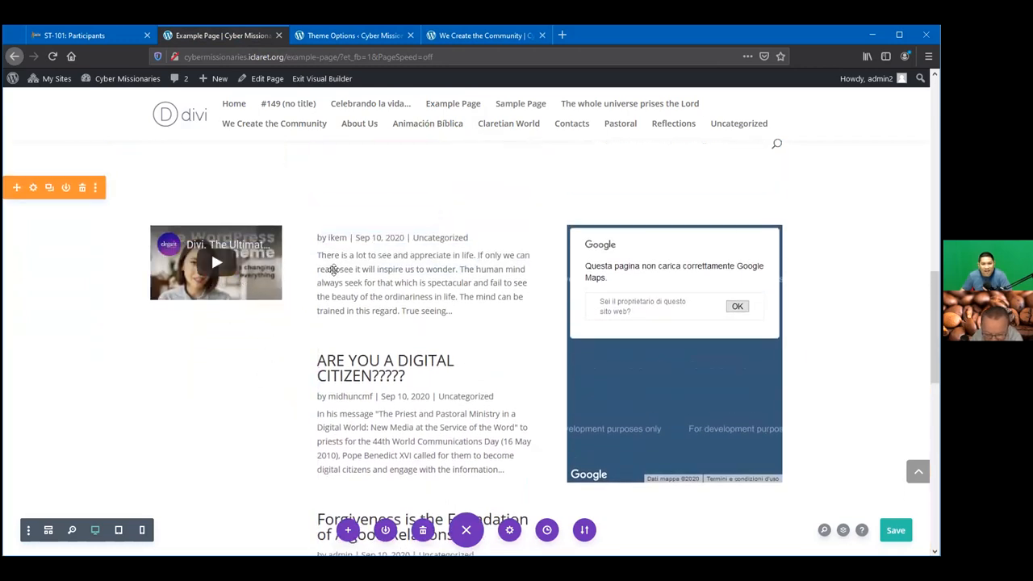
left_click(403, 255)
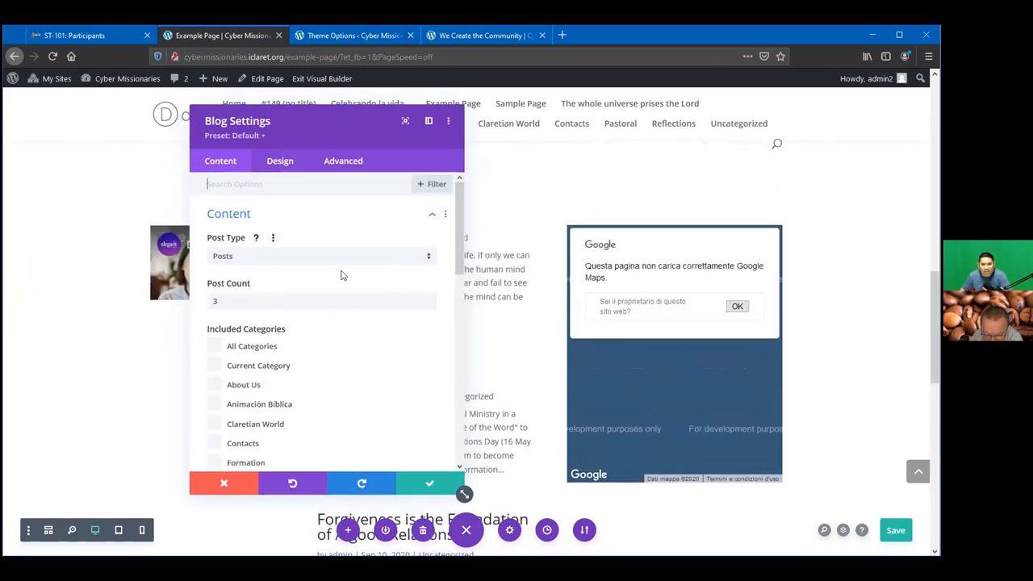
left_click_drag(246, 301, 208, 301)
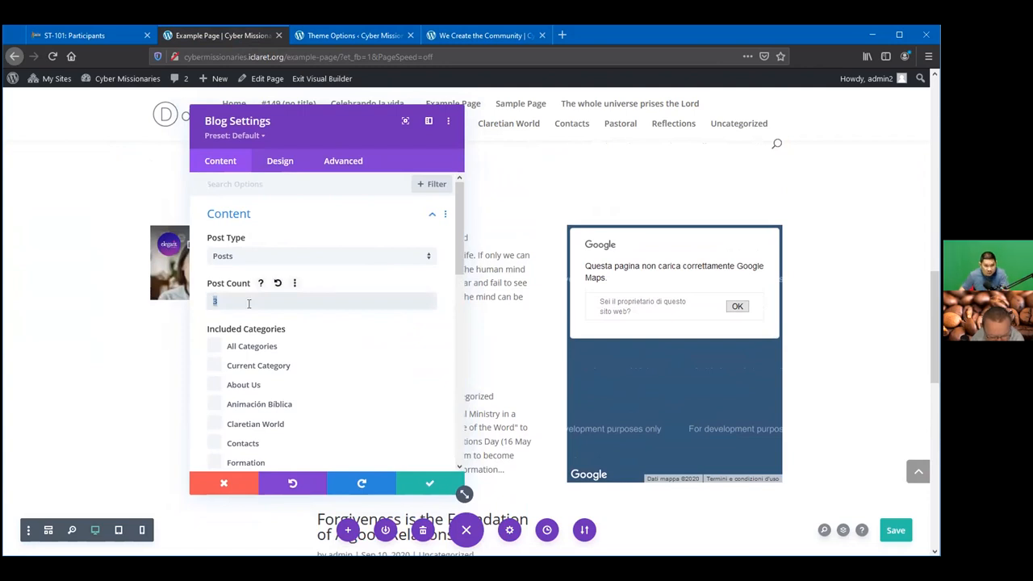
type("2")
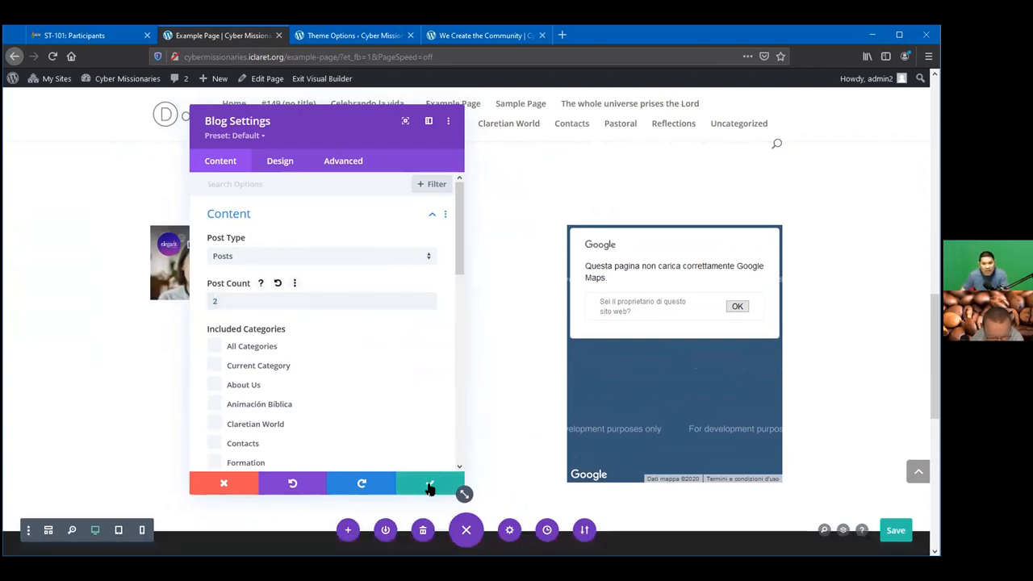
left_click(429, 486)
Step: Insert a three-column row below the blog and map row and add a default Blurb module to its first column
scroll(215, 367, "down", 1)
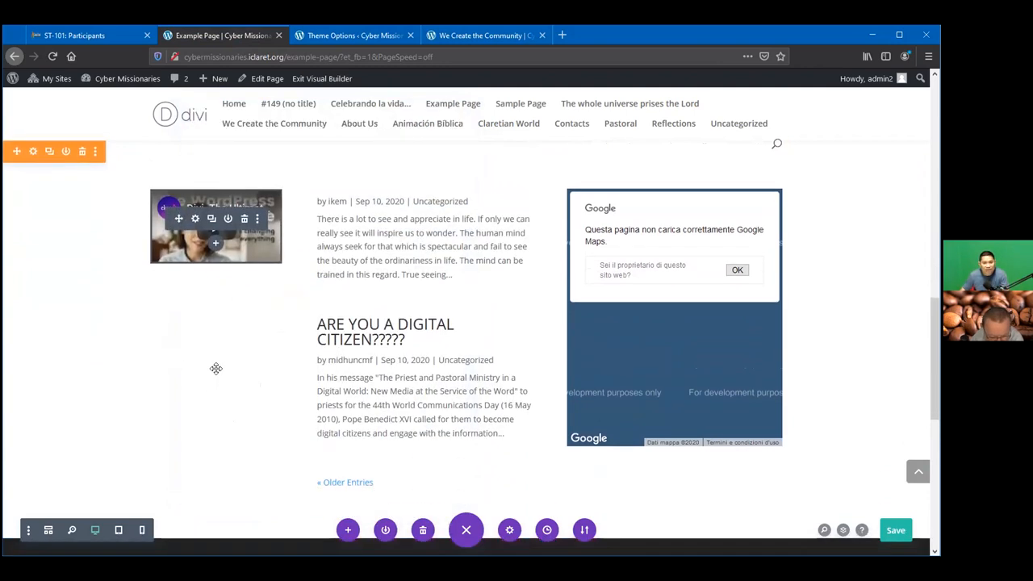
scroll(216, 368, "down", 2)
scroll(230, 533, "down", 1)
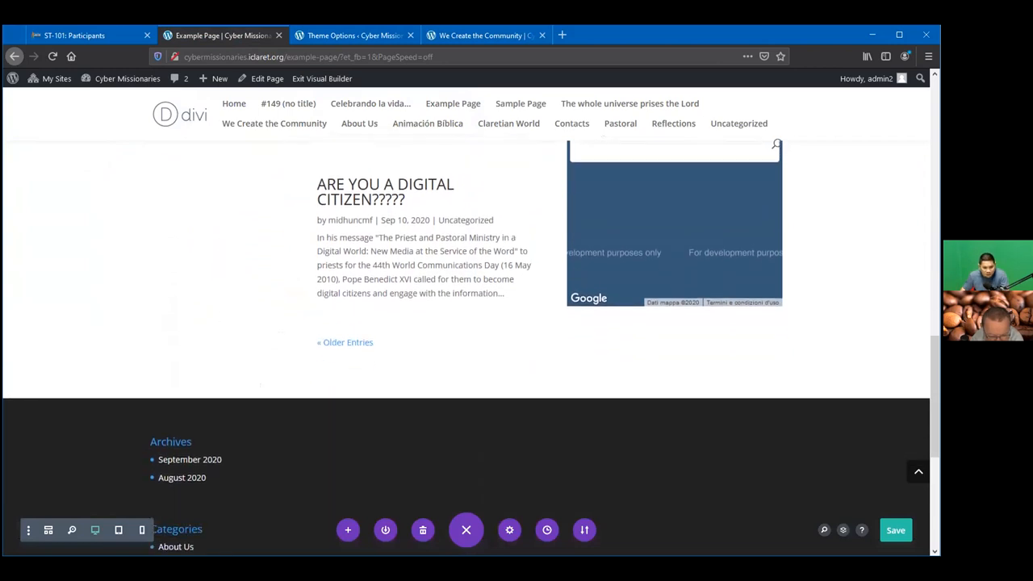
scroll(466, 347, "up", 2)
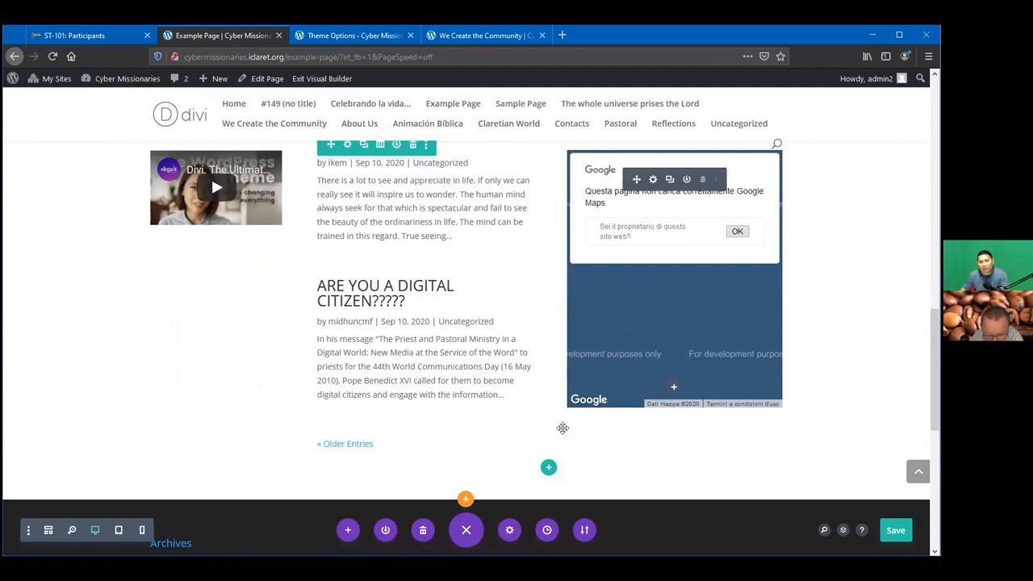
left_click(548, 469)
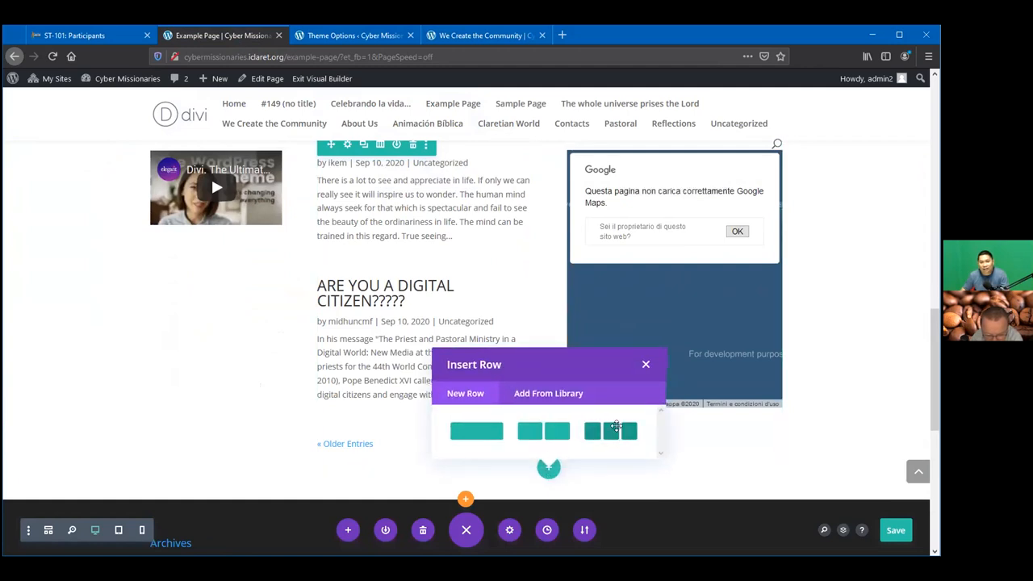
left_click(615, 430)
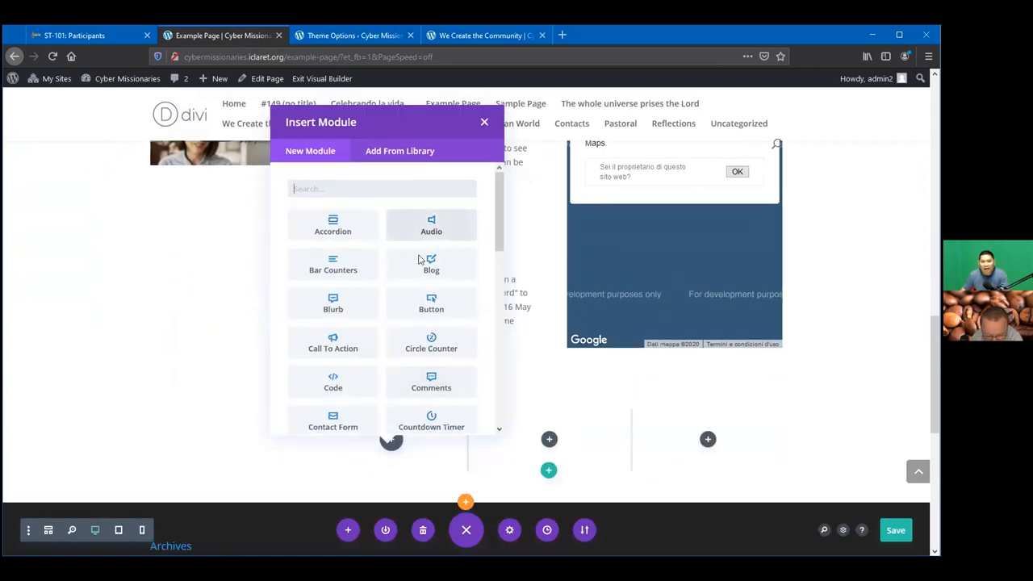
left_click(333, 304)
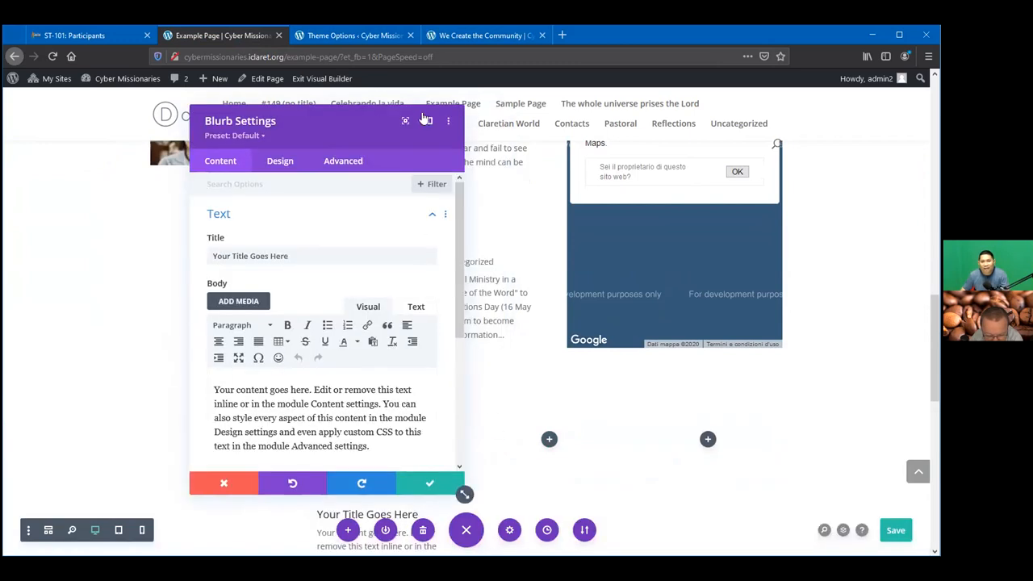
left_click(430, 482)
Step: Duplicate the blurb module and move a copy into the third column of its row
scroll(506, 392, "down", 3)
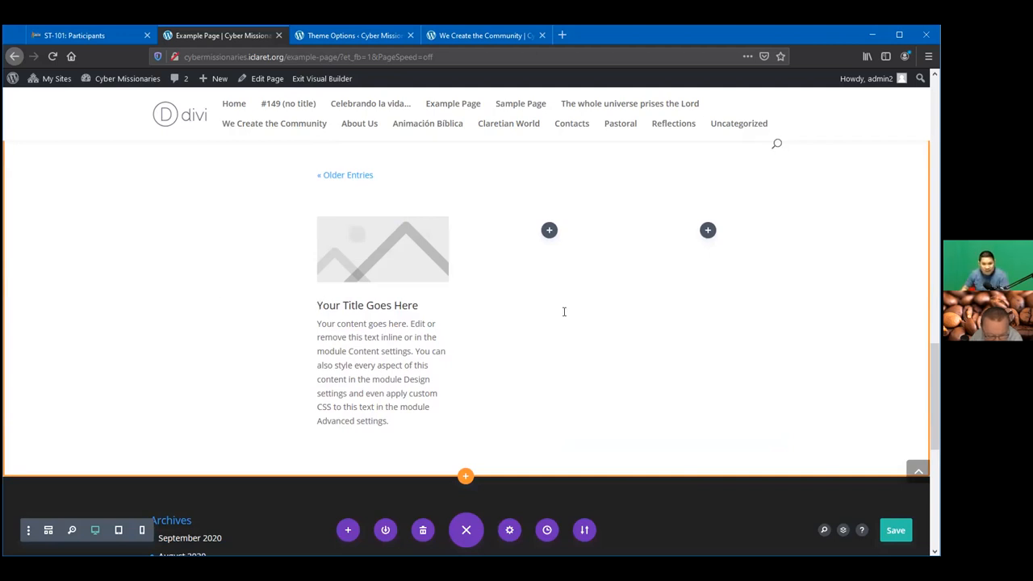
scroll(564, 311, "up", 3)
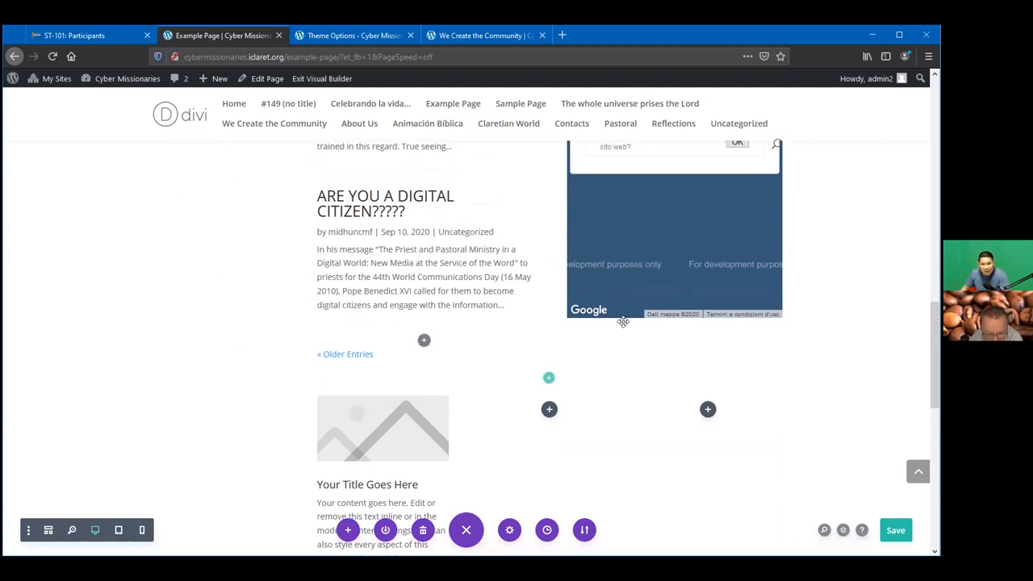
scroll(613, 314, "down", 2)
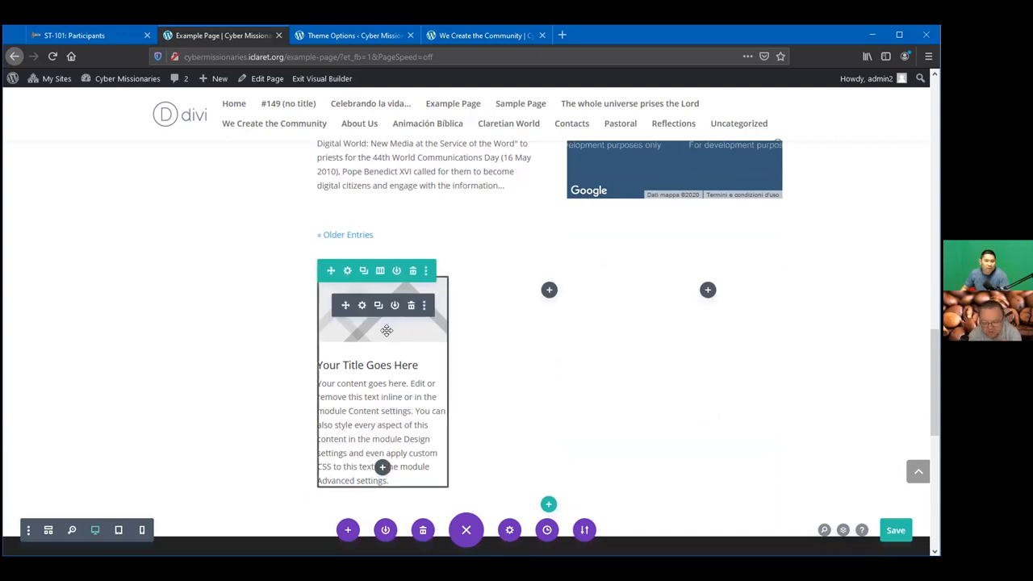
key("ctrl+s")
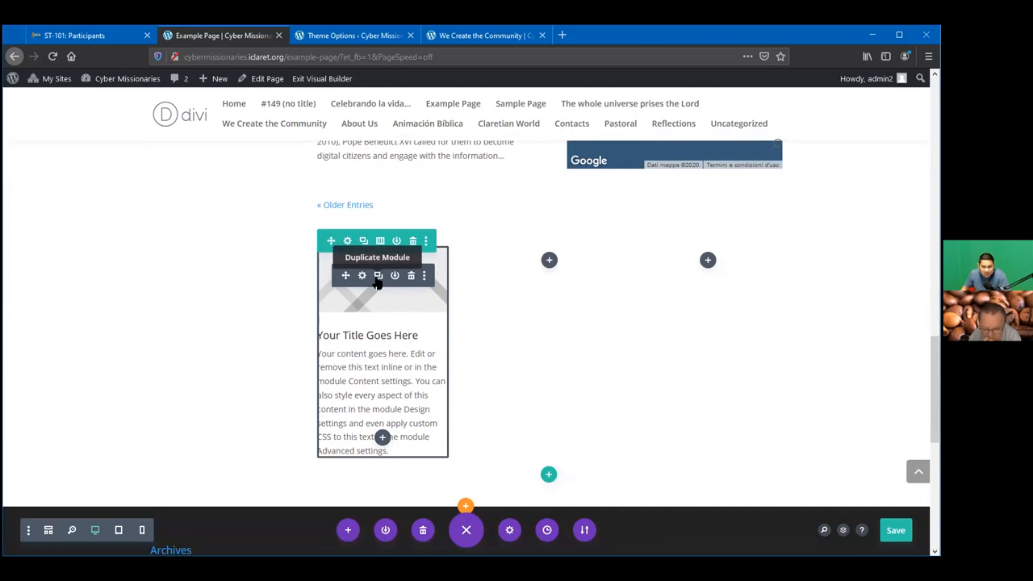
left_click(377, 276)
scroll(508, 358, "down", 1)
left_click_drag(345, 414, 638, 266)
scroll(621, 274, "up", 1)
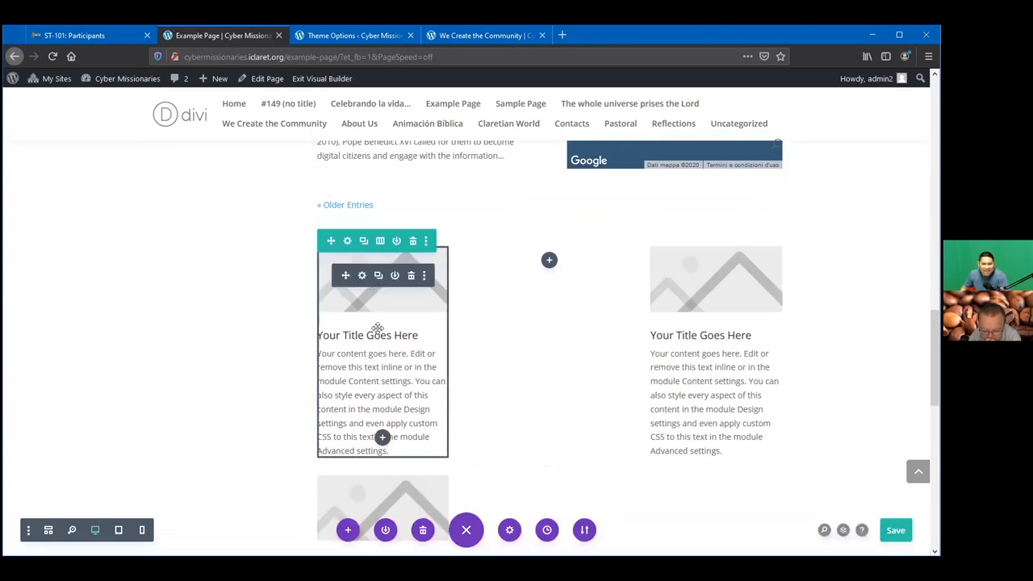
Step: Duplicate the blurb in the first column of the three-column row and move the copy into the middle column
left_click(378, 278)
left_click_drag(455, 310, 528, 243)
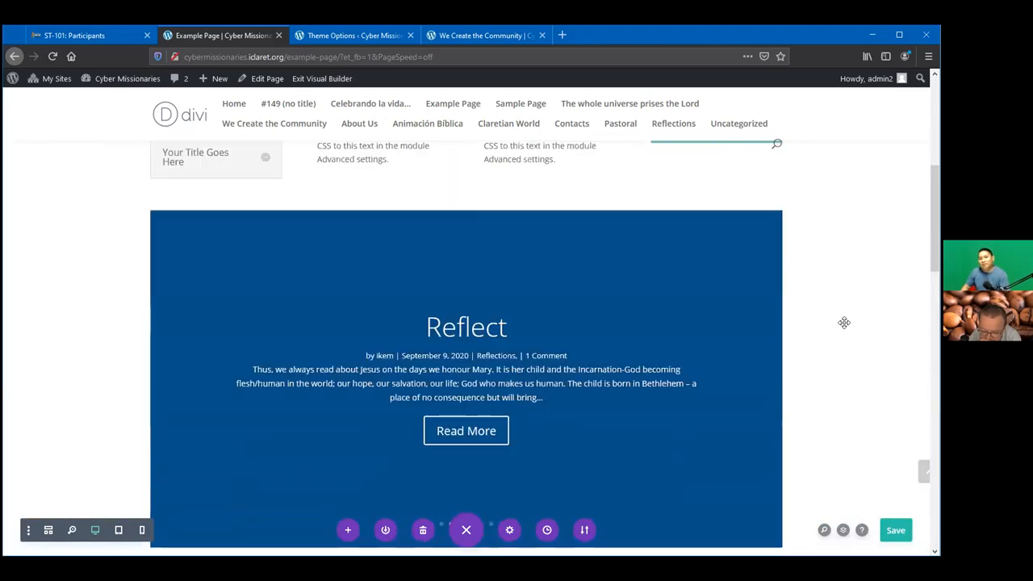
Step: Look through the Content options of the Video module in the specialty section and close its settings
scroll(843, 322, "down", 5)
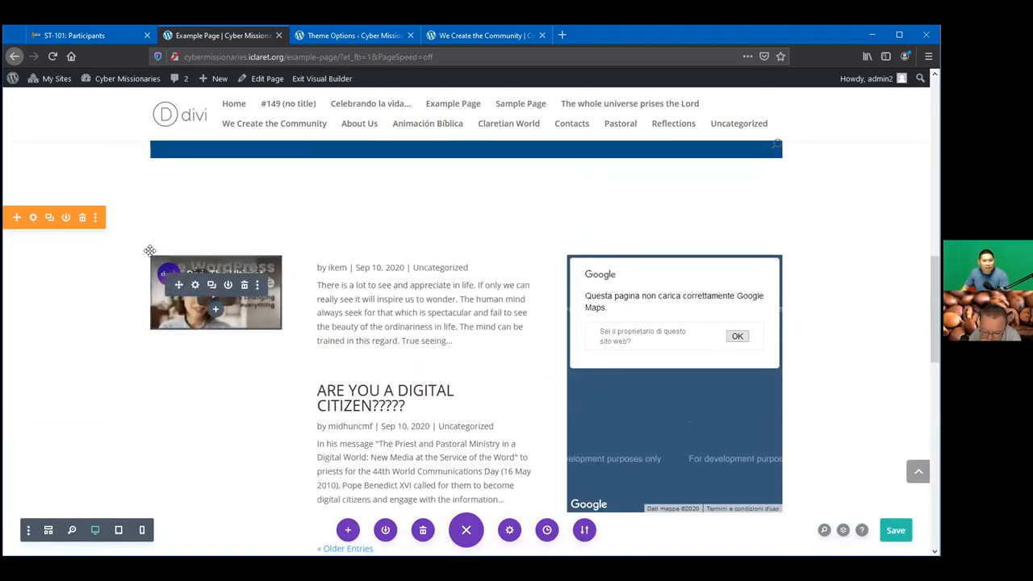
left_click(194, 285)
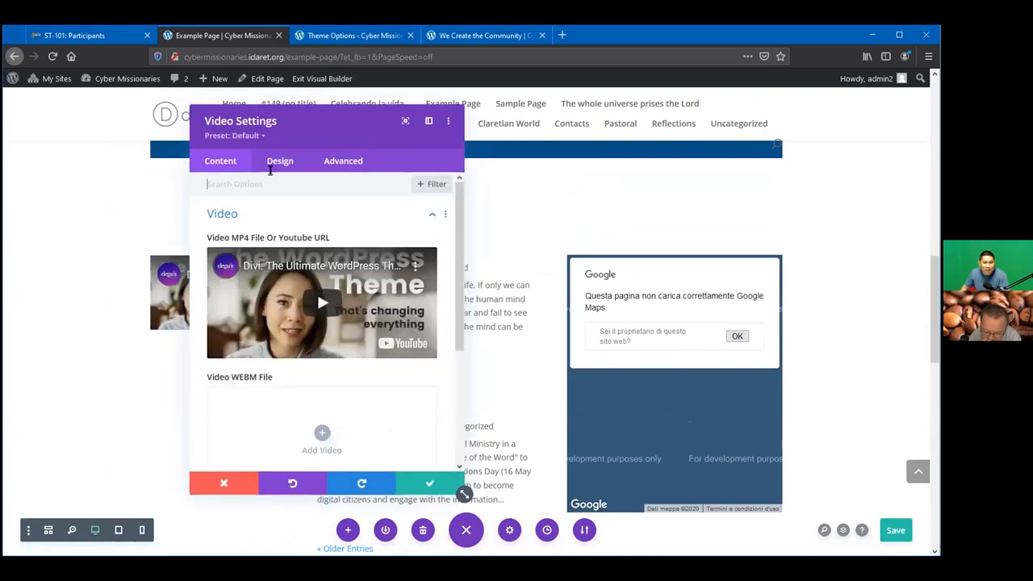
scroll(365, 396, "down", 3)
scroll(367, 384, "down", 1)
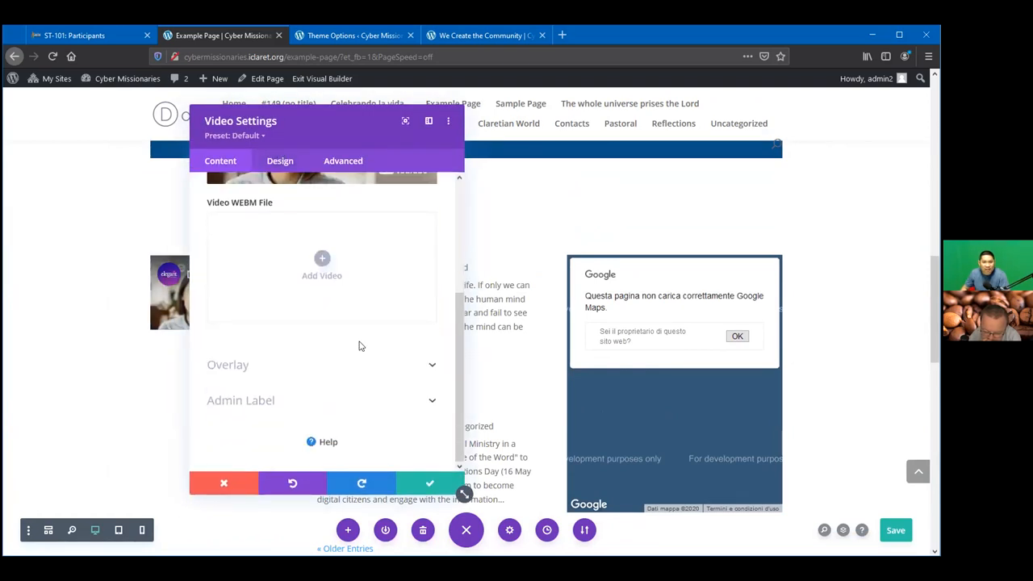
scroll(323, 282, "up", 5)
scroll(392, 329, "down", 4)
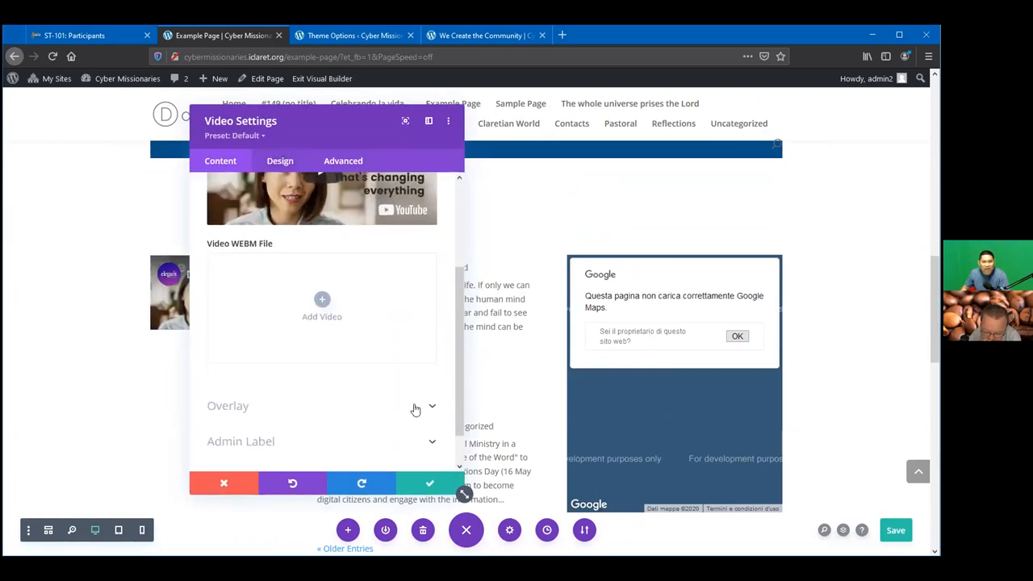
scroll(415, 409, "down", 1)
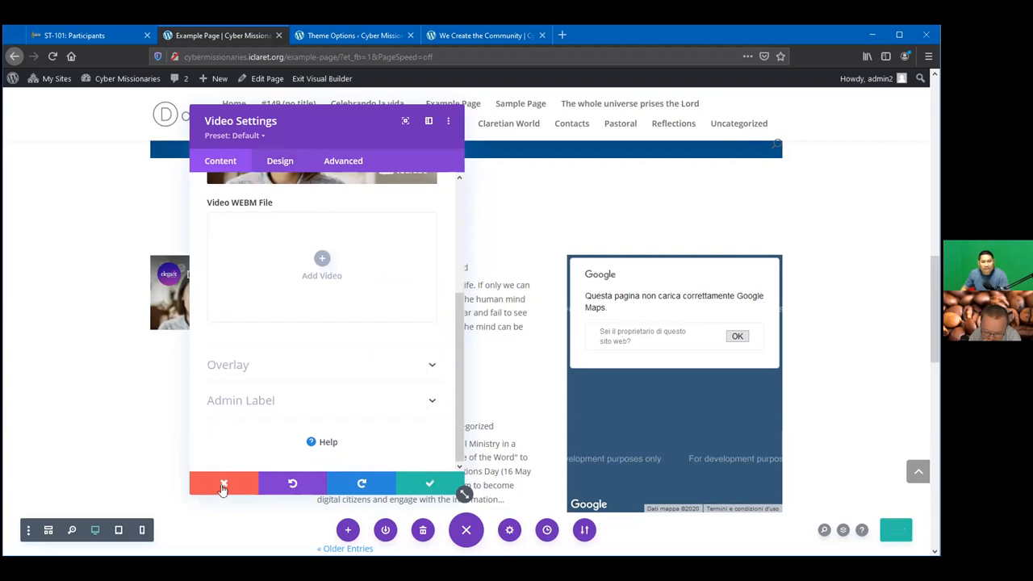
left_click(426, 479)
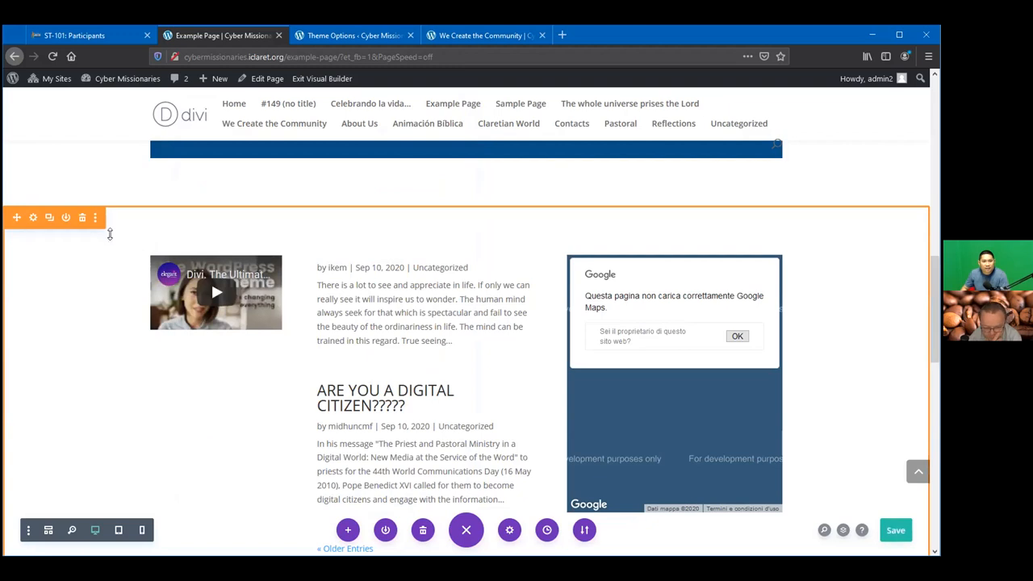
Step: Review the Link and Layout options in the specialty section's settings
left_click(33, 220)
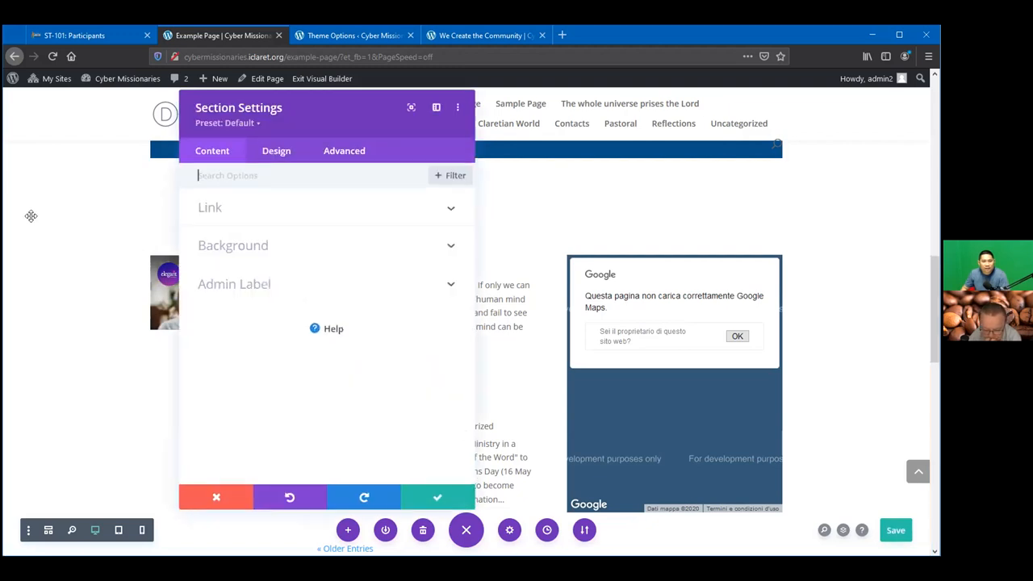
left_click(279, 161)
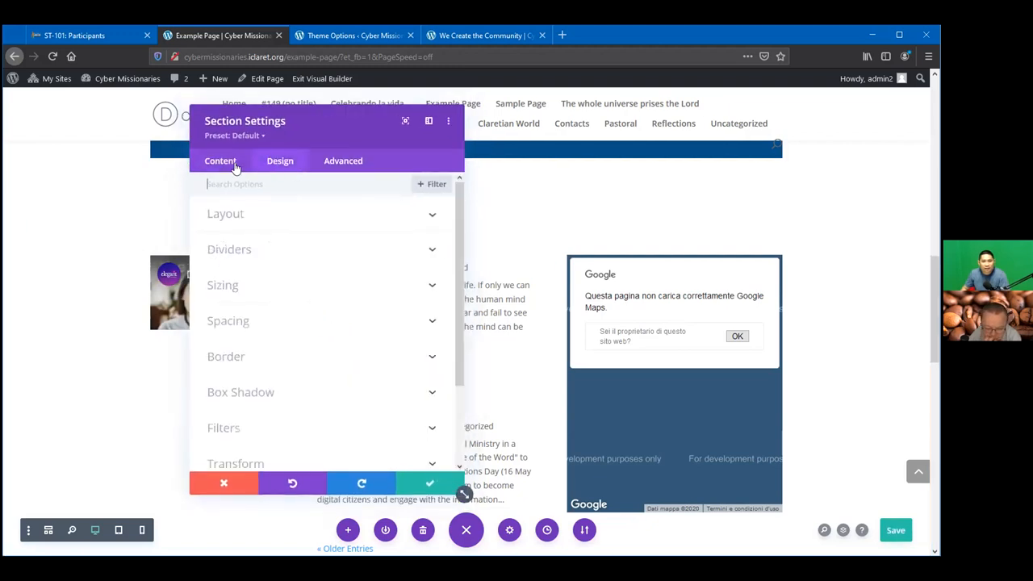
left_click(234, 164)
left_click(441, 218)
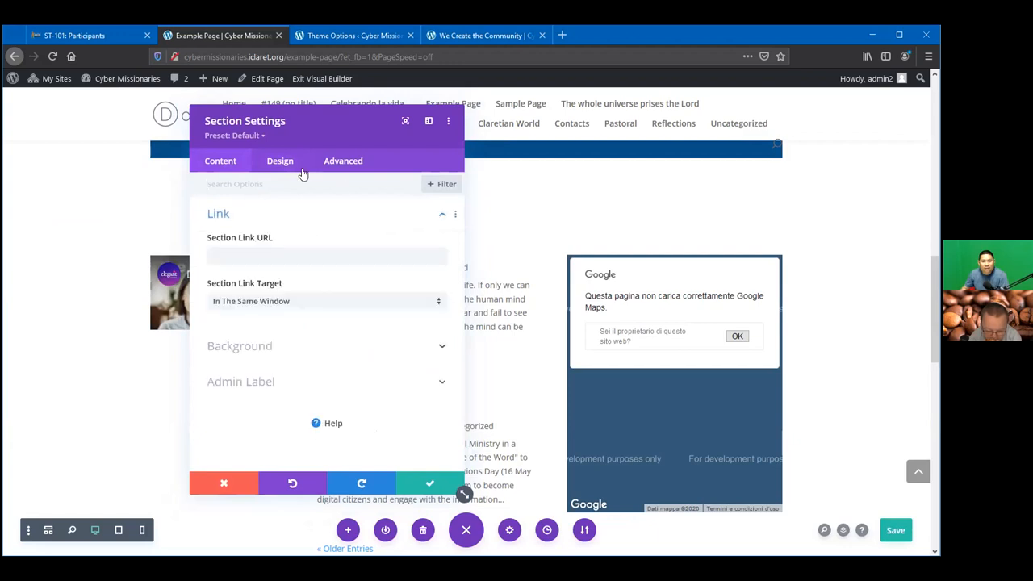
left_click(280, 162)
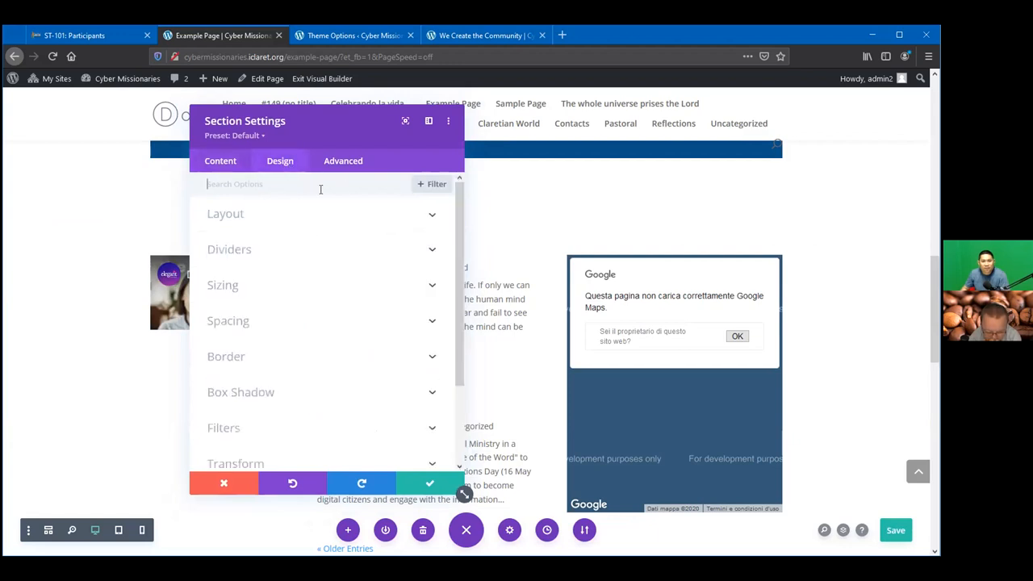
left_click(427, 215)
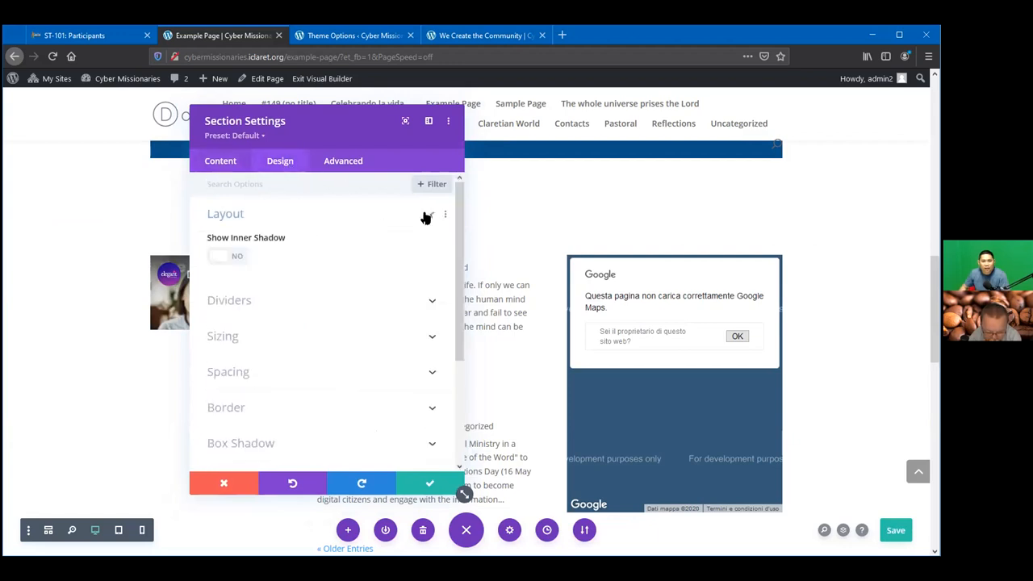
Step: Give the specialty section a top divider in the layered angular mountain style, colour it blue (#0c71c3) and save the section settings
left_click(420, 305)
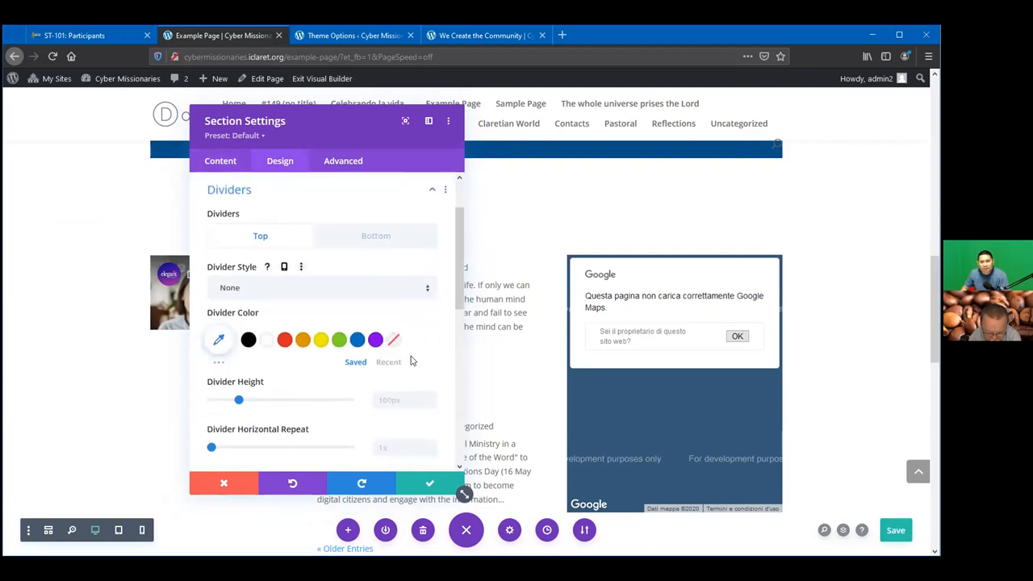
scroll(429, 276, "down", 1)
left_click(428, 275)
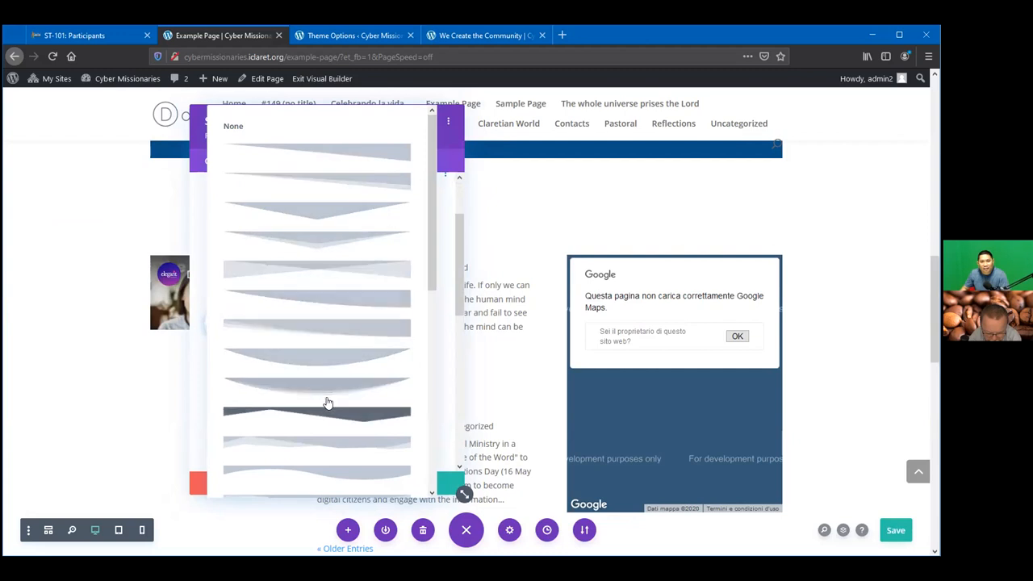
left_click(329, 448)
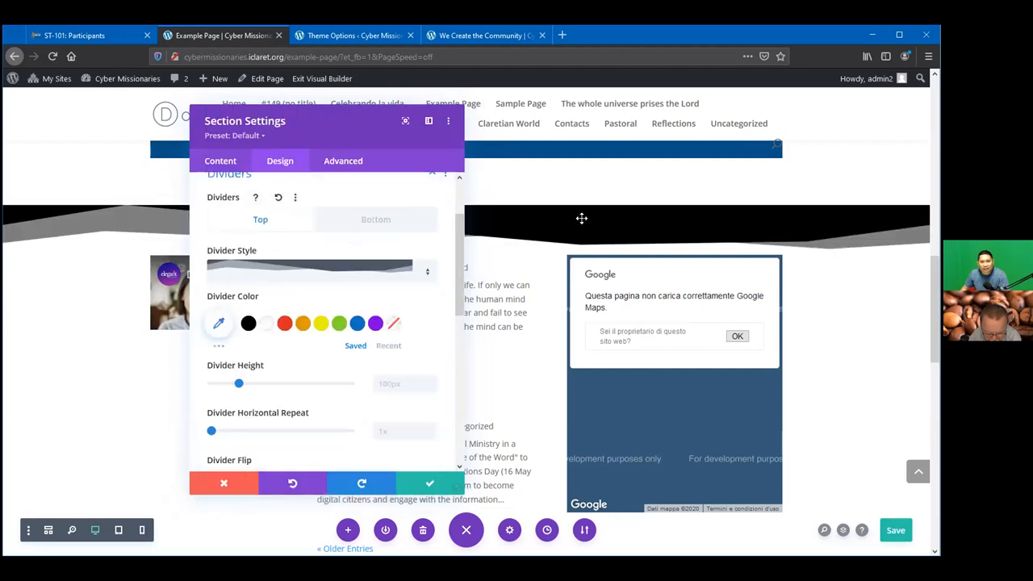
left_click(284, 324)
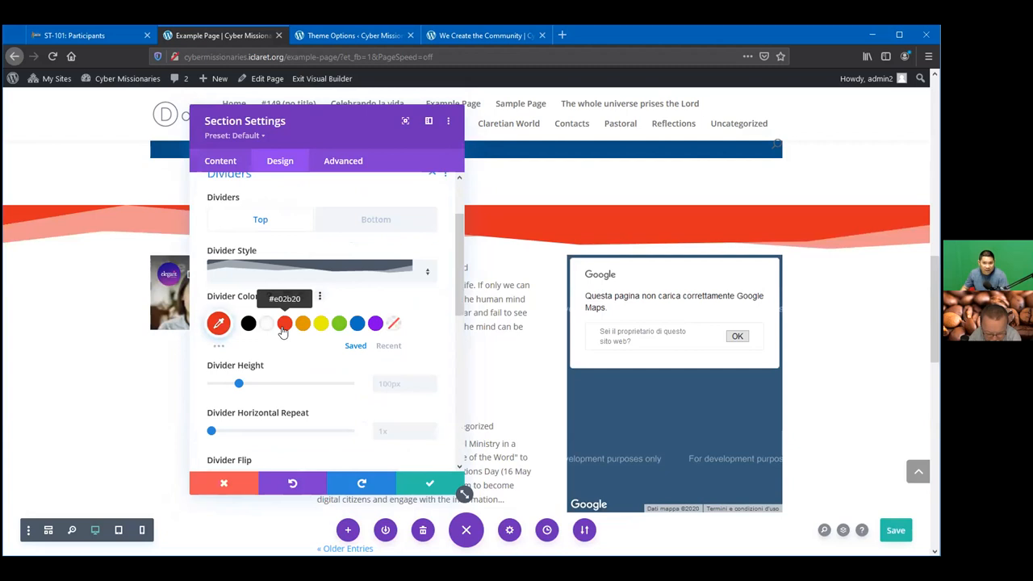
left_click(357, 323)
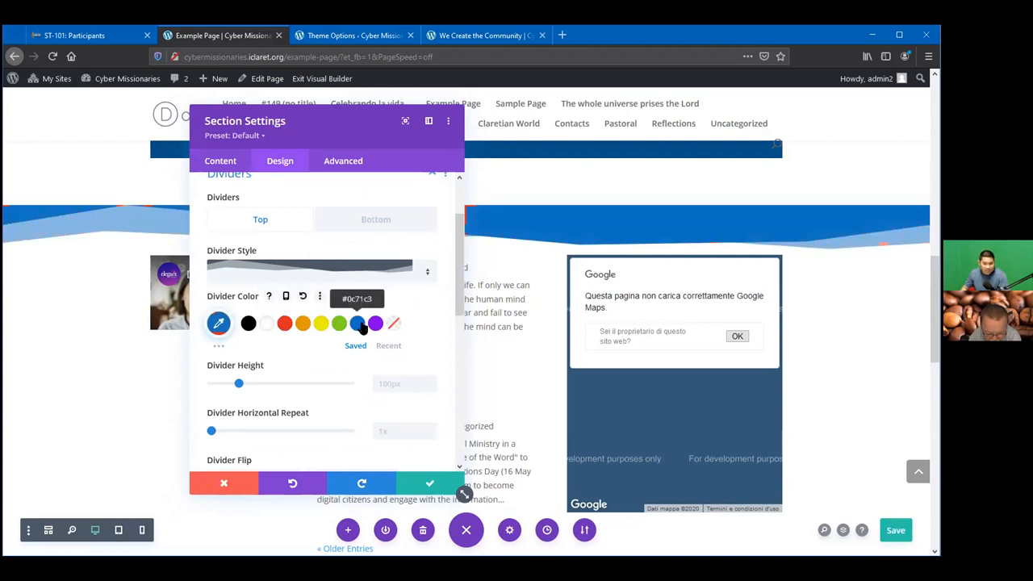
left_click(428, 486)
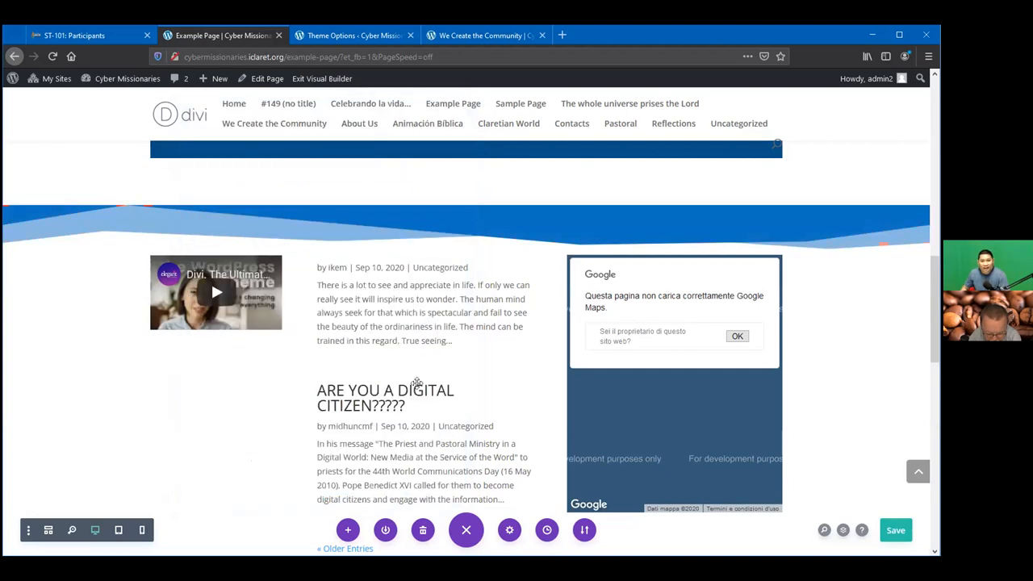
Step: Give the regular section containing the post slider a bottom divider in the layered angular mountain style and save the section settings
scroll(521, 274, "up", 3)
scroll(468, 367, "down", 1)
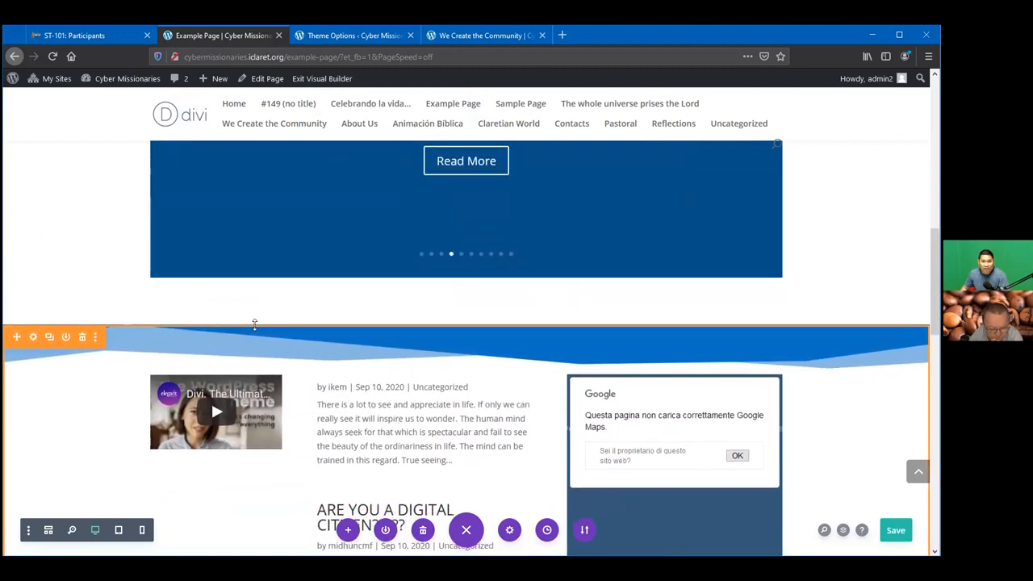
scroll(432, 327, "up", 1)
scroll(433, 325, "up", 7)
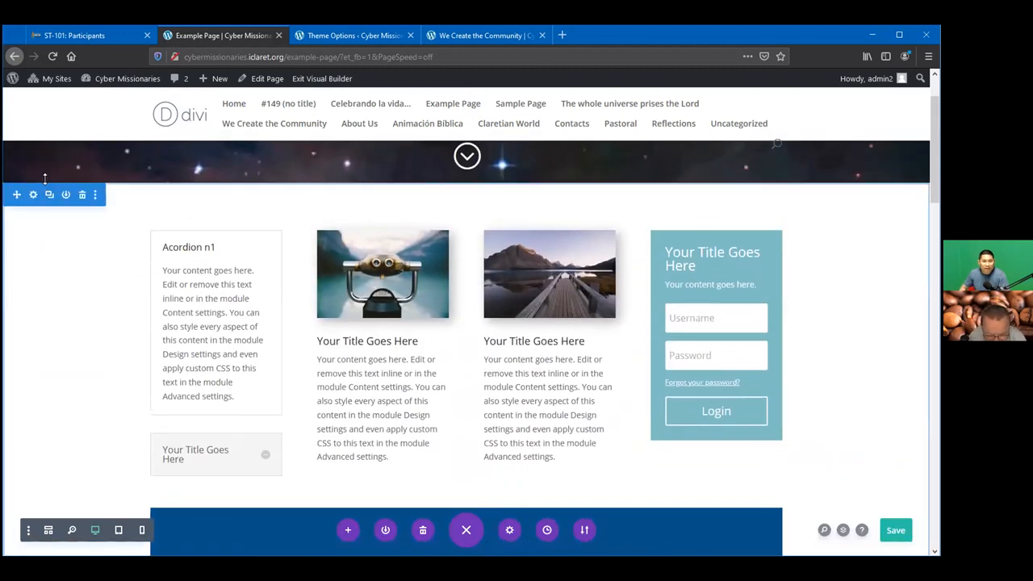
left_click(34, 201)
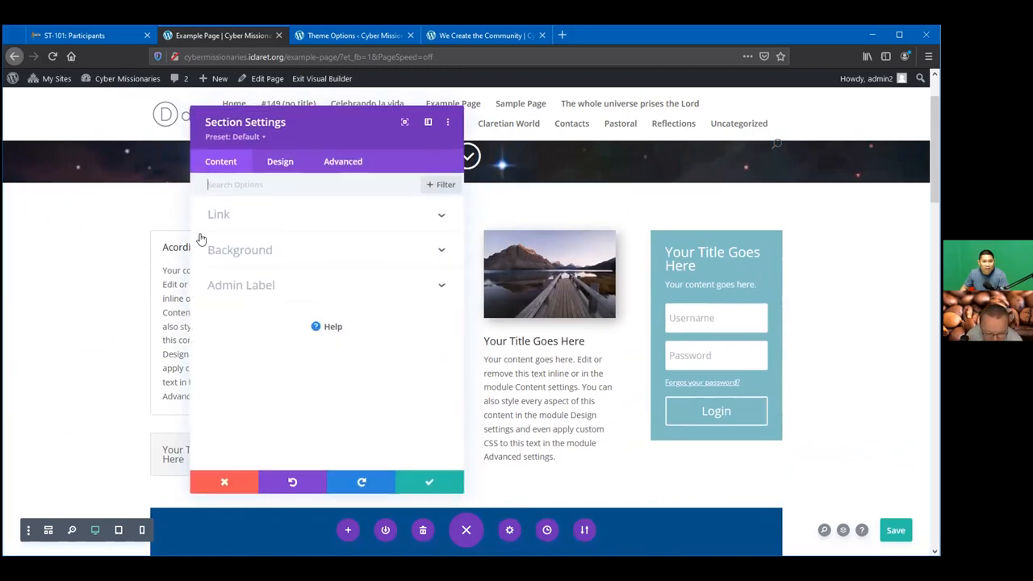
left_click(280, 161)
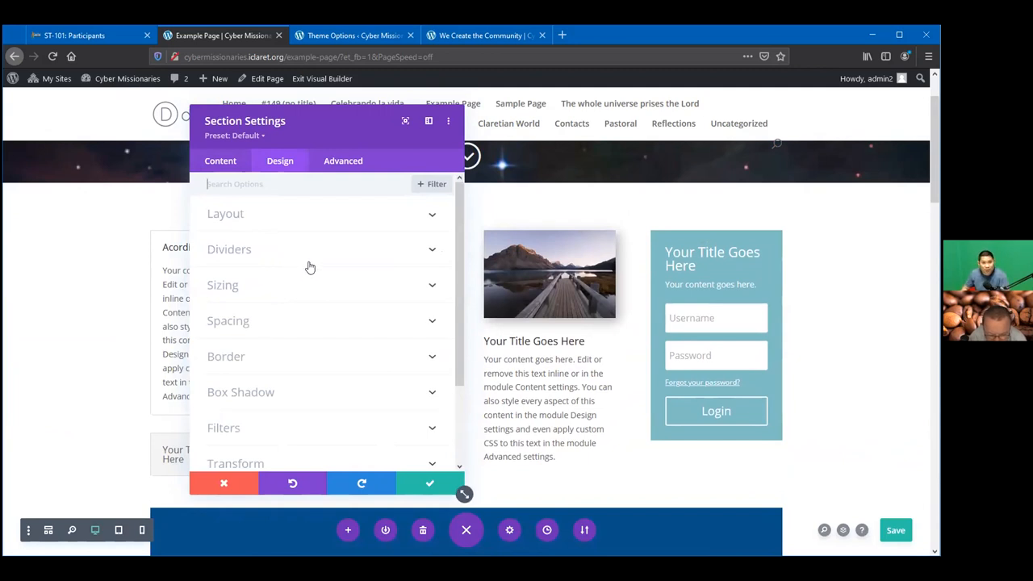
scroll(339, 242, "down", 1)
left_click(432, 201)
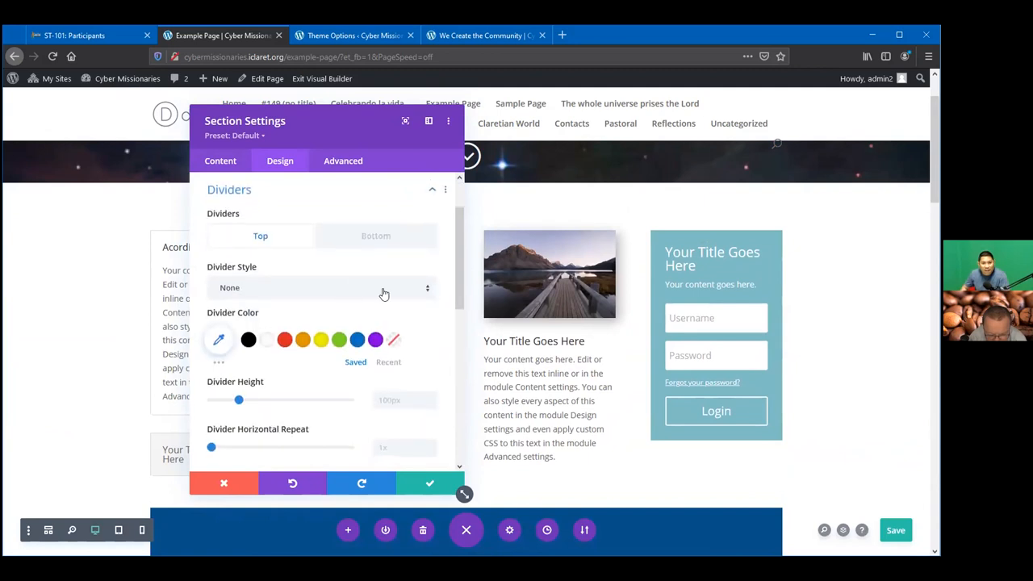
left_click(413, 290)
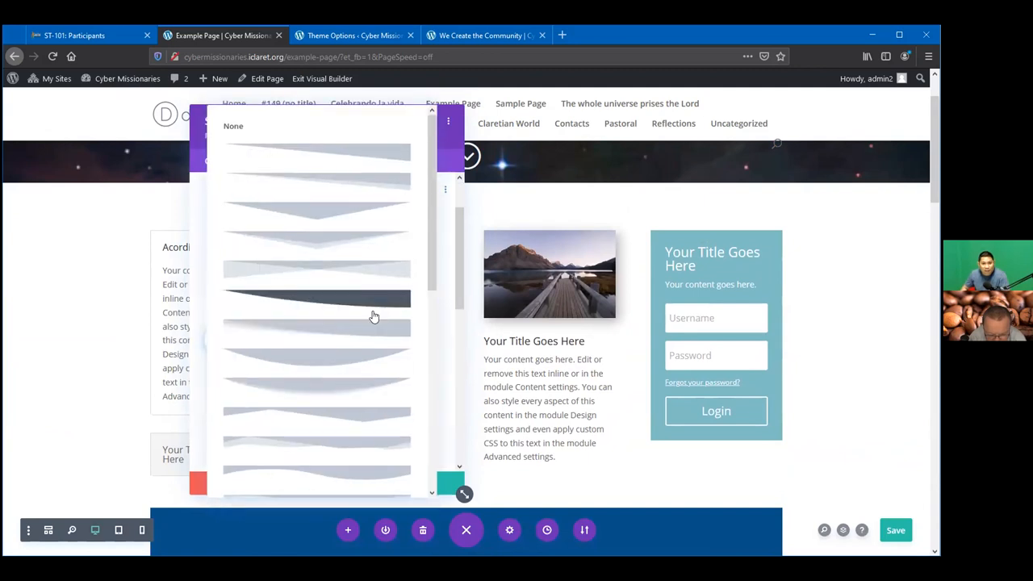
left_click(449, 286)
left_click(404, 234)
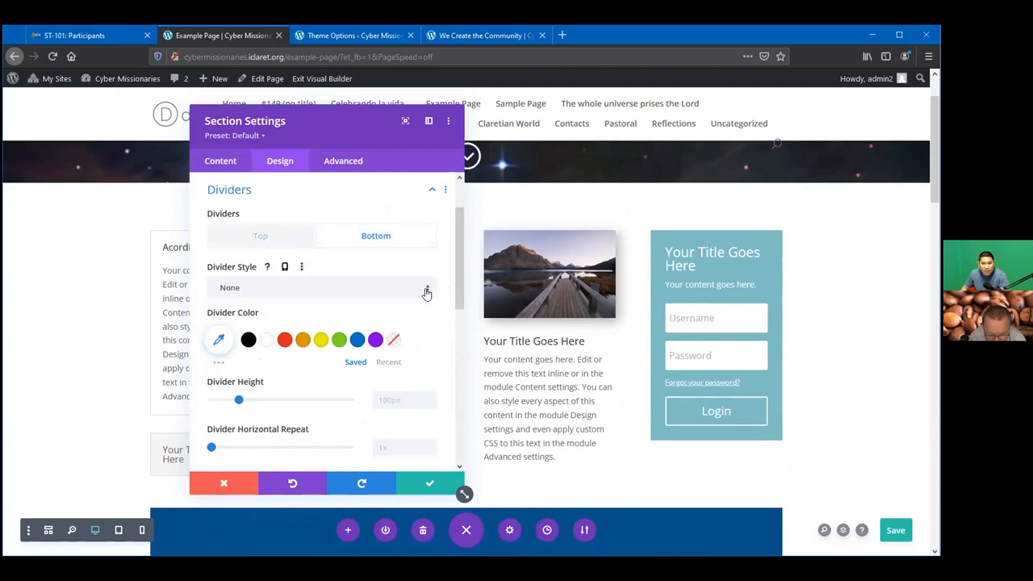
left_click(427, 291)
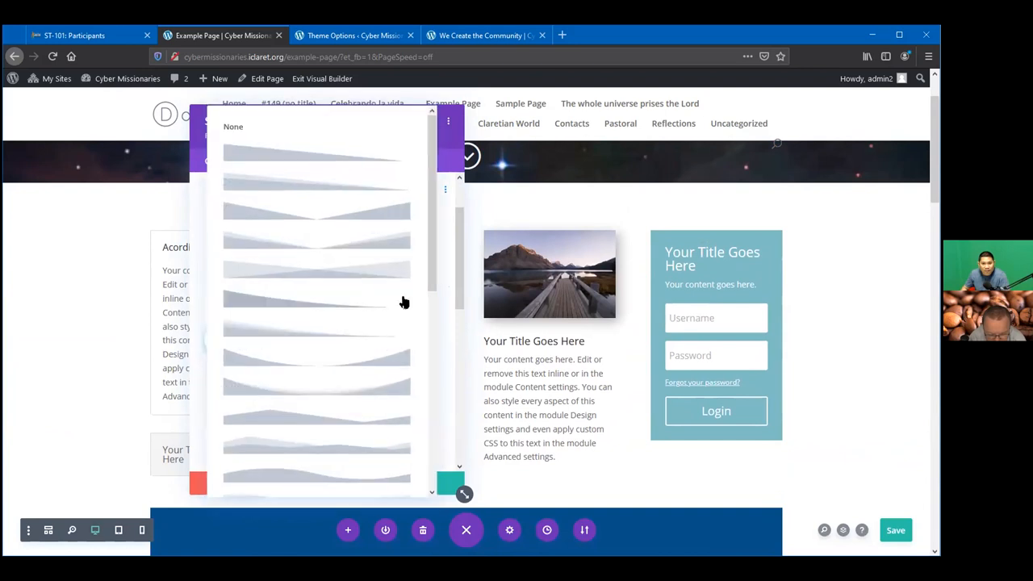
left_click(335, 449)
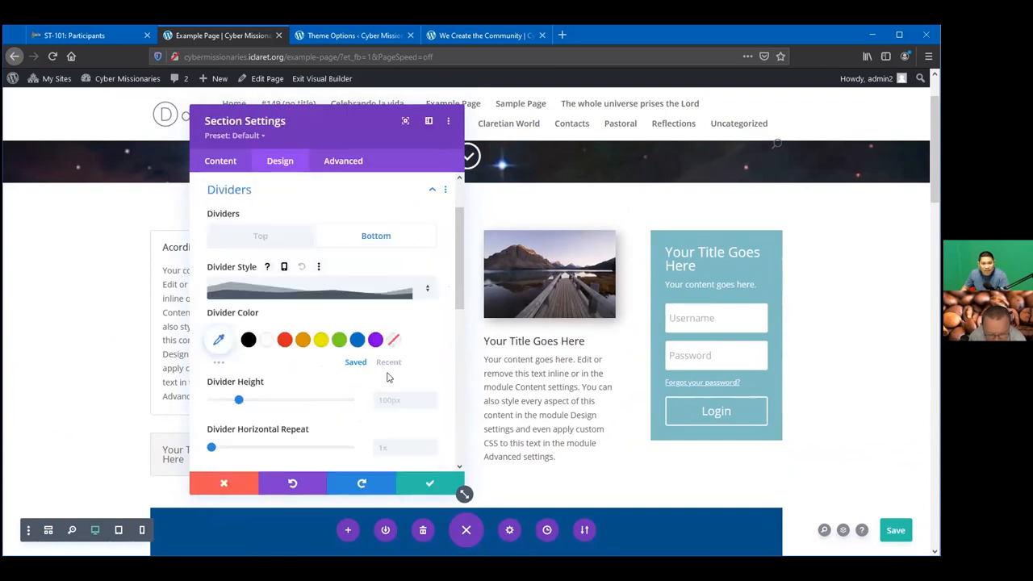
left_click(415, 490)
Step: Check how the two section dividers meet below the post slider and save the page
scroll(815, 337, "down", 10)
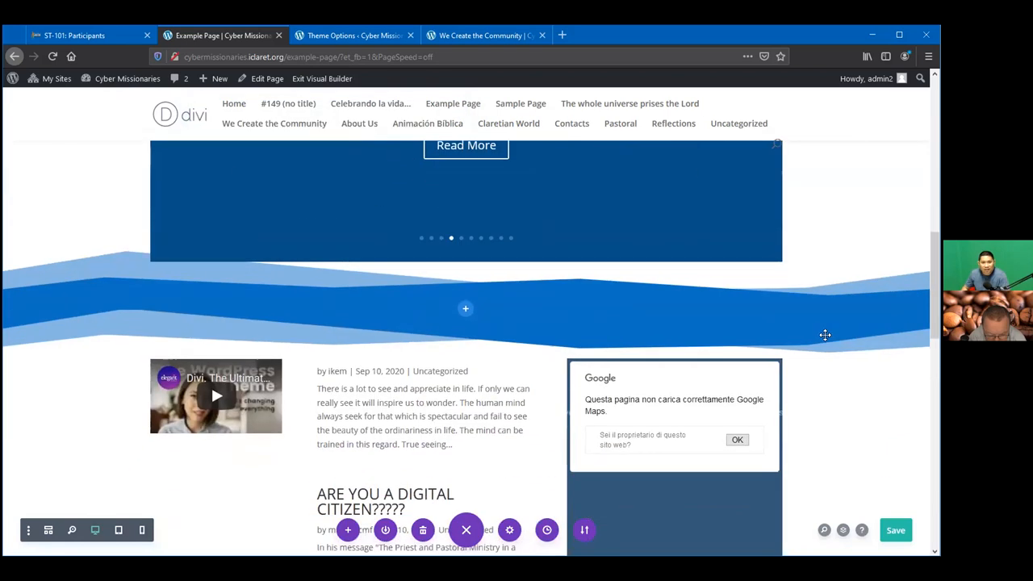
scroll(825, 334, "up", 1)
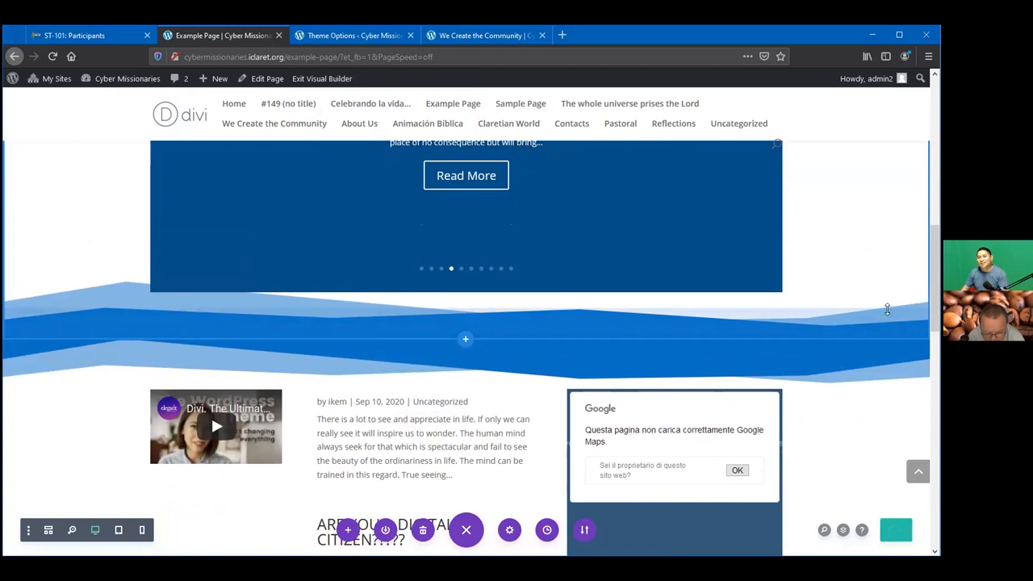
scroll(825, 359, "down", 3)
scroll(823, 357, "down", 10)
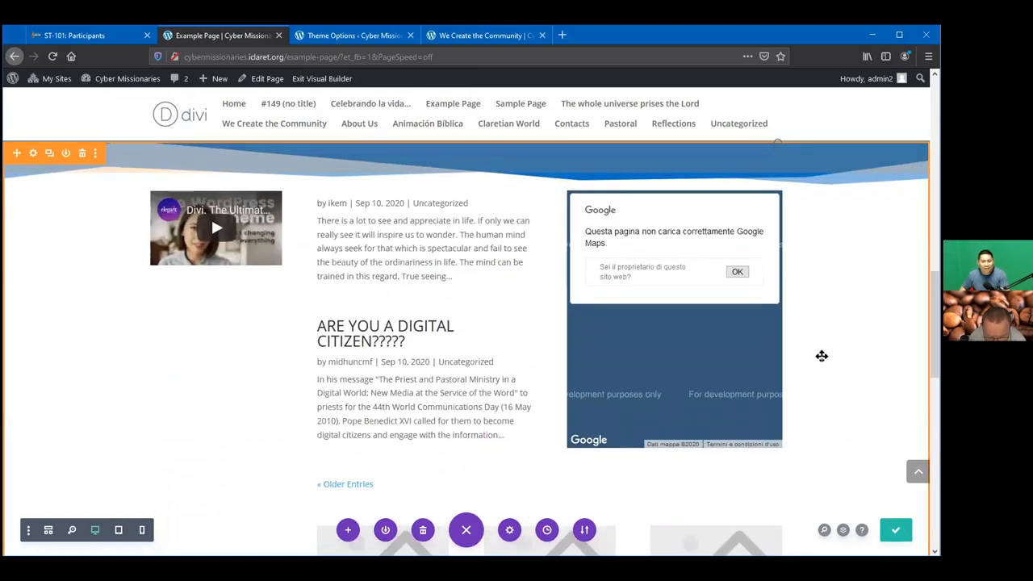
left_click(895, 532)
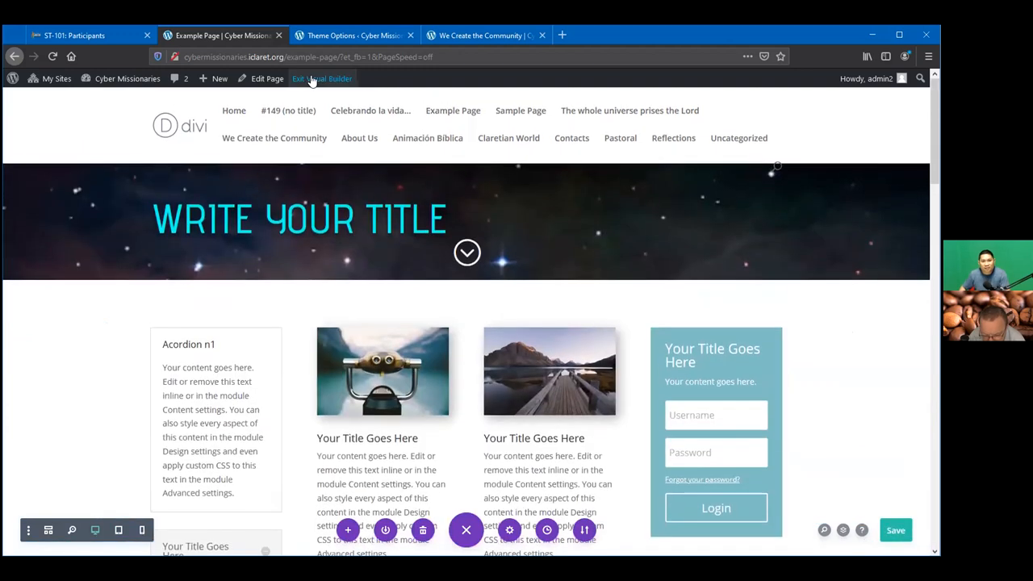
Step: Exit the Visual Builder and view the published example page down to the specialty section
left_click(304, 79)
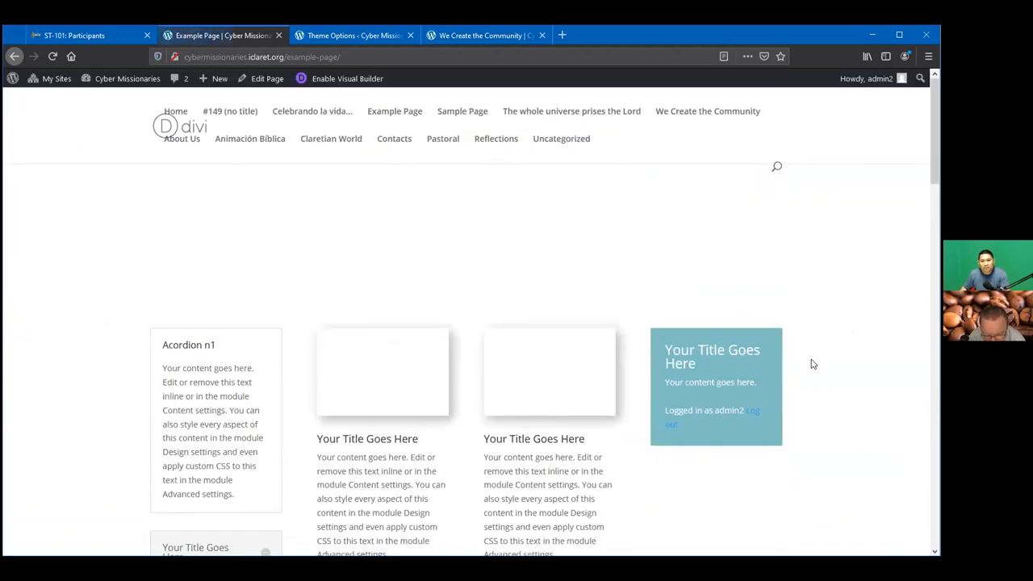
scroll(823, 370, "down", 5)
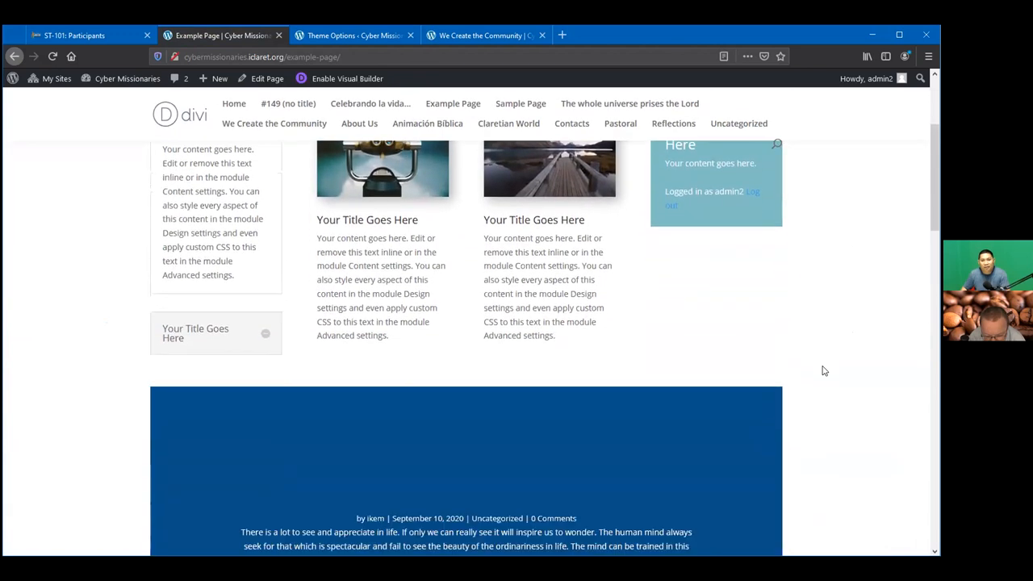
scroll(823, 370, "down", 5)
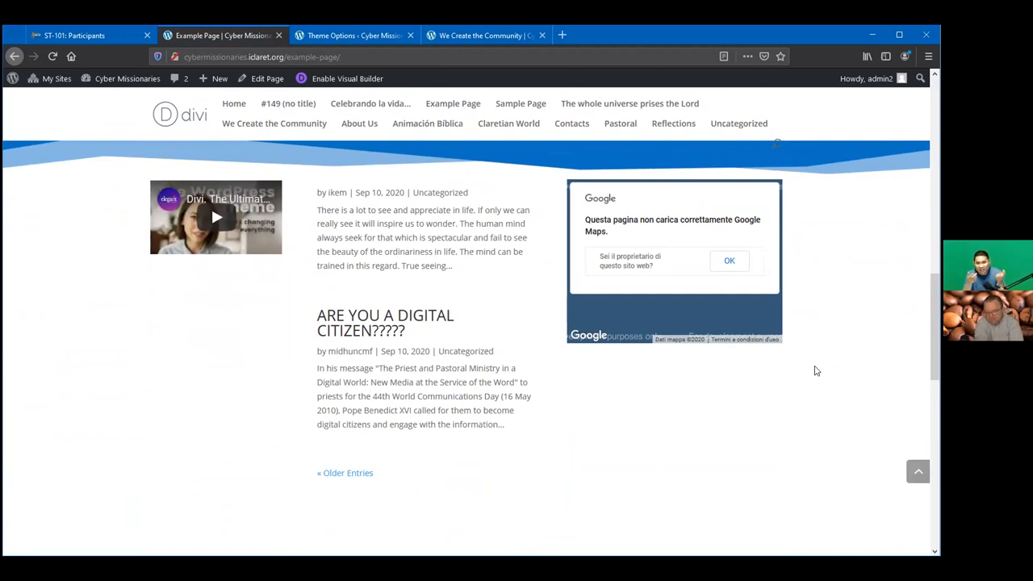
Step: Open the website itercmf.org in a new browser tab
left_click(561, 36)
type("iet")
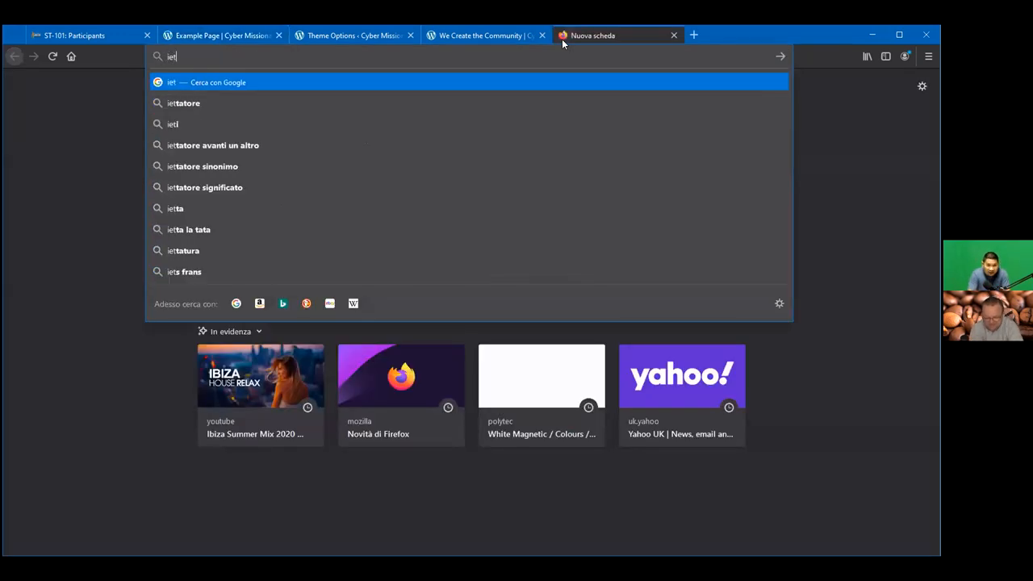
key("BackSpace")
key("BackSpace")
type("te")
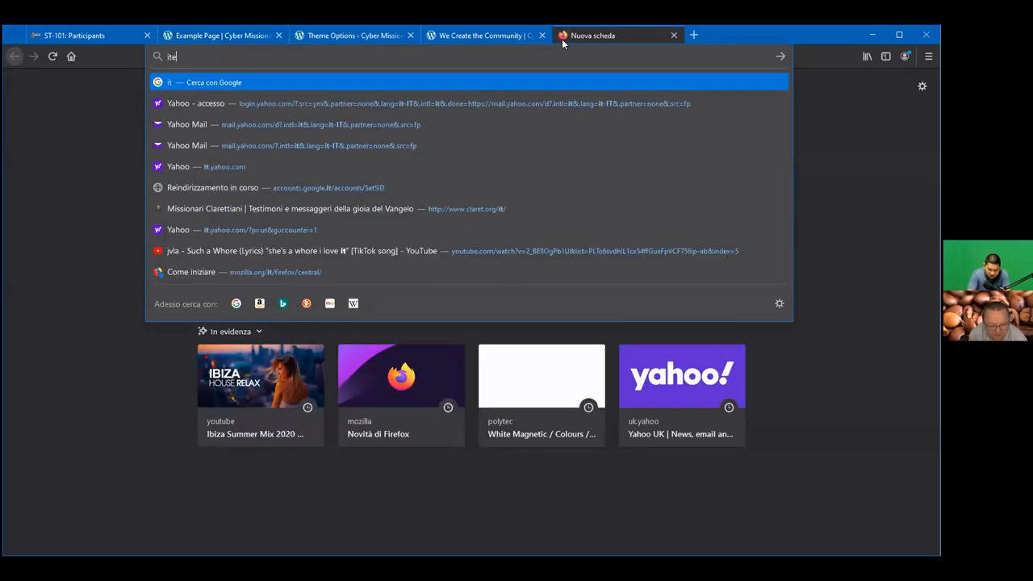
type("rcmf.org")
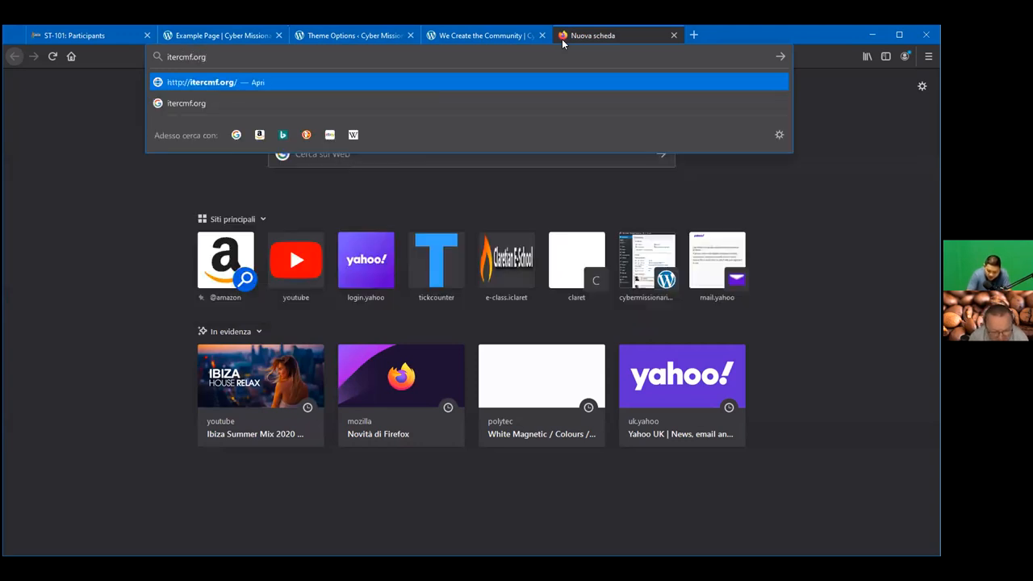
key("Return")
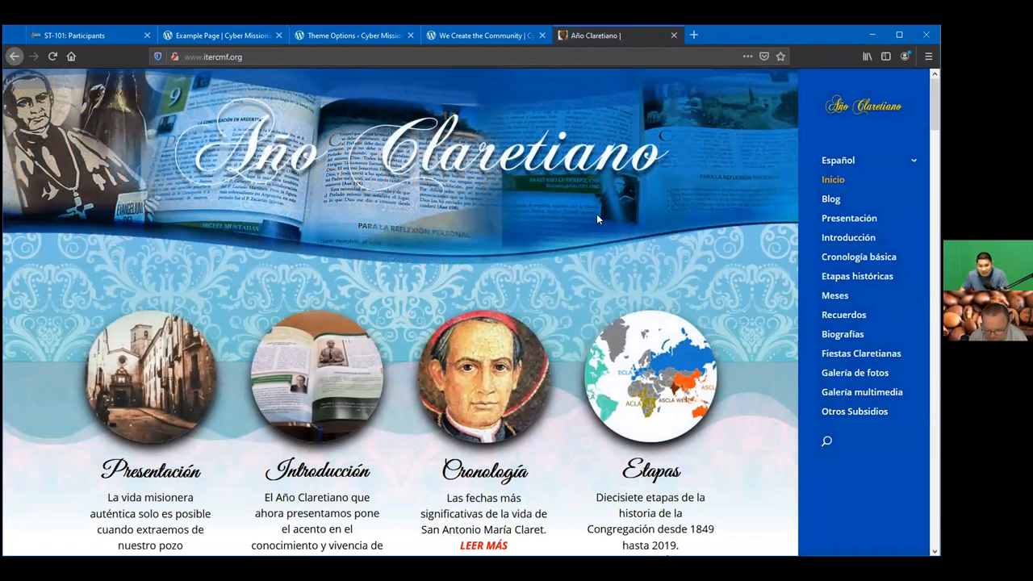
Step: Examine the Año Claretiano homepage for its wavy section dividers, month gallery, Fiestas Claretianas and multimedia sections
scroll(725, 303, "down", 7)
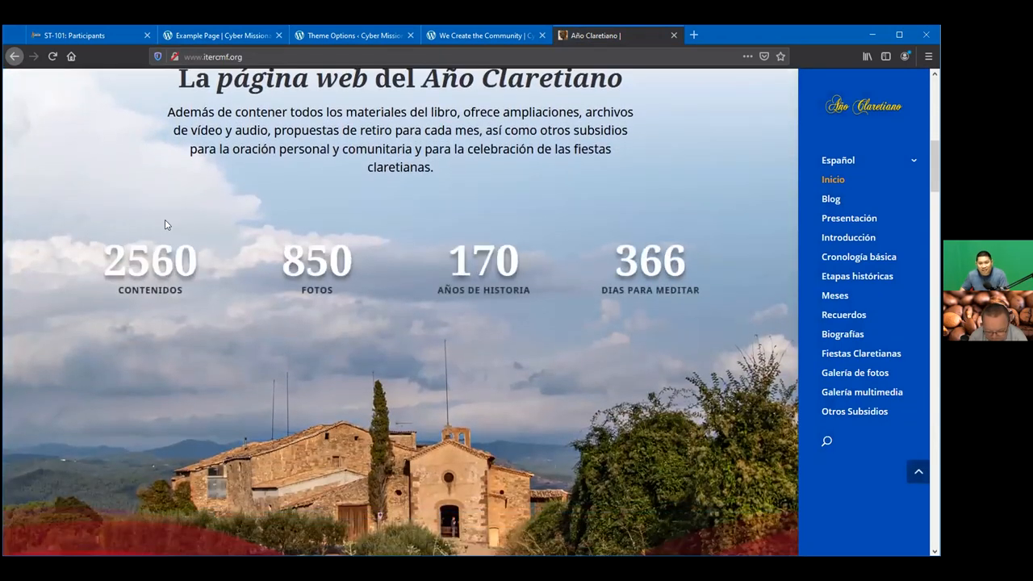
scroll(680, 322, "up", 1)
scroll(679, 310, "down", 5)
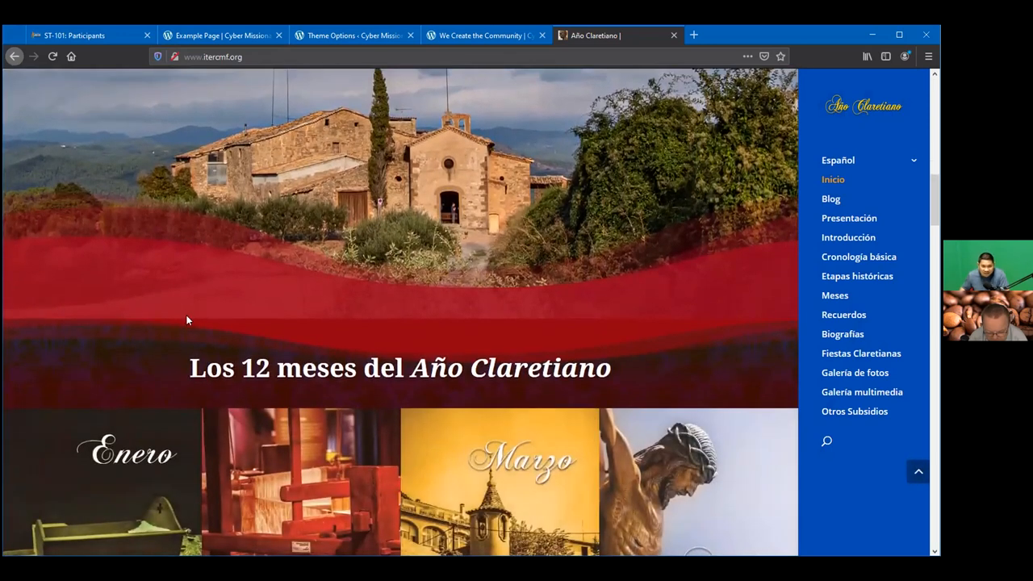
scroll(730, 333, "down", 3)
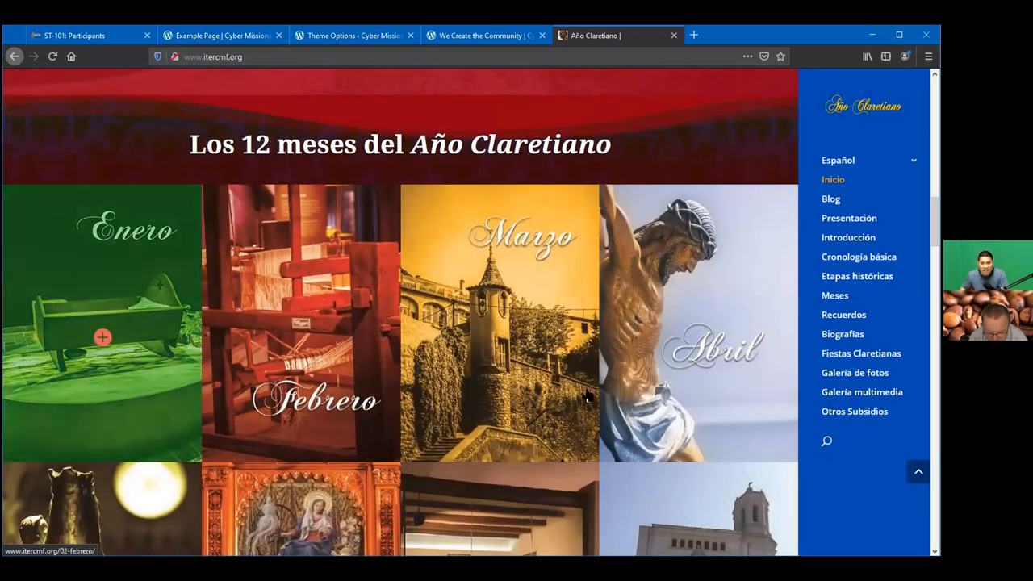
scroll(662, 304, "down", 3)
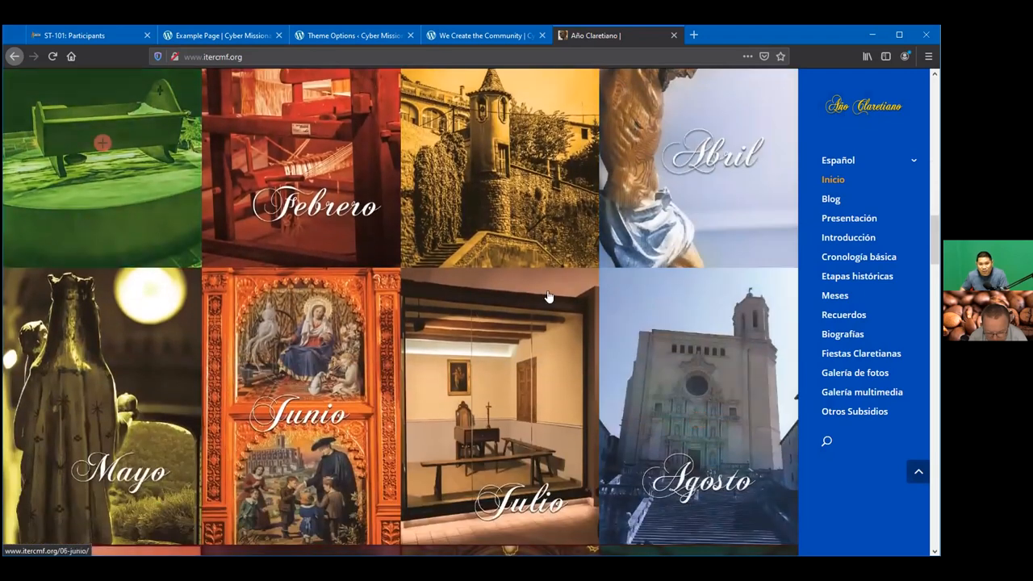
scroll(204, 363, "down", 5)
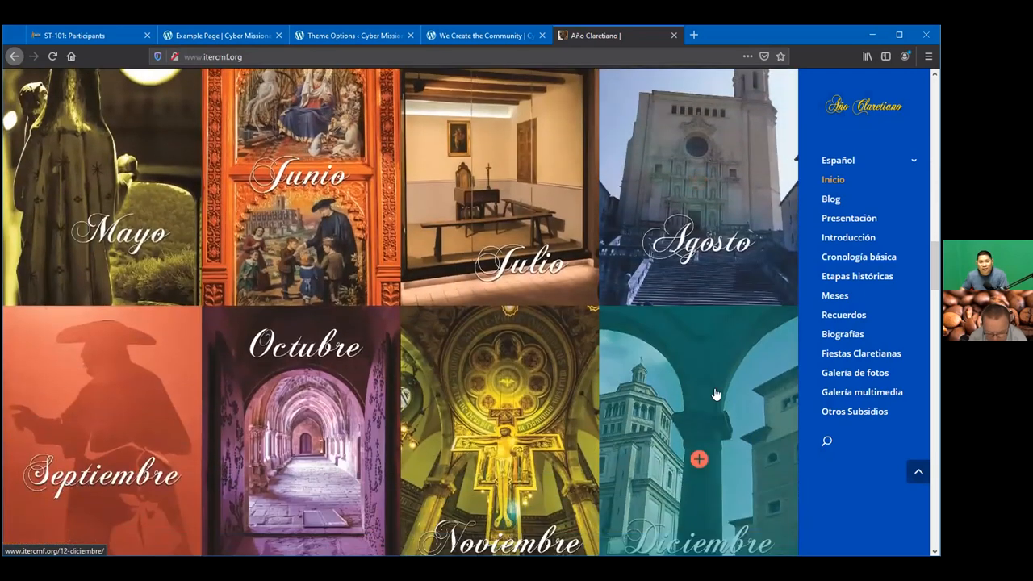
scroll(668, 361, "down", 3)
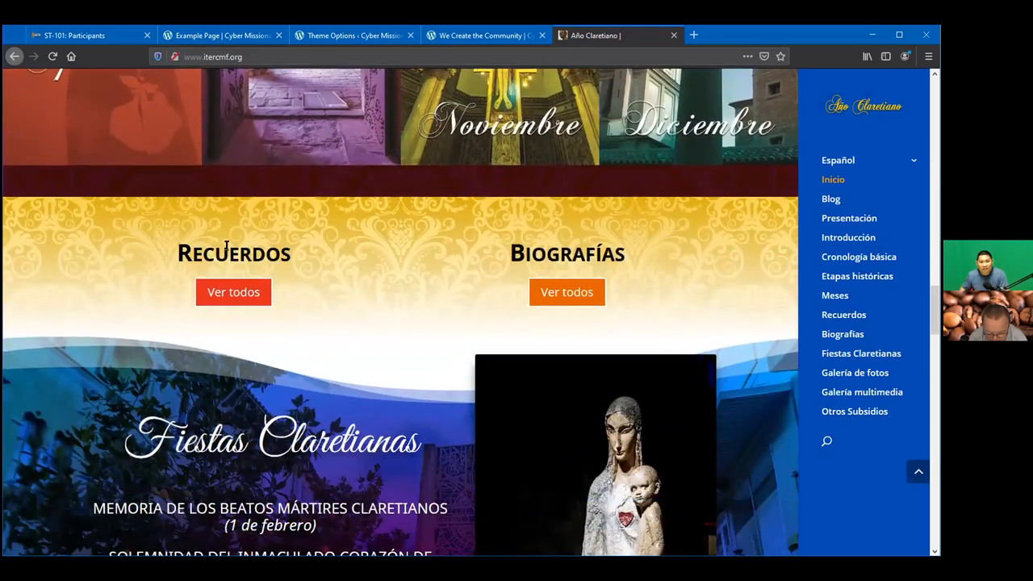
scroll(679, 427, "down", 10)
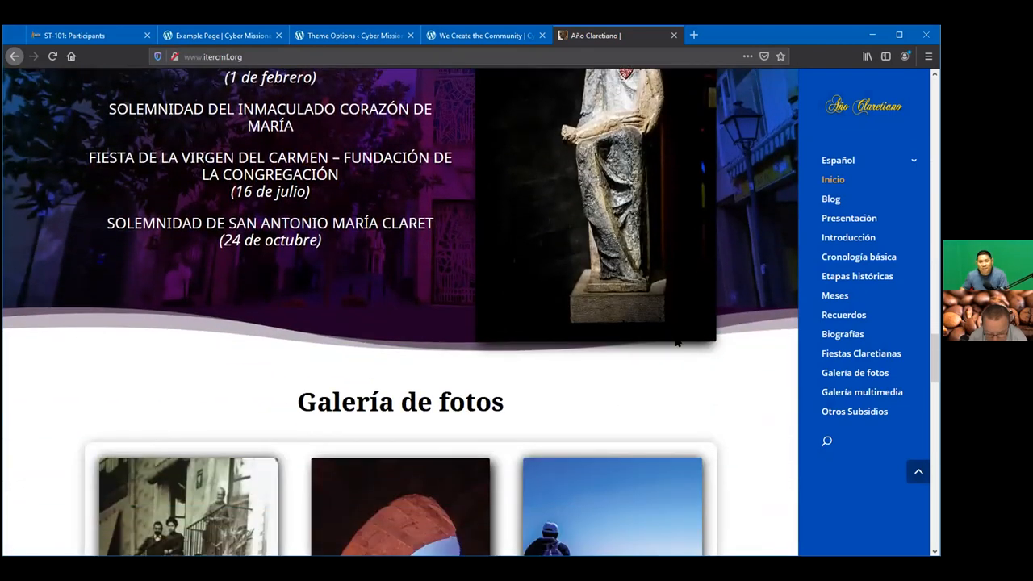
scroll(201, 241, "down", 15)
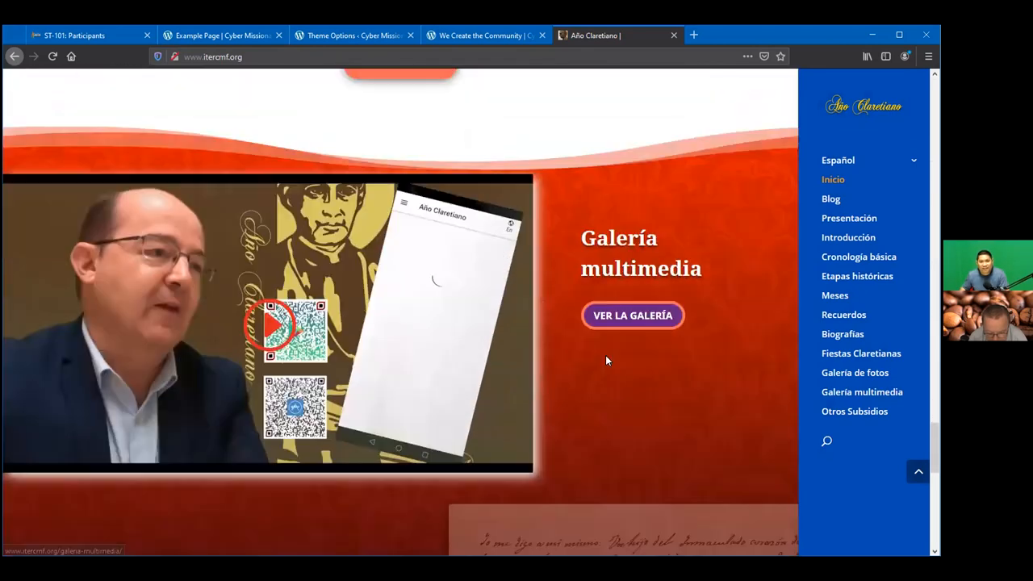
scroll(560, 282, "down", 6)
scroll(608, 353, "up", 9)
scroll(546, 277, "up", 10)
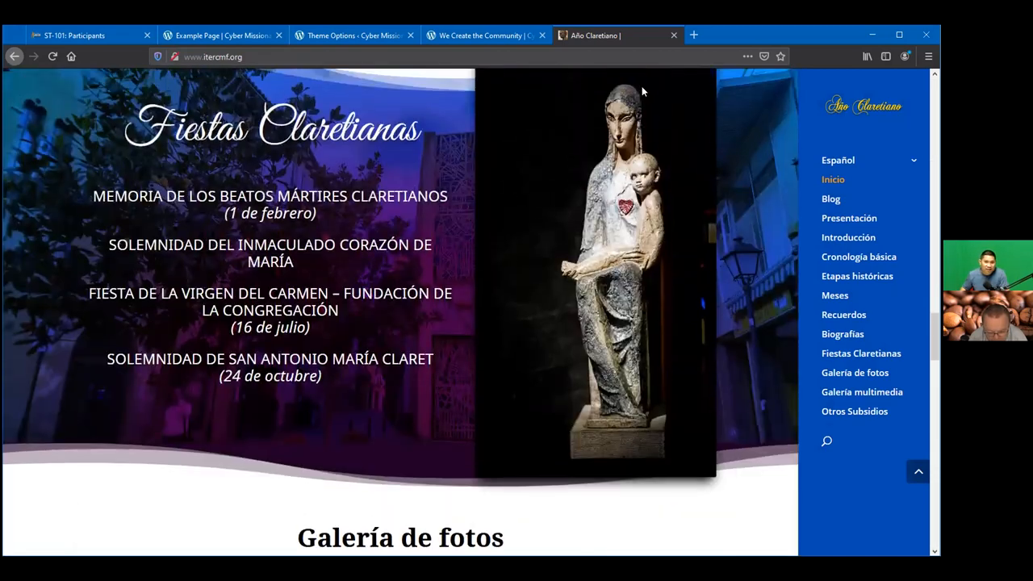
Step: Open the website claret.org in another new browser tab
left_click(694, 35)
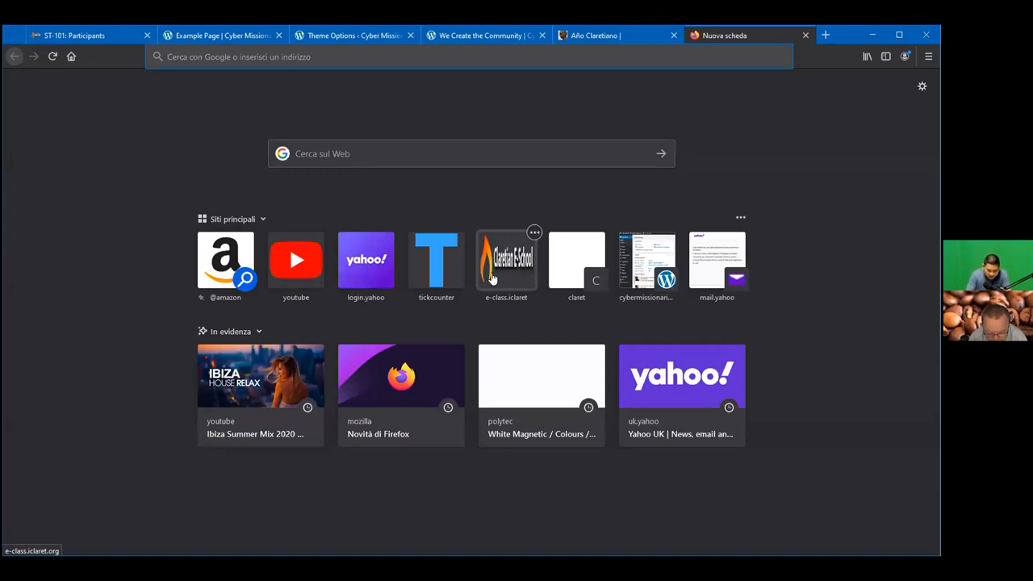
type("claret.org/")
key("Return")
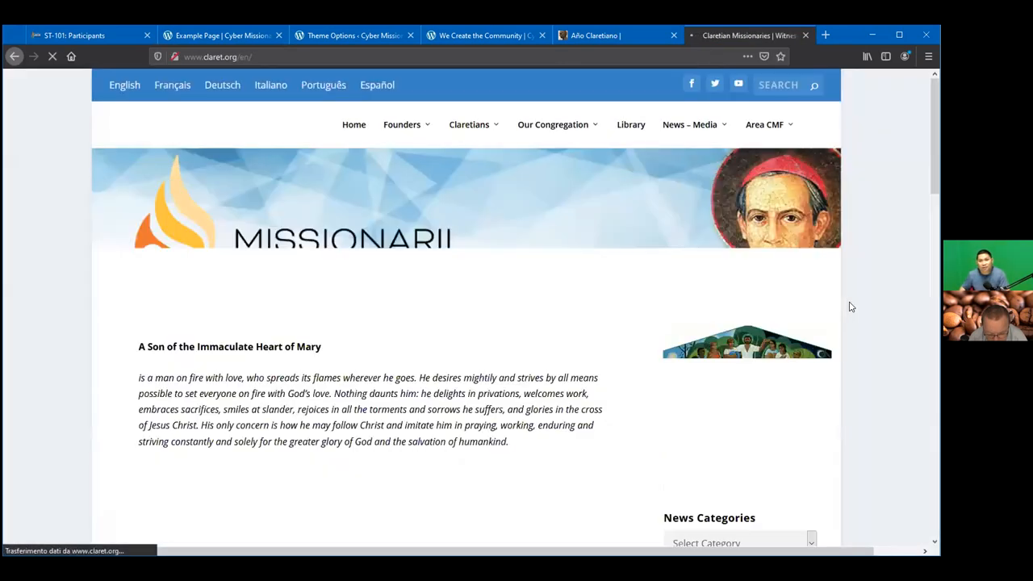
Step: Examine the Missionari Clarettiani homepage layout, including its header, news slider, sidebar, world map and four-column area above the footer
scroll(865, 286, "down", 3)
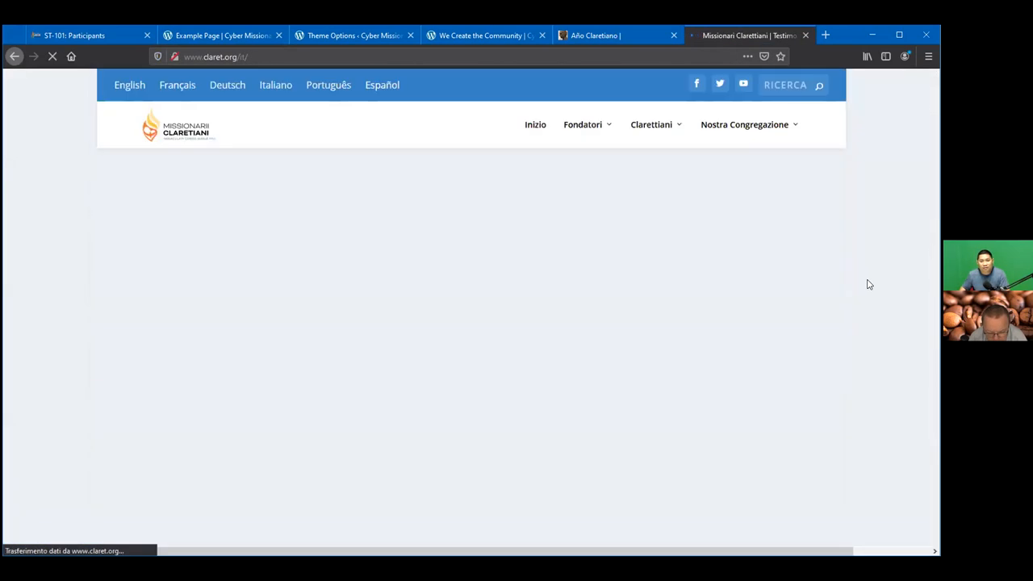
scroll(867, 284, "down", 2)
scroll(867, 284, "up", 3)
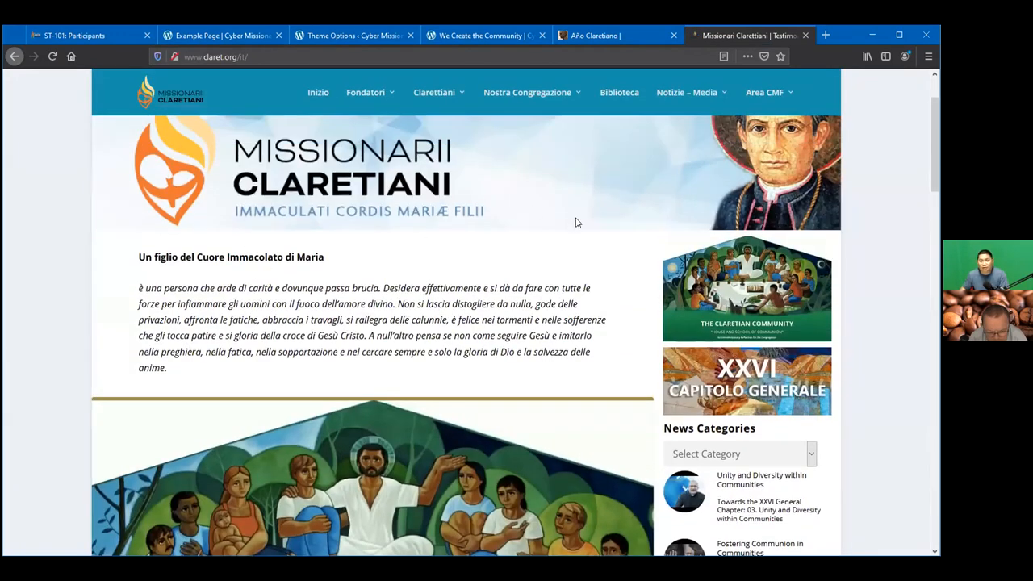
scroll(646, 293, "up", 2)
scroll(776, 305, "down", 2)
scroll(776, 305, "down", 3)
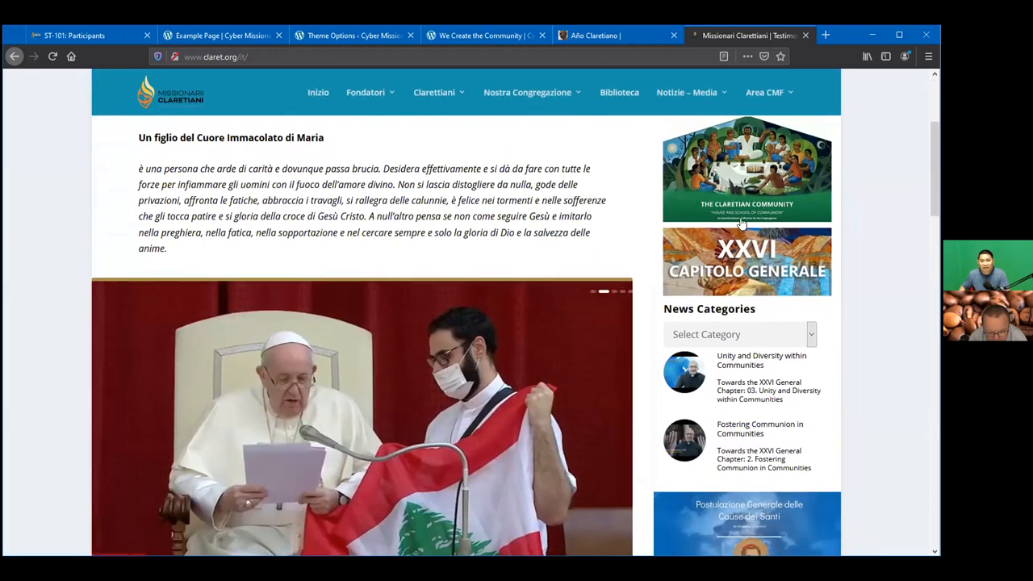
scroll(869, 401, "down", 5)
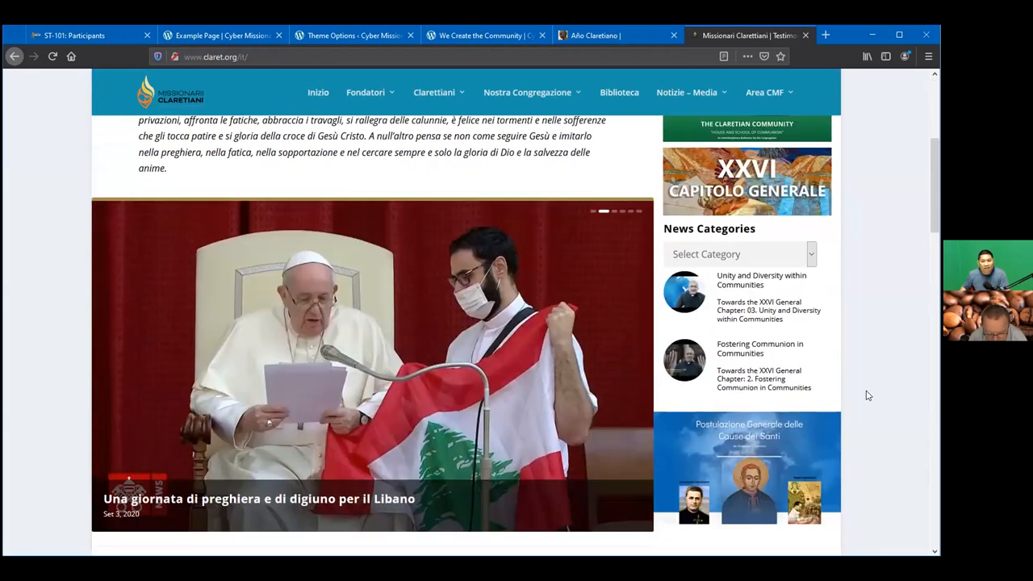
scroll(867, 396, "up", 2)
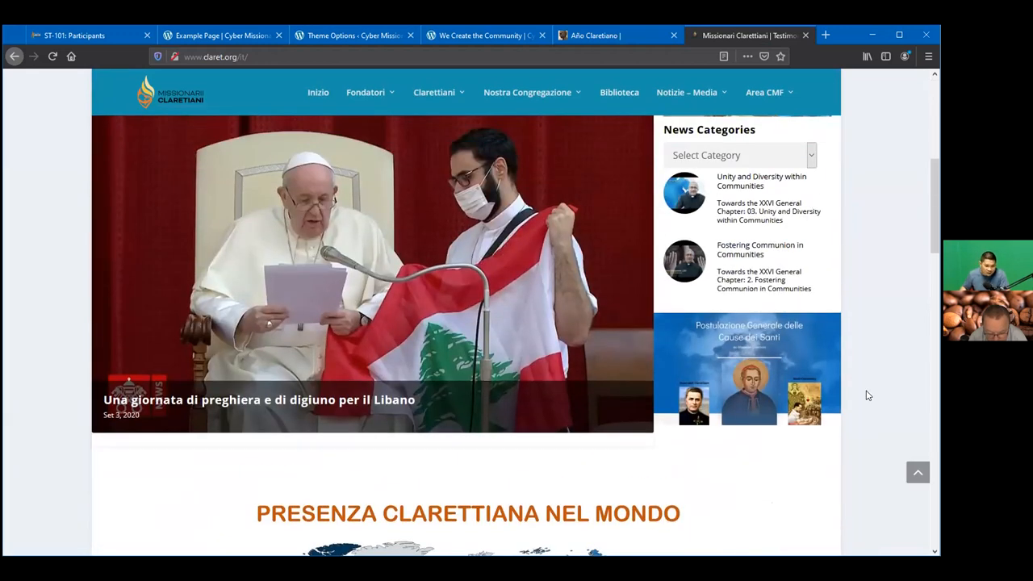
scroll(867, 395, "up", 5)
scroll(868, 395, "down", 2)
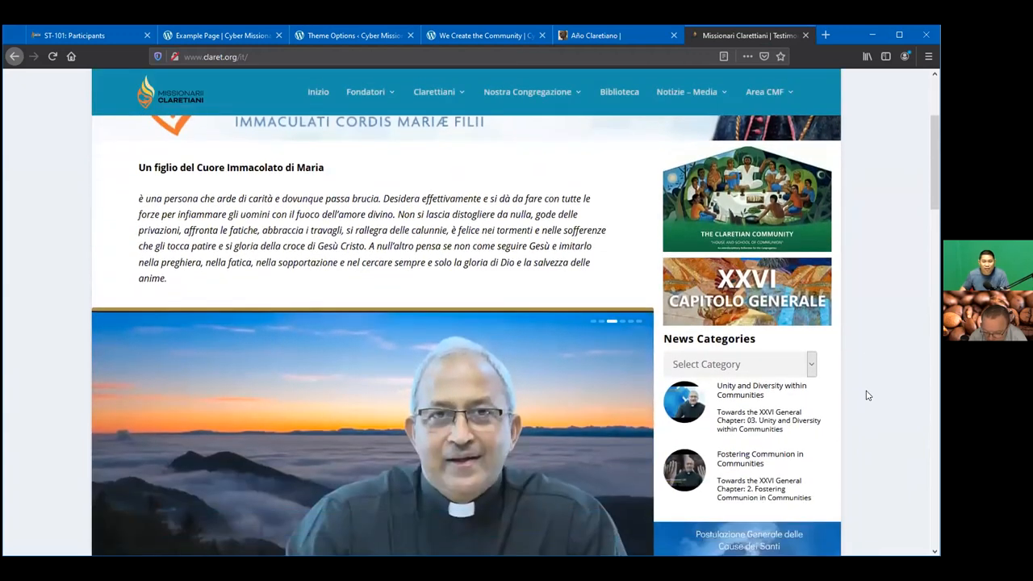
scroll(868, 396, "down", 1)
scroll(867, 395, "up", 2)
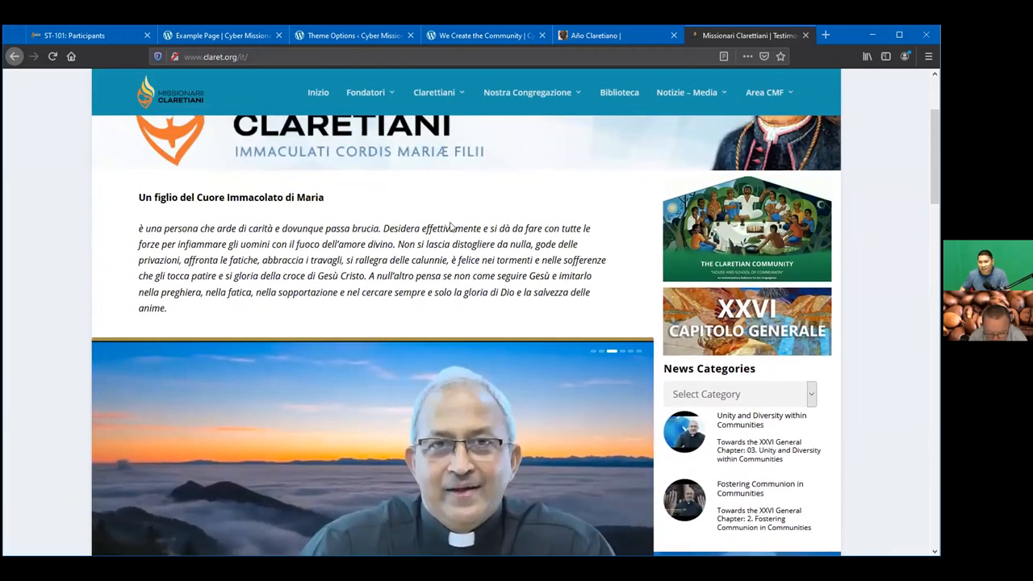
scroll(871, 360, "down", 5)
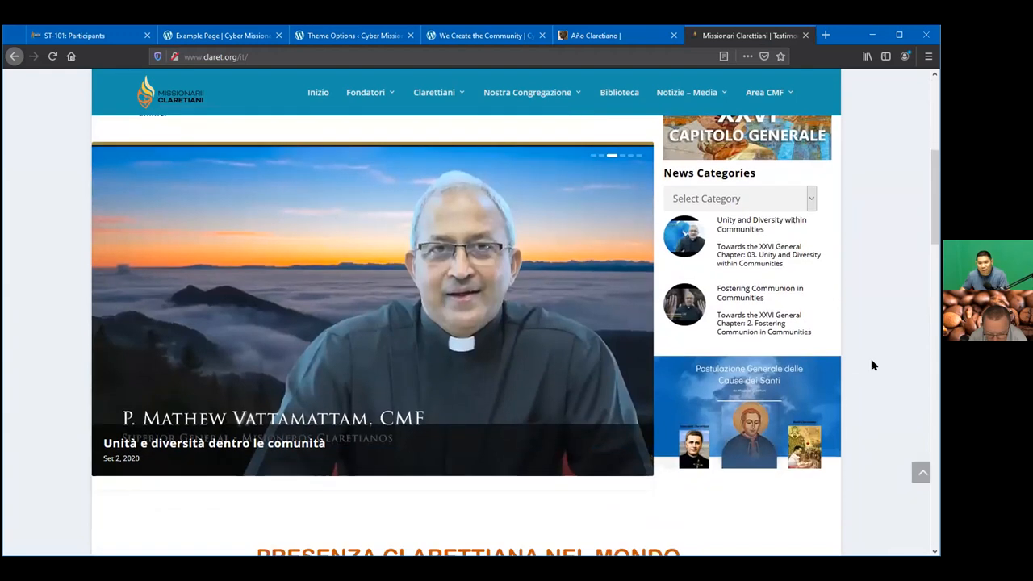
scroll(878, 363, "down", 3)
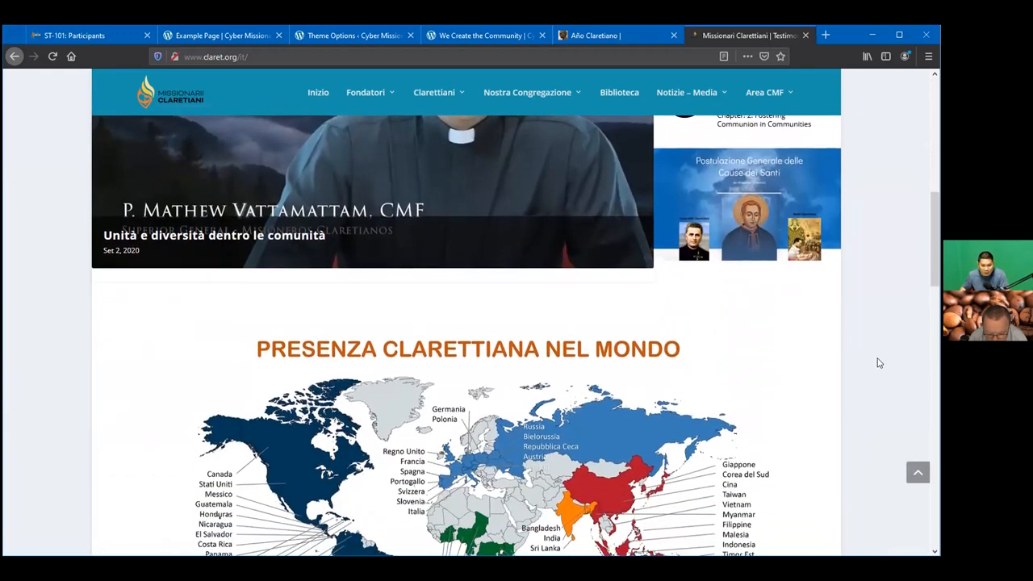
scroll(878, 363, "down", 2)
scroll(879, 363, "up", 3)
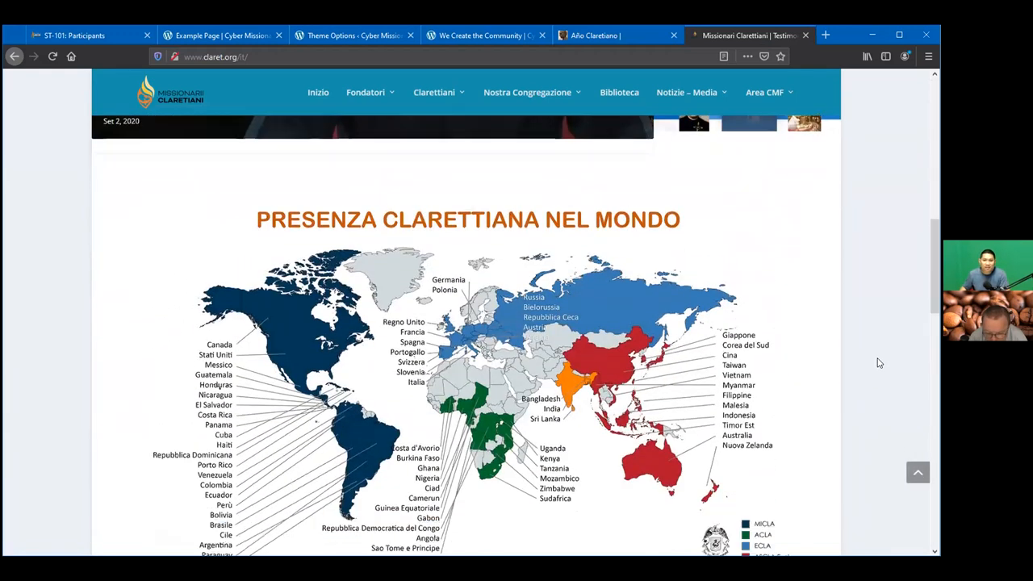
scroll(879, 364, "down", 3)
scroll(878, 363, "down", 8)
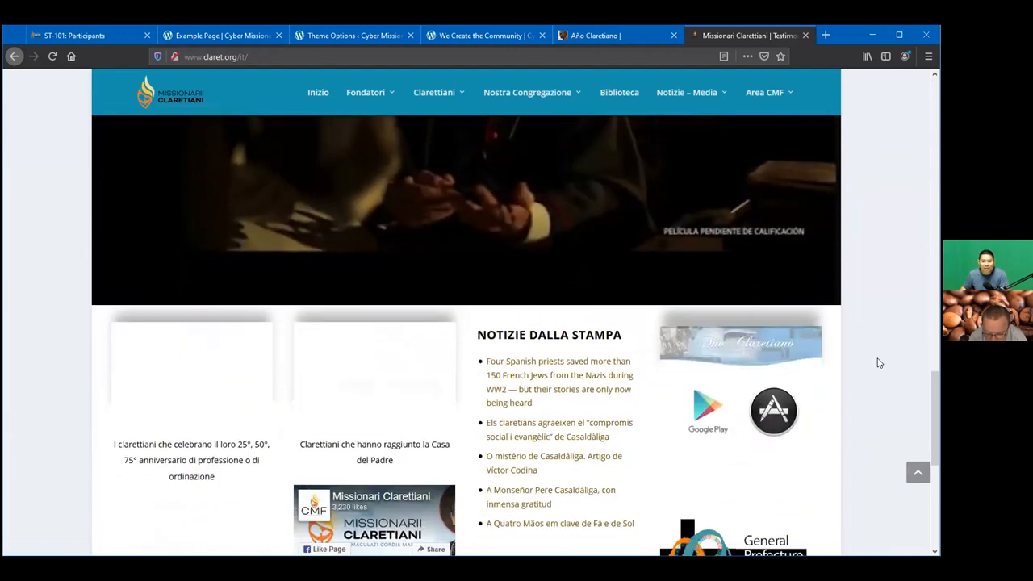
scroll(879, 363, "down", 2)
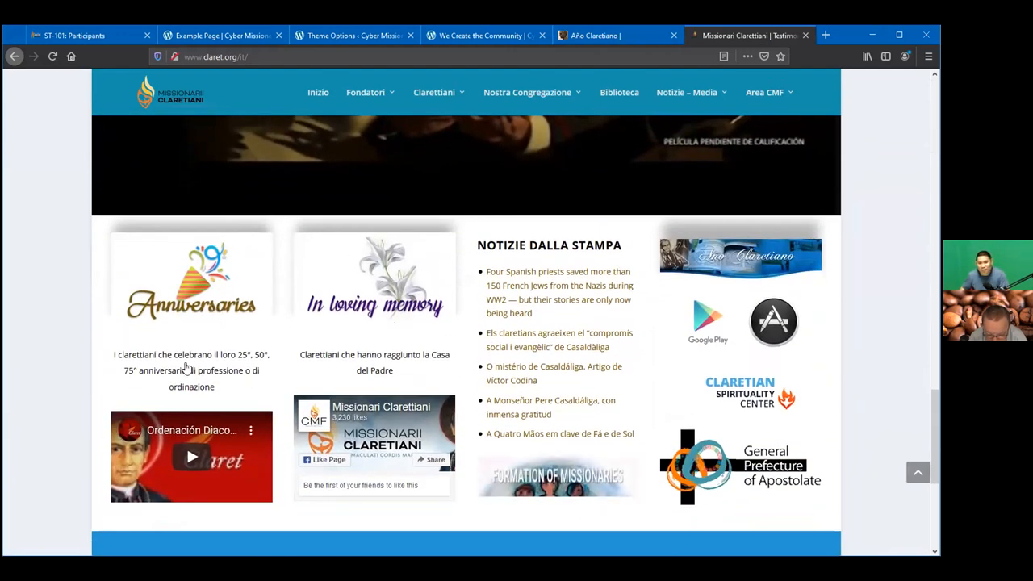
scroll(869, 353, "down", 4)
scroll(870, 352, "up", 3)
scroll(870, 353, "up", 20)
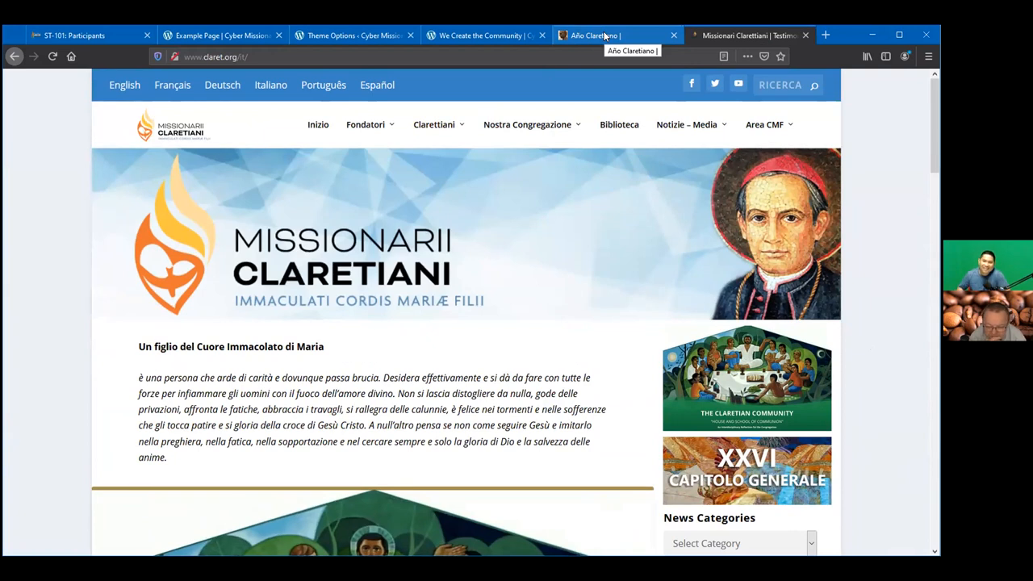
Step: Return to the published example page and open the Cyber Missionaries WordPress dashboard from there
left_click(435, 36)
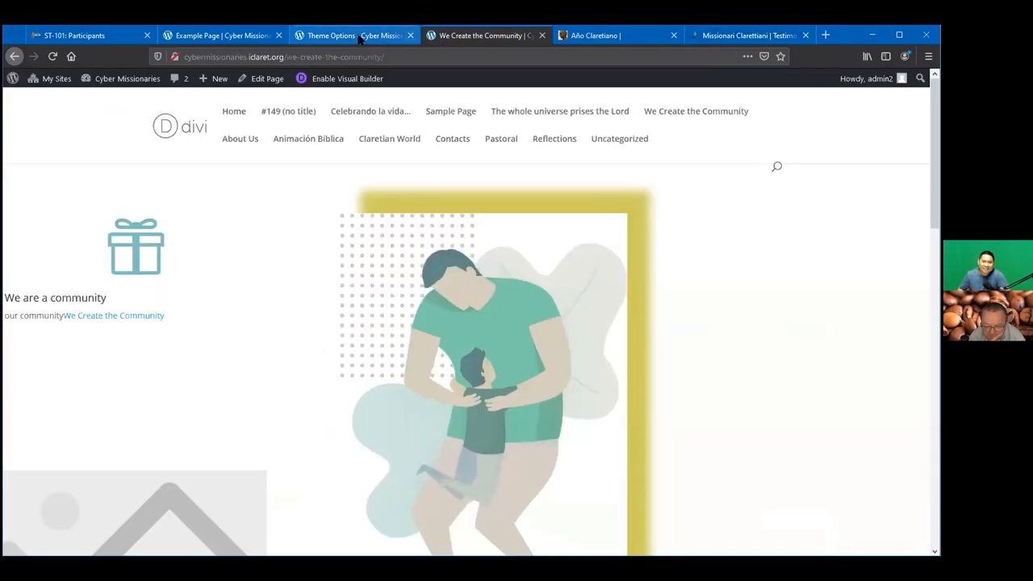
left_click(360, 37)
left_click(218, 36)
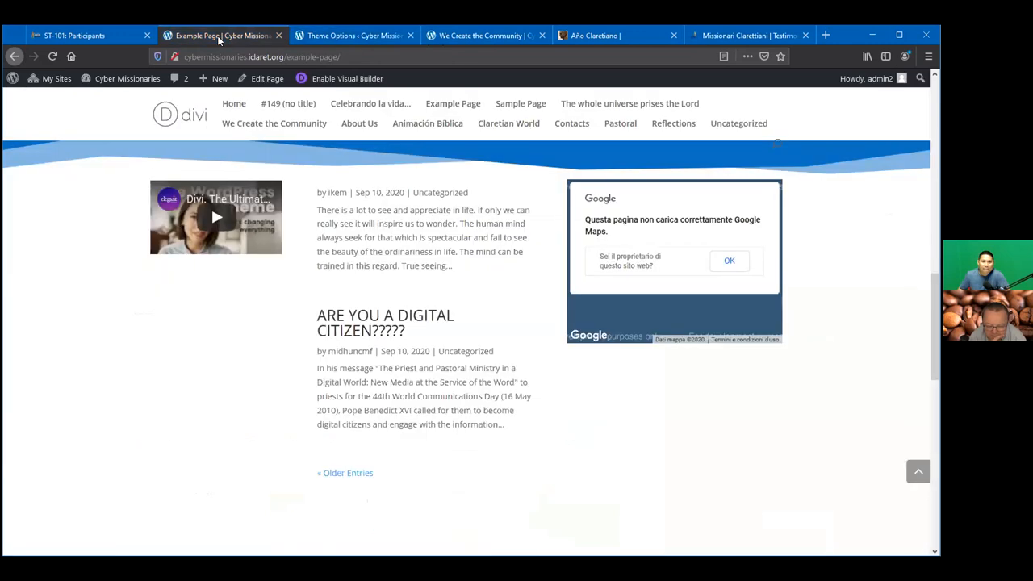
scroll(807, 327, "up", 10)
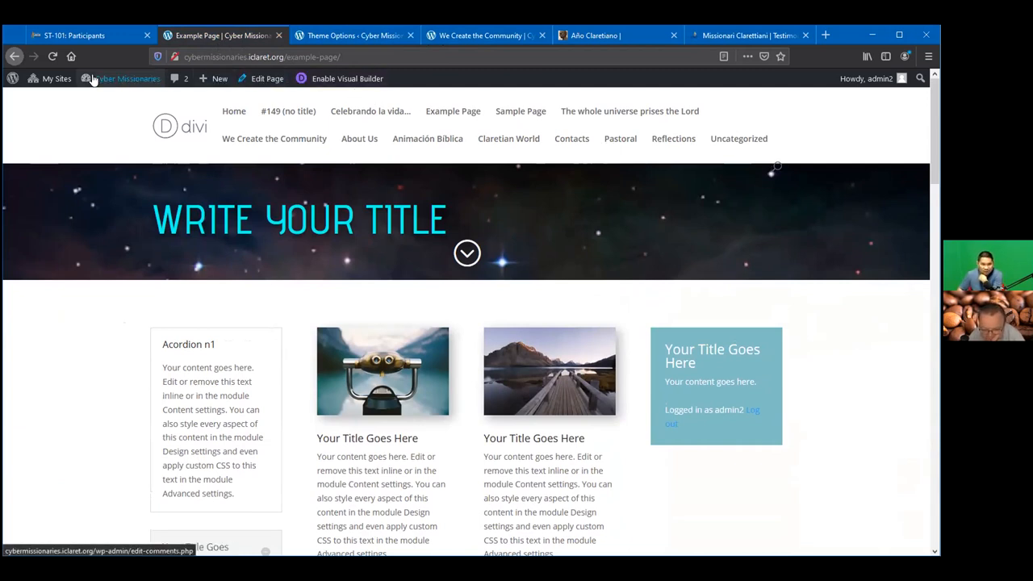
mouse_move(129, 84)
left_click(101, 99)
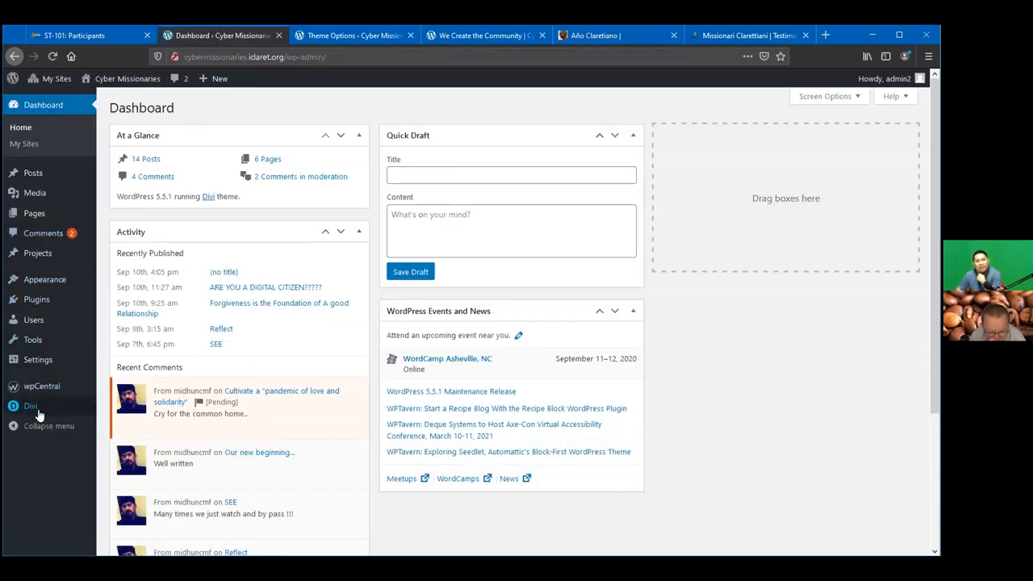
Step: Start a new page, dismiss the block editor's welcome guide and go back to the dashboard without saving
mouse_move(47, 409)
scroll(46, 414, "down", 3)
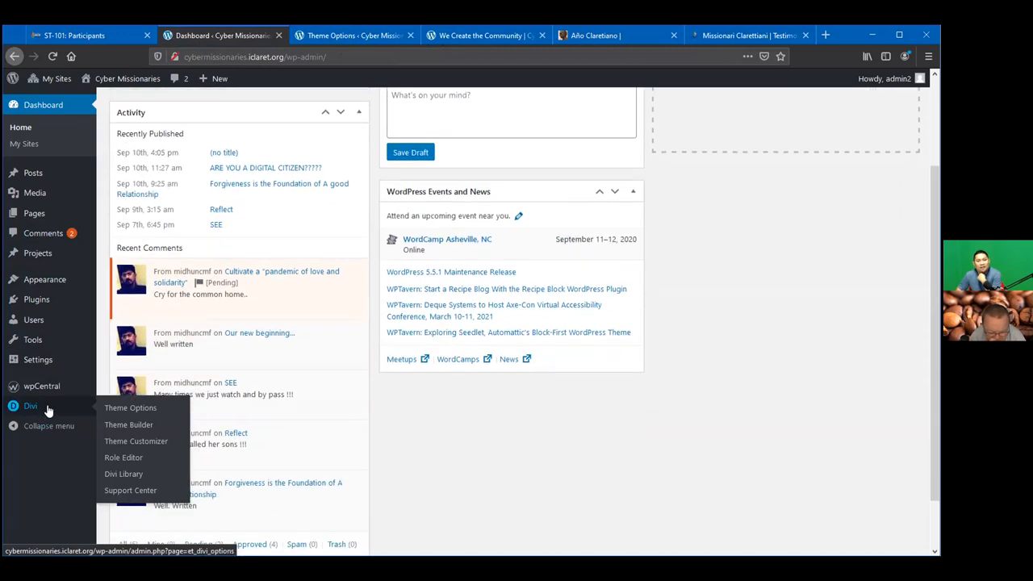
mouse_move(32, 220)
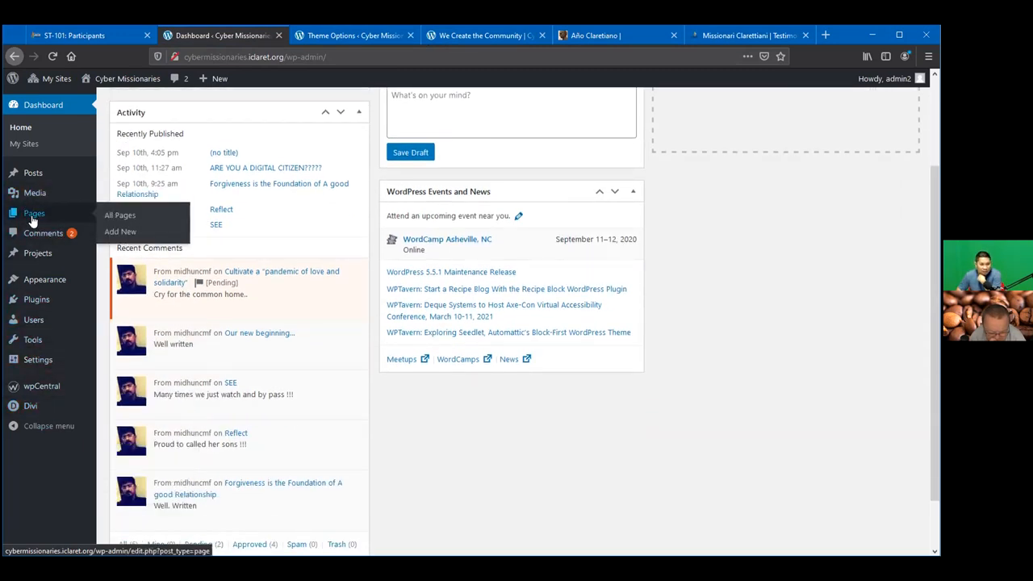
left_click(156, 237)
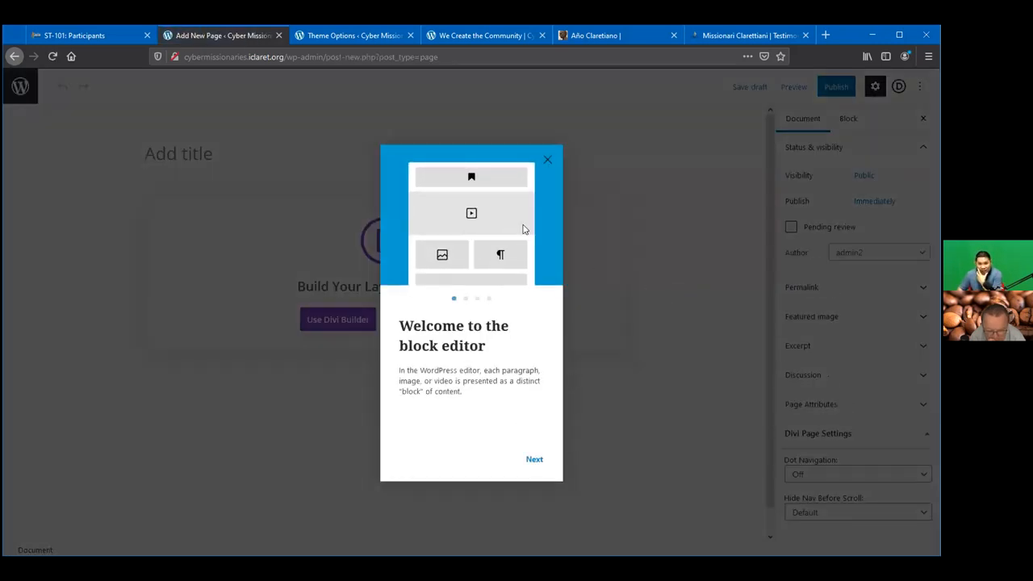
left_click(546, 156)
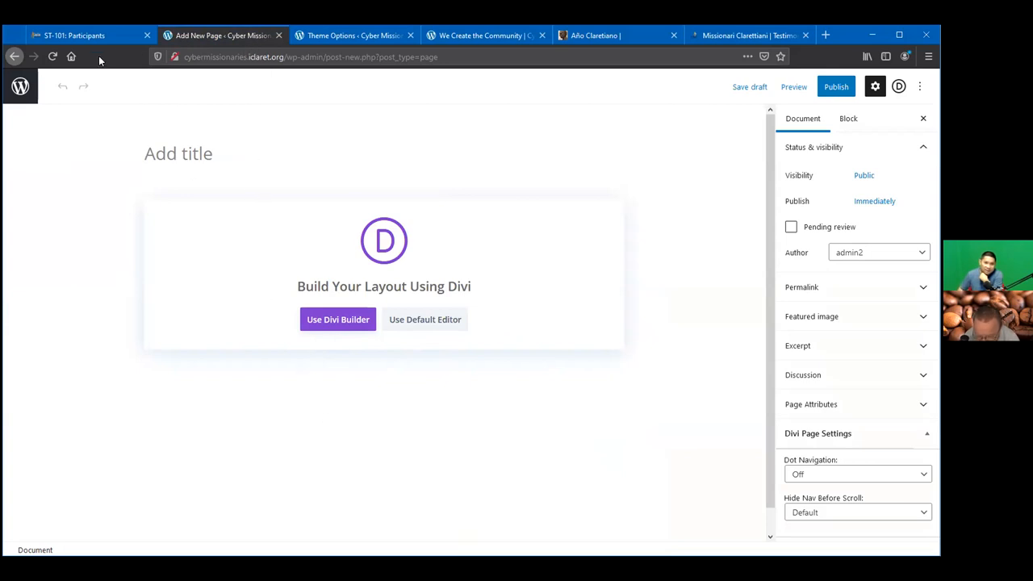
left_click(13, 56)
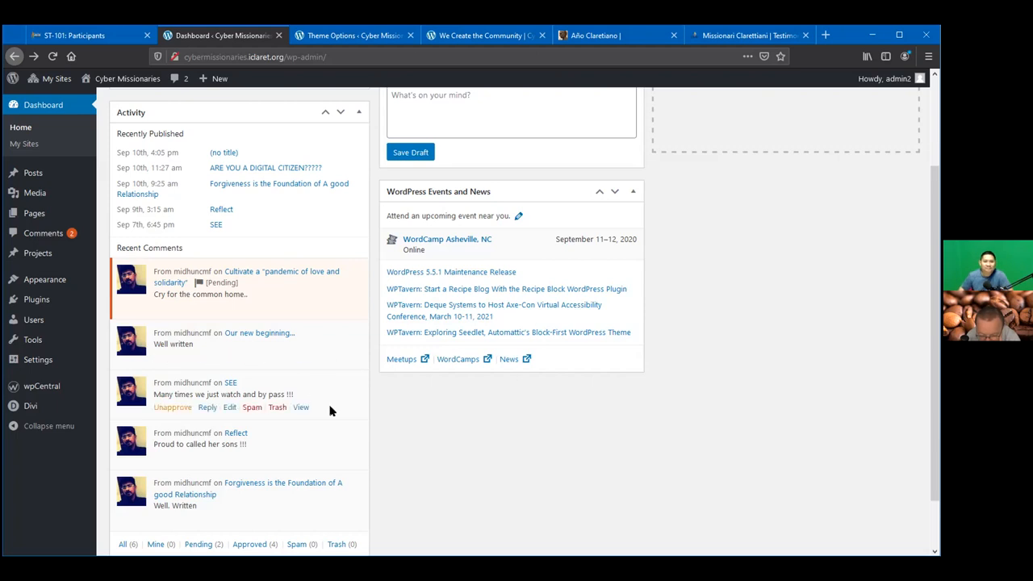
scroll(411, 468, "up", 3)
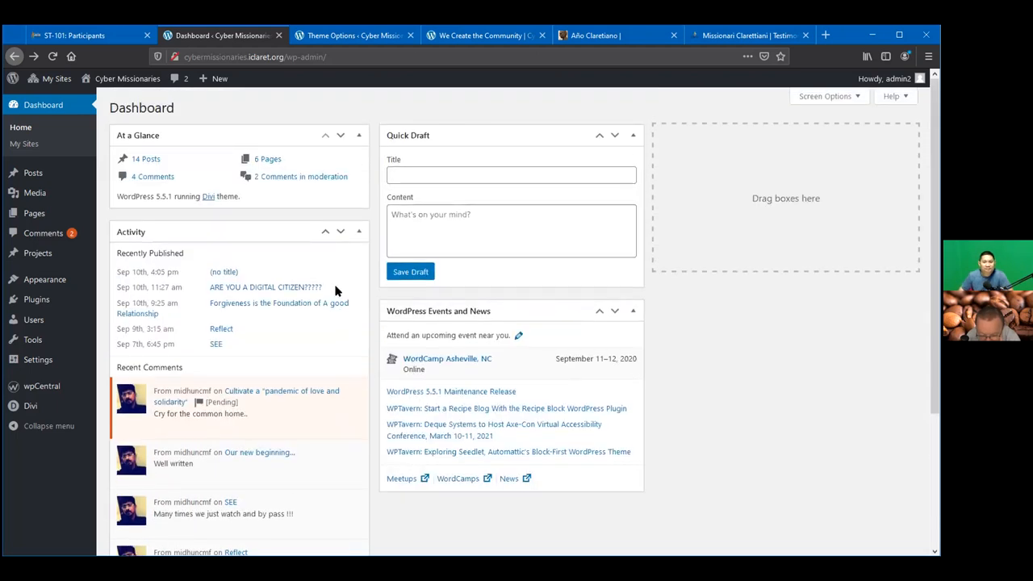